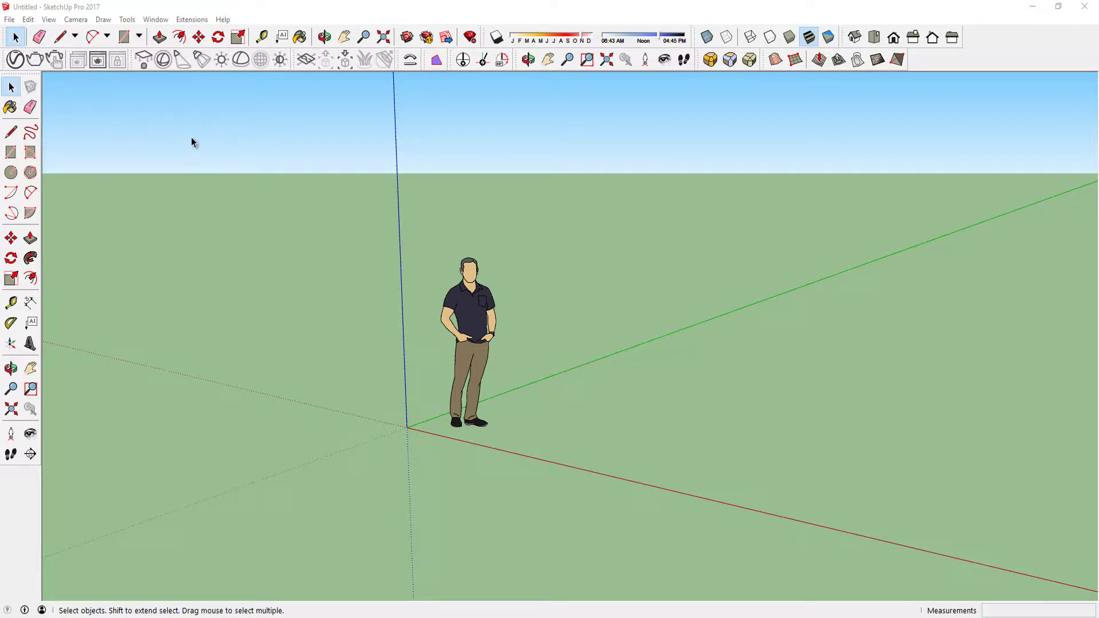
Open the V-Ray Asset Editor and examine its materials, lights, geometry and render settings sections
left_click(15, 59)
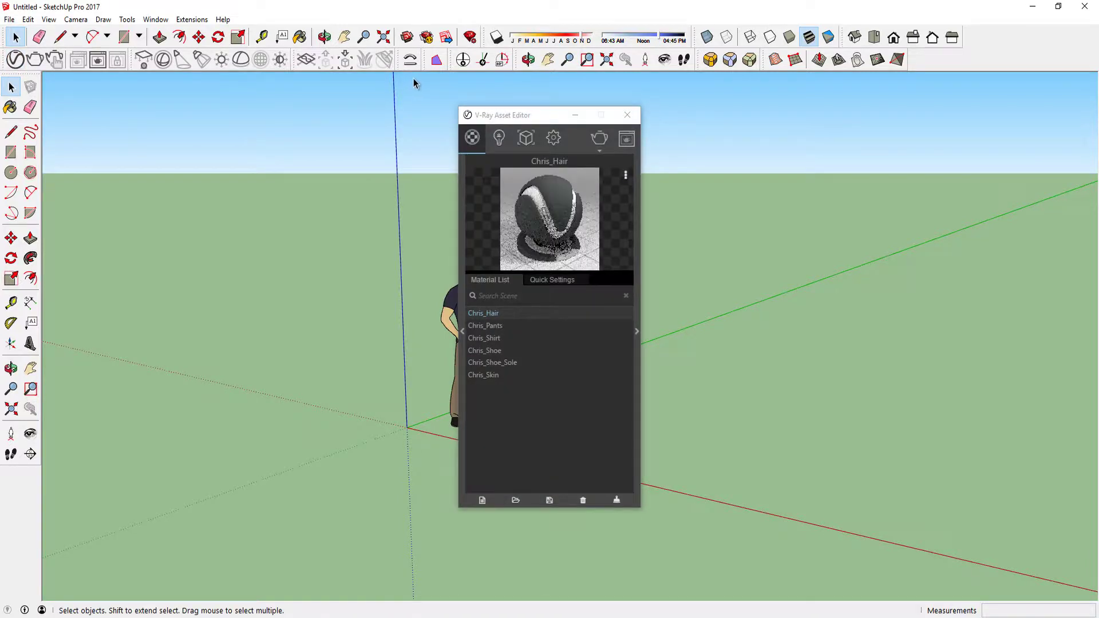
left_click_drag(485, 106, 590, 104)
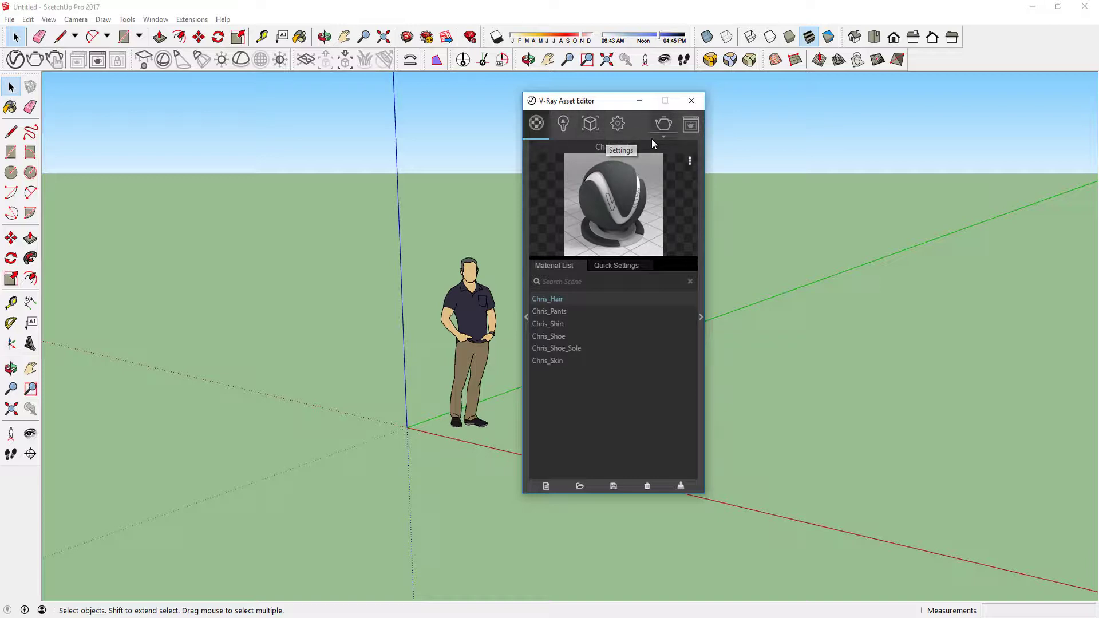
left_click(564, 132)
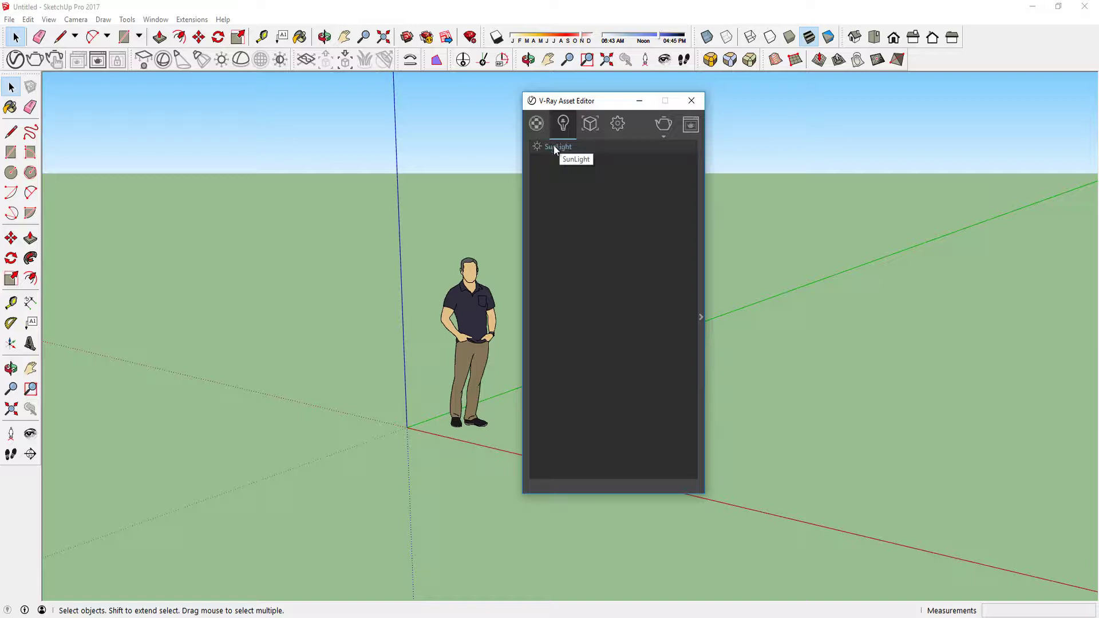
left_click(590, 123)
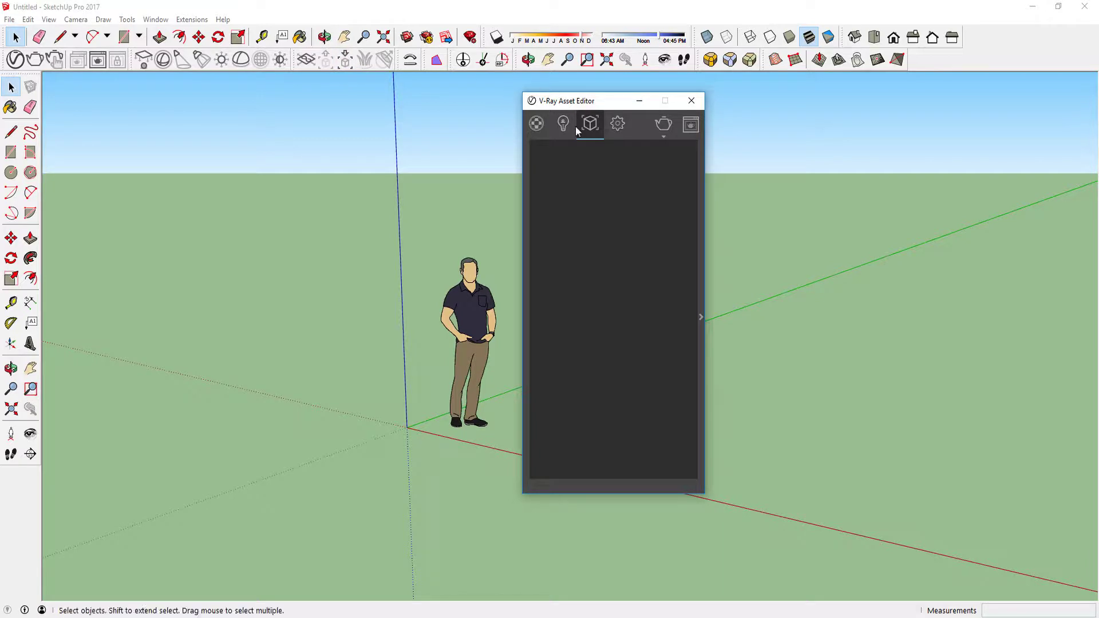
left_click(618, 124)
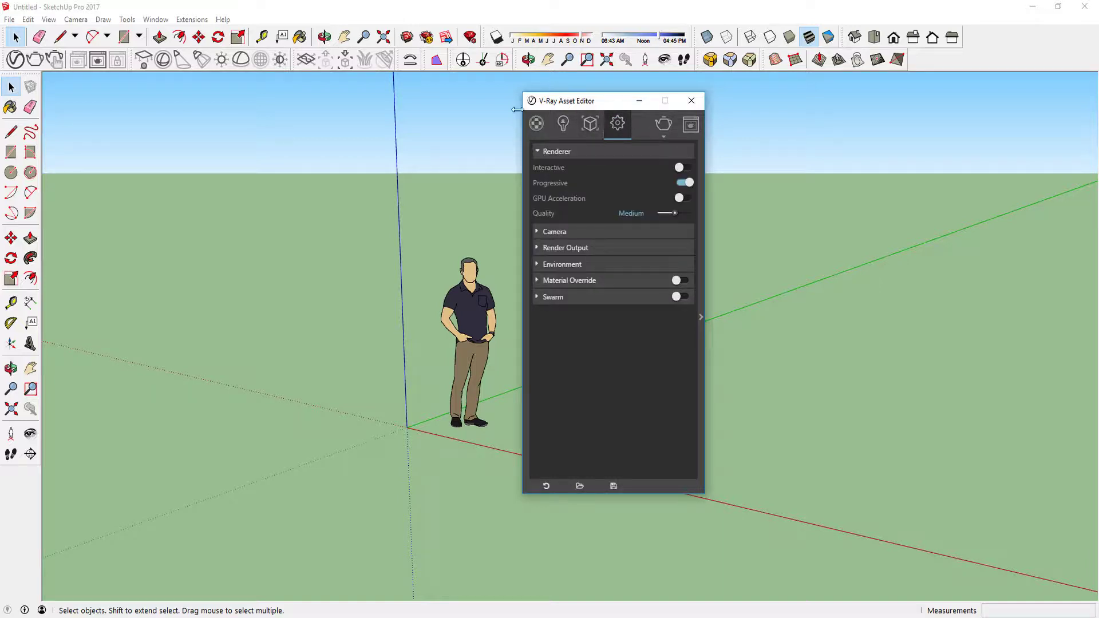
left_click(535, 125)
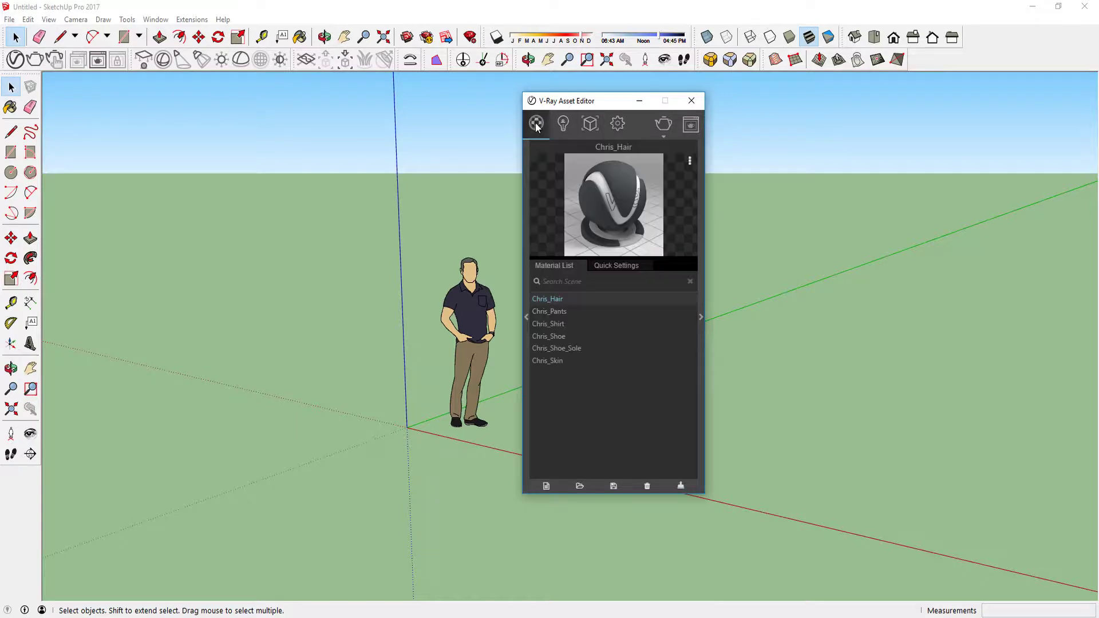
left_click(617, 123)
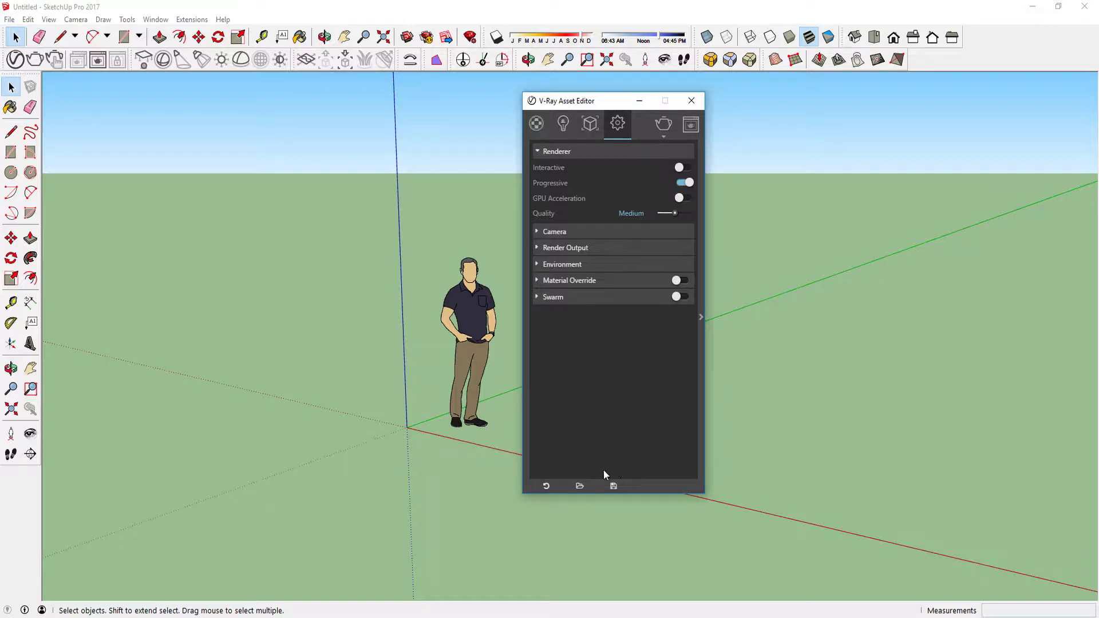
left_click(537, 124)
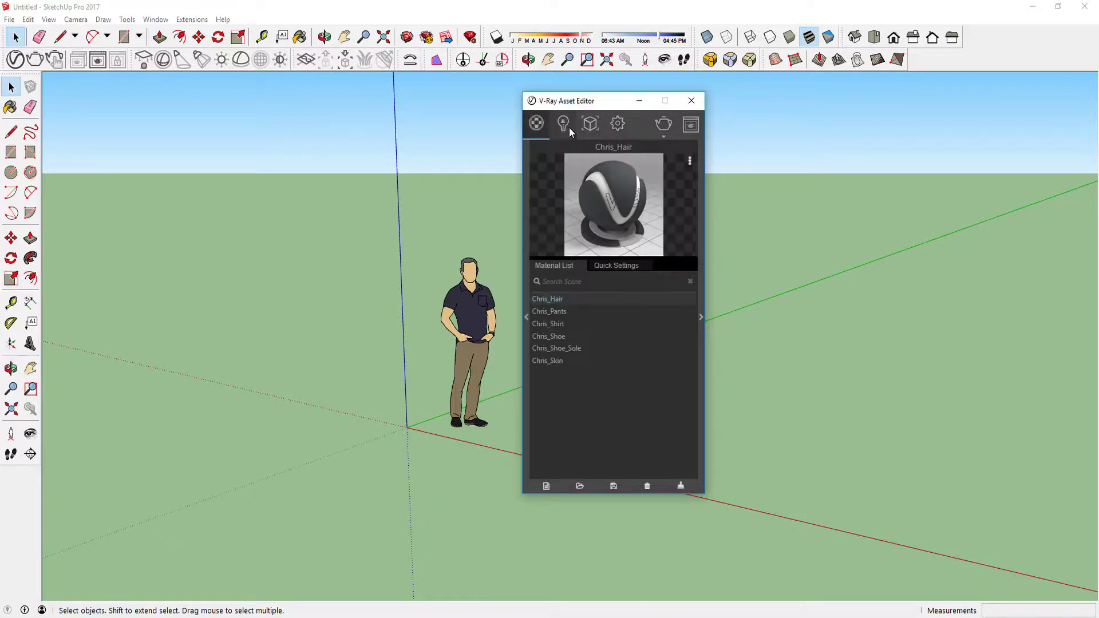
left_click(564, 125)
left_click(591, 124)
left_click(613, 124)
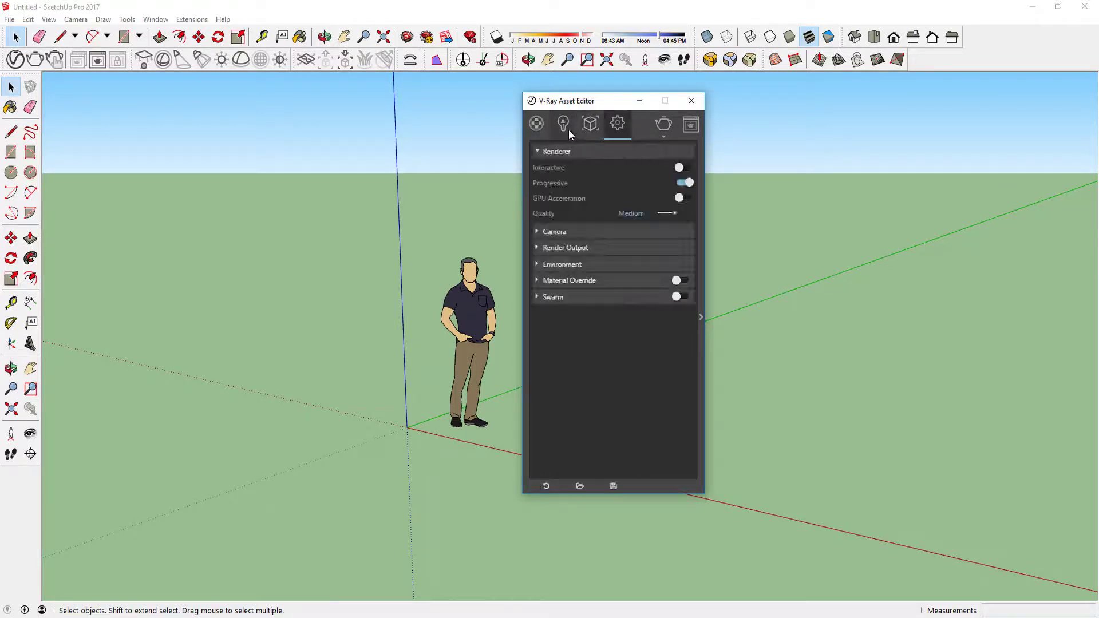
left_click(560, 128)
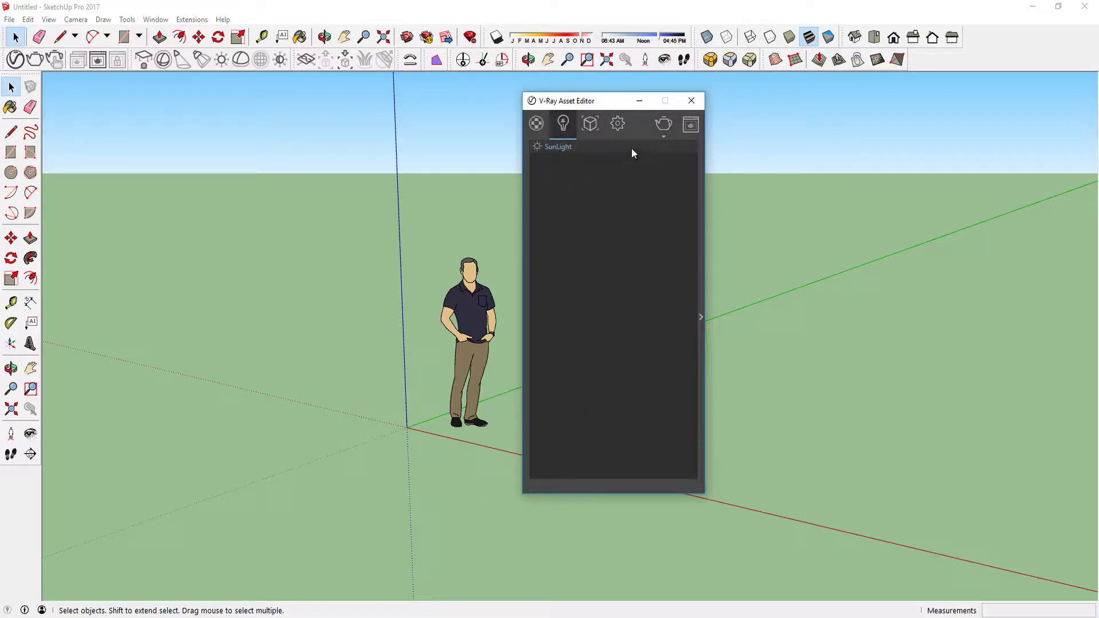
left_click(582, 131)
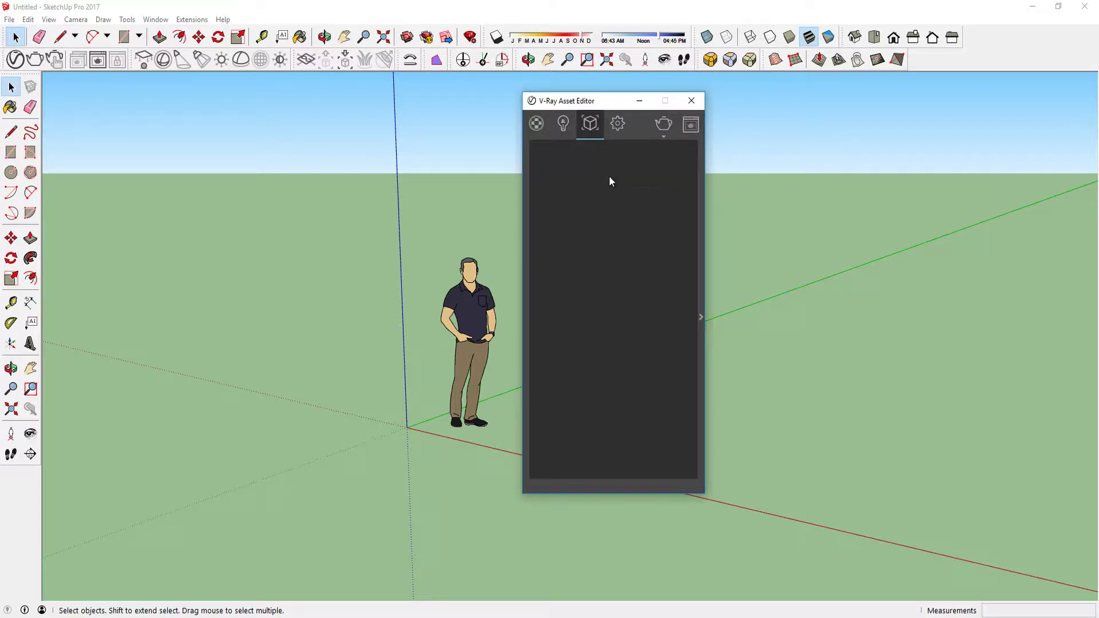
left_click(618, 129)
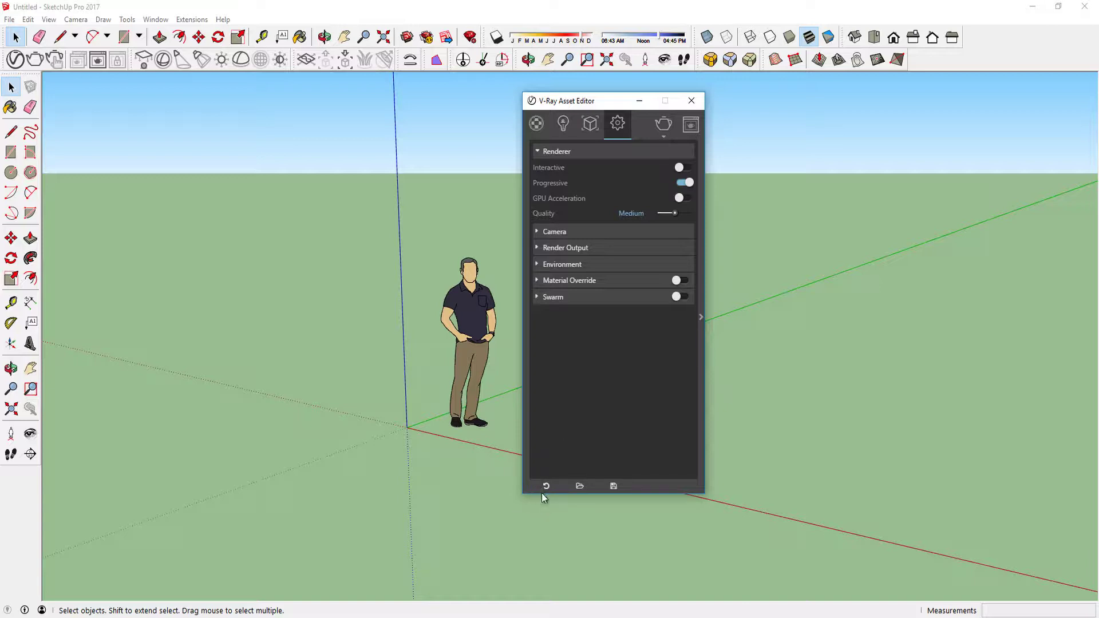
Open the dialog for loading render settings, cancel it and close the V-Ray Asset Editor
left_click(580, 486)
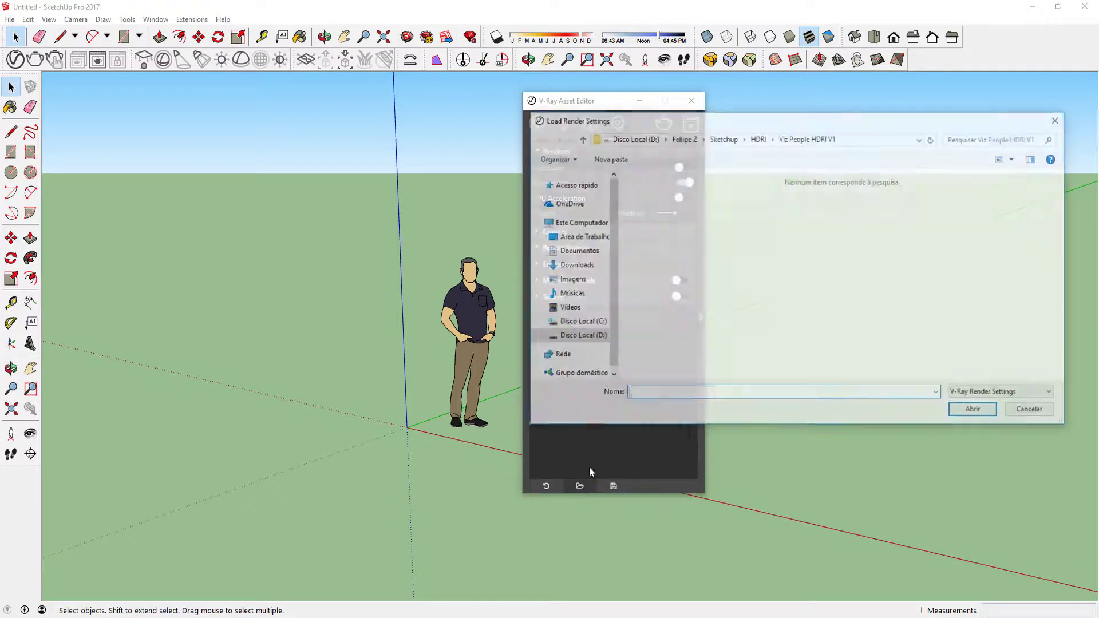
left_click(1059, 118)
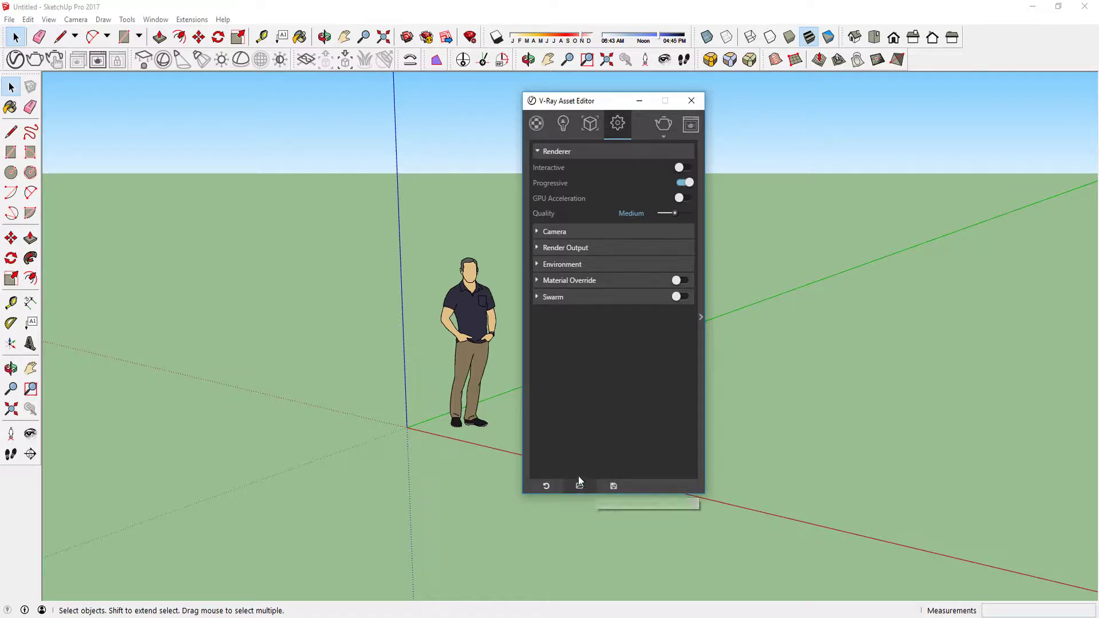
left_click(699, 105)
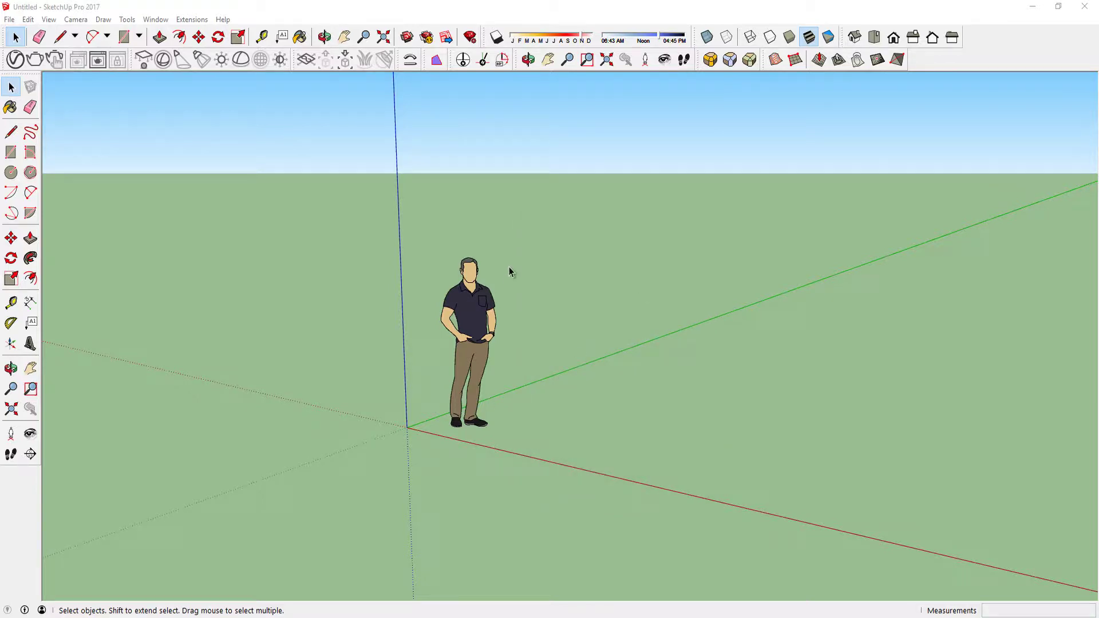
Call up the V-Ray command that wipes its data from the project and decline the purge
scroll(467, 351, "up", 2)
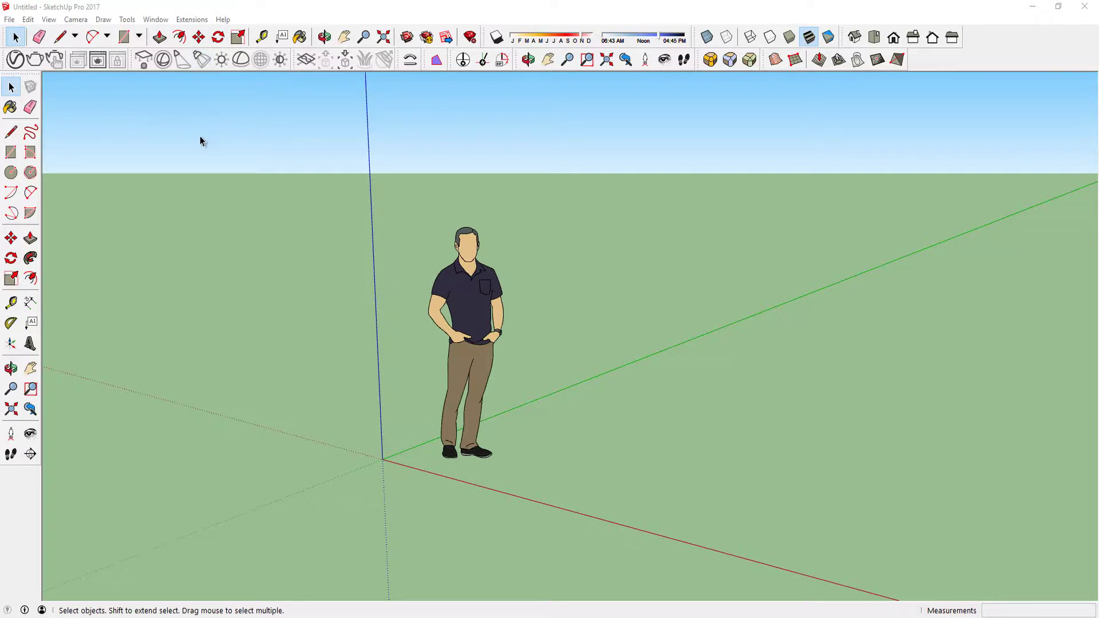
left_click(192, 18)
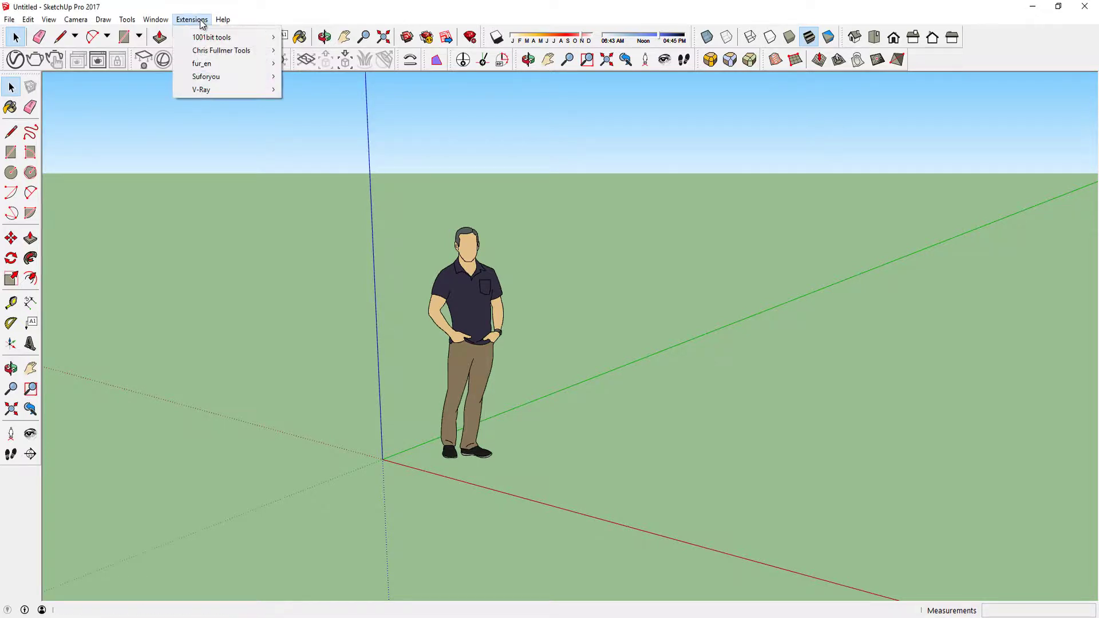
mouse_move(229, 88)
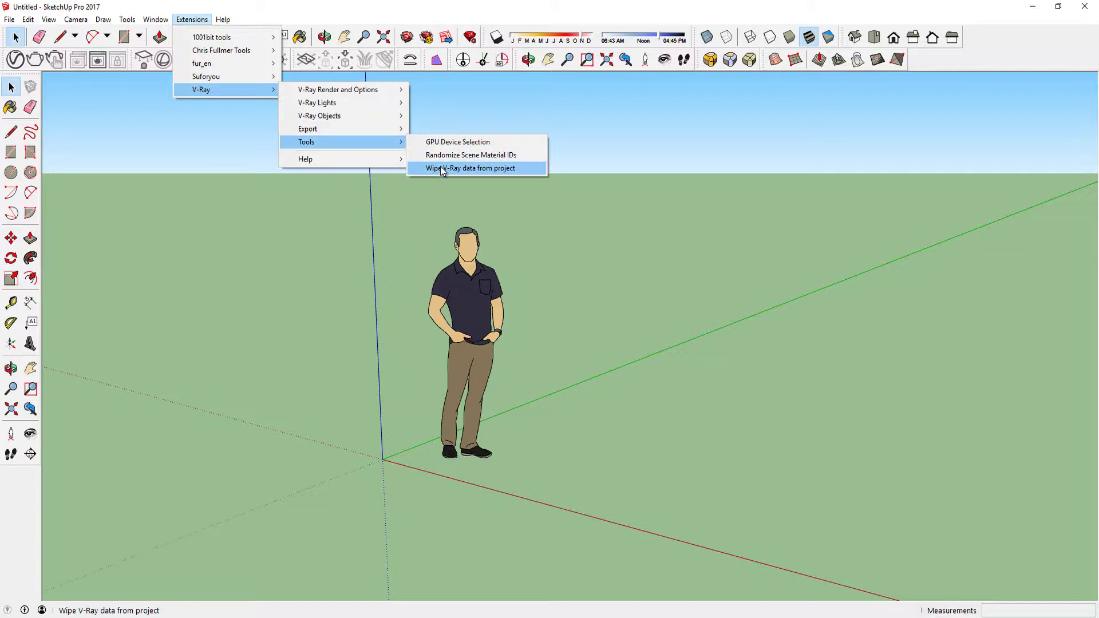
left_click(471, 168)
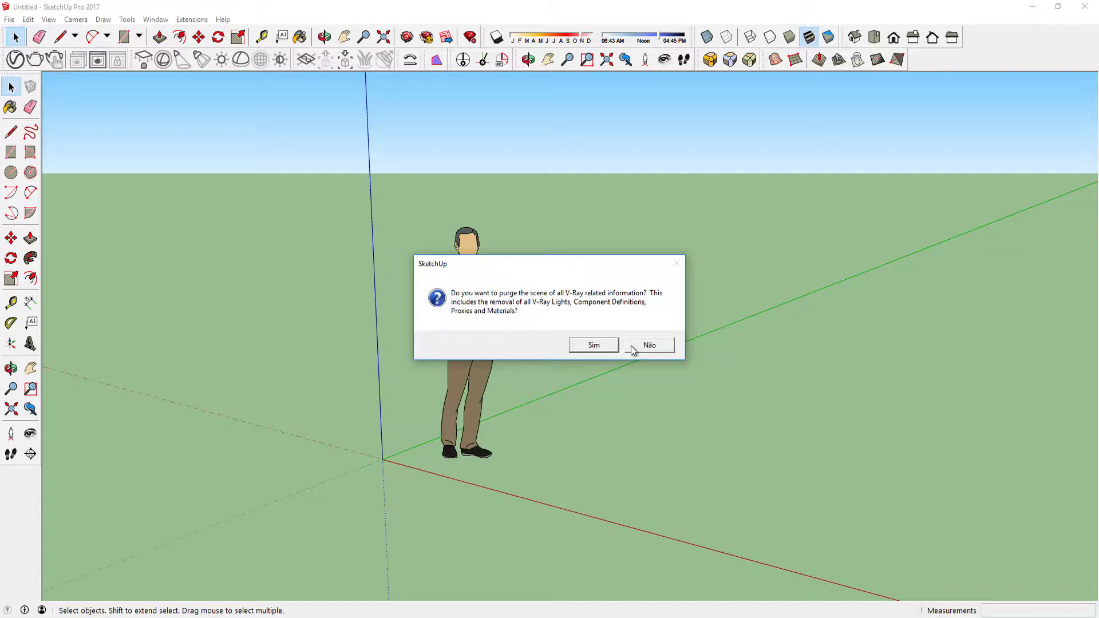
left_click(645, 344)
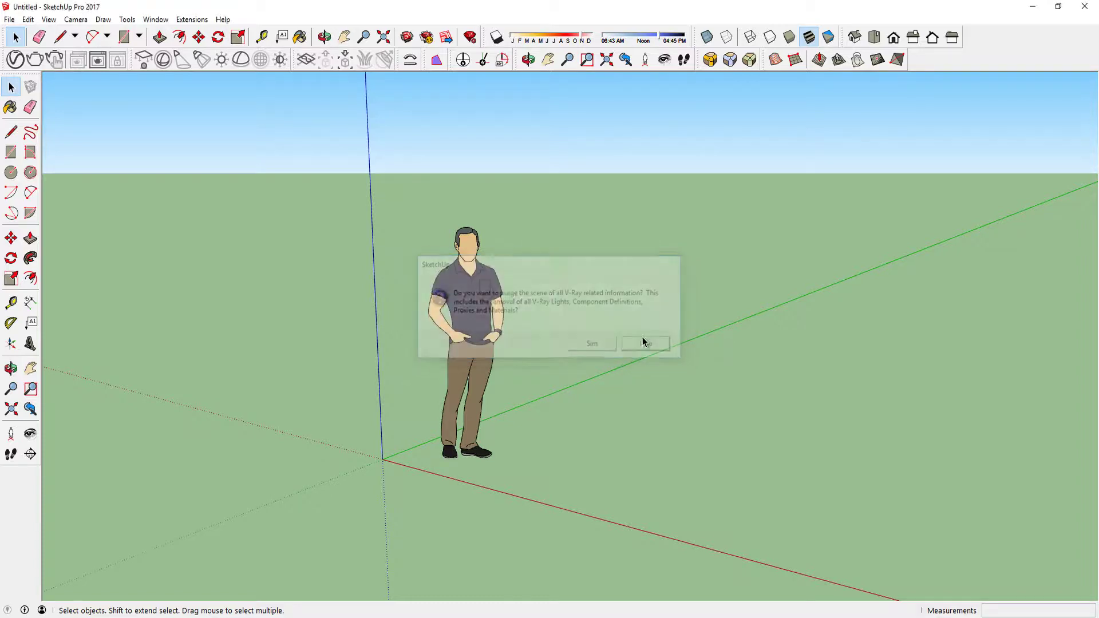
scroll(367, 386, "down", 3)
scroll(411, 372, "up", 5)
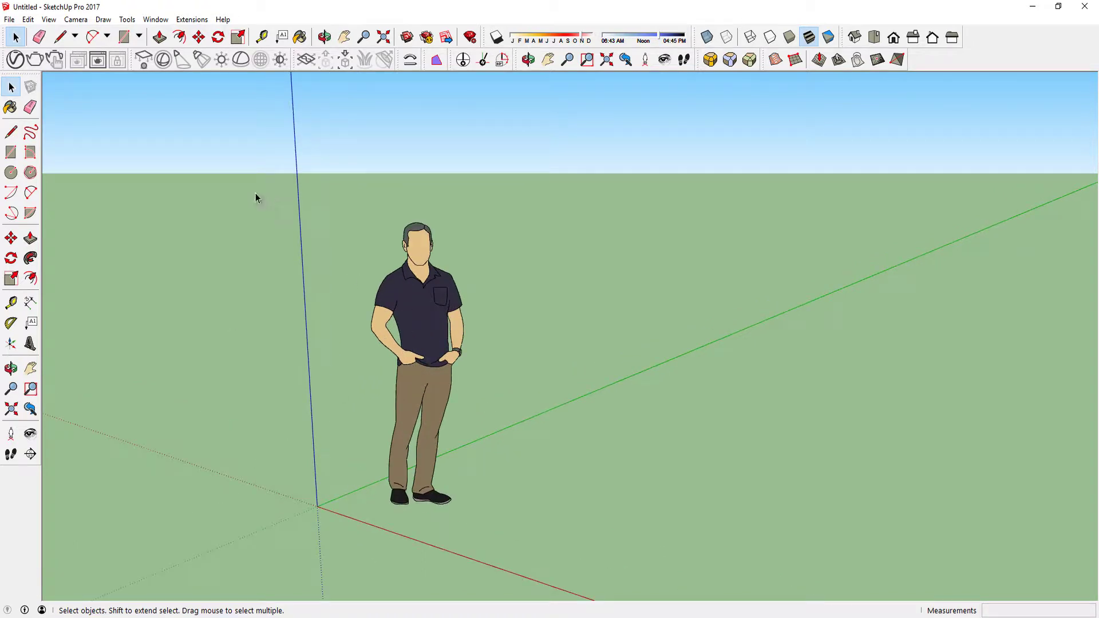
scroll(258, 265, "down", 1)
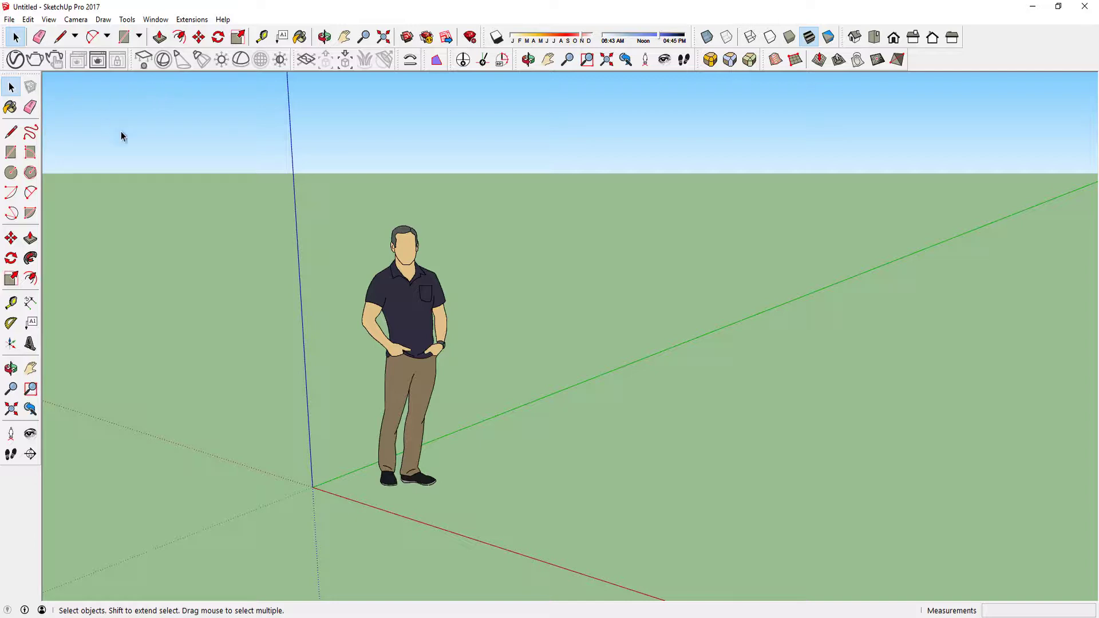
Reopen the V-Ray Asset Editor and view the additional render settings, including Raytrace and Global Illumination, and hide them again
left_click(15, 59)
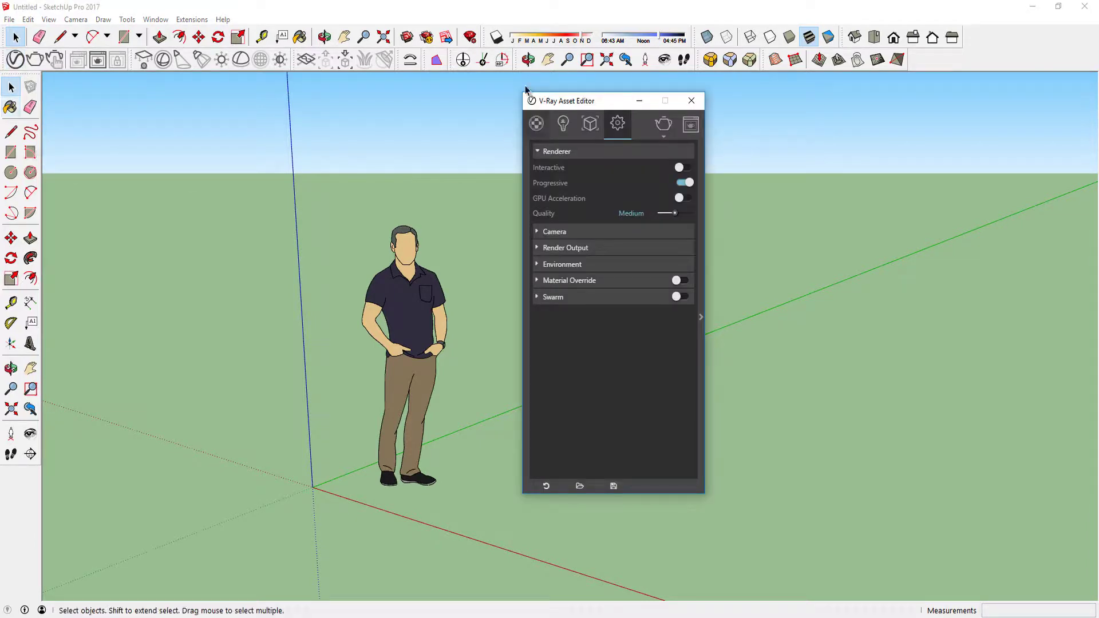
left_click(700, 317)
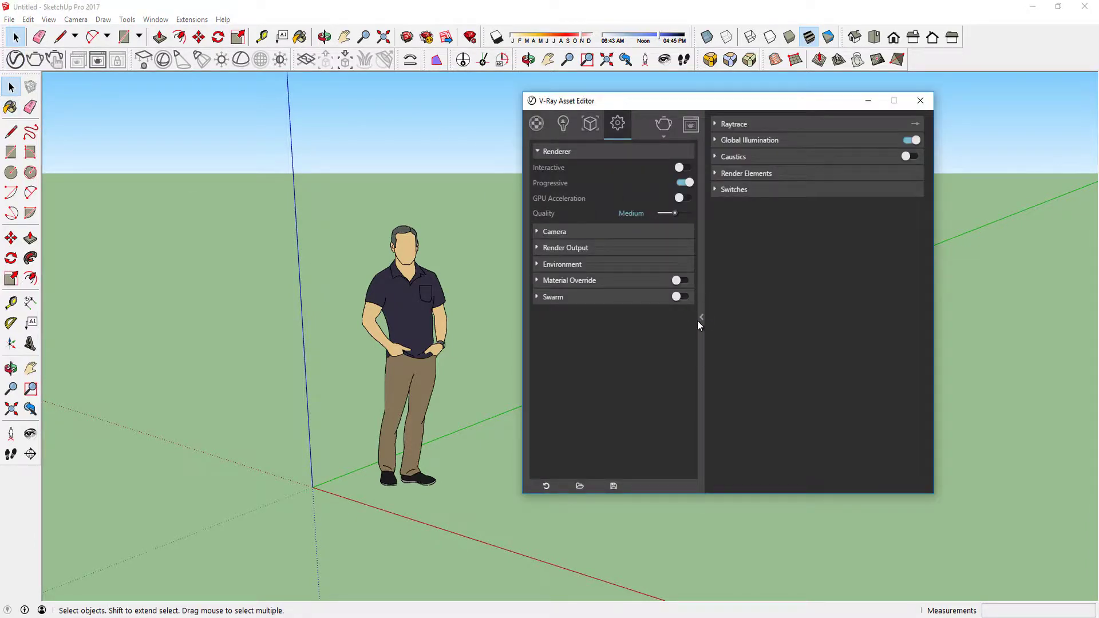
left_click(702, 319)
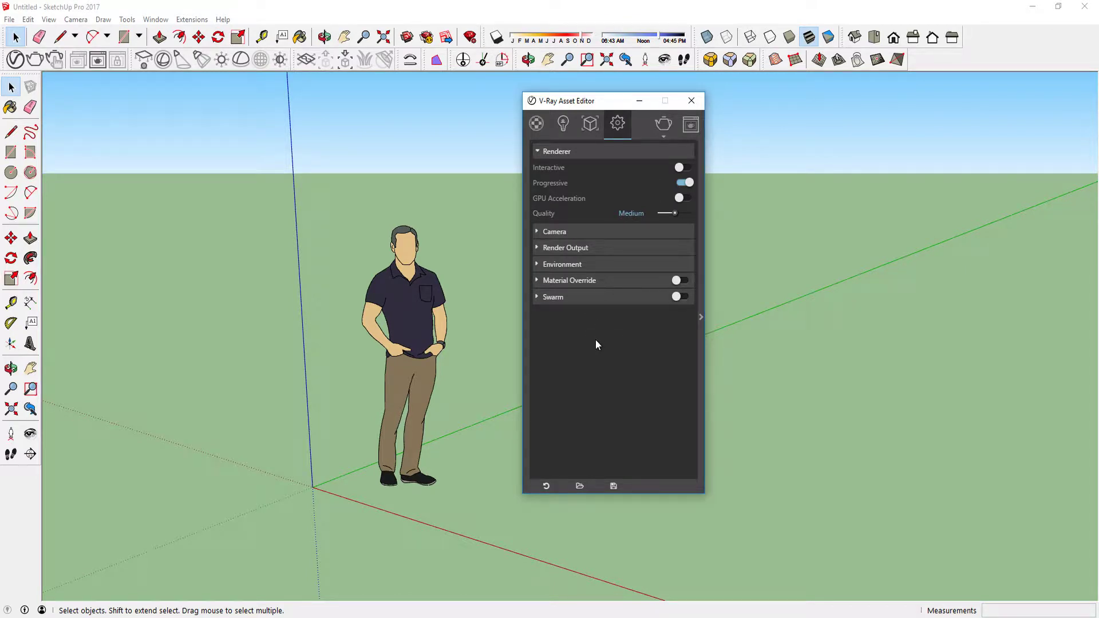
Show the detailed parameters of the Chris_Hair material and move the Asset Editor clear of its current spot
left_click(537, 124)
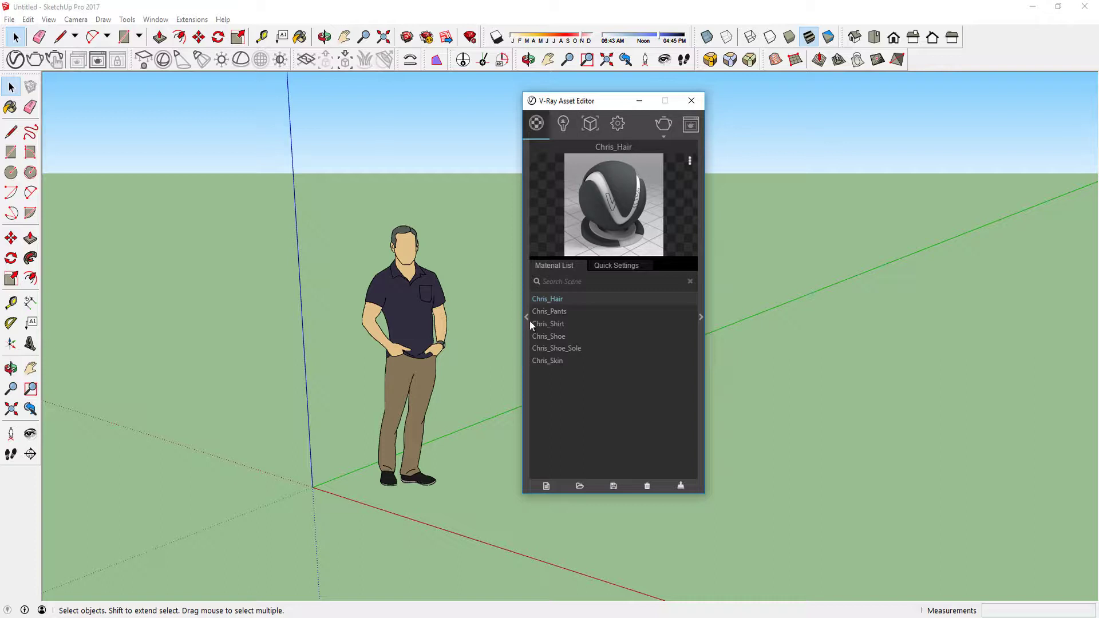
left_click(701, 318)
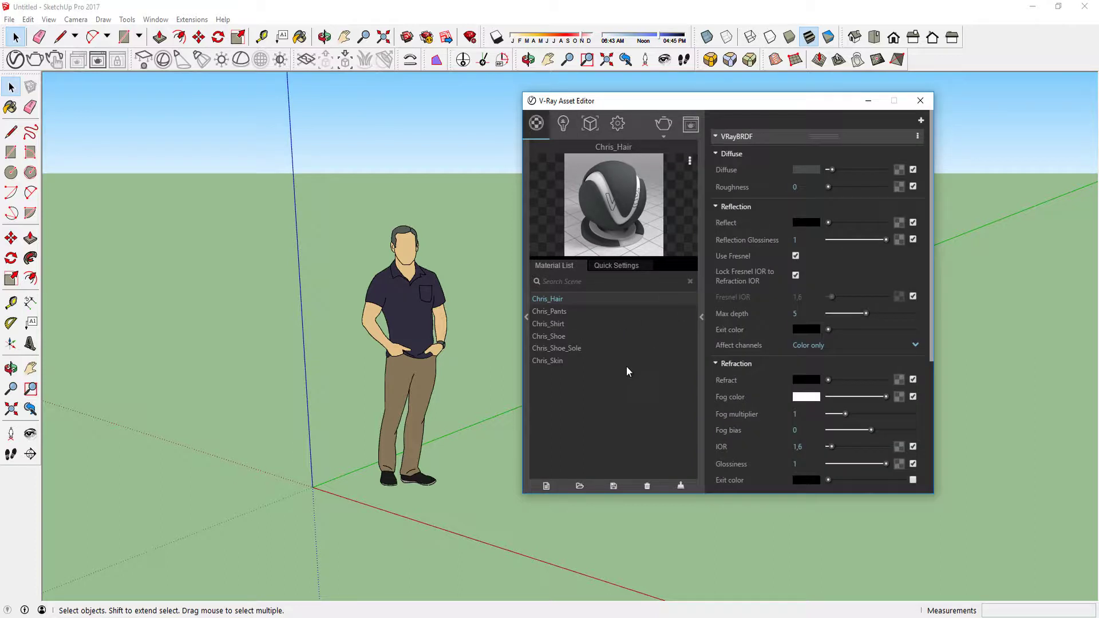
left_click_drag(630, 101, 368, 86)
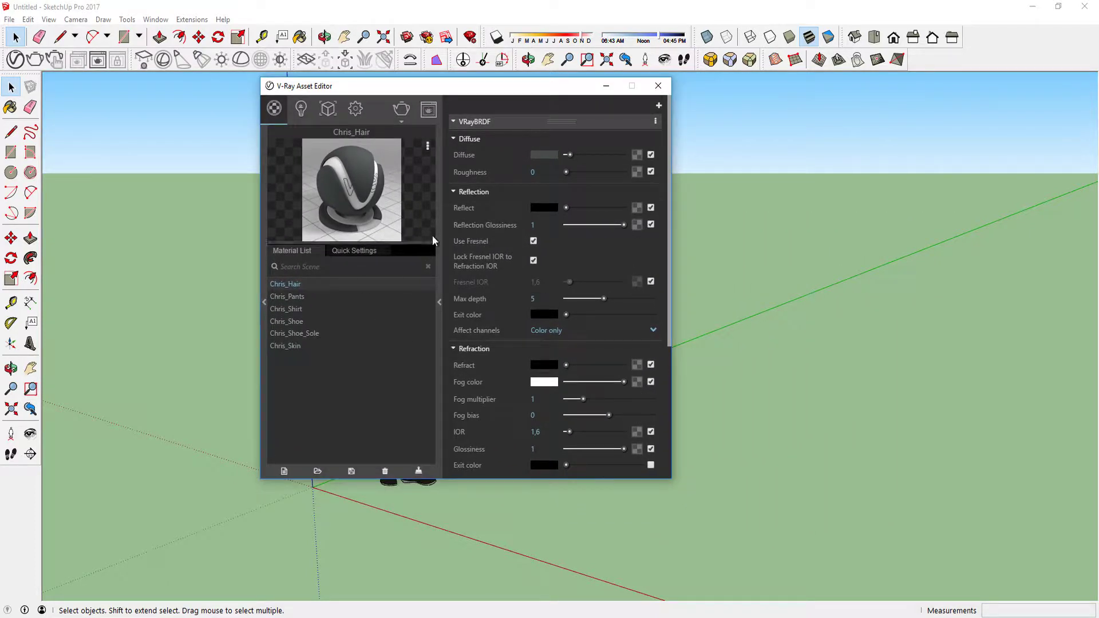
Search the scene's material list for "hair" and clear the search
left_click(312, 267)
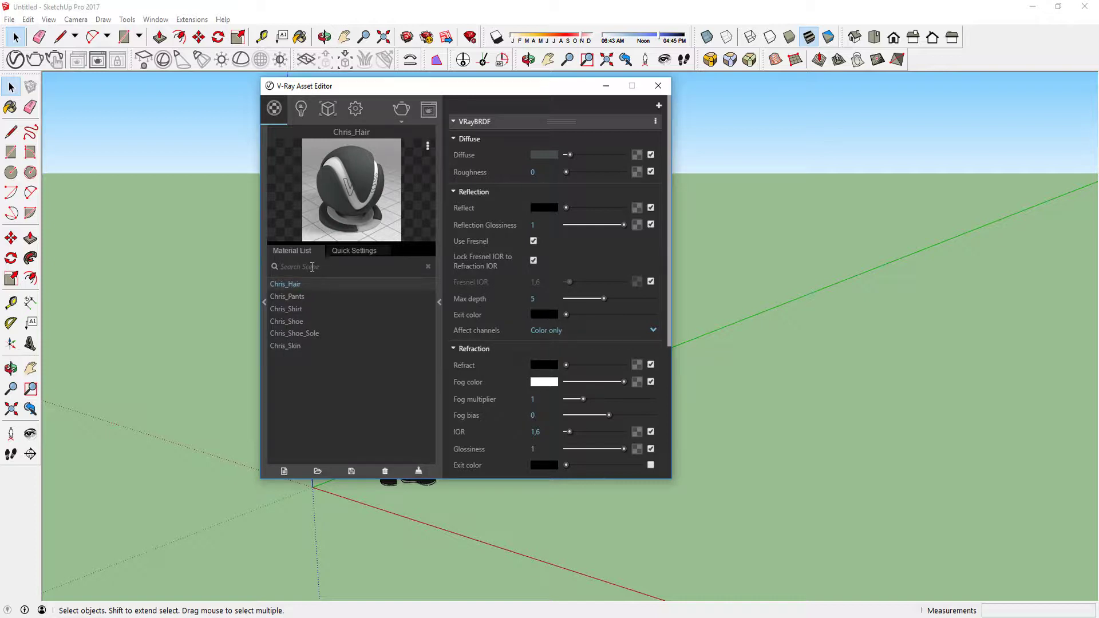
type("f")
key("BackSpace")
type("f")
key("BackSpace")
type("c")
key("BackSpace")
type("hair")
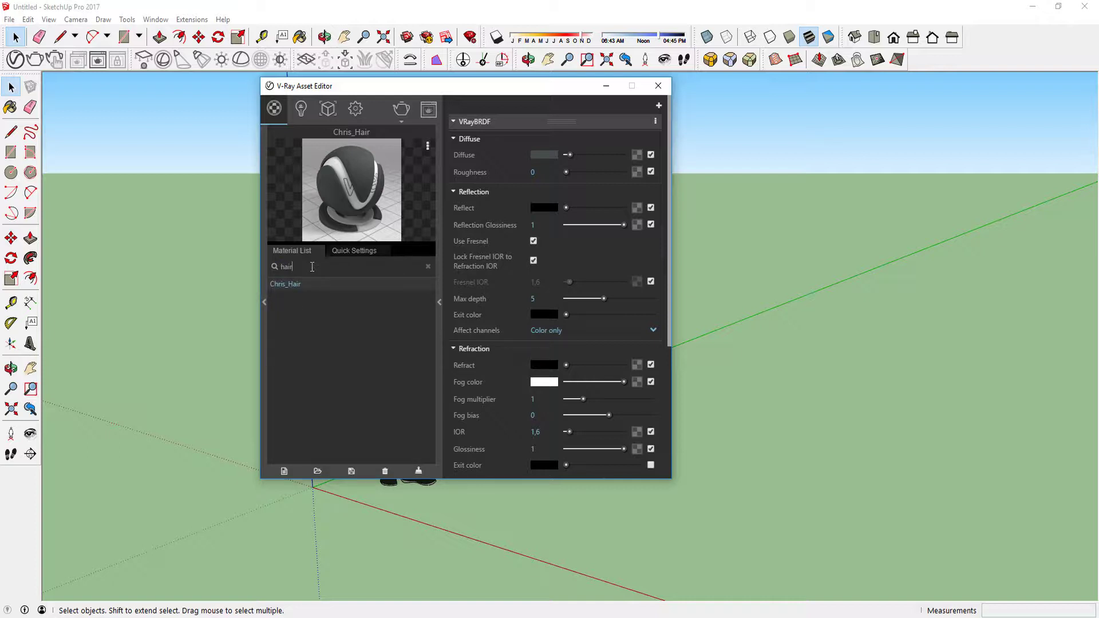
key("BackSpace")
key("BackSpace")
key("BackSpace")
key("BackSpace")
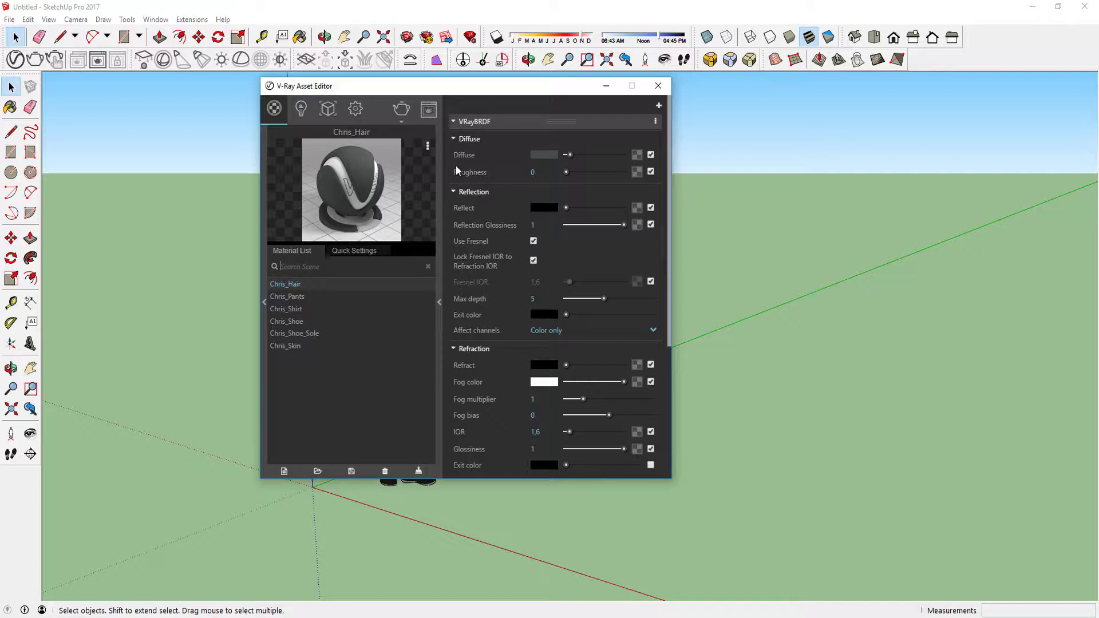
Collapse and expand the VRayBRDF section of the Chris_Hair material, and close the Asset Editor
left_click(461, 122)
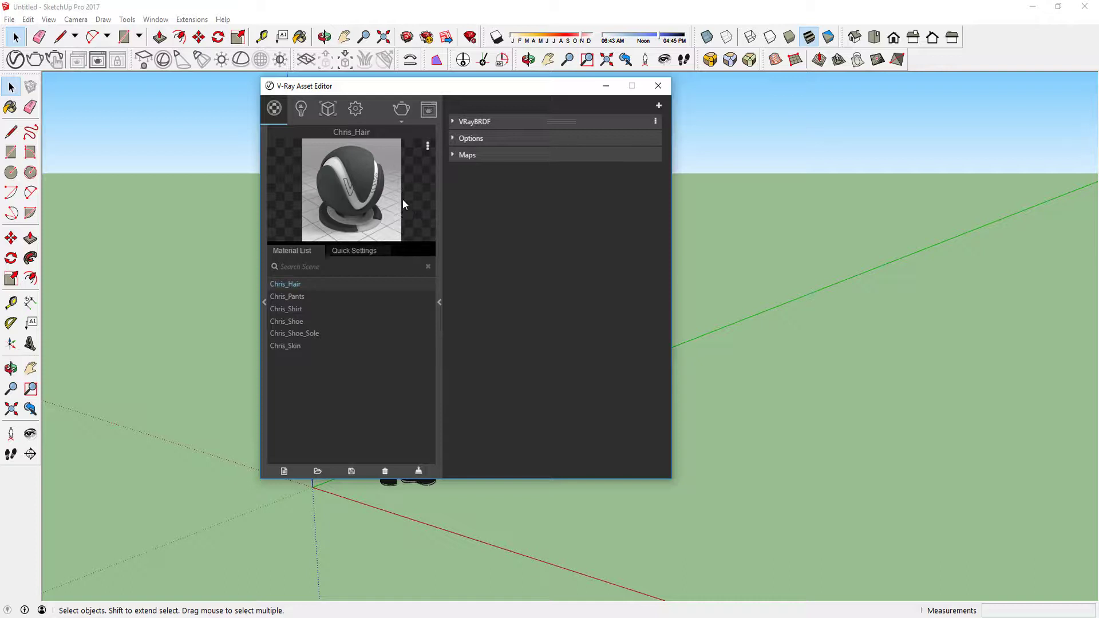
left_click(452, 120)
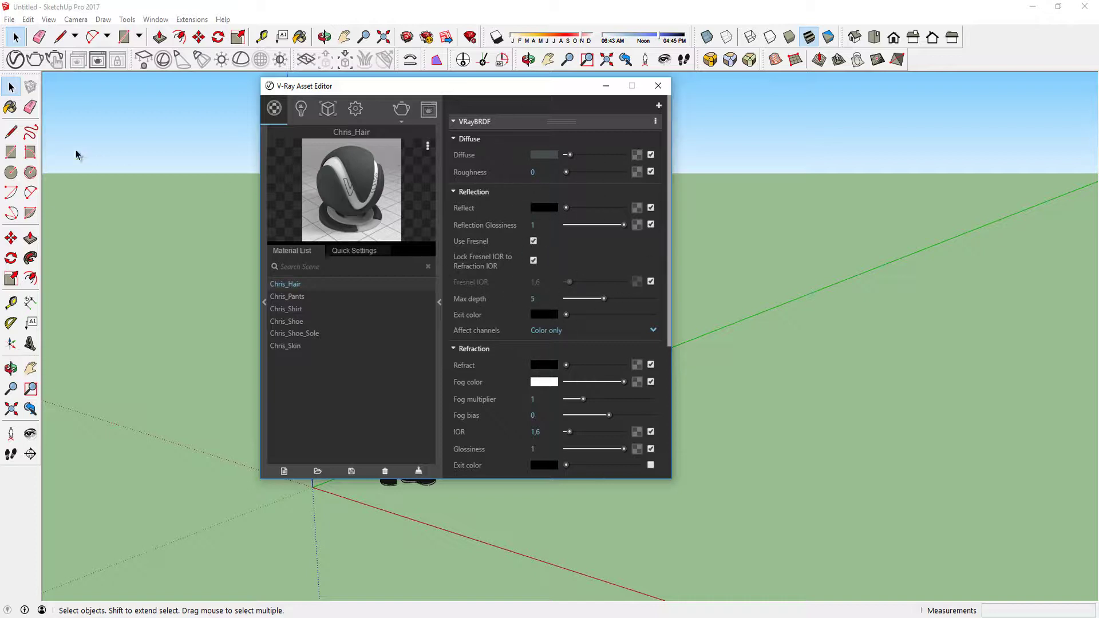
left_click(650, 82)
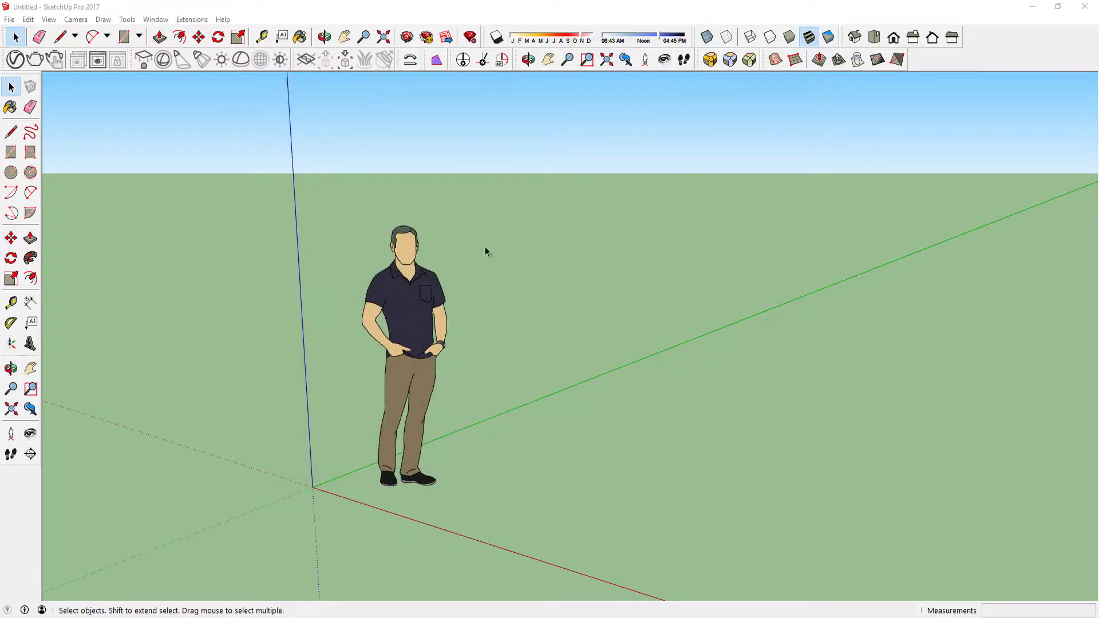
Draw a rectangle about 1.27 m by 1.62 m on the ground beside the standing figure
left_click(11, 151)
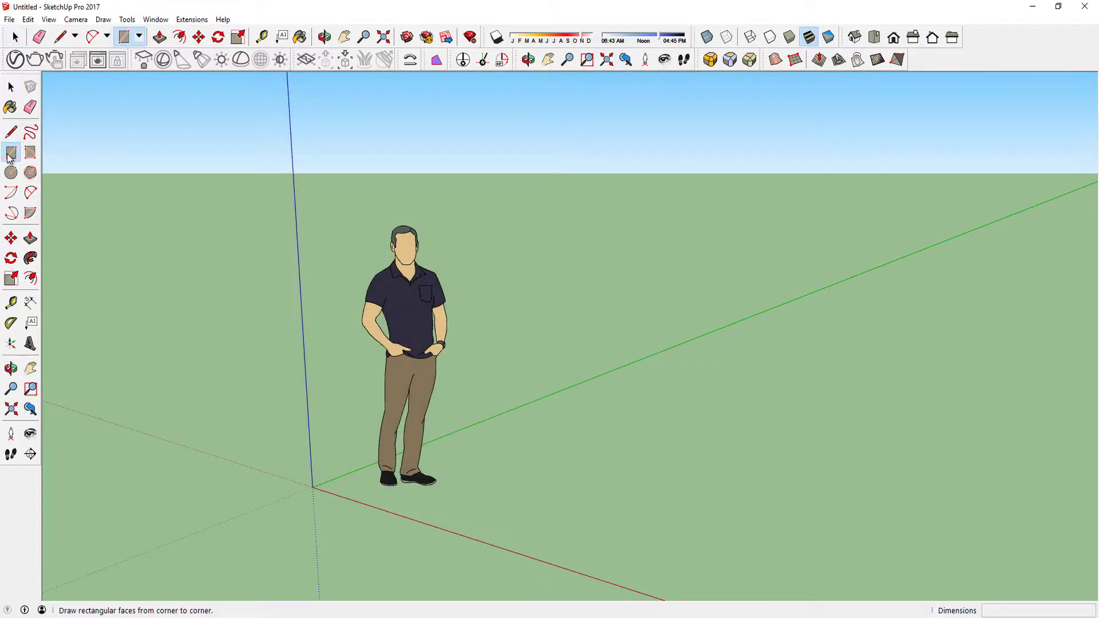
left_click(500, 497)
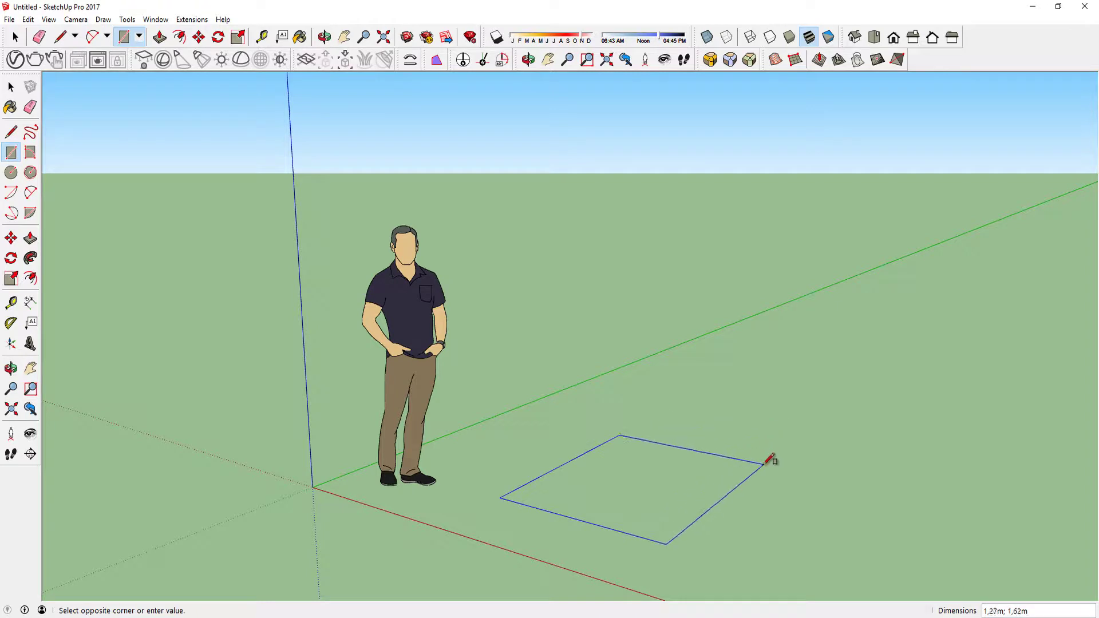
left_click(763, 465)
Push/pull the rectangle upward into a box a little shorter than the standing figure
key("p")
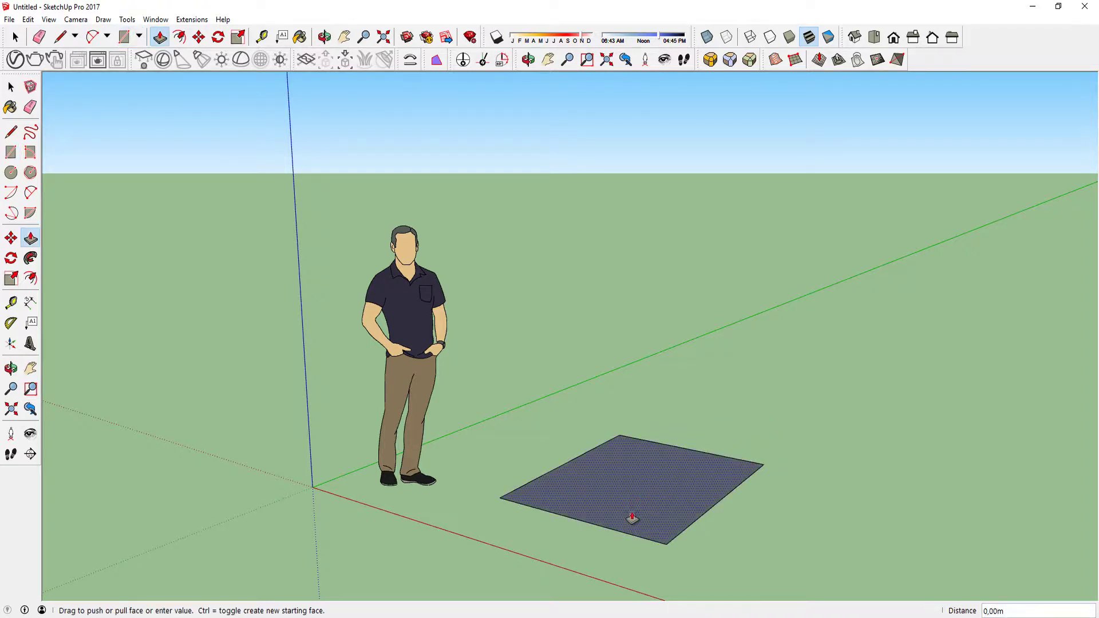
left_click(633, 515)
left_click(704, 335)
middle_click_drag(590, 457, 581, 428, "shift")
key("space")
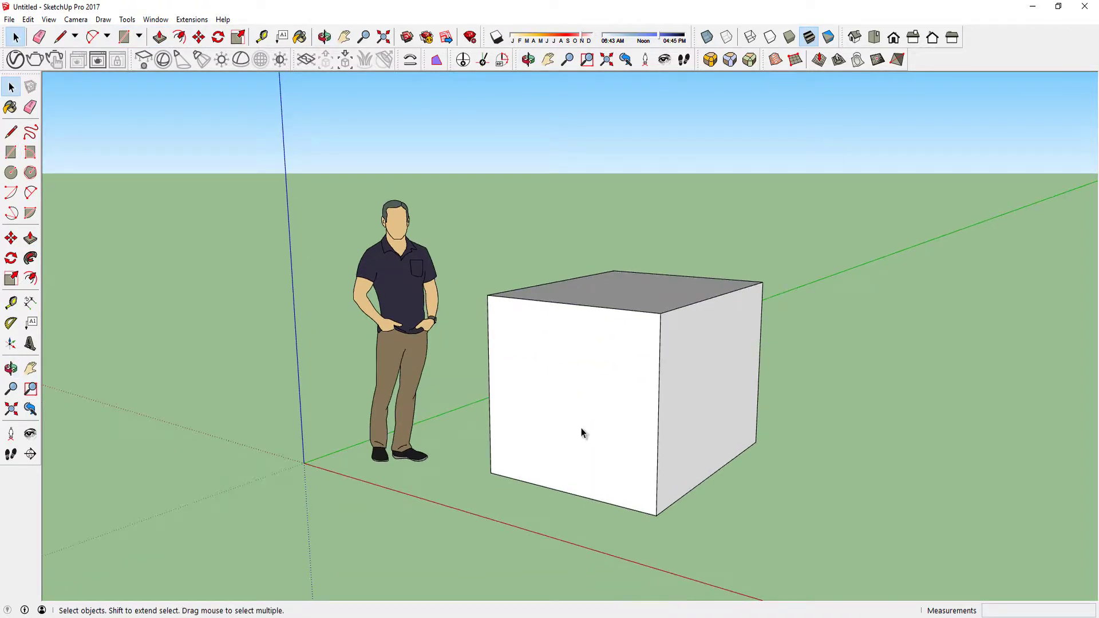
Paint the front, side and top faces of the box with the red Color A06 from the Colors library
left_click(11, 107)
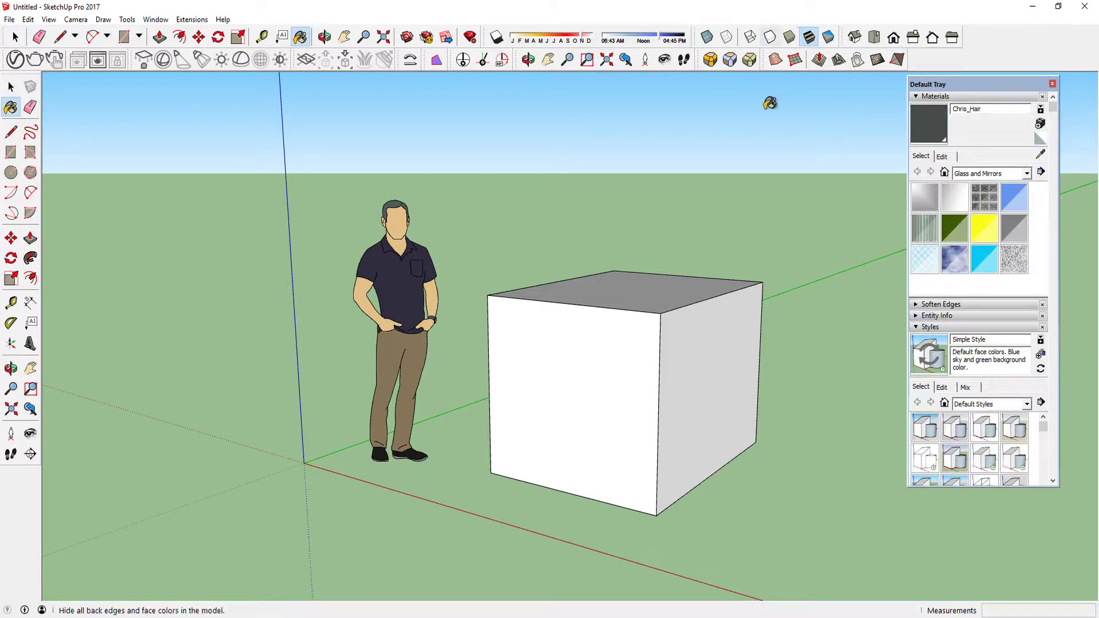
left_click(975, 176)
left_click(972, 192)
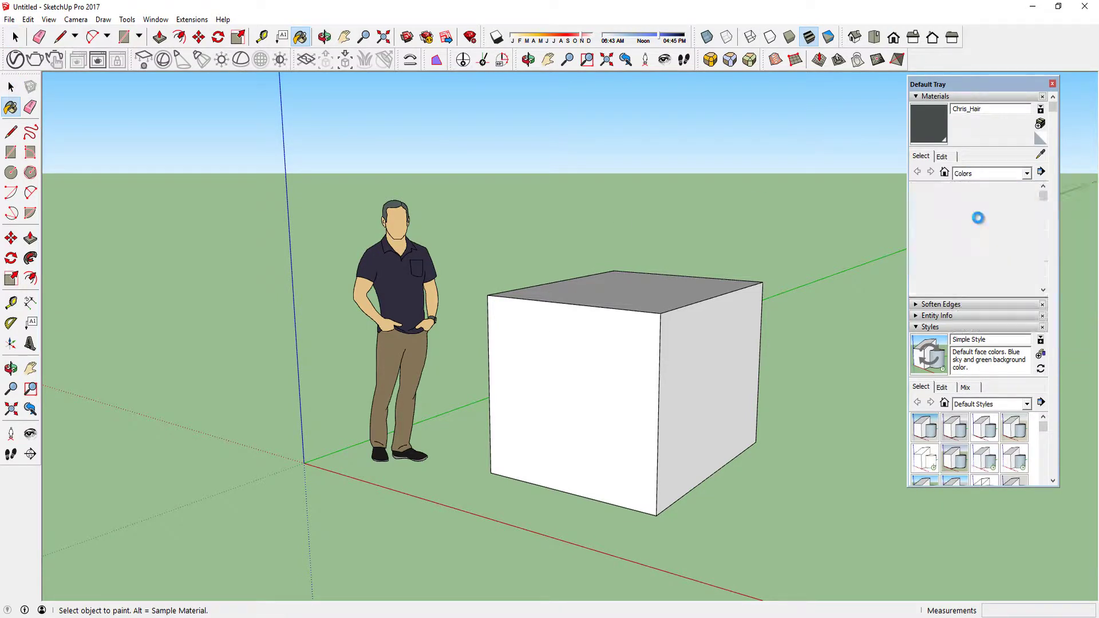
left_click(962, 228)
left_click(614, 351)
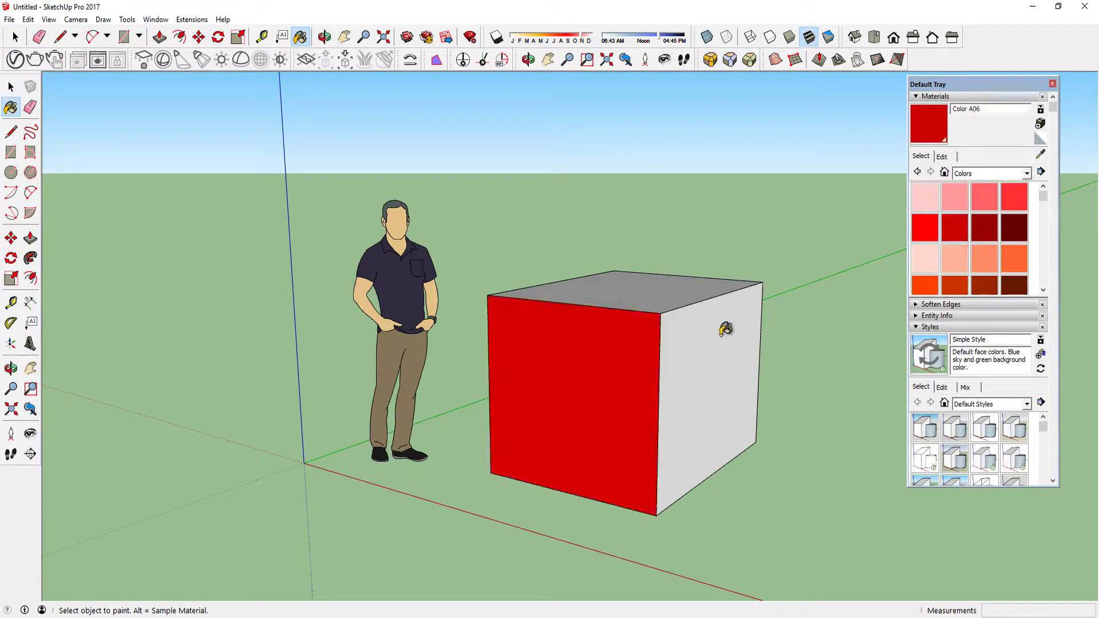
left_click(724, 327)
left_click(686, 288)
mouse_move(687, 292)
middle_mouse_down()
mouse_move(720, 420)
mouse_move(878, 388)
mouse_move(712, 496)
mouse_move(753, 422)
mouse_move(696, 408)
mouse_move(675, 442)
mouse_move(625, 425)
middle_mouse_up()
left_click(690, 407)
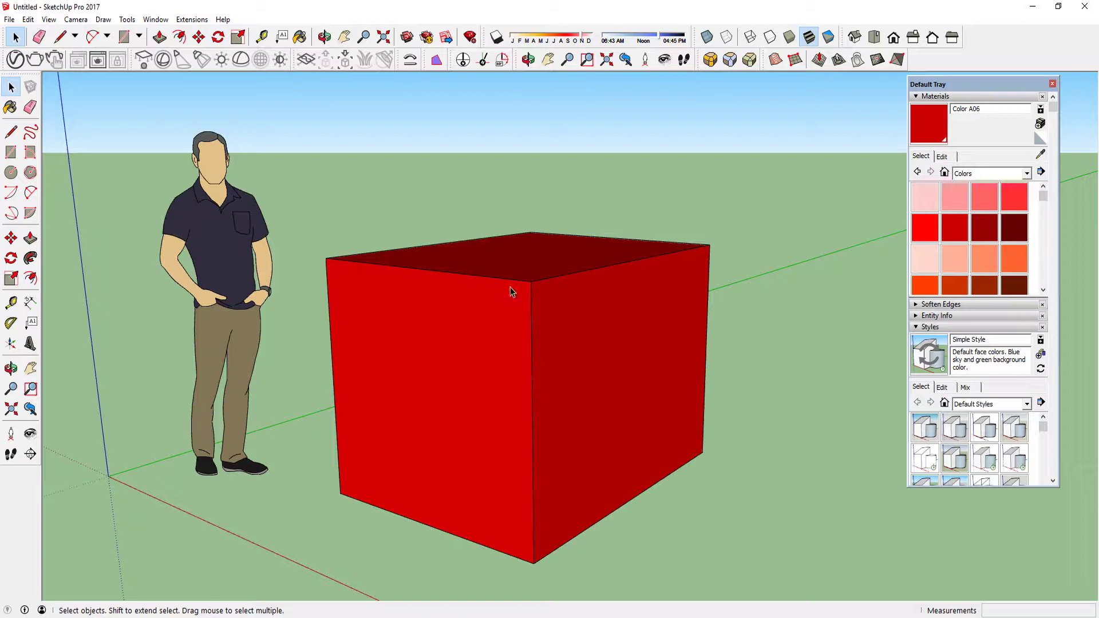
Open the V-Ray Asset Editor and rename the Color A06 material to "Vermelho" in SketchUp's own material settings
left_click(15, 58)
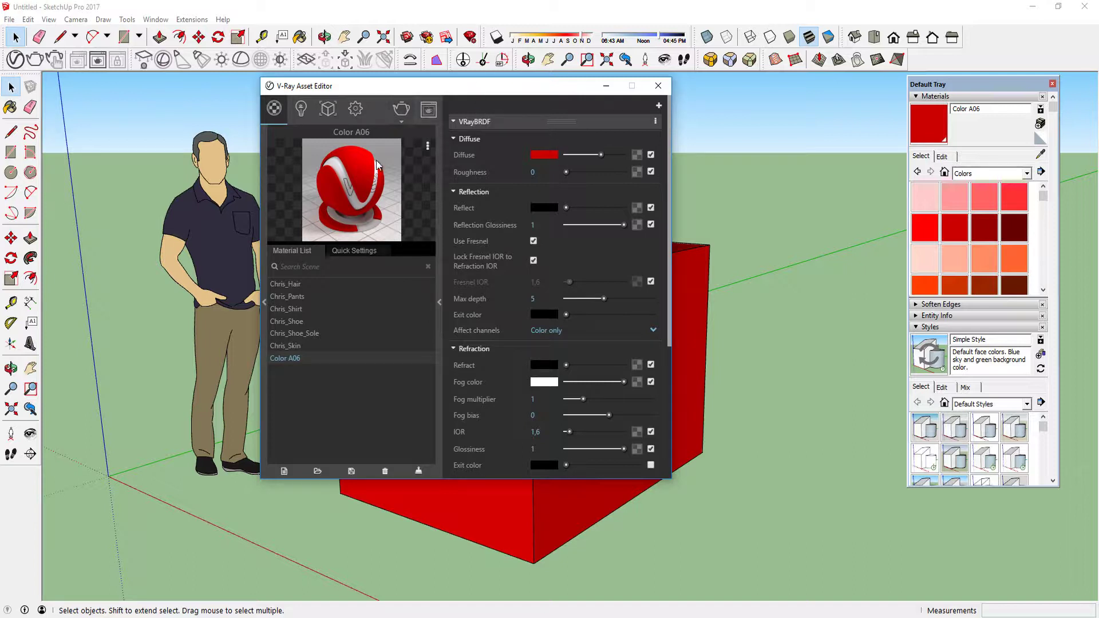
right_click(288, 359)
left_click(984, 109)
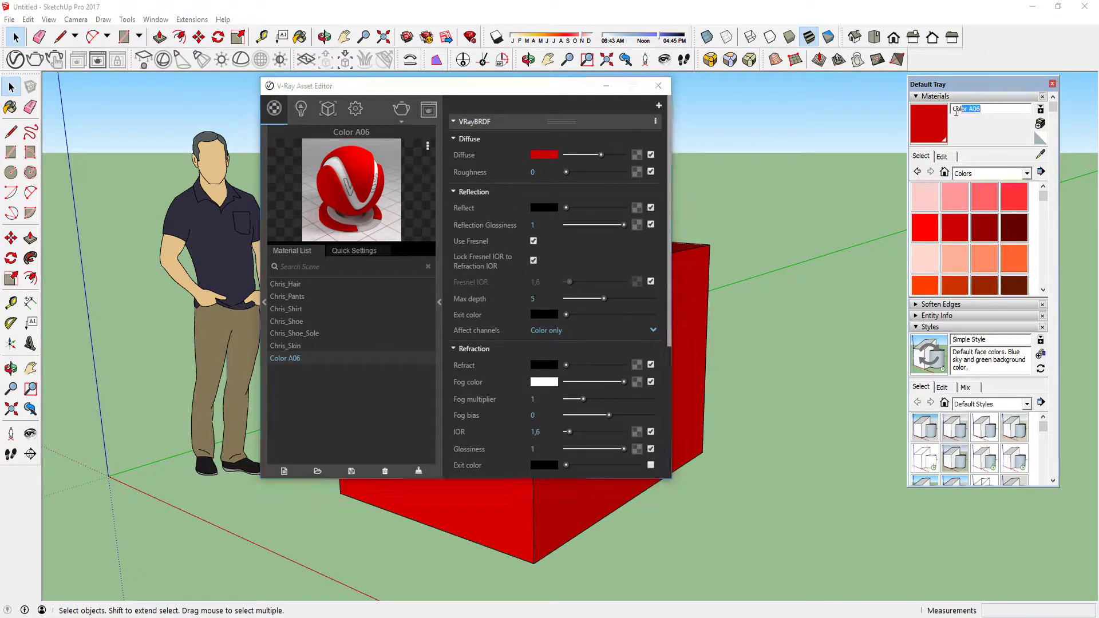
key("BackSpace")
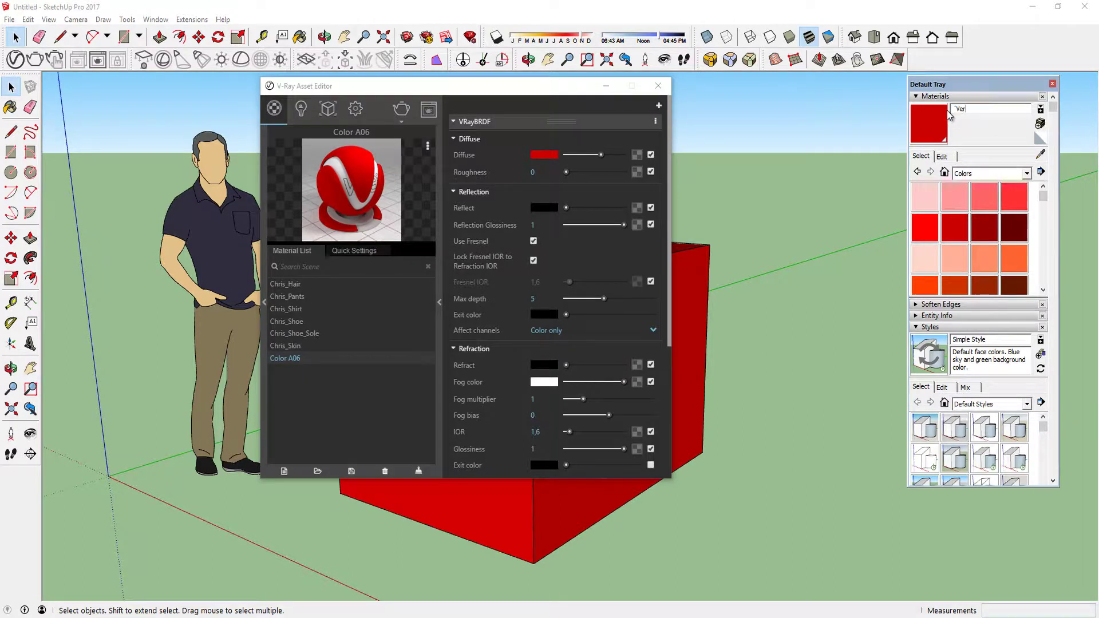
type("Vermelho")
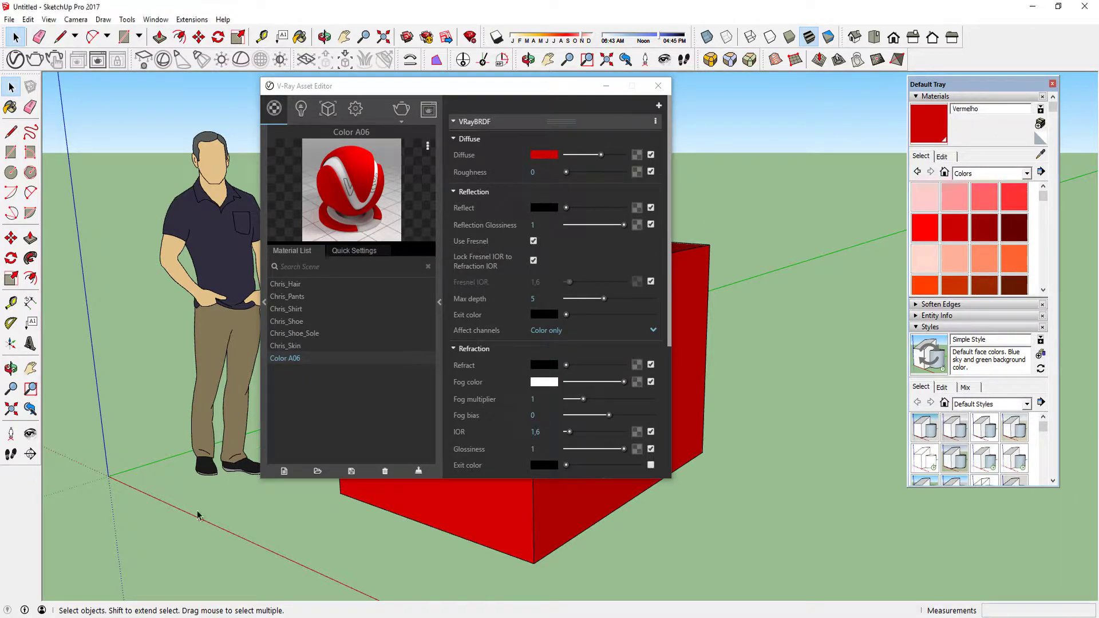
Switch between Color A06, Chris_Shoe and Chris_Pants in the V-Ray material list to check whether the new name is applied
left_click(309, 353)
left_click(312, 321)
left_click(286, 358)
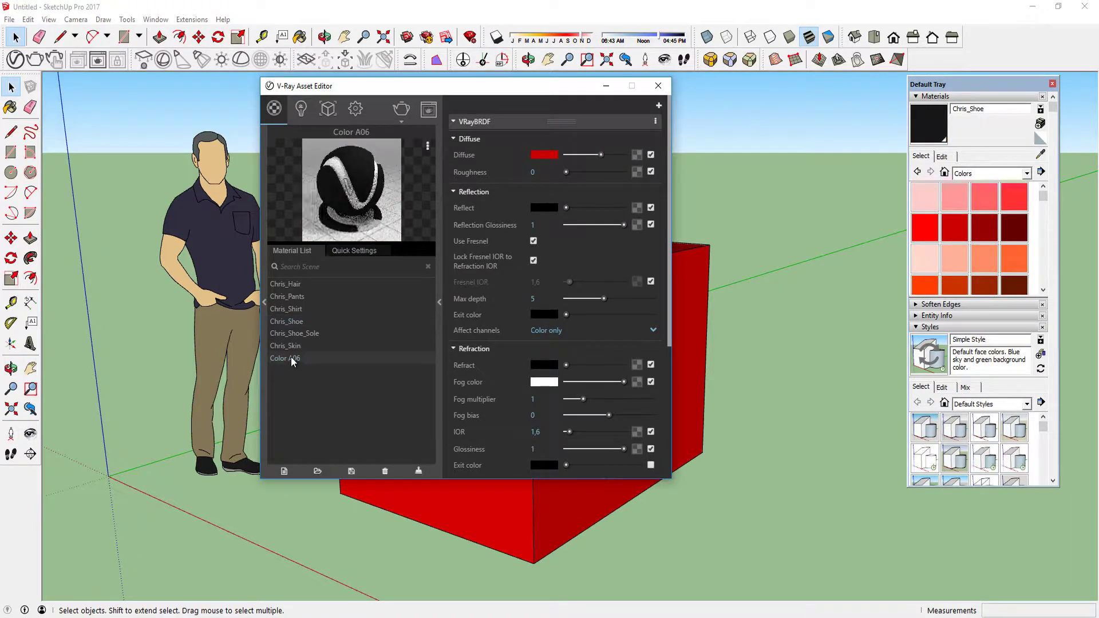
left_click(315, 297)
left_click(298, 358)
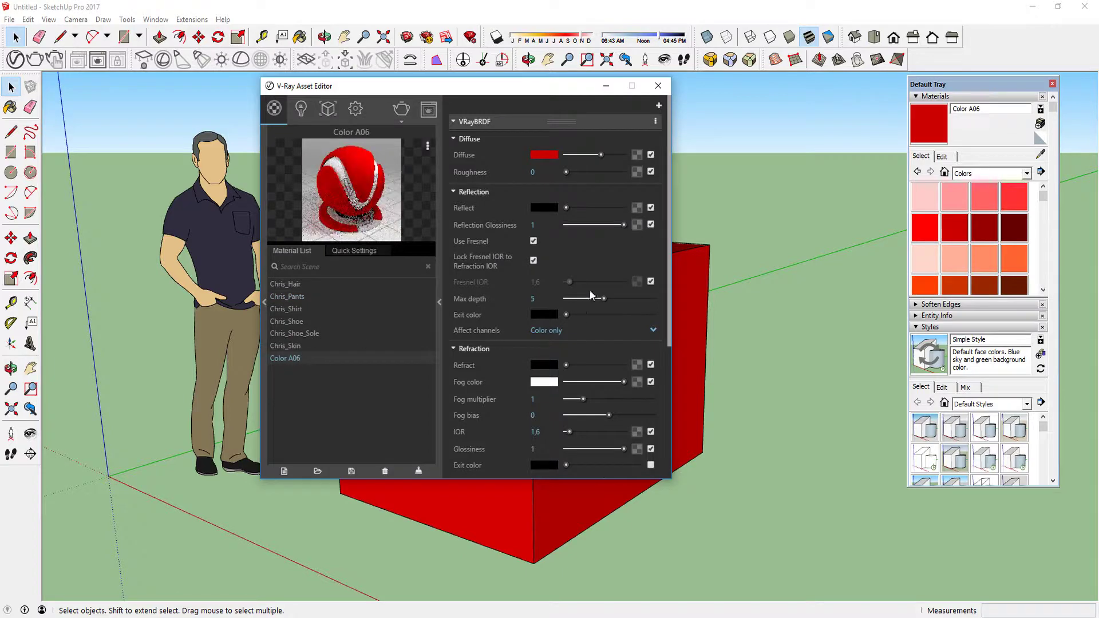
Sample the box's material and reselect Color A06 in the V-Ray list to compare the names in both editors
key("b")
left_click(703, 278, "alt")
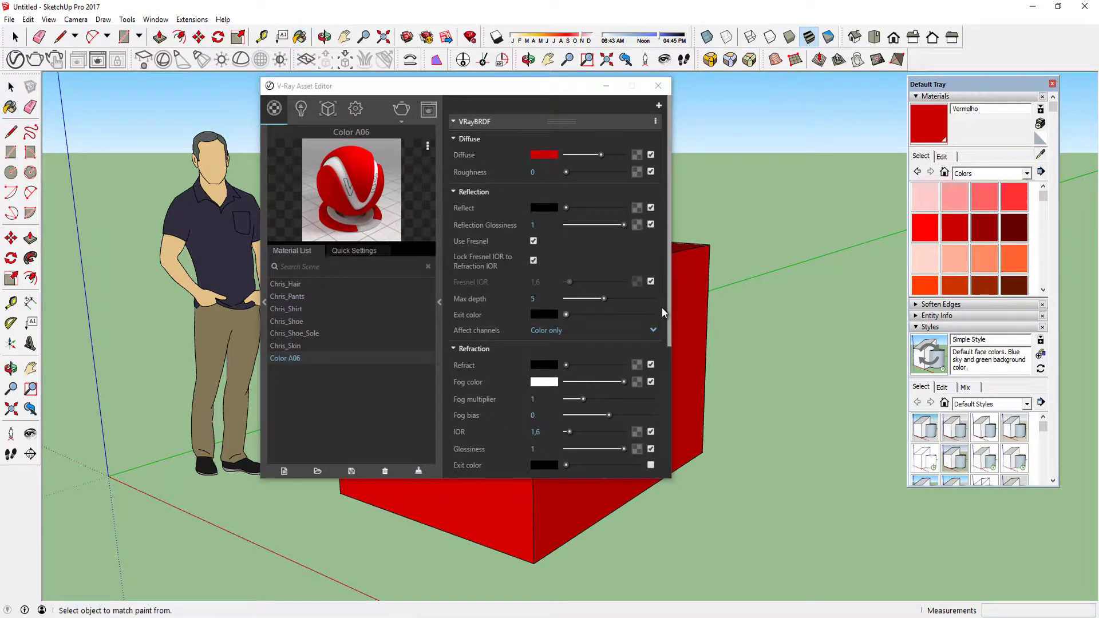
left_click(279, 357)
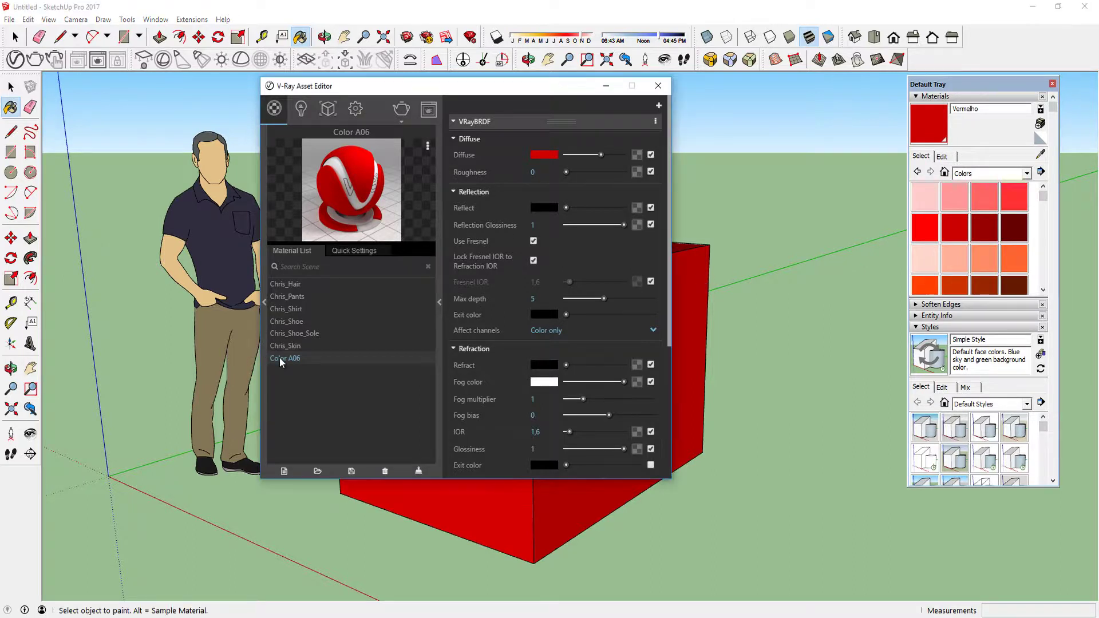
key("Up")
key("Up")
left_click(282, 357)
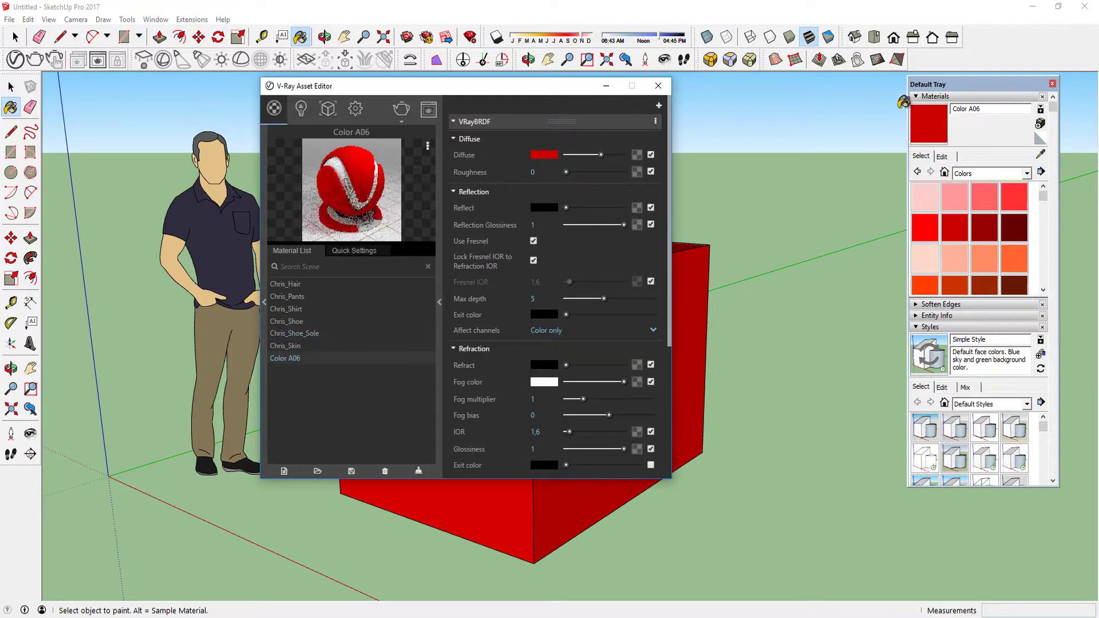
middle_click_drag(831, 231, 726, 309)
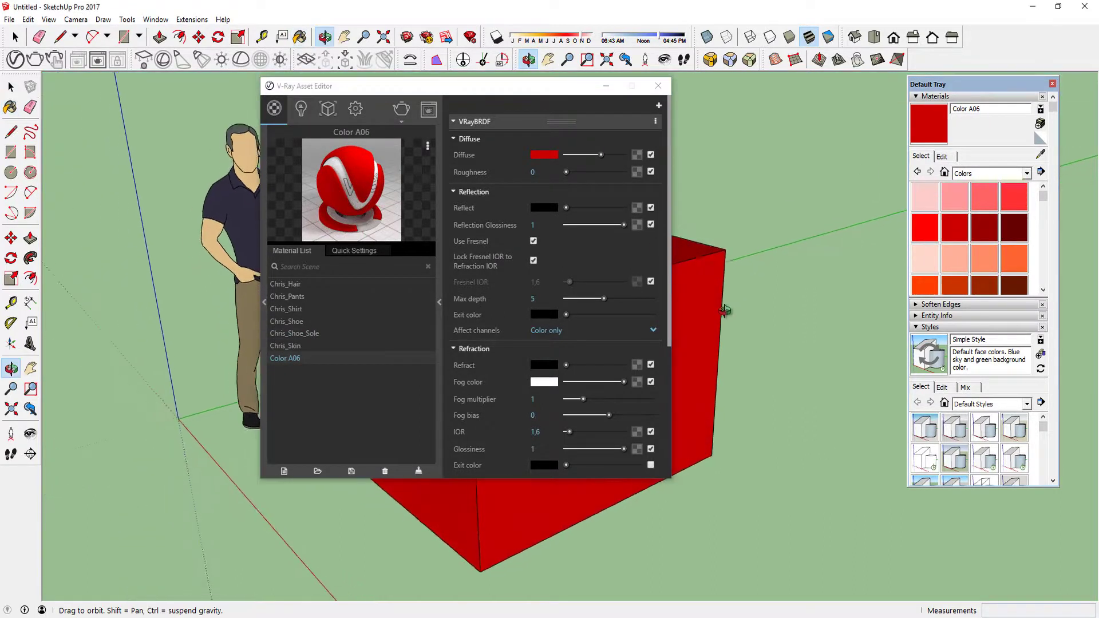
Rename Color A06 to "Vermelho" in the V-Ray material list and sample the box's material to check its name
right_click(296, 356)
left_click(328, 277)
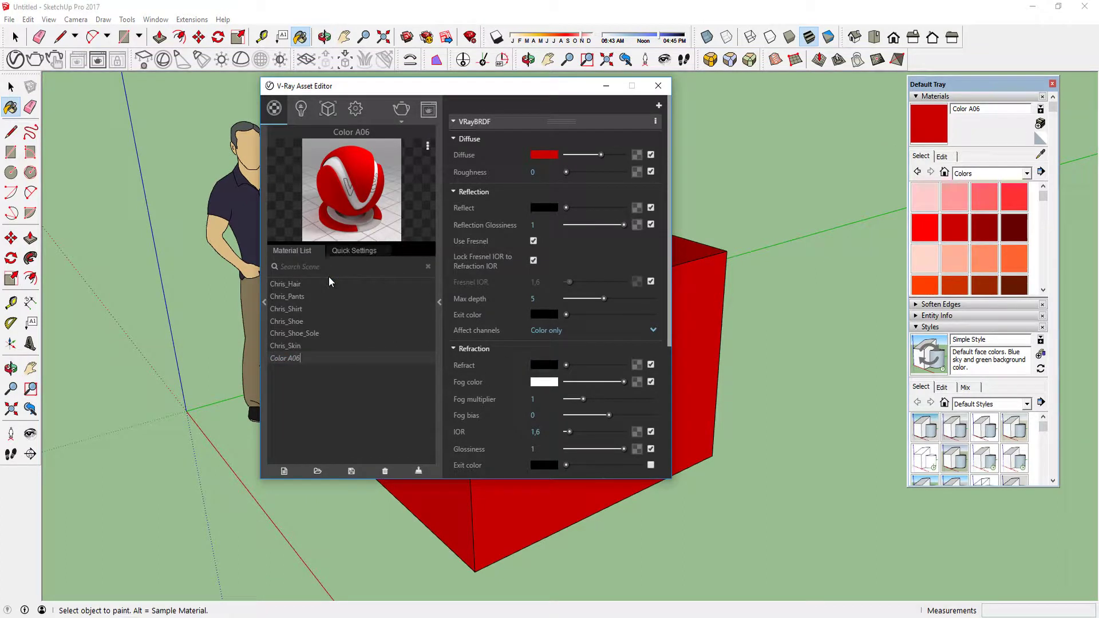
type("Vermelho")
key("Return")
middle_click_drag(824, 277, 731, 375)
left_click(804, 282, "alt")
key("space")
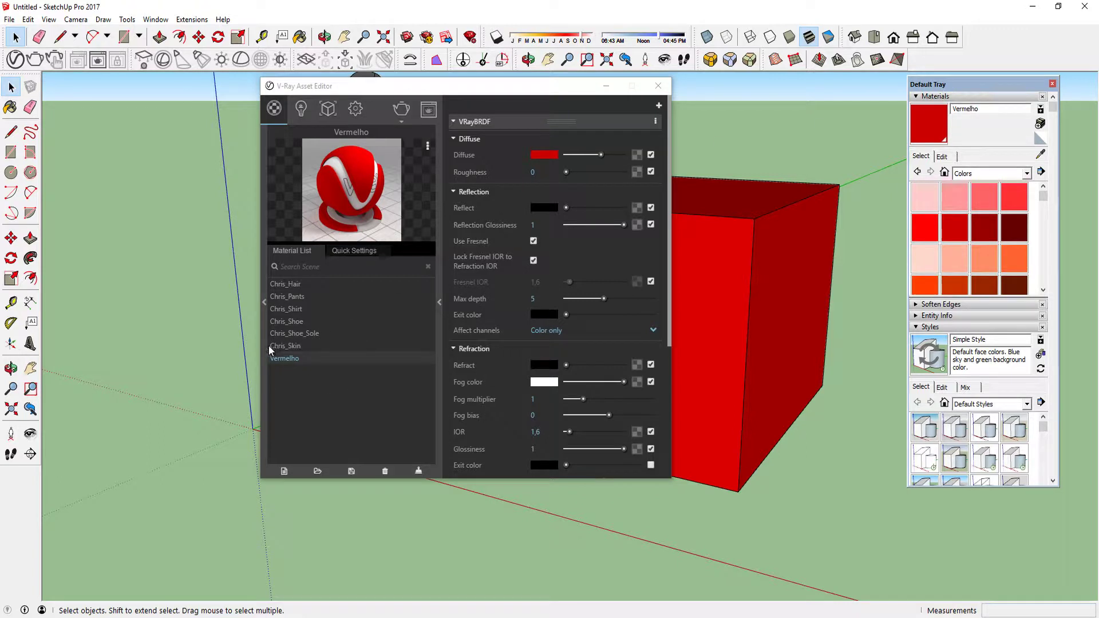
Recolour the Vermelho material to green in SketchUp's material settings, with saturation 36 and hue 129
middle_click_drag(729, 343, 561, 307)
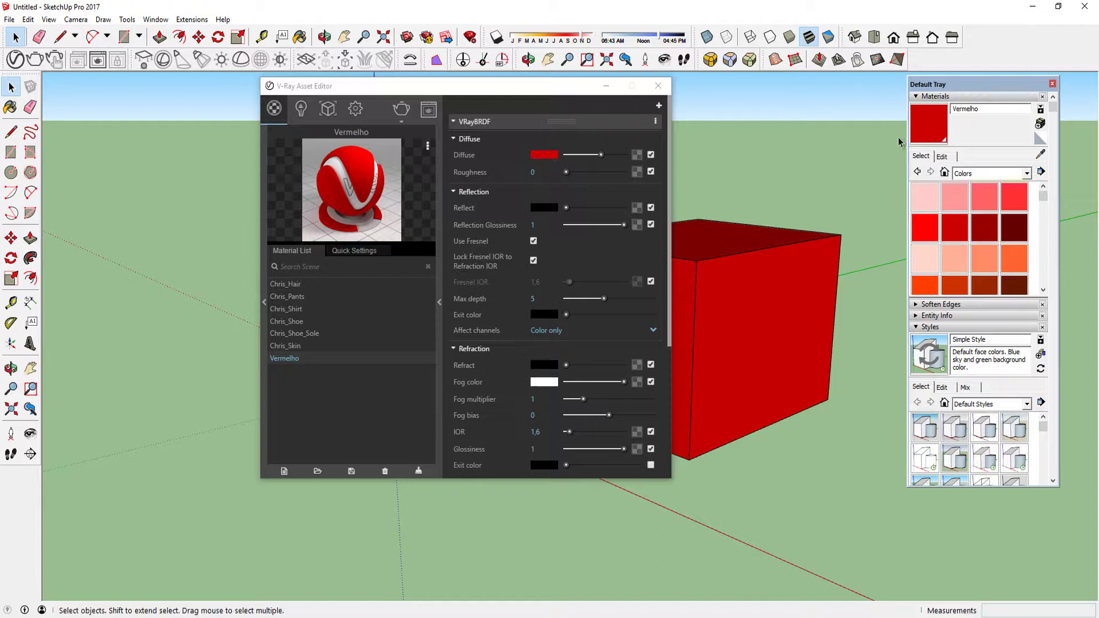
left_click(942, 157)
left_click(952, 220)
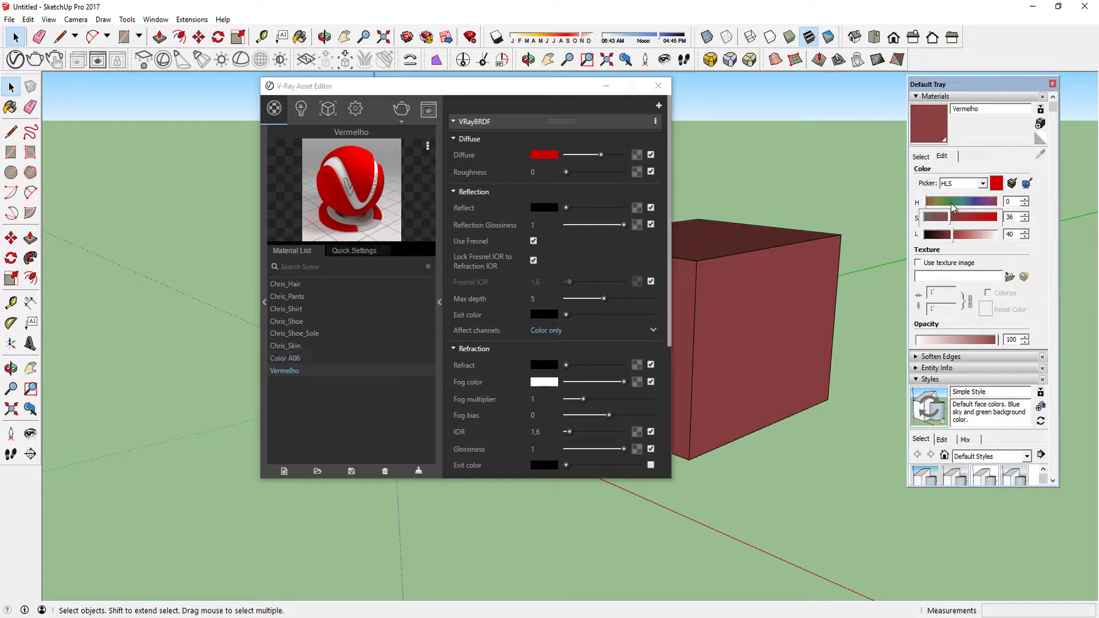
left_click(951, 202)
middle_click_drag(739, 343, 710, 355)
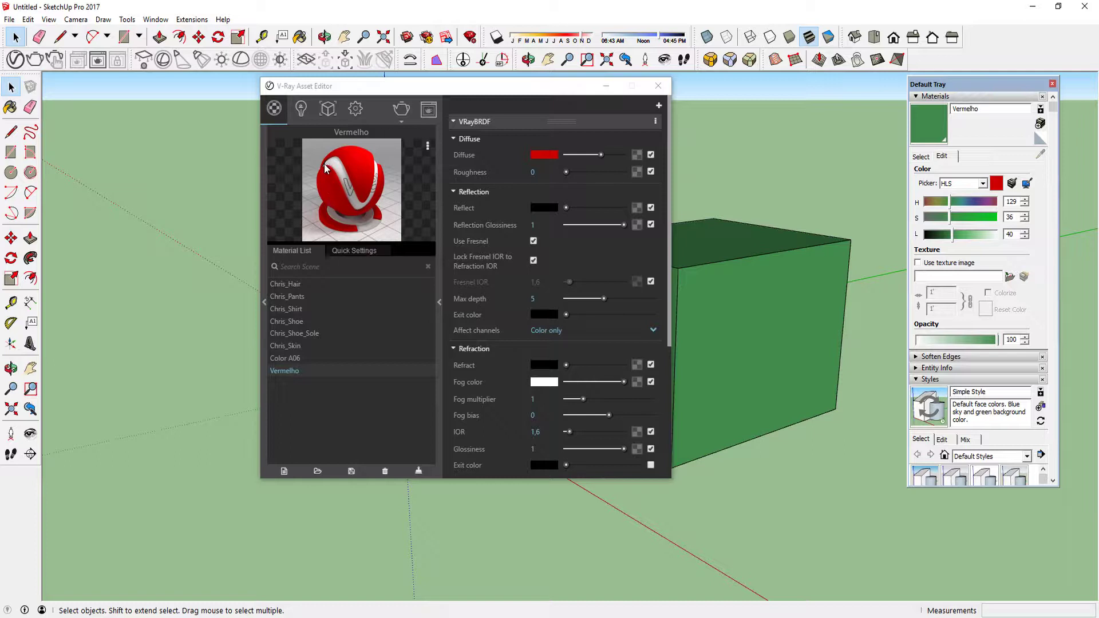
middle_click_drag(710, 320, 664, 274)
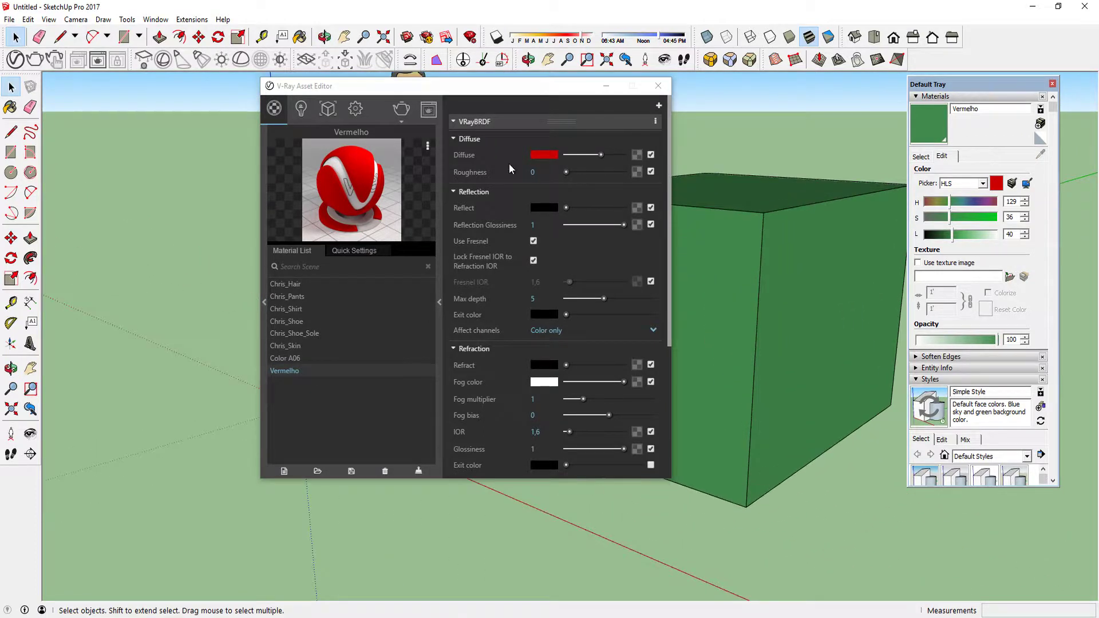
Change the V-Ray Diffuse colour of the Vermelho material to blue, RGB 30, 21, 183
left_click(542, 154)
mouse_move(431, 167)
left_mouse_down()
mouse_move(404, 160)
mouse_move(425, 155)
left_mouse_up()
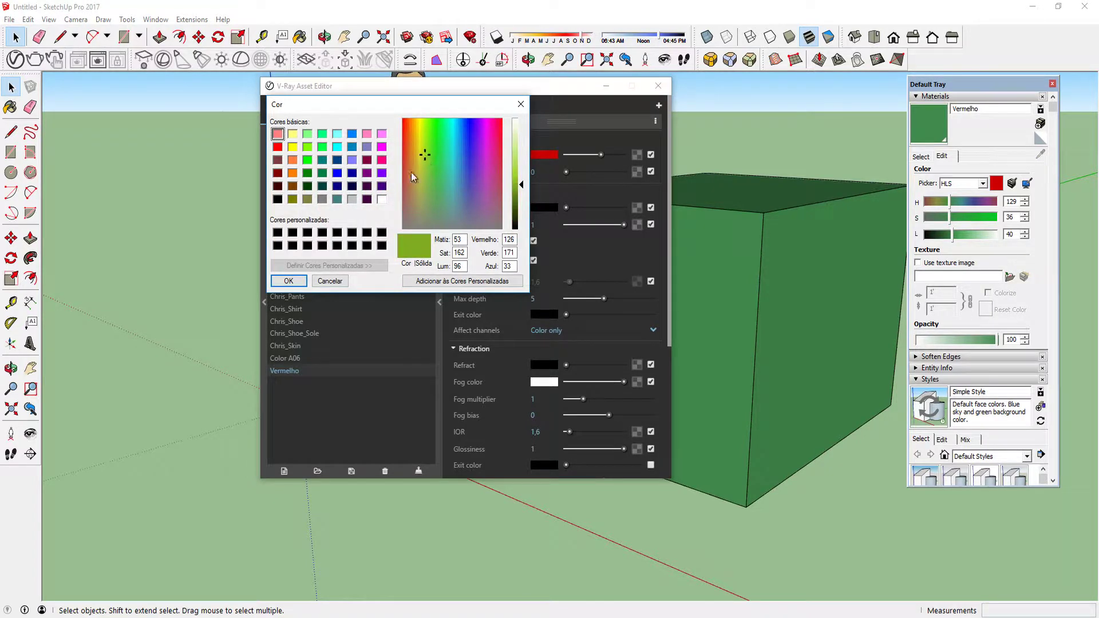
left_click(470, 141)
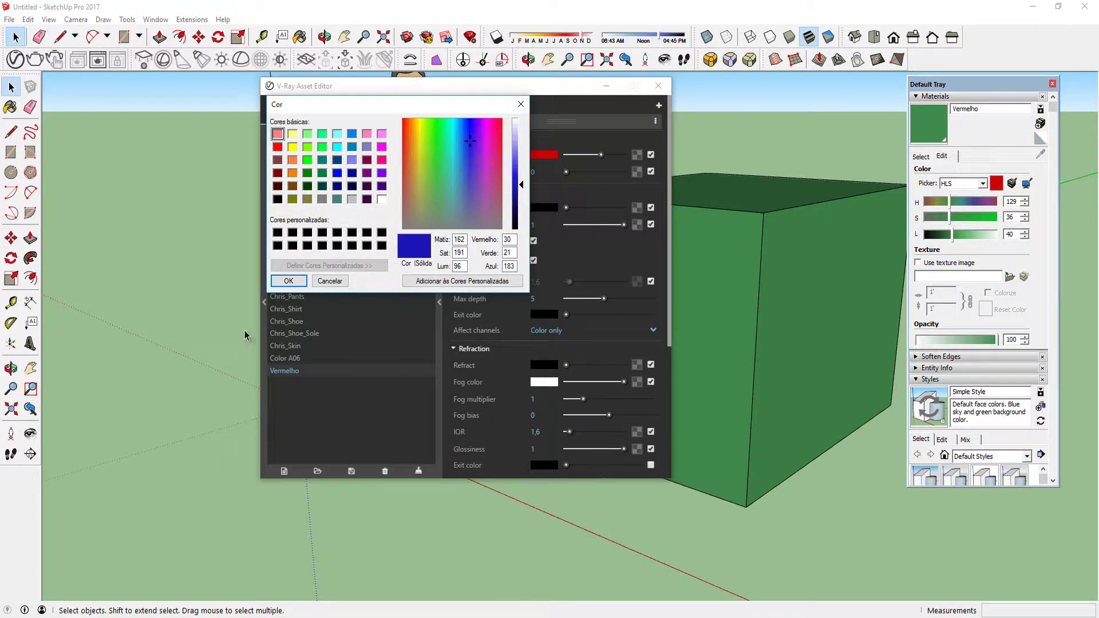
left_click(289, 281)
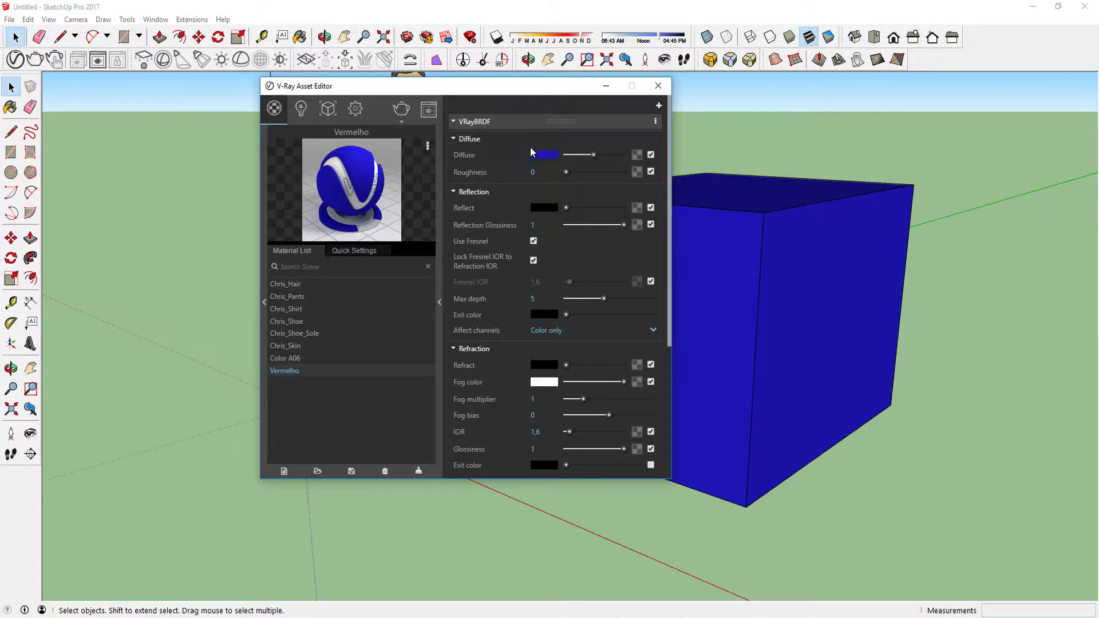
Set the V-Ray Diffuse colour of the Vermelho material to red, RGB 204, 0, 0, and inspect the box
left_click(547, 159)
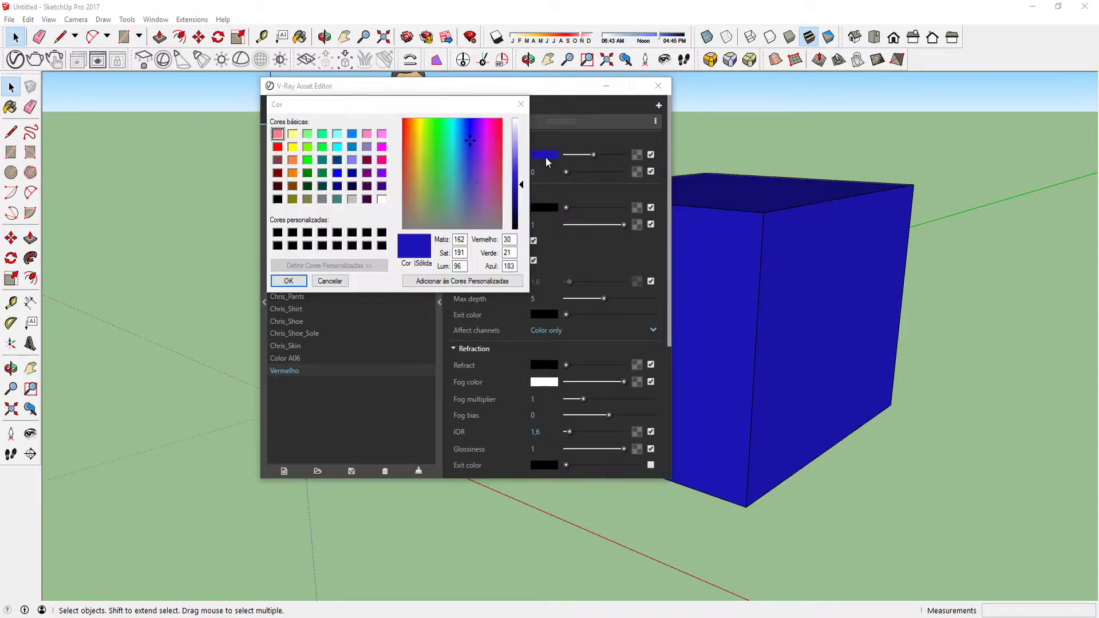
left_click_drag(475, 178, 404, 119)
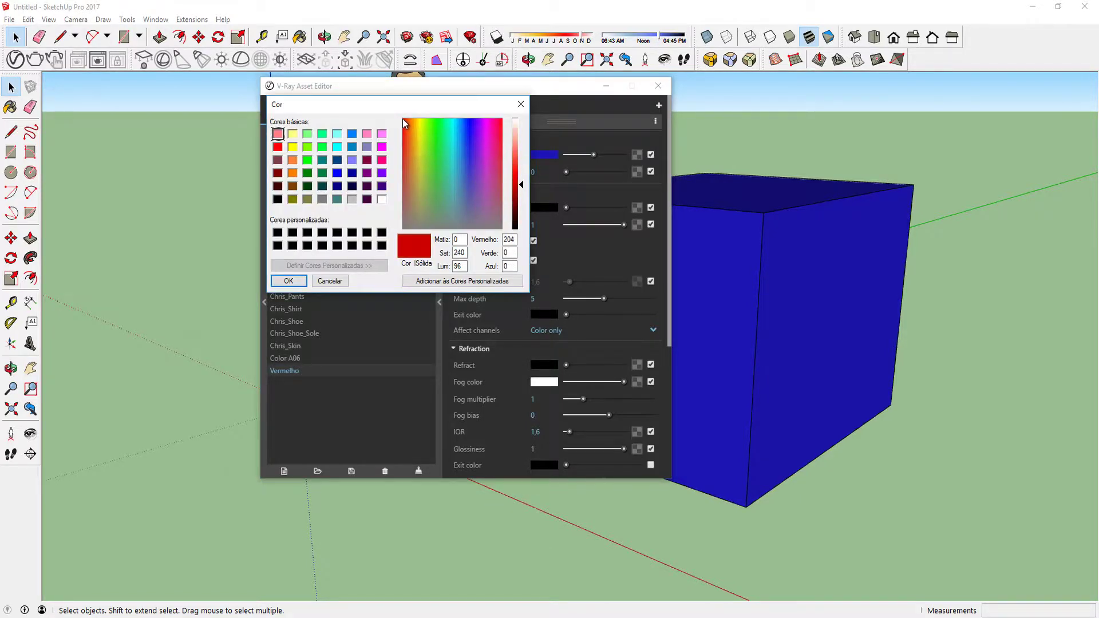
left_click(288, 281)
middle_click_drag(700, 336, 796, 269)
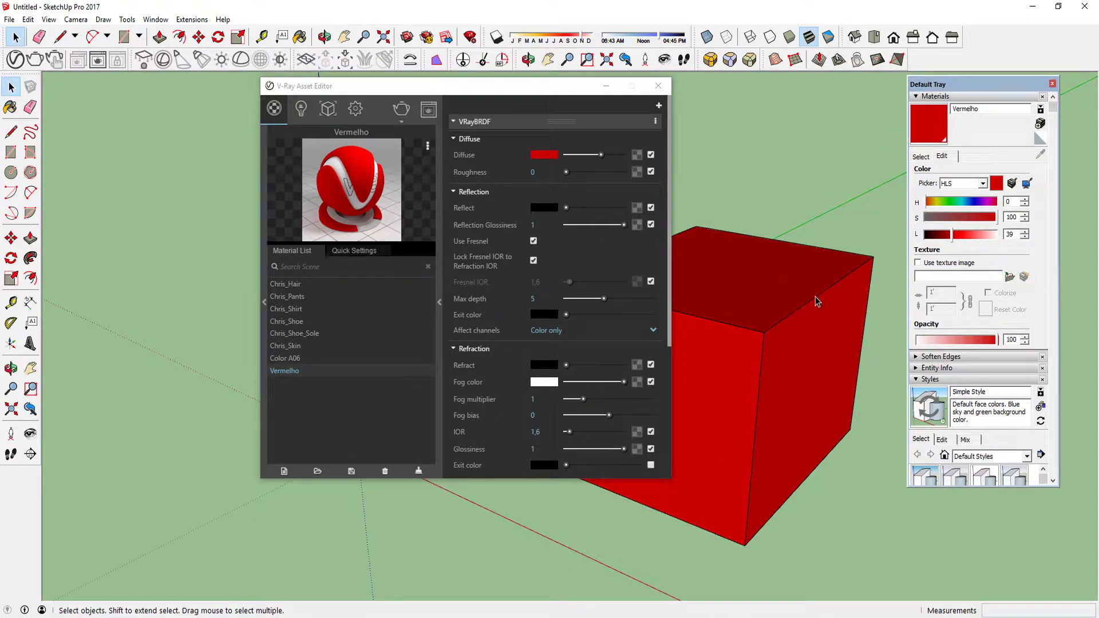
middle_click_drag(763, 277, 464, 139)
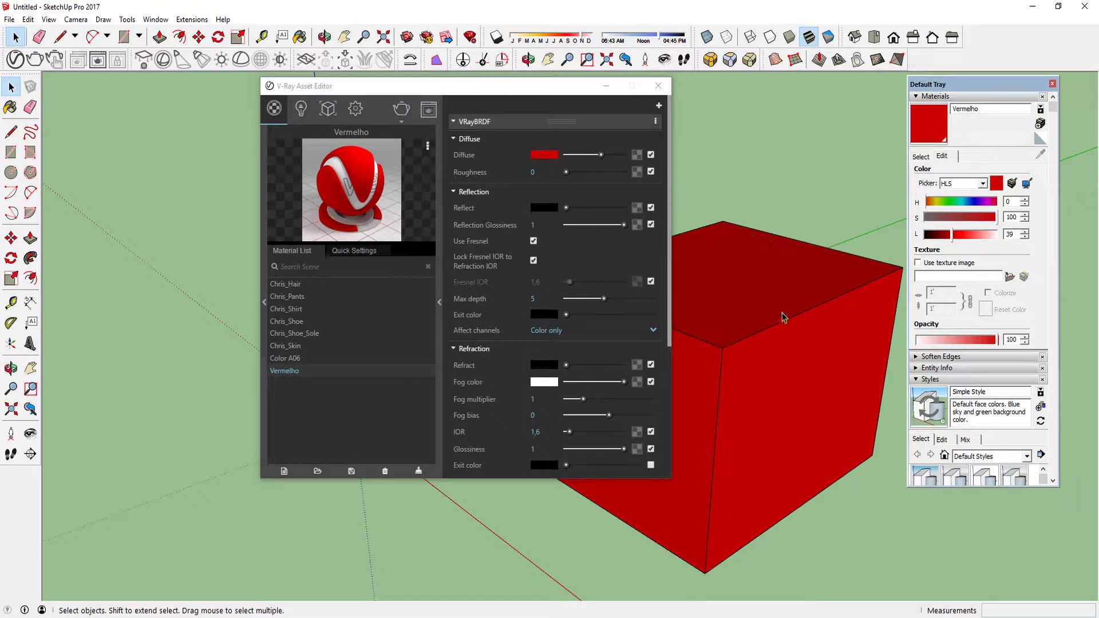
middle_click_drag(748, 359, 819, 319)
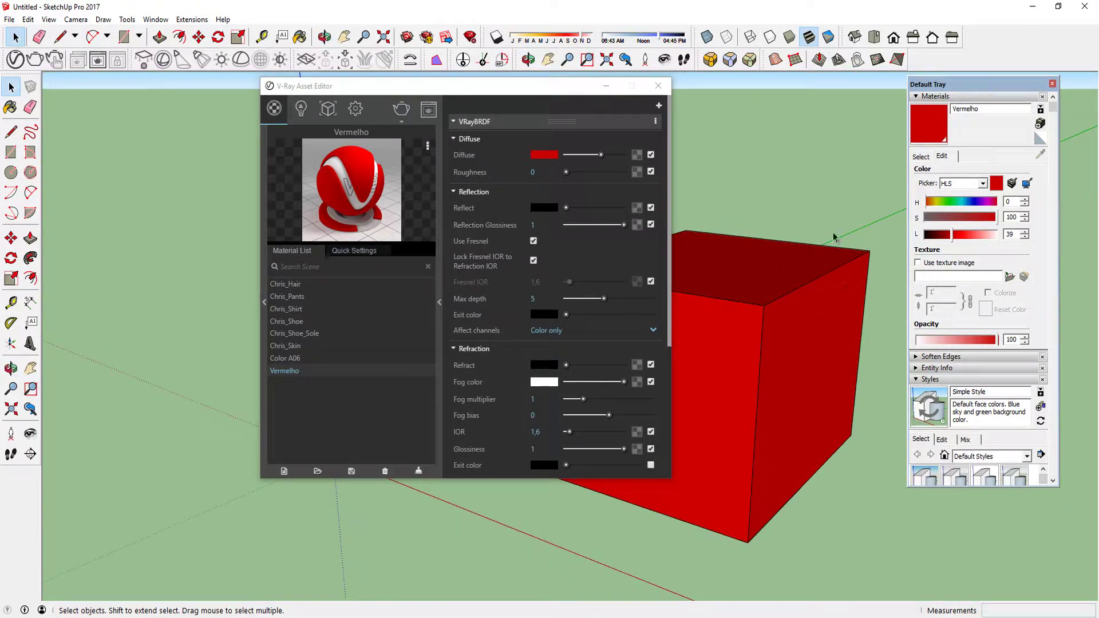
Raise the Reflect amount of the Vermelho material from black through mid grey to a light grey
scroll(884, 251, "down", 4)
scroll(746, 298, "up", 3)
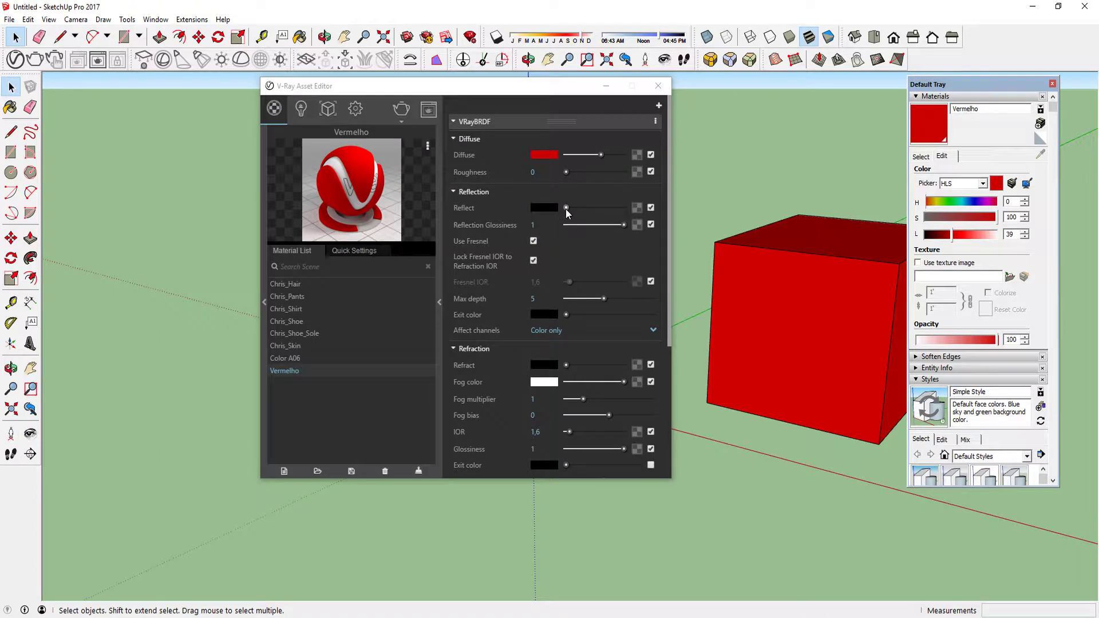
left_click_drag(566, 208, 580, 213)
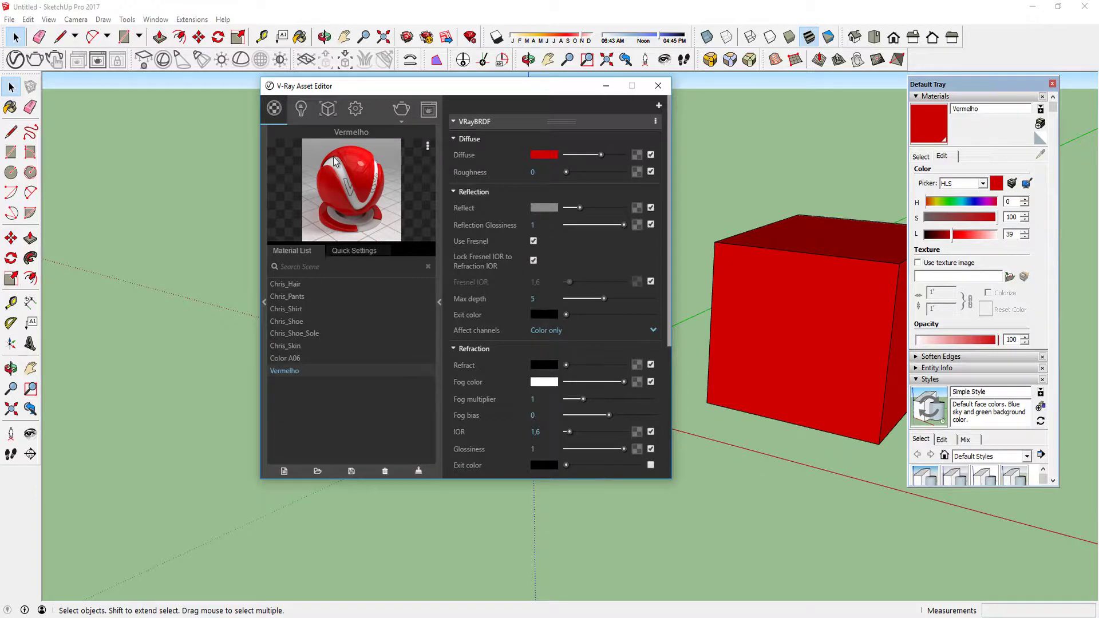
left_click_drag(580, 208, 606, 207)
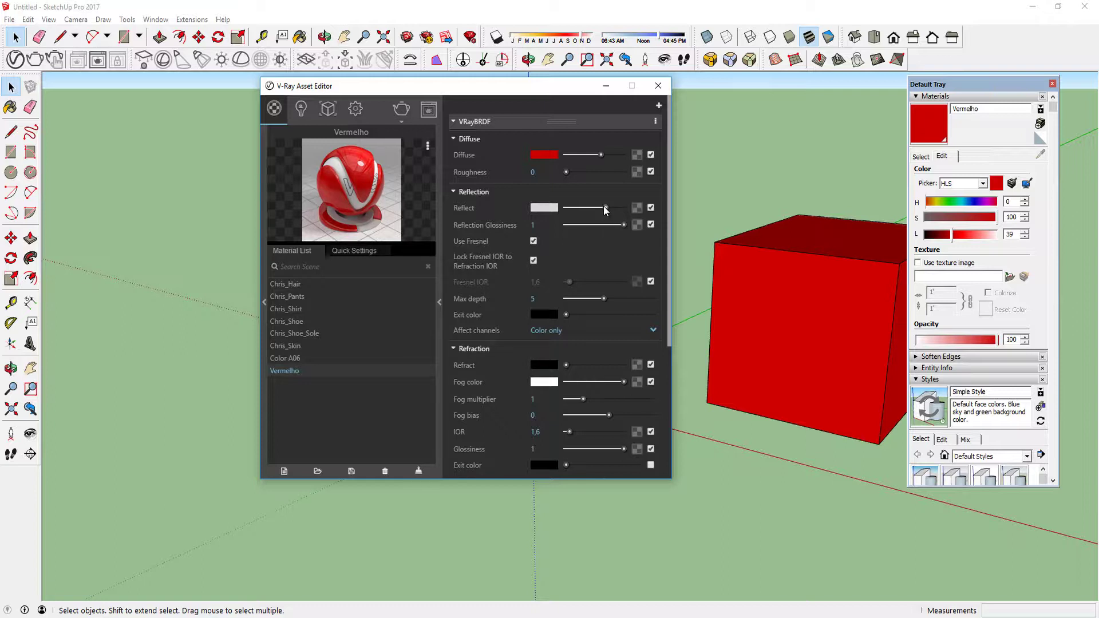
Try different Reflect amounts on the Vermelho material, from black to white, slightly lower, and back to near white
left_click_drag(606, 207, 552, 212)
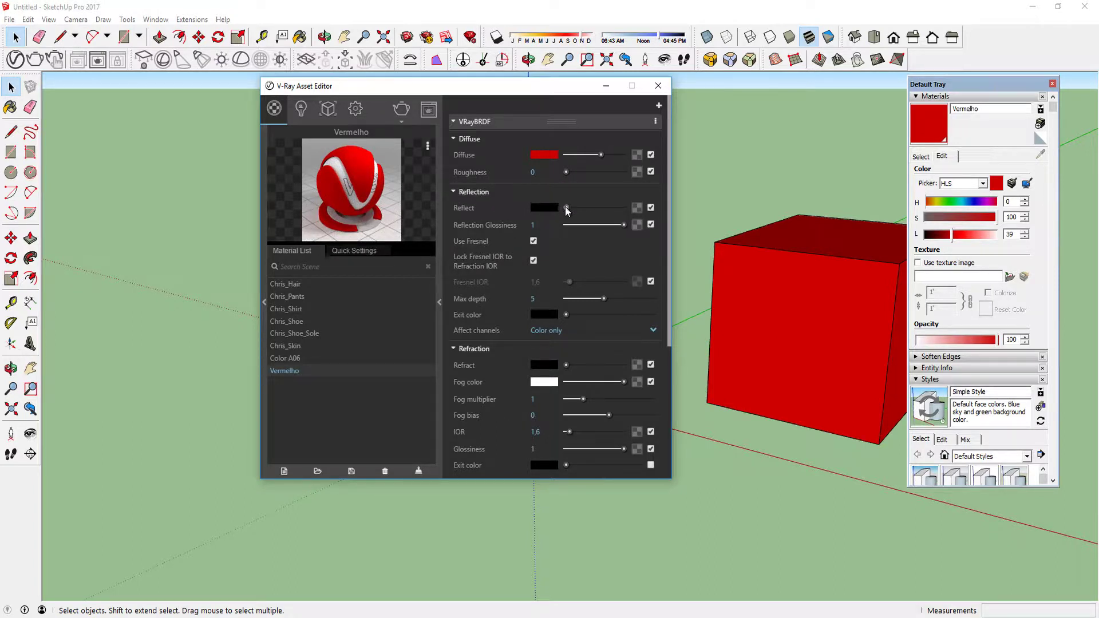
left_click_drag(566, 208, 626, 208)
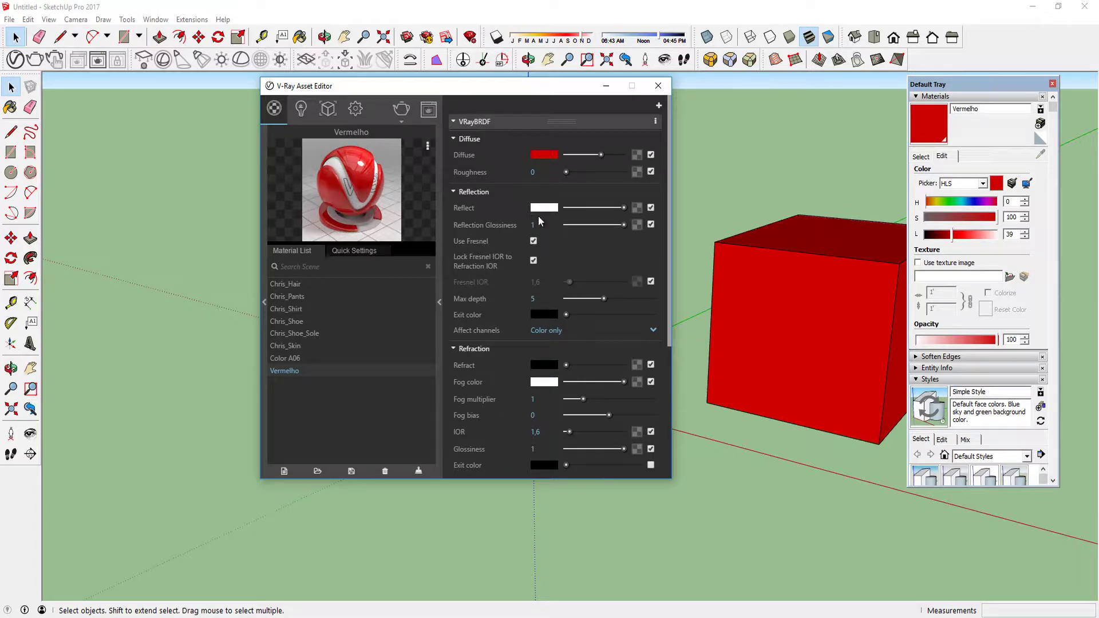
mouse_move(624, 207)
left_mouse_down()
mouse_move(558, 211)
mouse_move(623, 212)
mouse_move(609, 208)
left_mouse_up()
mouse_move(606, 208)
left_mouse_down()
mouse_move(592, 208)
mouse_move(620, 207)
left_mouse_up()
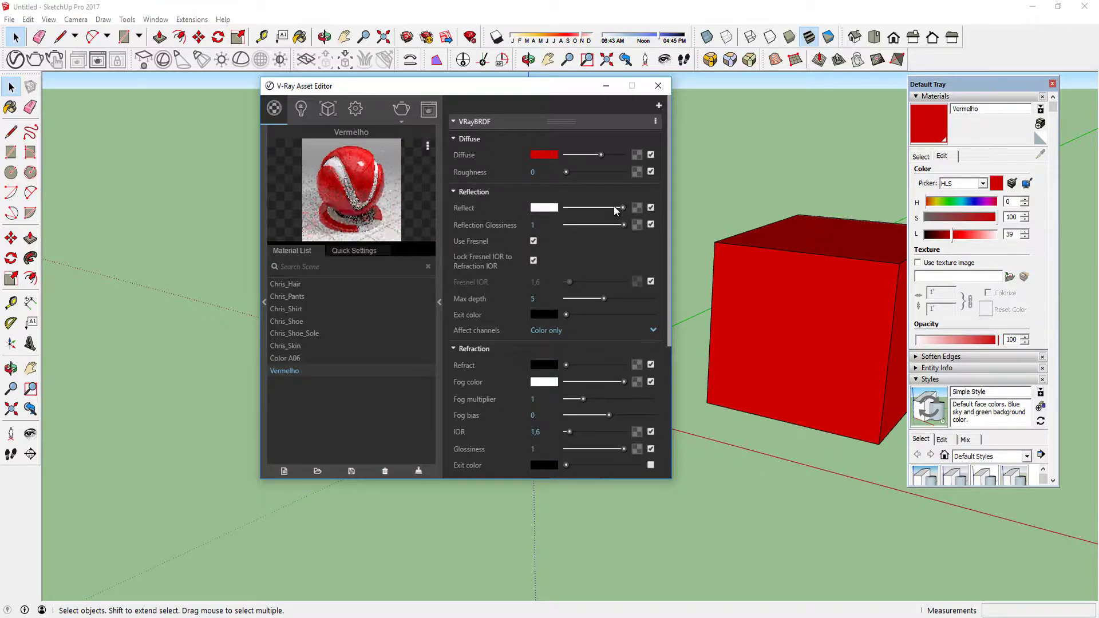
Change the Reflect colour of the Vermelho material to pale yellow, RGB 240, 228, 147
left_click(542, 208)
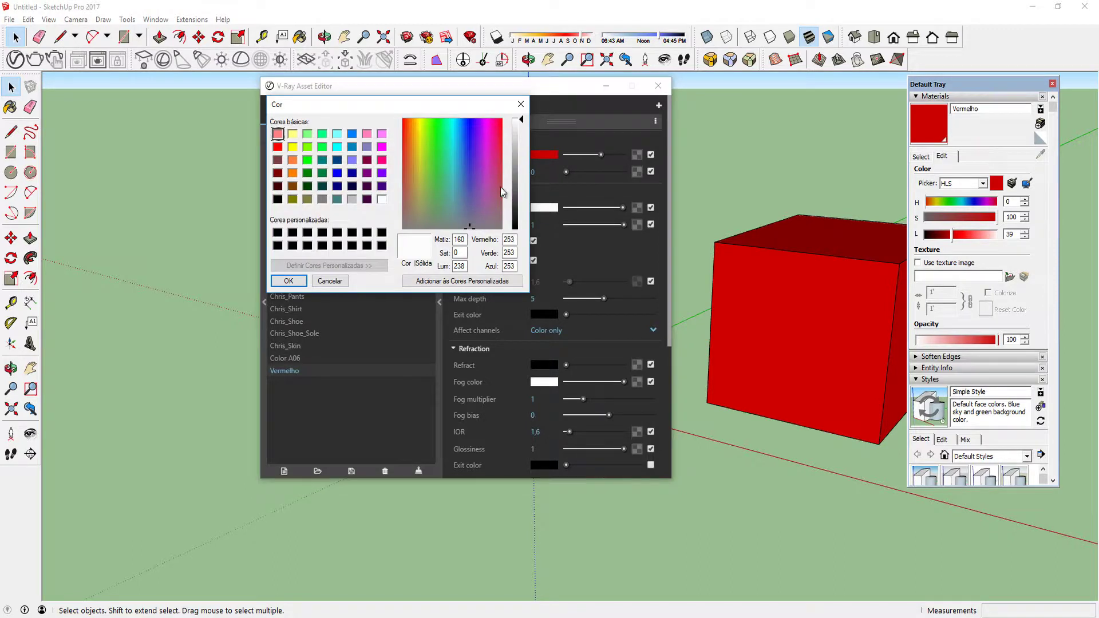
left_click_drag(479, 131, 417, 145)
left_click(516, 146)
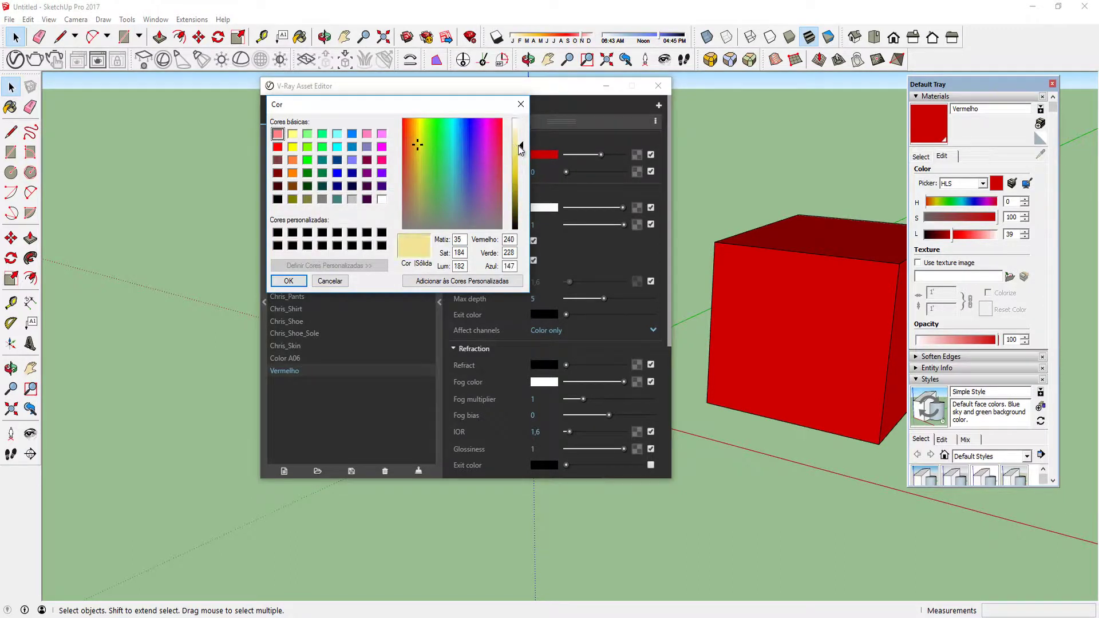
left_click(291, 281)
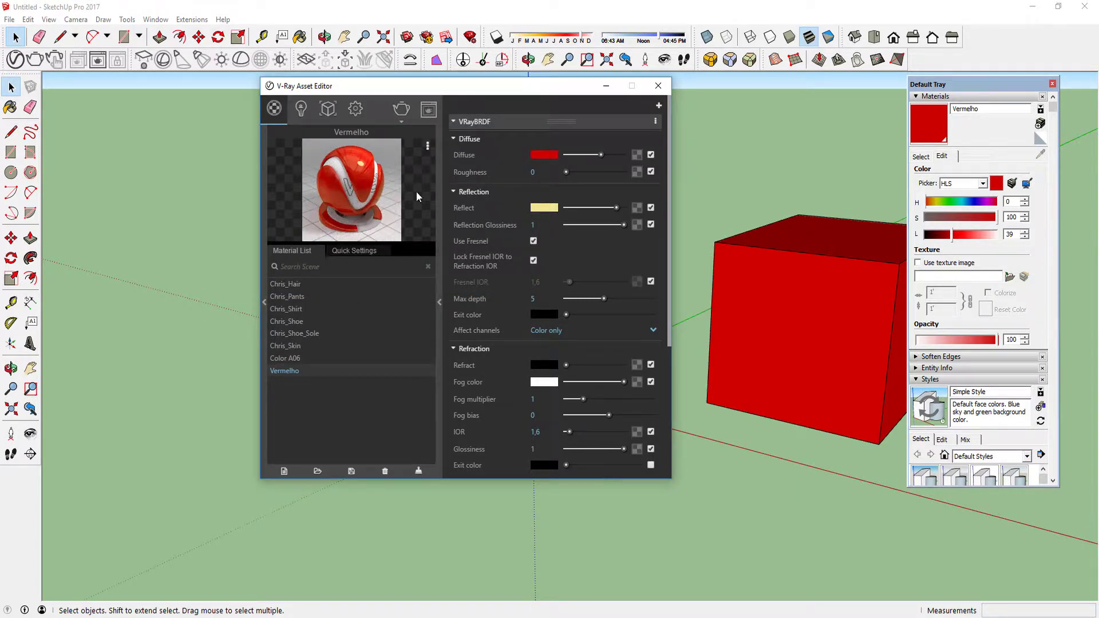
Set the Reflect colour of the Vermelho material to pure white, RGB 255, 255, 255
left_click(543, 208)
left_click(382, 199)
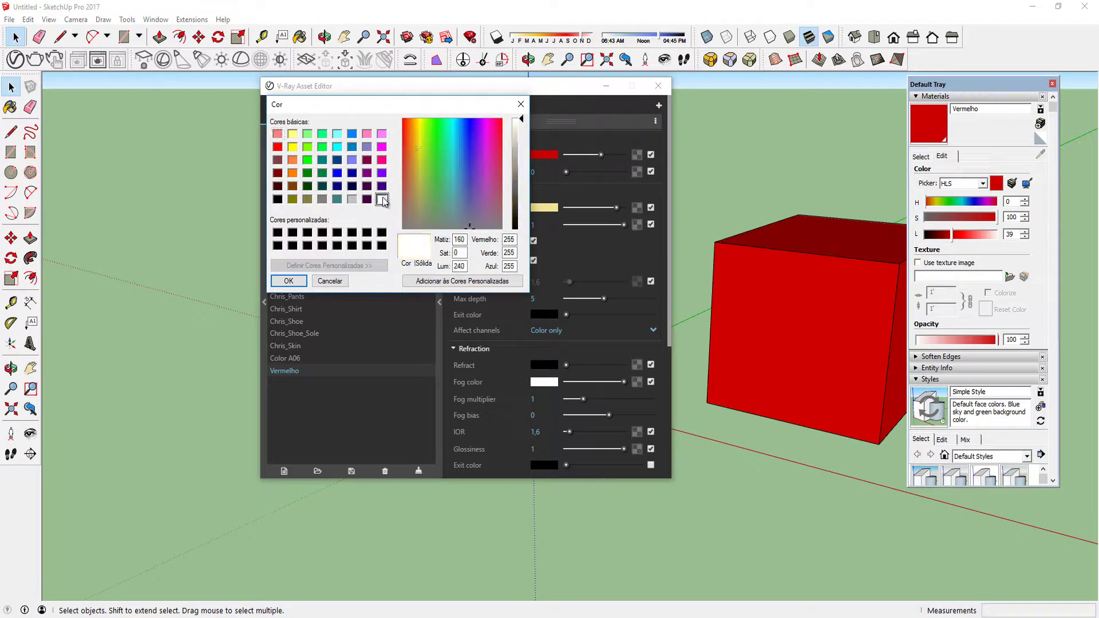
left_click(288, 281)
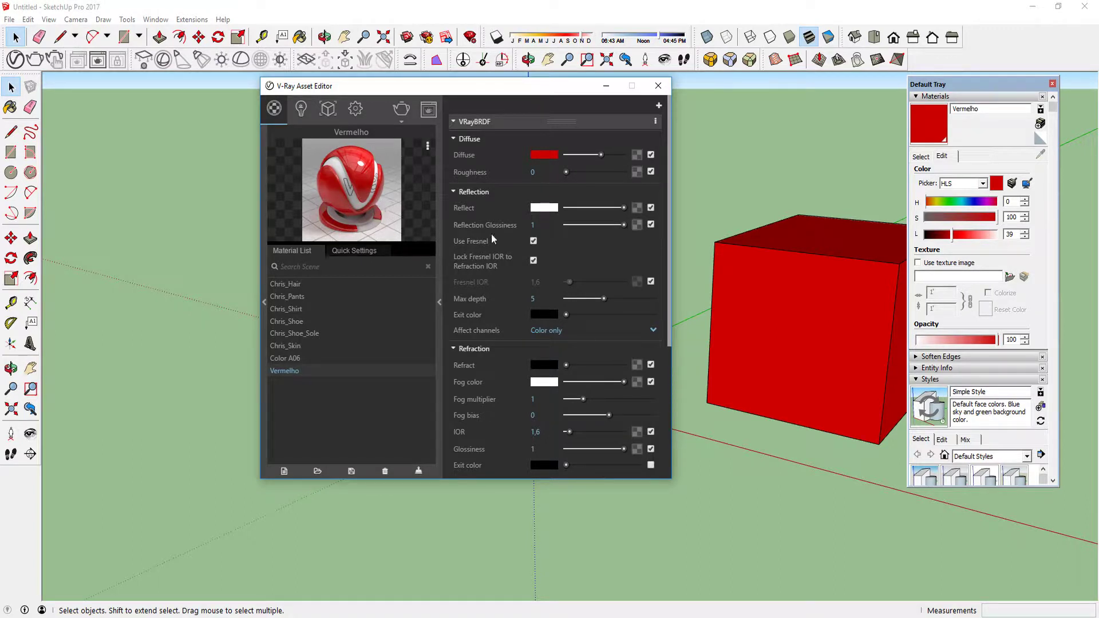
Lower the Reflection Glossiness of the Vermelho material to 0,5
mouse_move(509, 228)
left_click(616, 224)
left_click(594, 225)
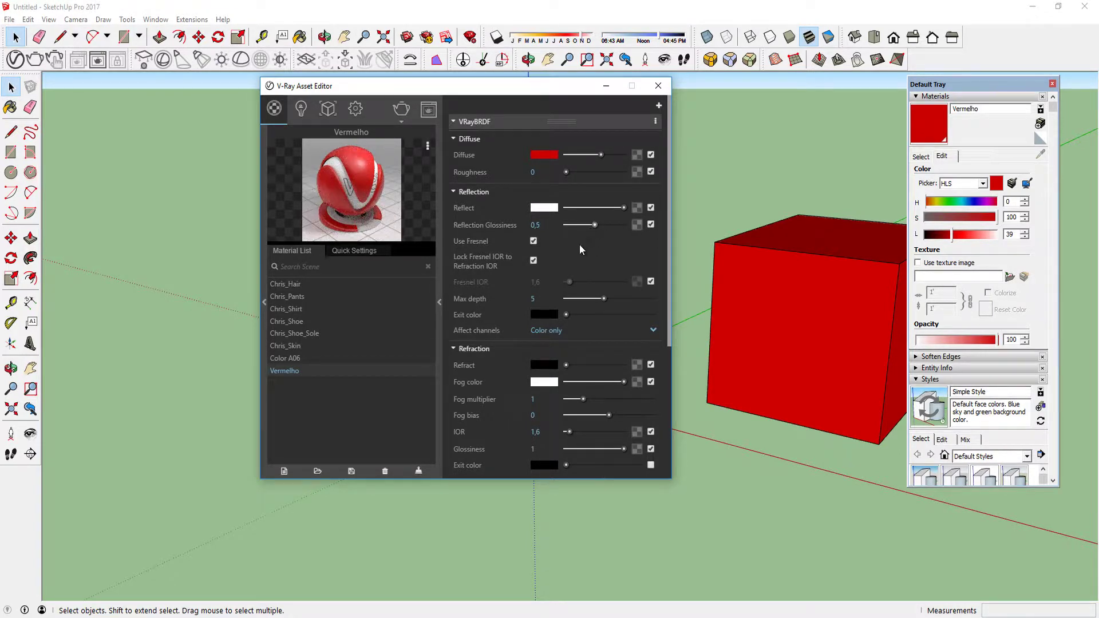
Try Reflection Glossiness values of 0,62, 0,75 and 0,80 on the Vermelho material
left_click(555, 224)
key("BackSpace")
type("62")
key("Return")
key("BackSpace")
key("BackSpace")
type("75")
key("Return")
key("BackSpace")
key("BackSpace")
type("80")
key("Return")
Set the Reflection Glossiness of the Vermelho material to 0,95
key("BackSpace")
key("BackSpace")
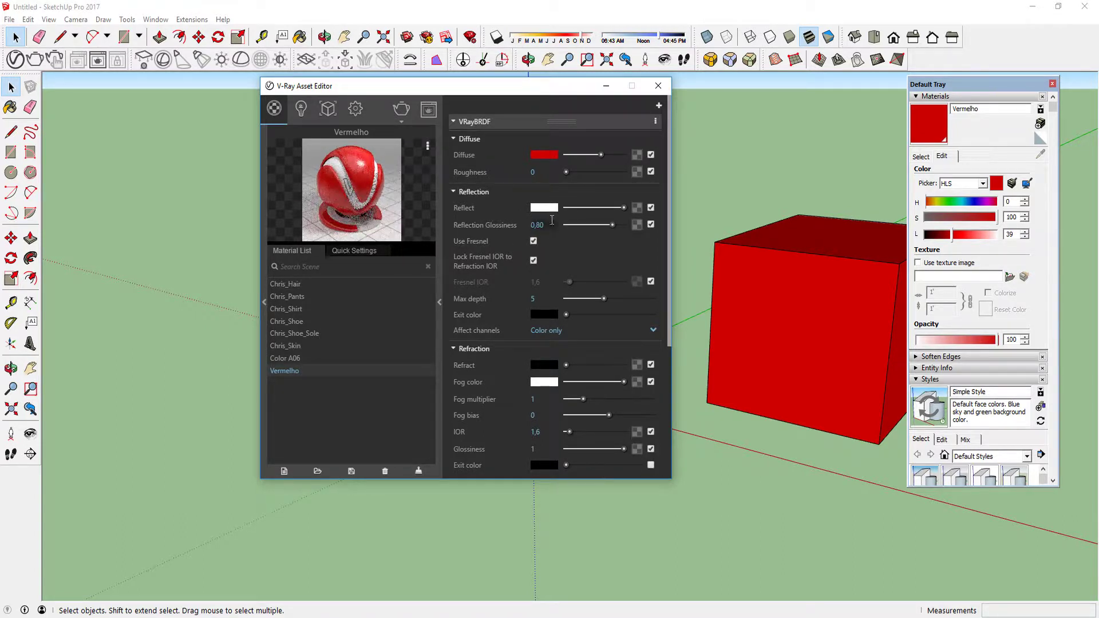
type("95")
key("Return")
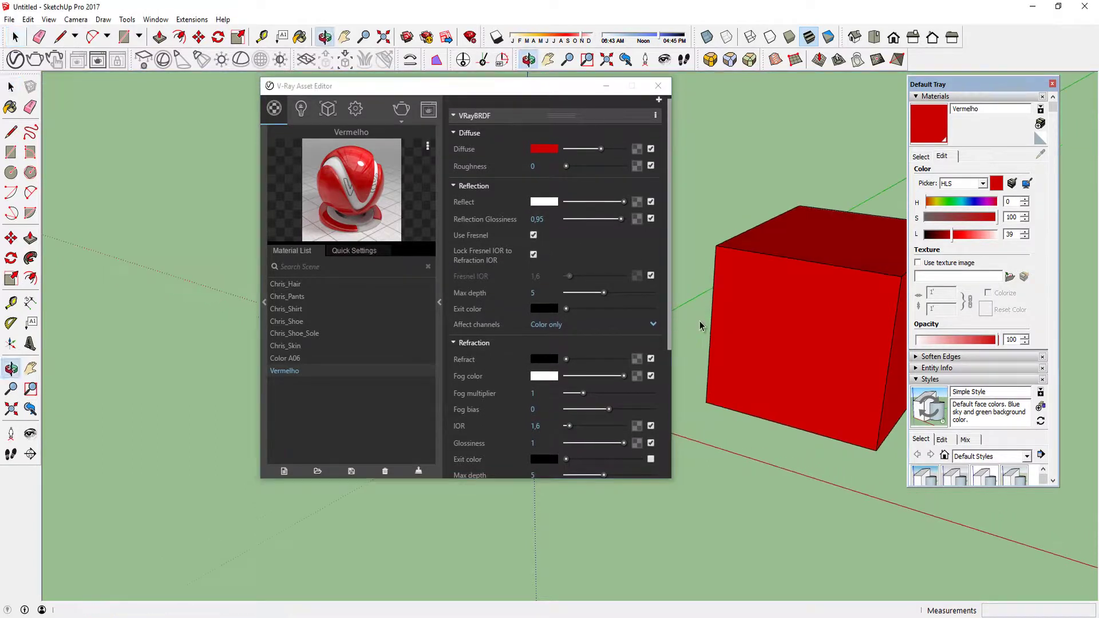
Close the V-Ray Asset Editor and the Default Tray to clear the view of the red box
scroll(563, 207, "down", 1)
scroll(563, 207, "up", 1)
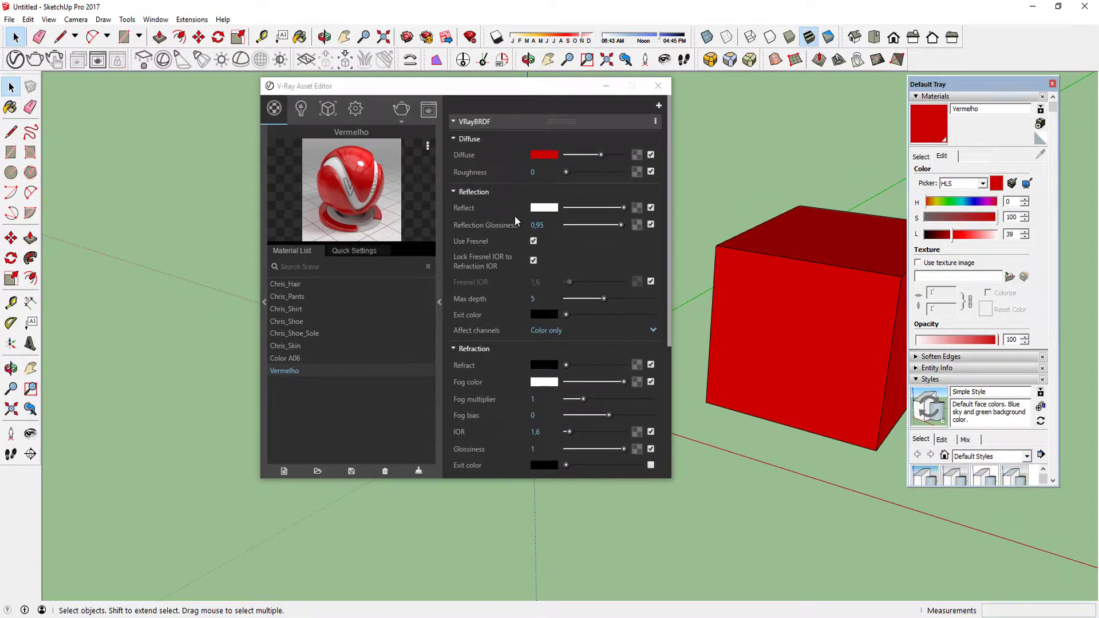
mouse_move(704, 262)
middle_mouse_down()
mouse_move(729, 290)
mouse_move(642, 304)
middle_mouse_up()
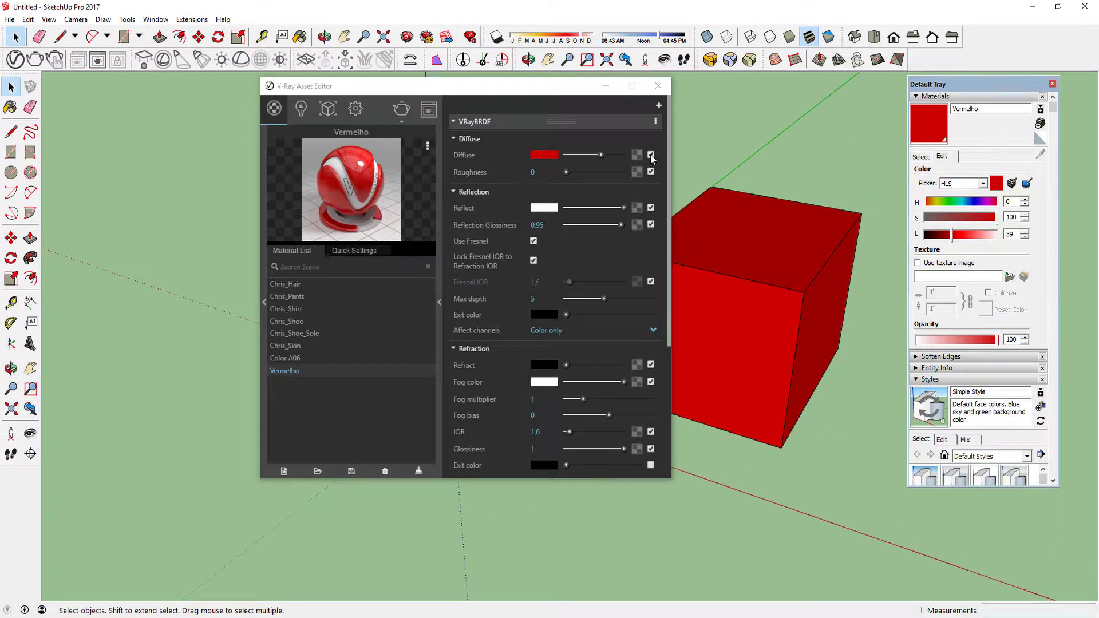
left_click(658, 85)
left_click(1053, 86)
scroll(358, 372, "down", 3)
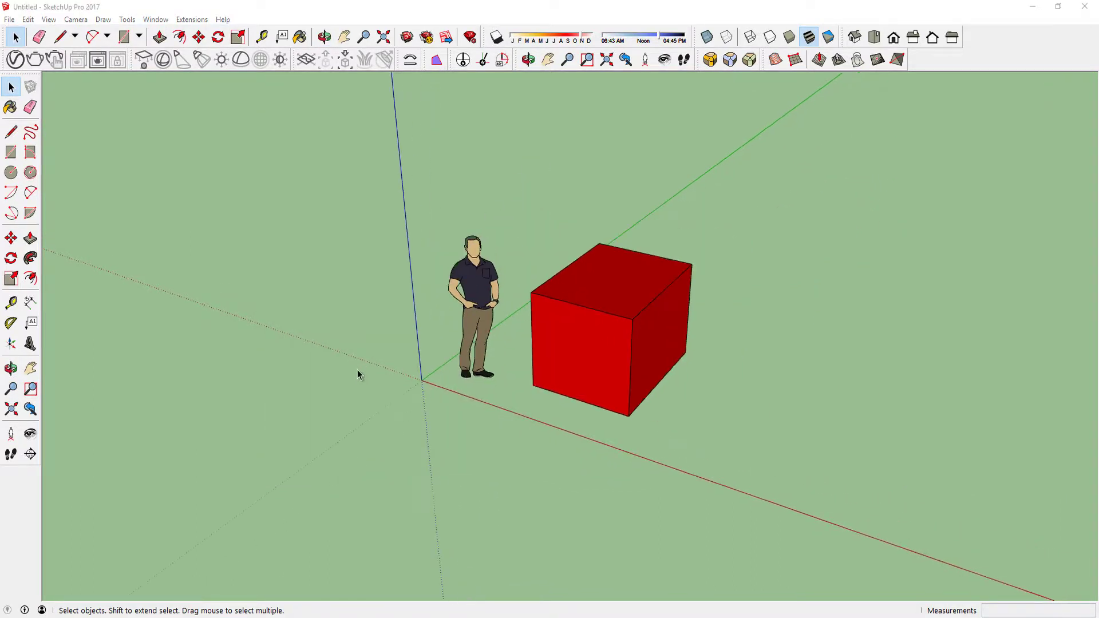
scroll(807, 343, "up", 2)
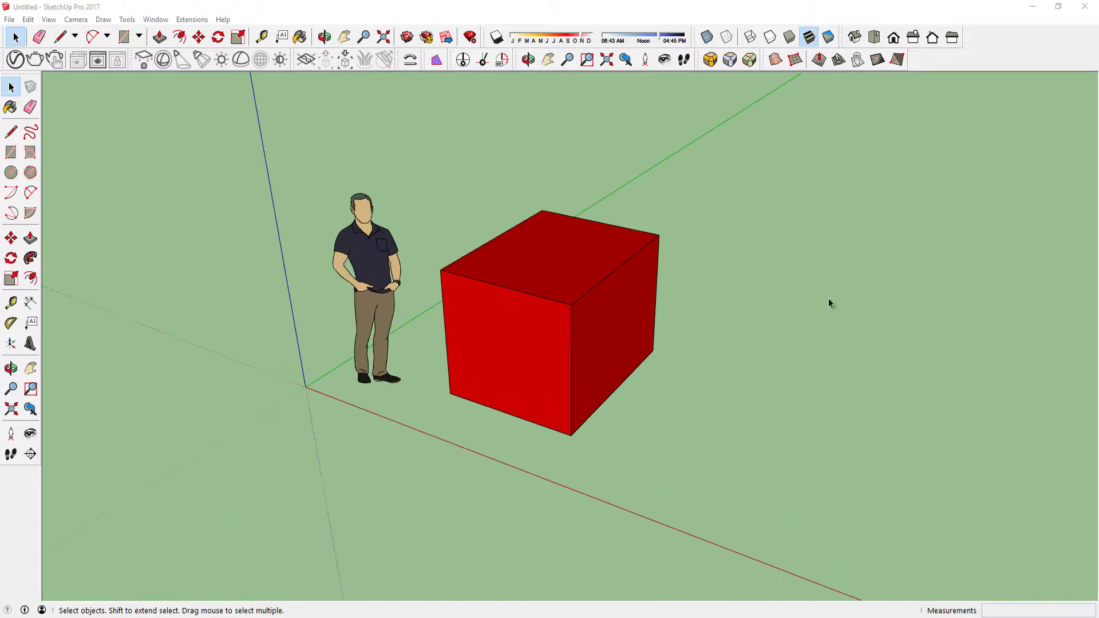
Draw a rectangle about 2.3 by 3.3 m on the ground beside the red box
left_click(11, 152)
left_click(600, 449)
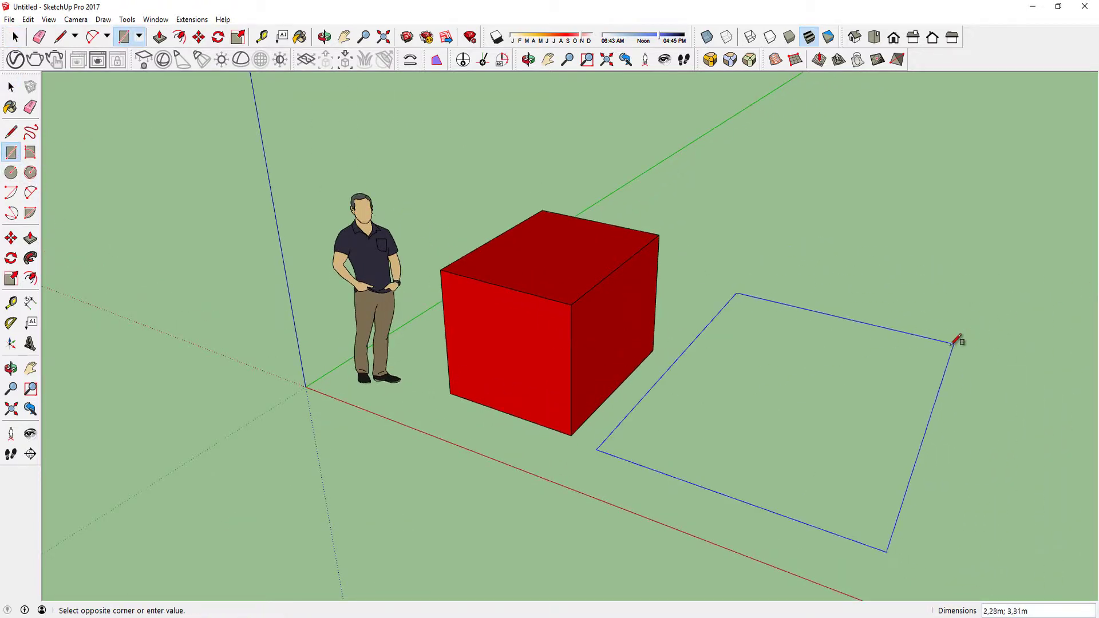
left_click(951, 338)
key("space")
Reverse the face of the ground rectangle beside the red box
middle_click_drag(905, 387, 590, 404)
right_click(590, 404)
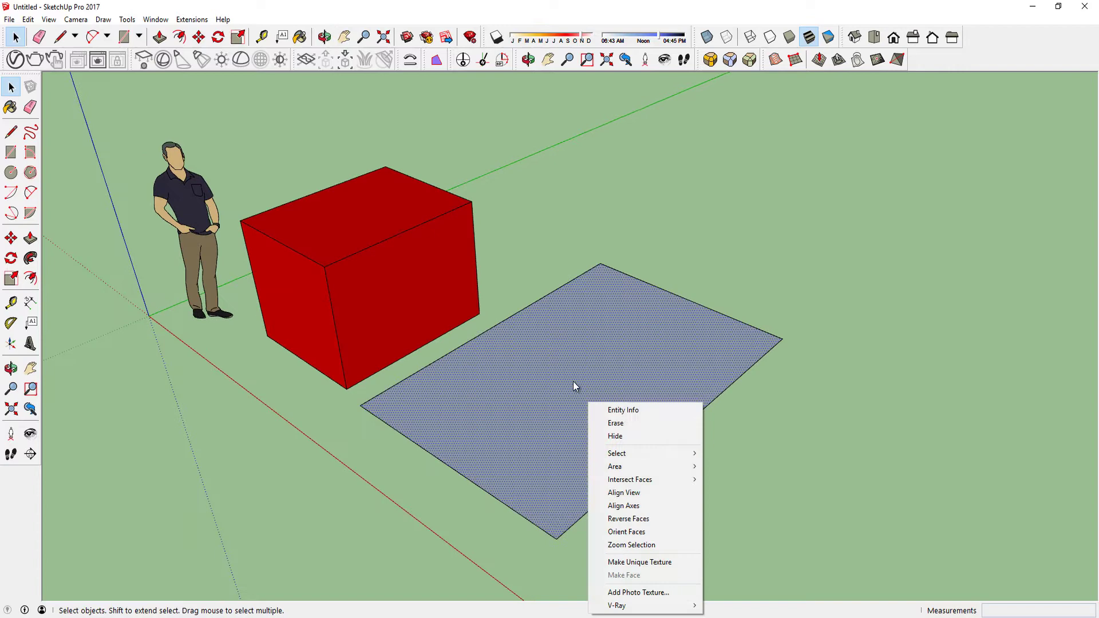
left_click(612, 519)
middle_click_drag(550, 437, 564, 380)
scroll(566, 390, "up", 2)
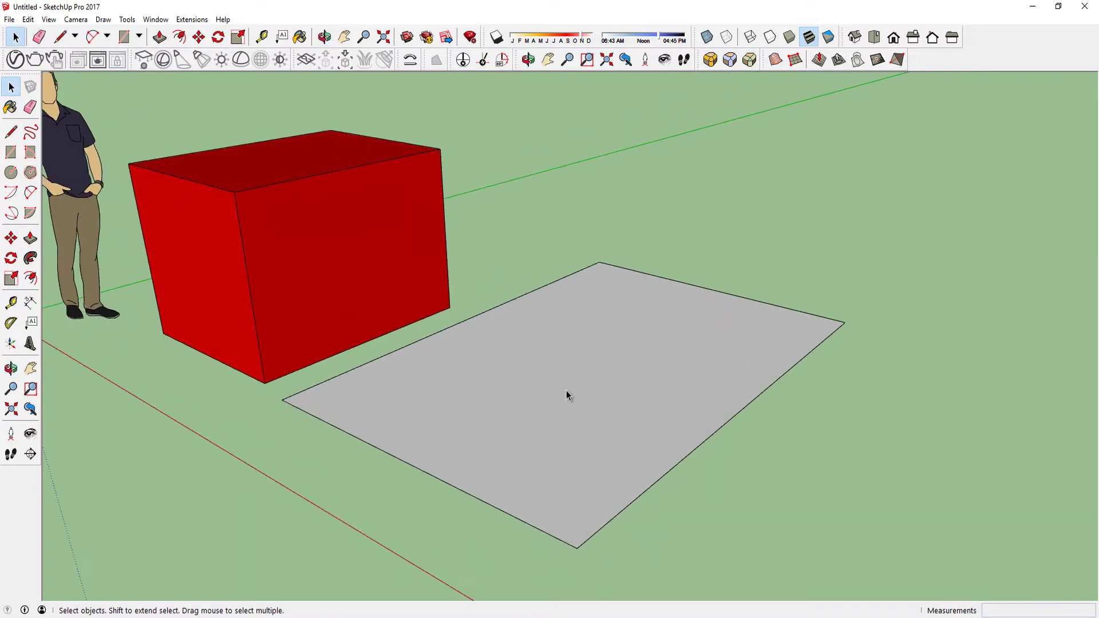
Examine the Colors material library and the Vermelho material's edit settings with Paint Bucket, closing the Default Tray and returning to Select
left_click(10, 107)
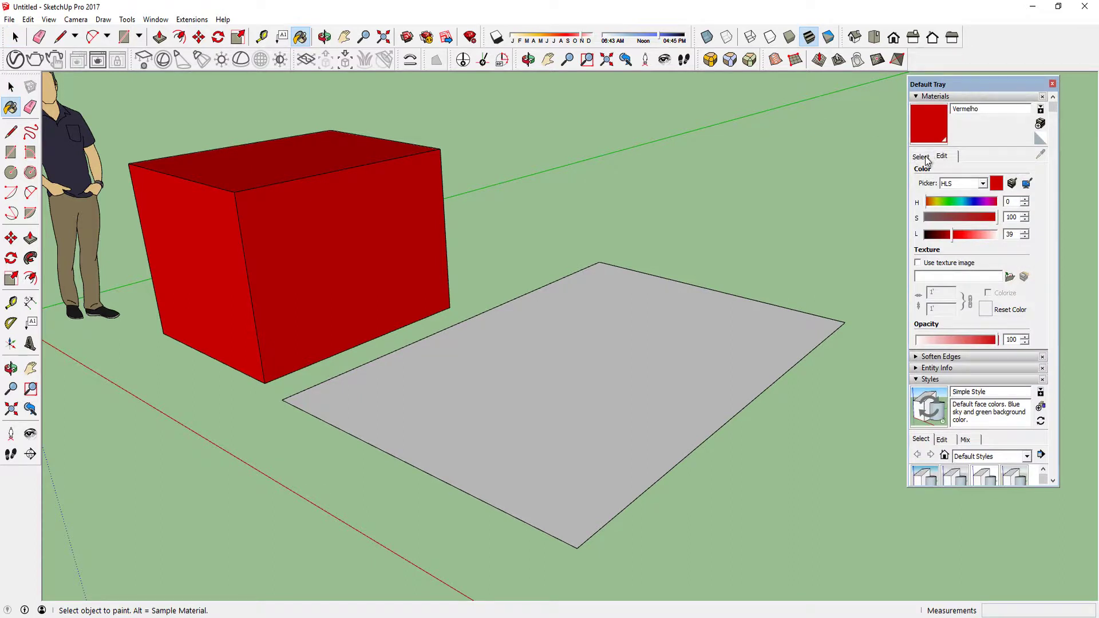
left_click(922, 156)
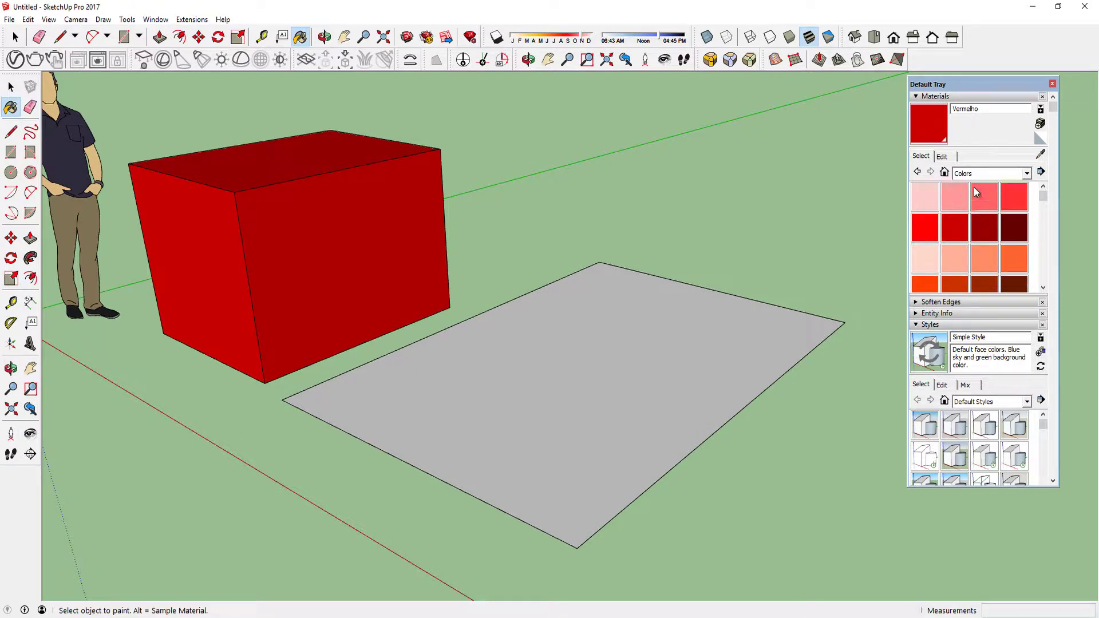
left_click(943, 157)
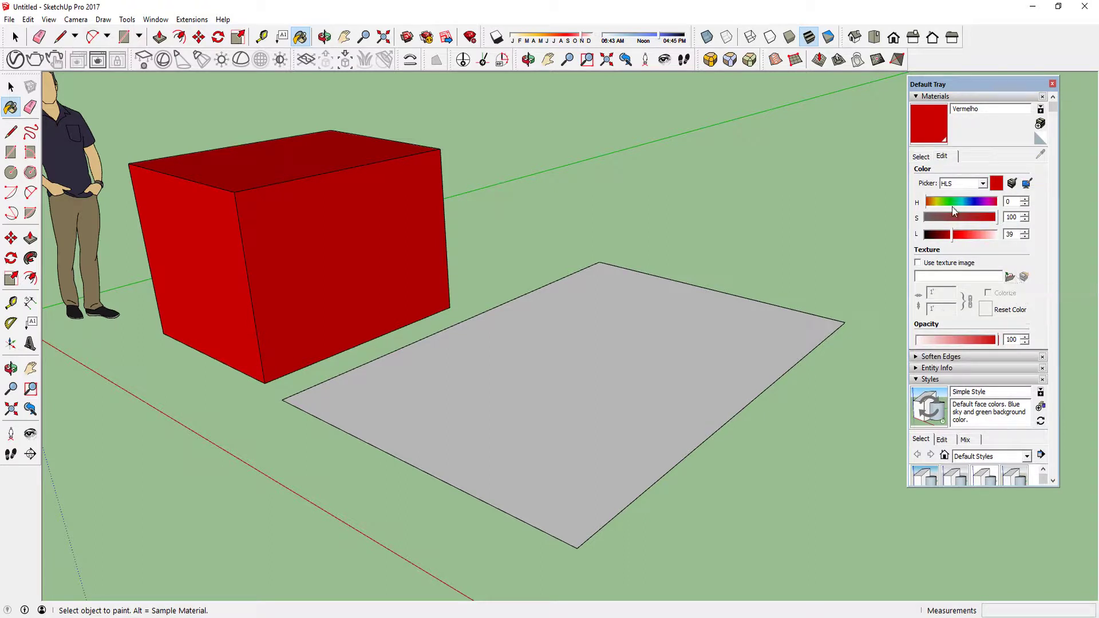
left_click(922, 156)
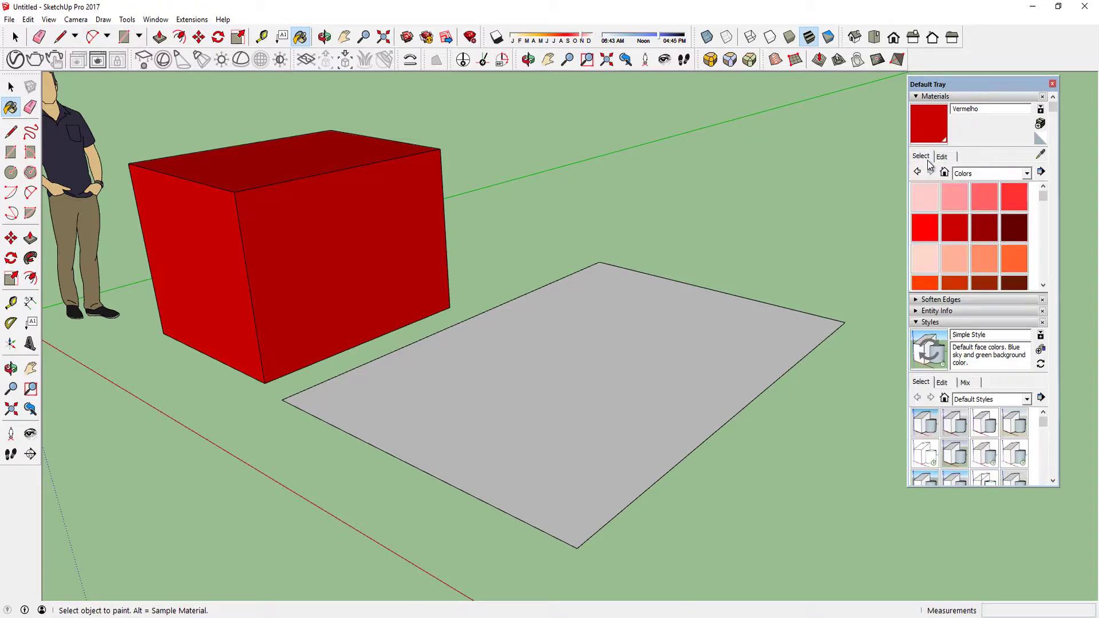
left_click(1053, 83)
scroll(596, 388, "down", 5)
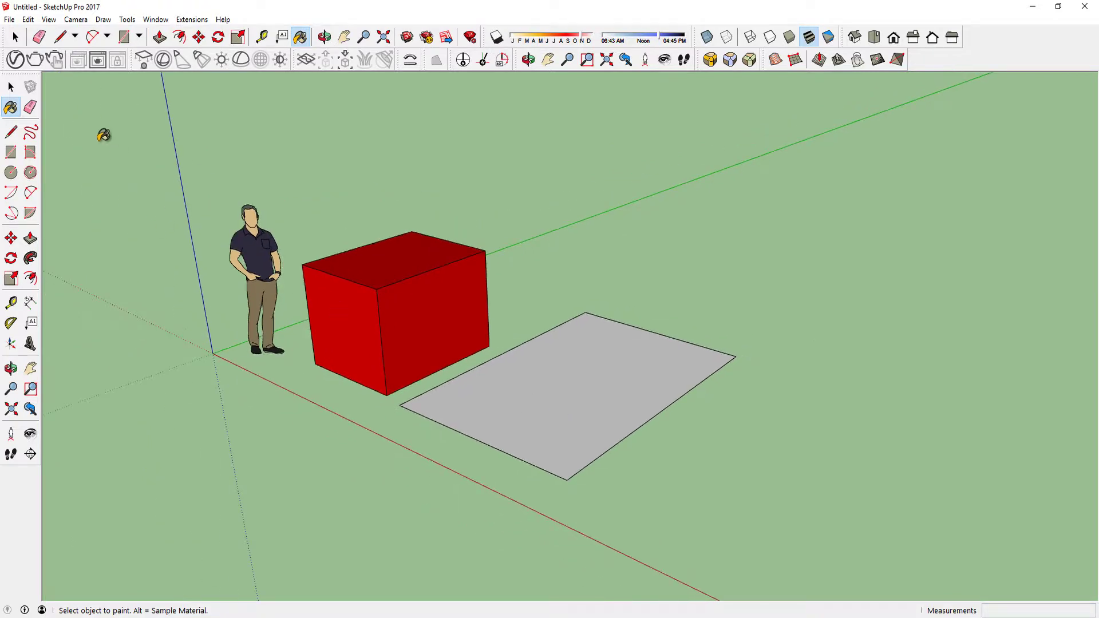
left_click(11, 87)
scroll(549, 403, "up", 3)
middle_click_drag(572, 442, 595, 452)
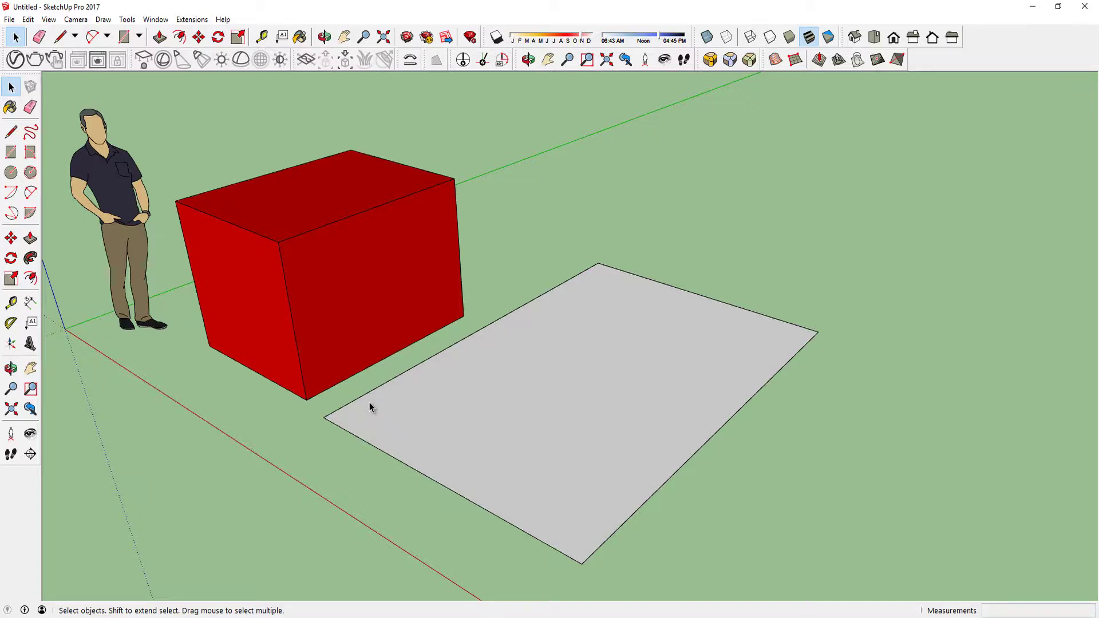
scroll(495, 347, "down", 2)
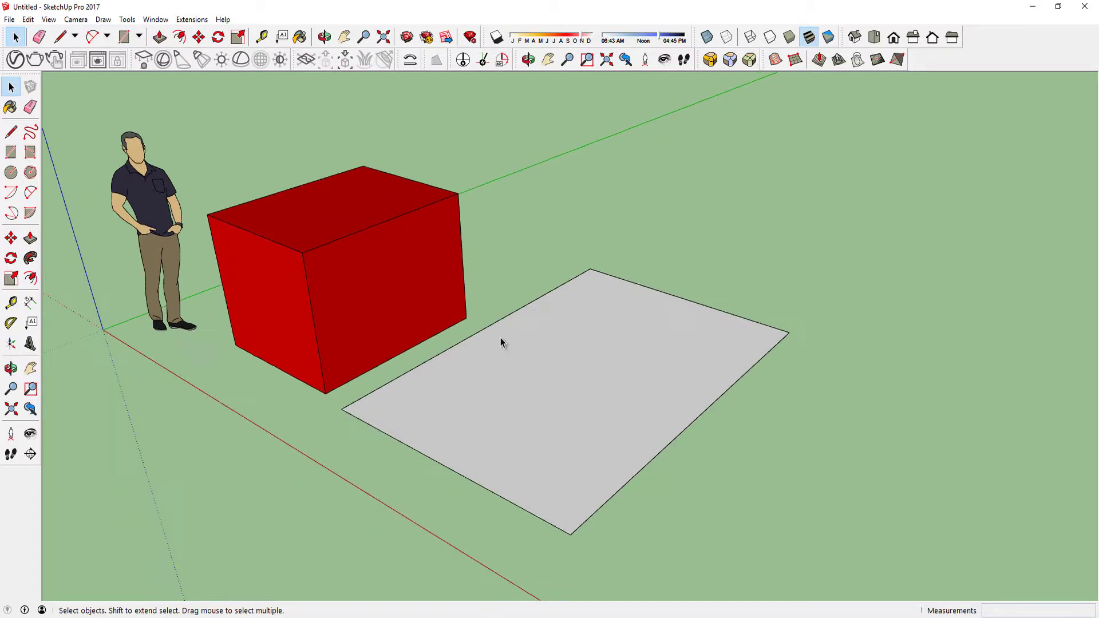
Start an import from the Wood Seamless folder in Texturas Sketchup, with the image used as a texture
left_click(10, 20)
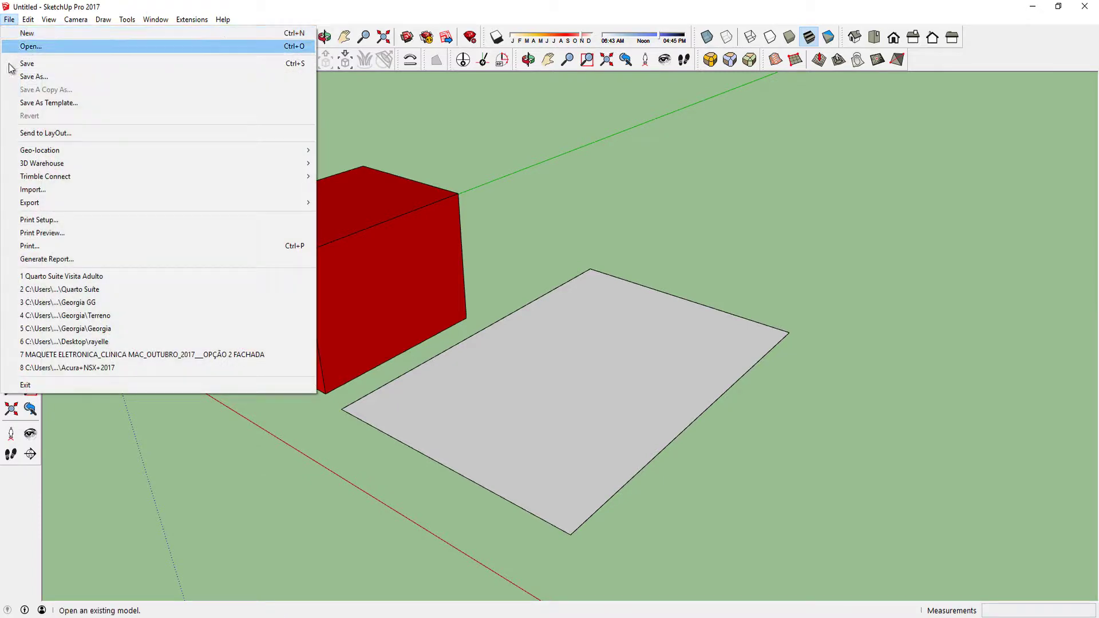
left_click(57, 191)
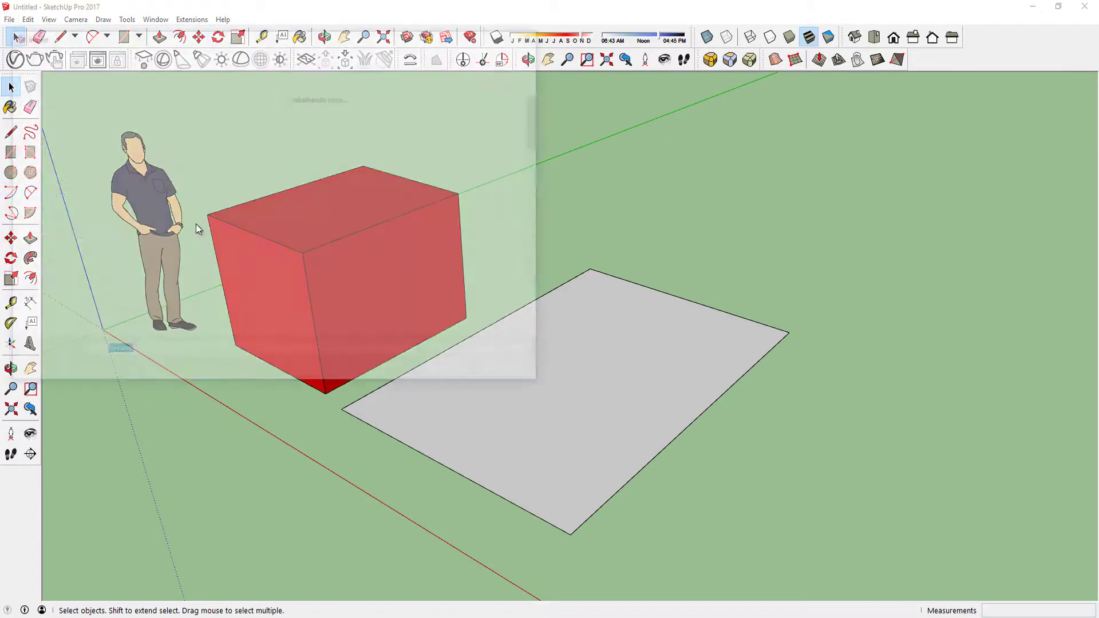
left_click(187, 153)
key("BackSpace")
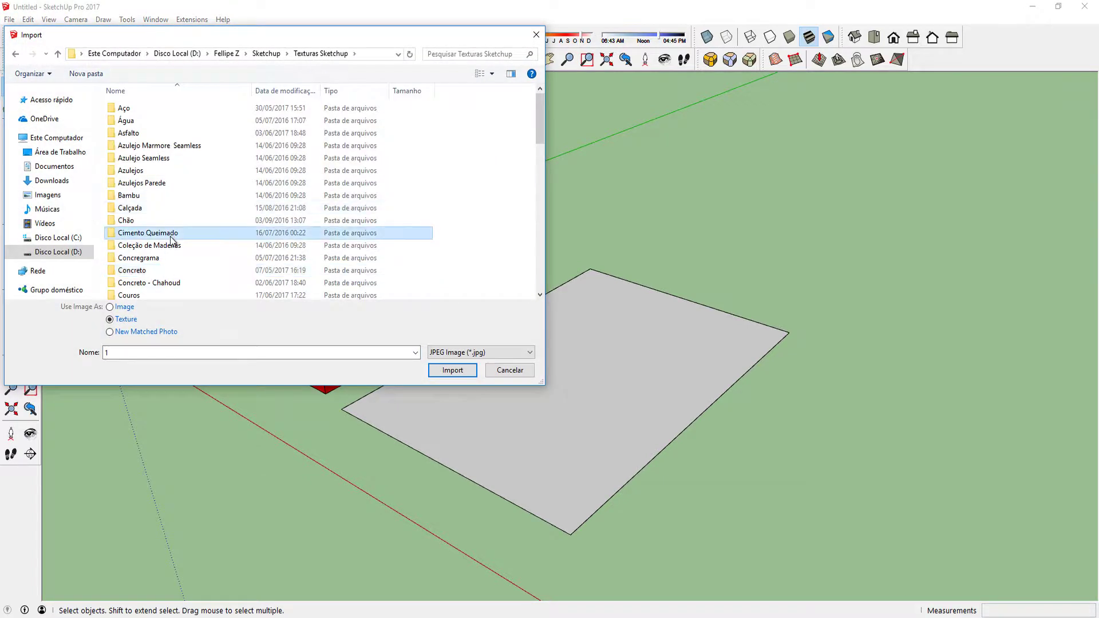
scroll(172, 241, "down", 5)
double_click(172, 253)
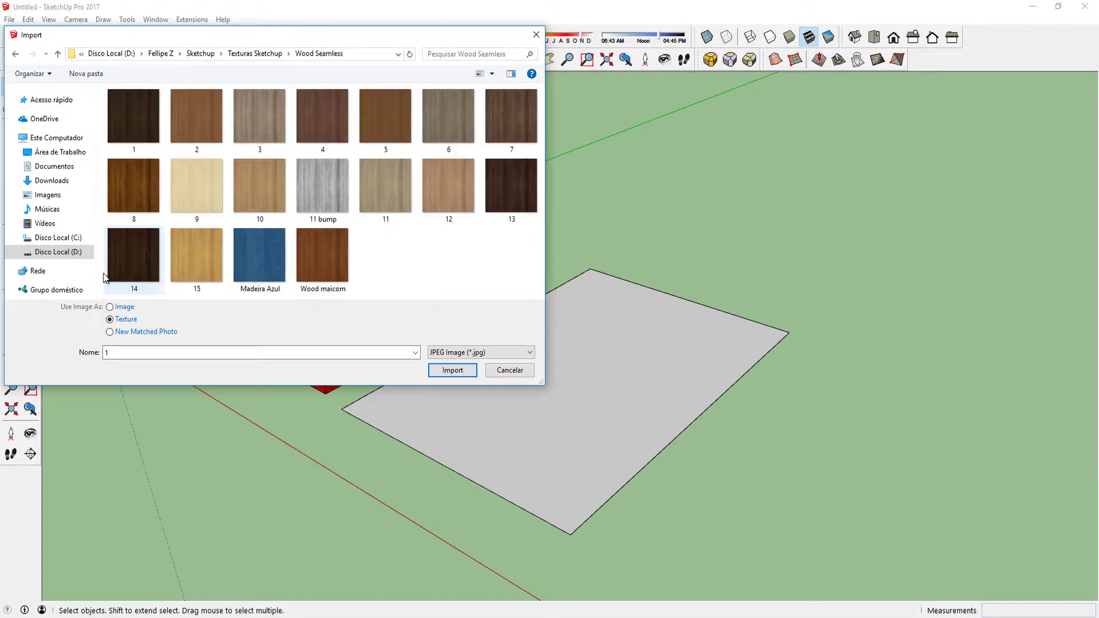
left_click(108, 320)
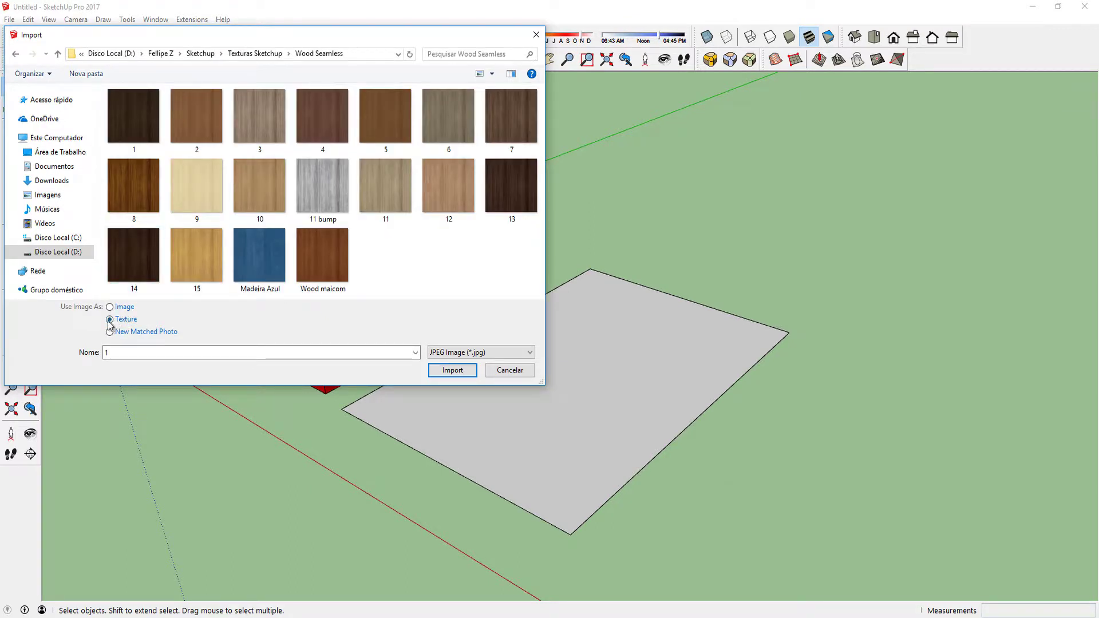
Examine the file types available for import, switching to SketchUp Files and AutoCAD Files and back to JPEG Image
left_click(438, 355)
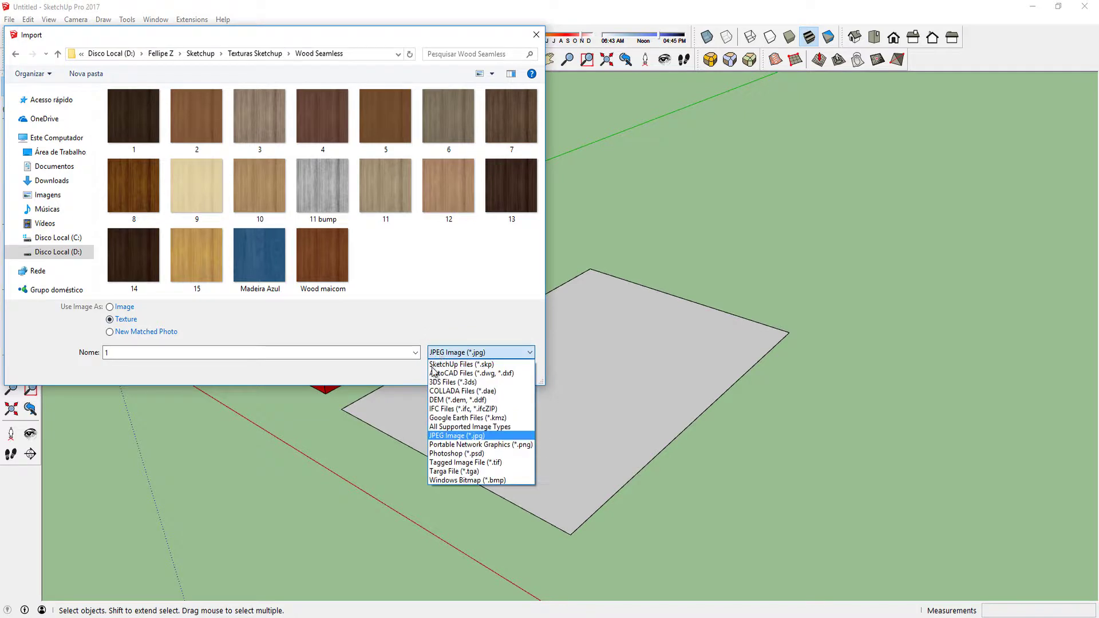
left_click(440, 437)
left_click(463, 358)
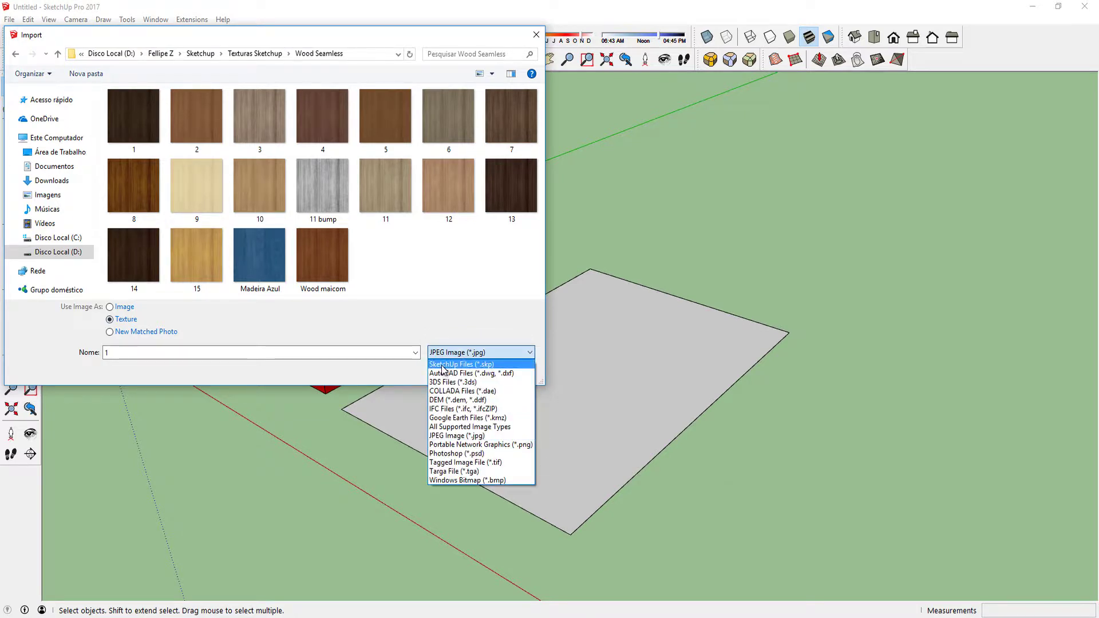
left_click(441, 365)
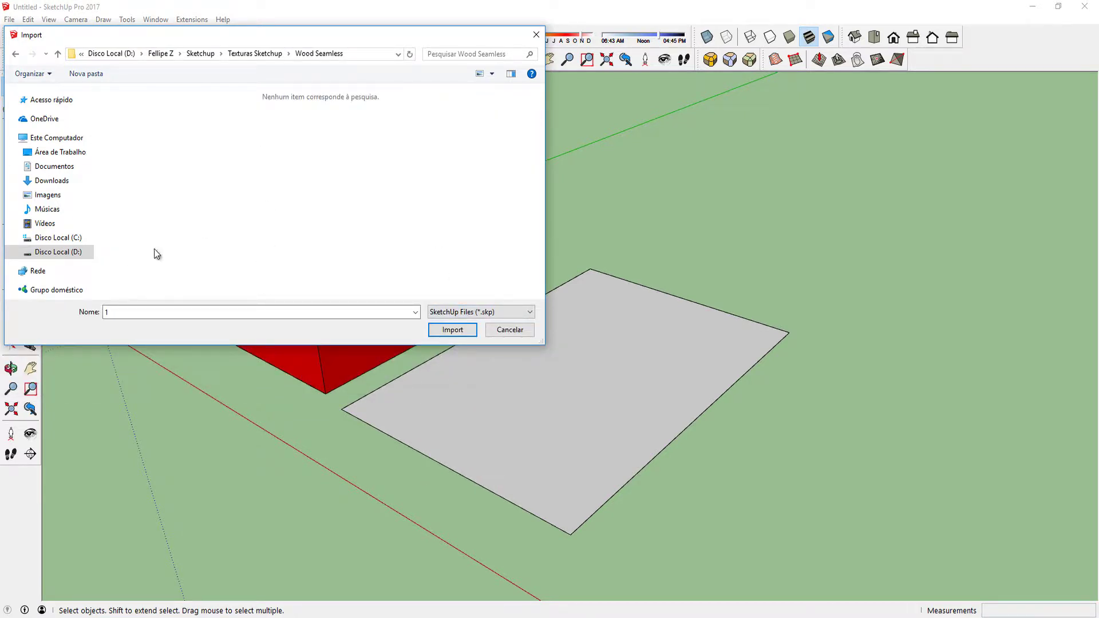
left_click(469, 312)
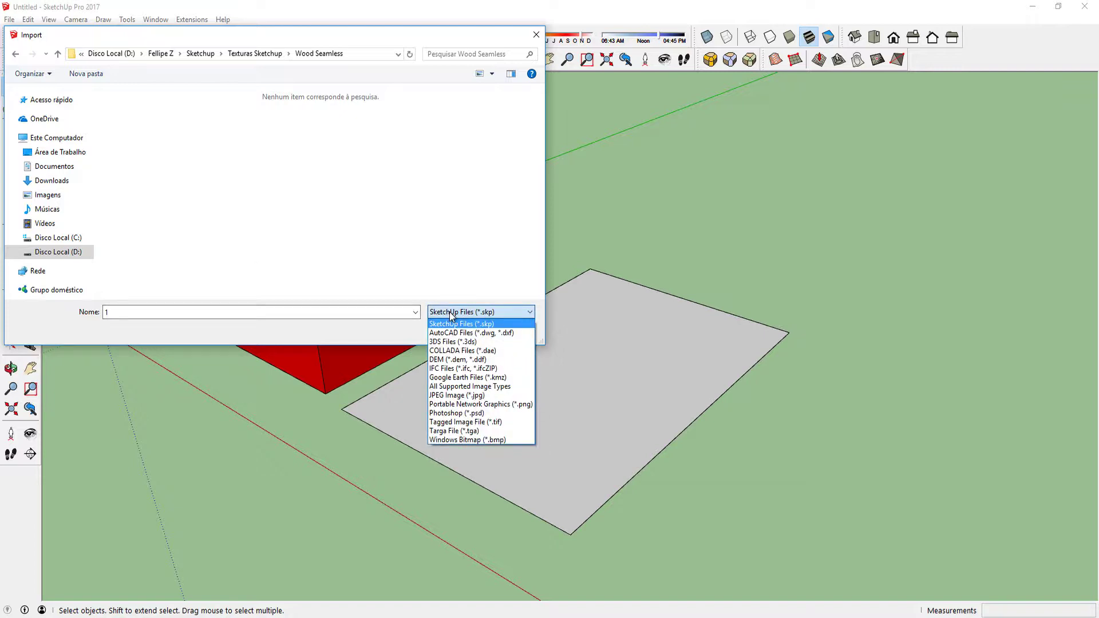
left_click(450, 333)
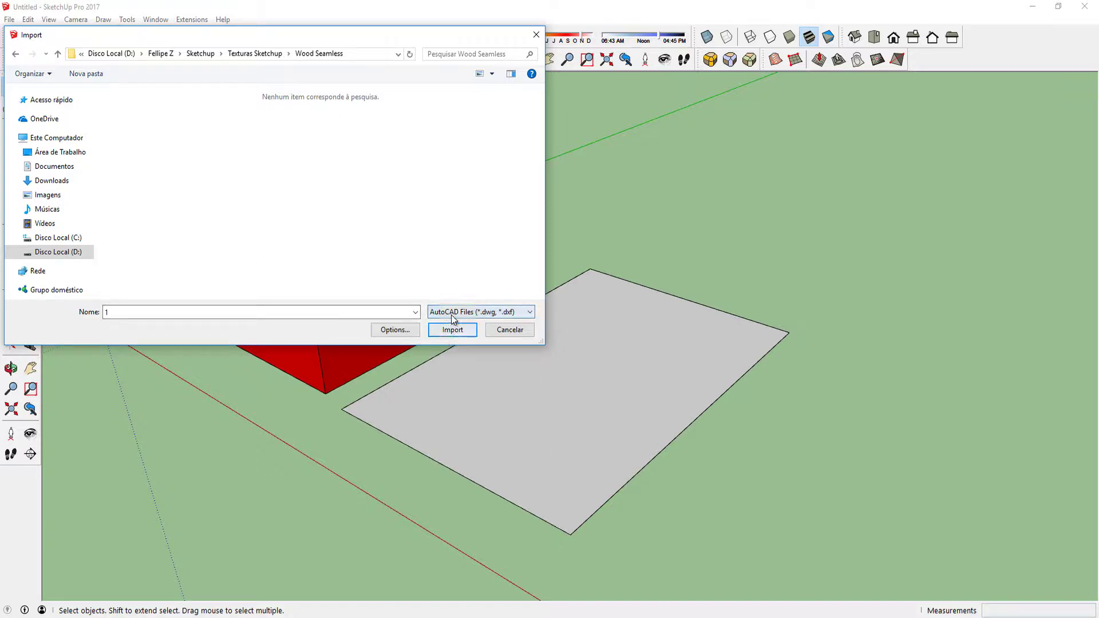
left_click(452, 312)
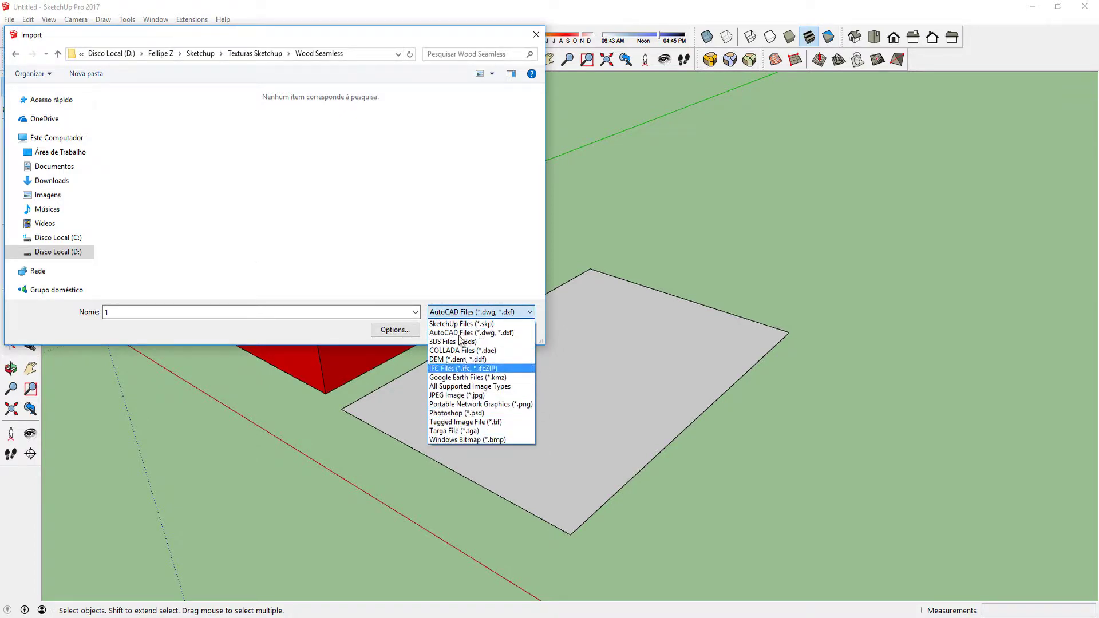
left_click(453, 395)
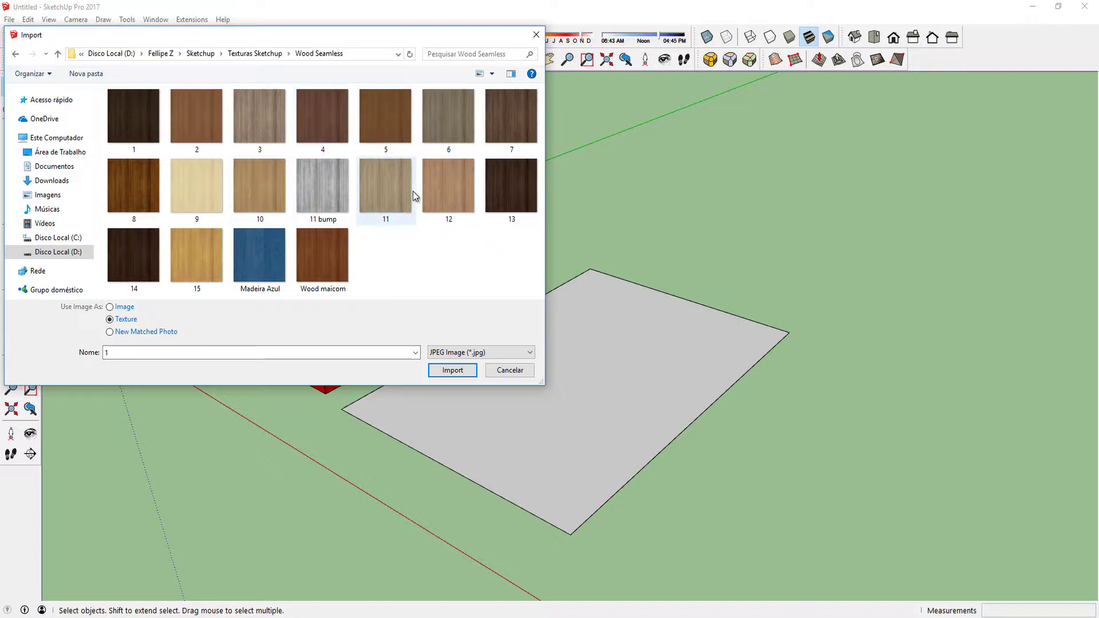
Import wood image 12 as a texture and place it on the red box's side face nearest the ground rectangle
left_click(468, 194)
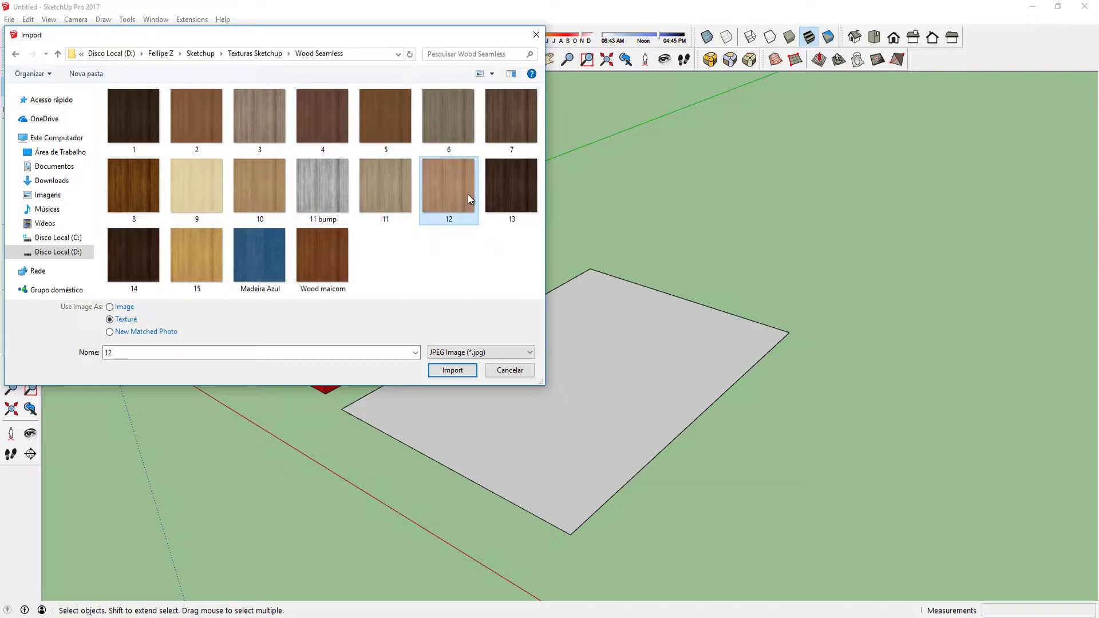
left_click(453, 370)
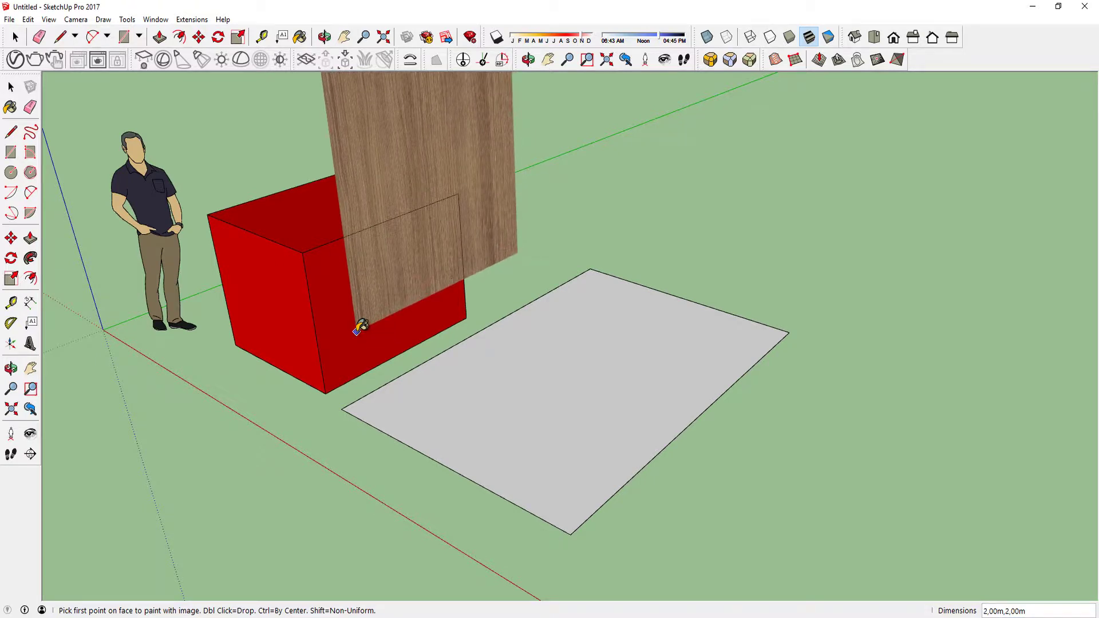
left_click(356, 331)
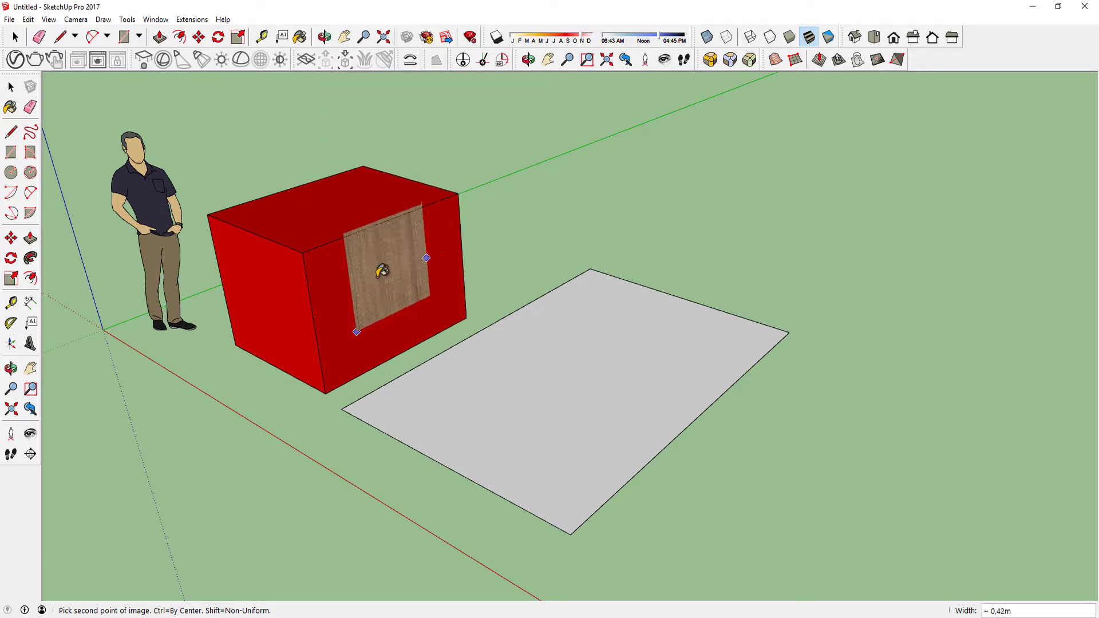
scroll(401, 261, "up", 2)
left_click(480, 212)
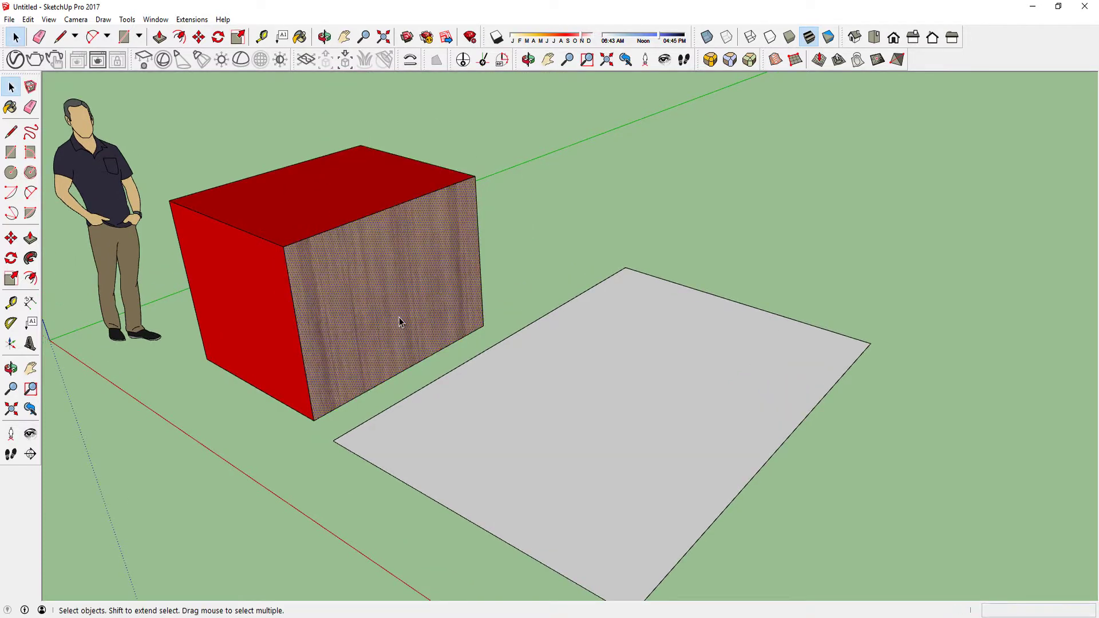
left_click(507, 268)
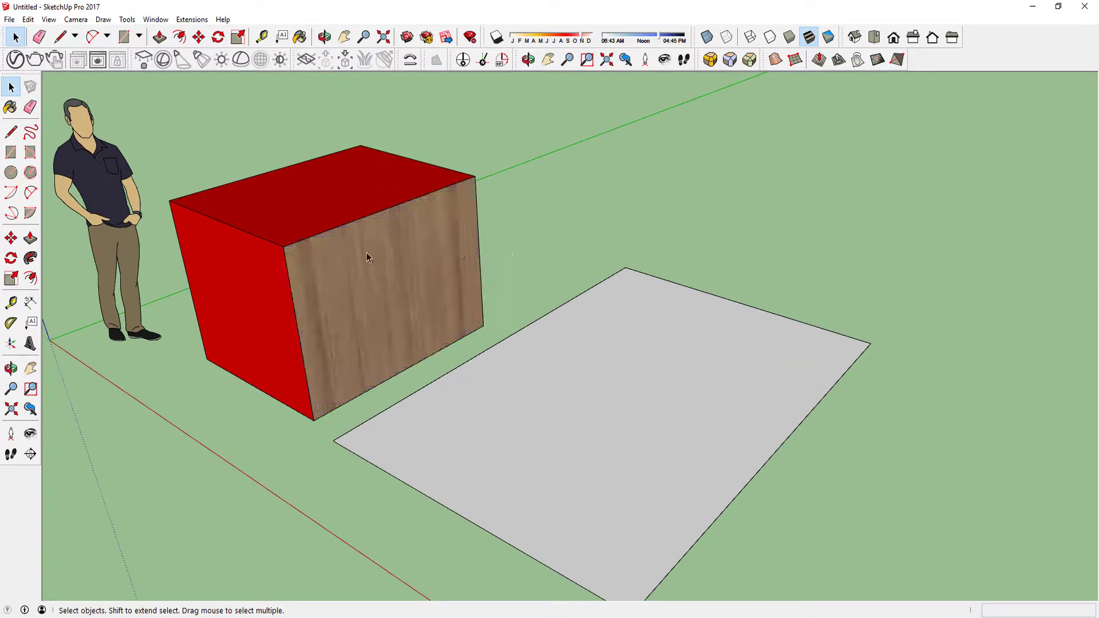
Sample wood material 12 from the box's side face and paint the ground rectangle with it, returning to Select
scroll(332, 292, "down", 1)
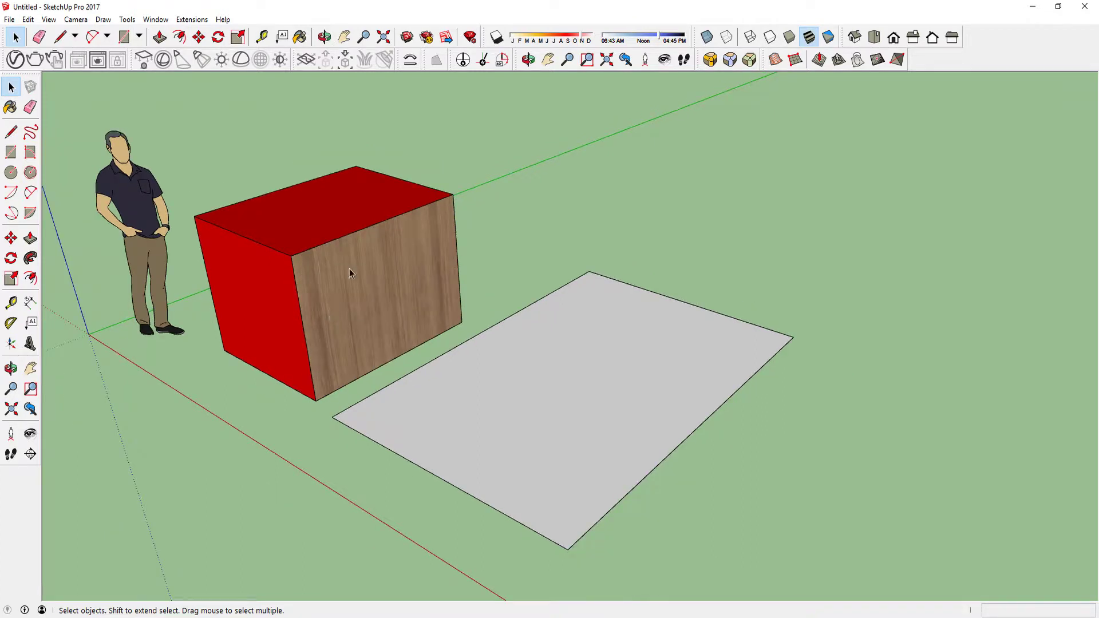
scroll(352, 278, "up", 2)
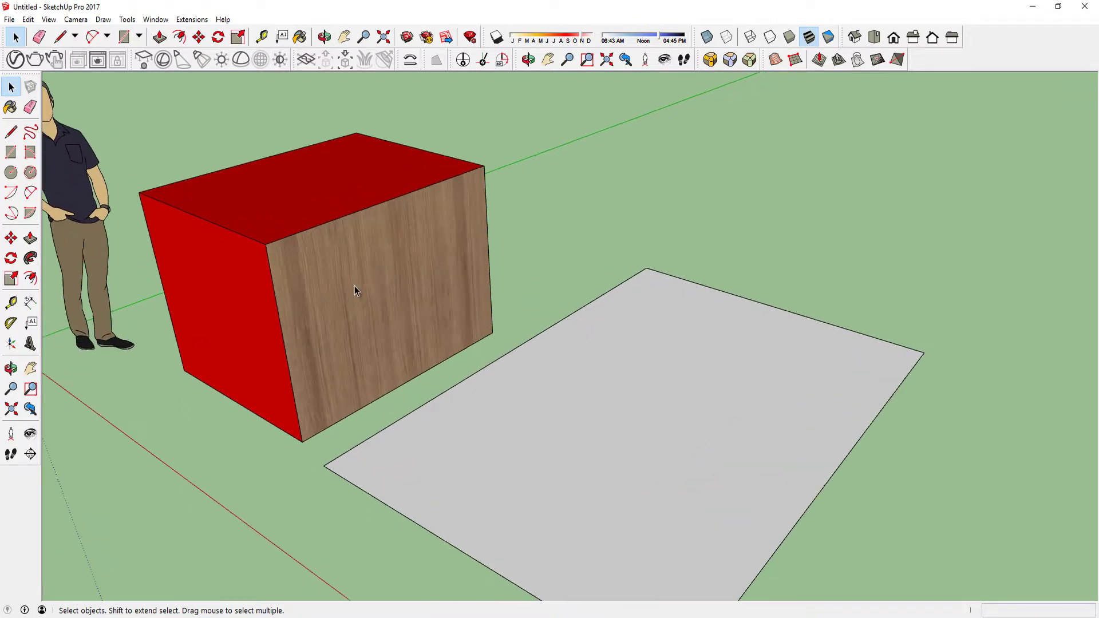
left_click(11, 107)
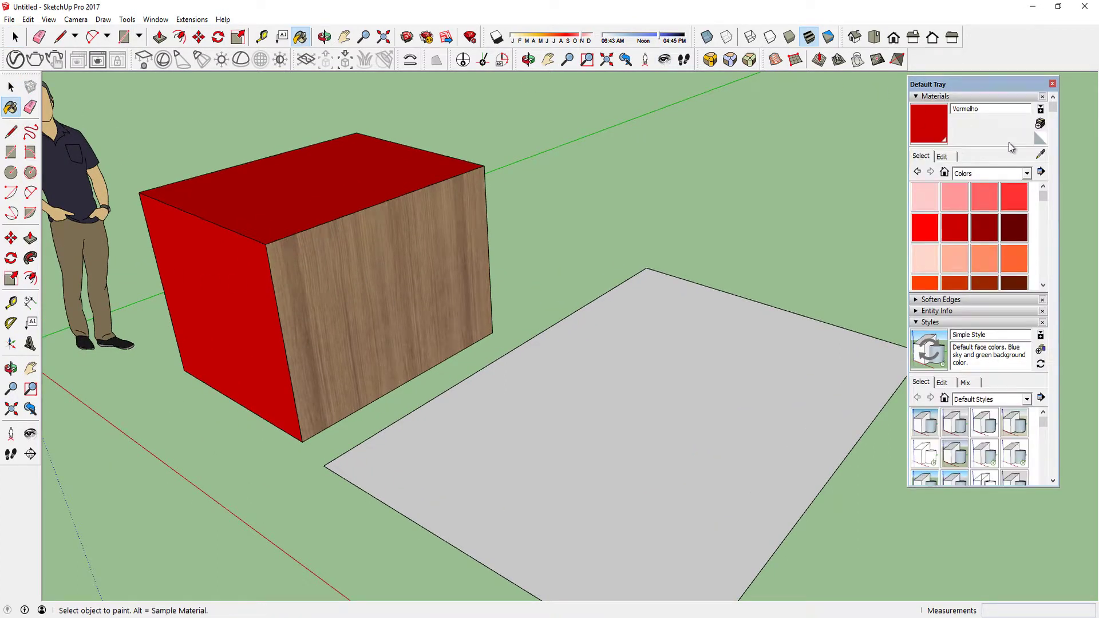
left_click(1041, 155)
left_click(435, 265)
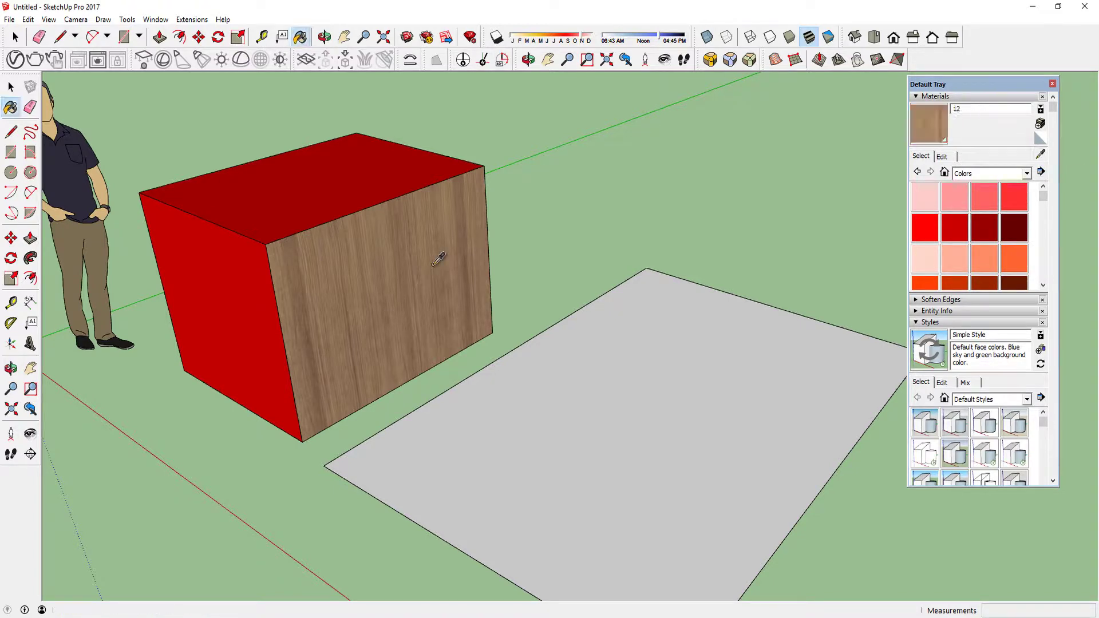
left_click(669, 335)
scroll(618, 275, "down", 5)
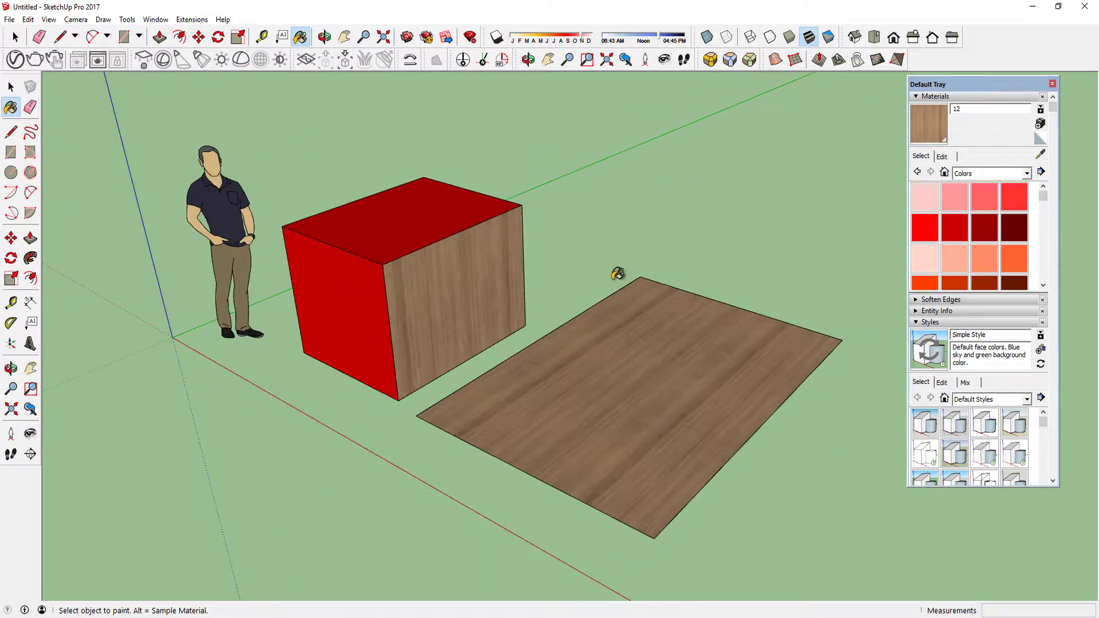
key("space")
scroll(360, 445, "up", 5)
middle_click_drag(531, 375, 572, 411)
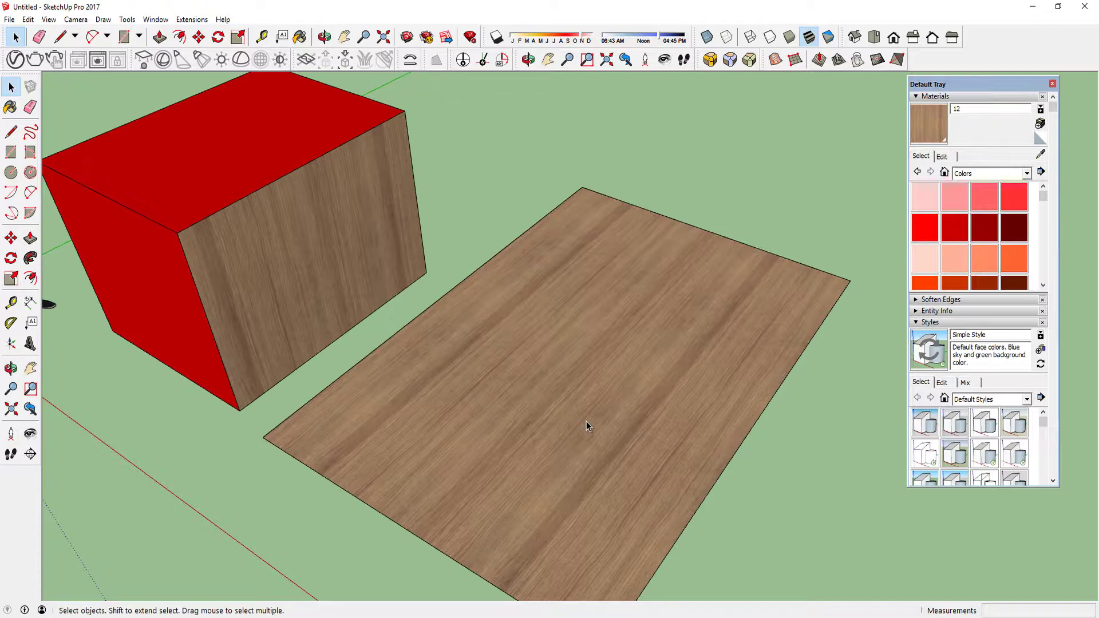
Open the V-Ray Asset Editor and rename the Vermelho material to 13
left_click(98, 61)
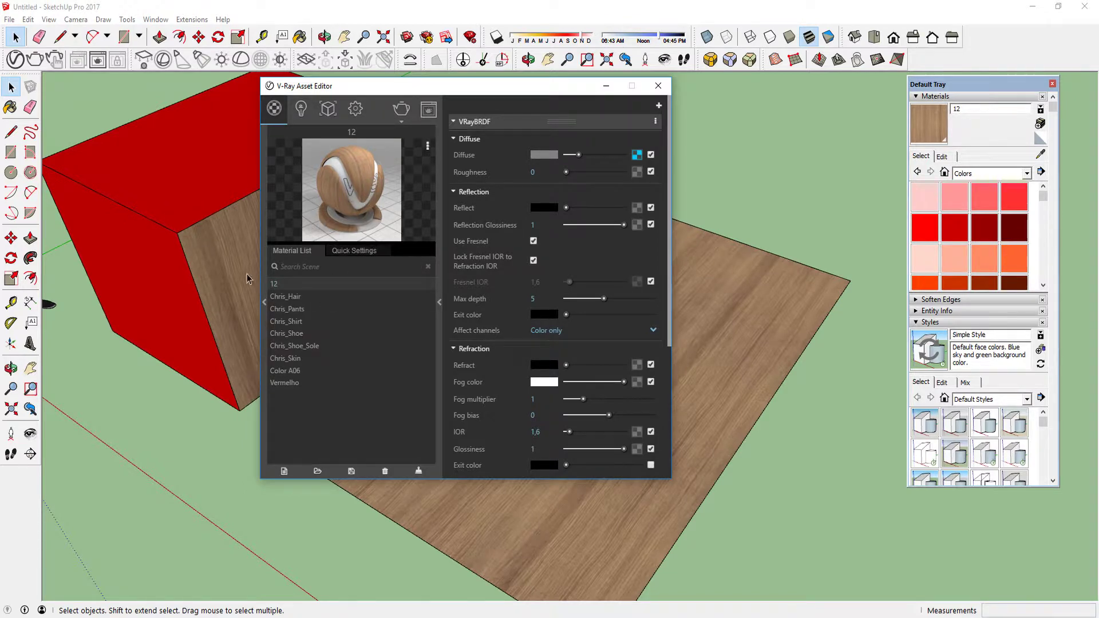
left_click(280, 384)
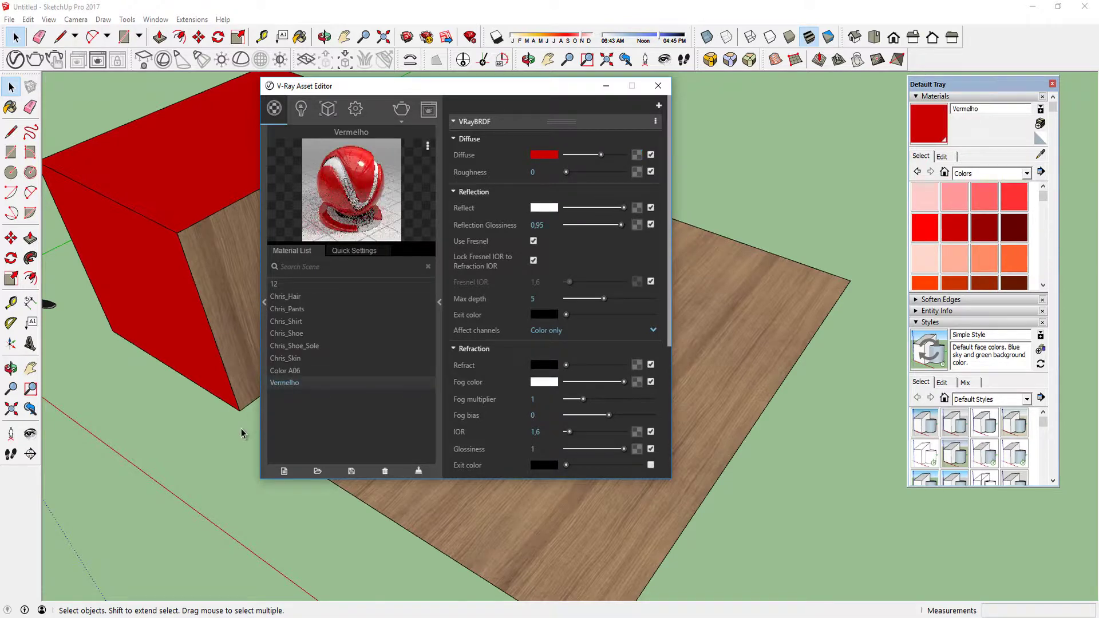
right_click(289, 386)
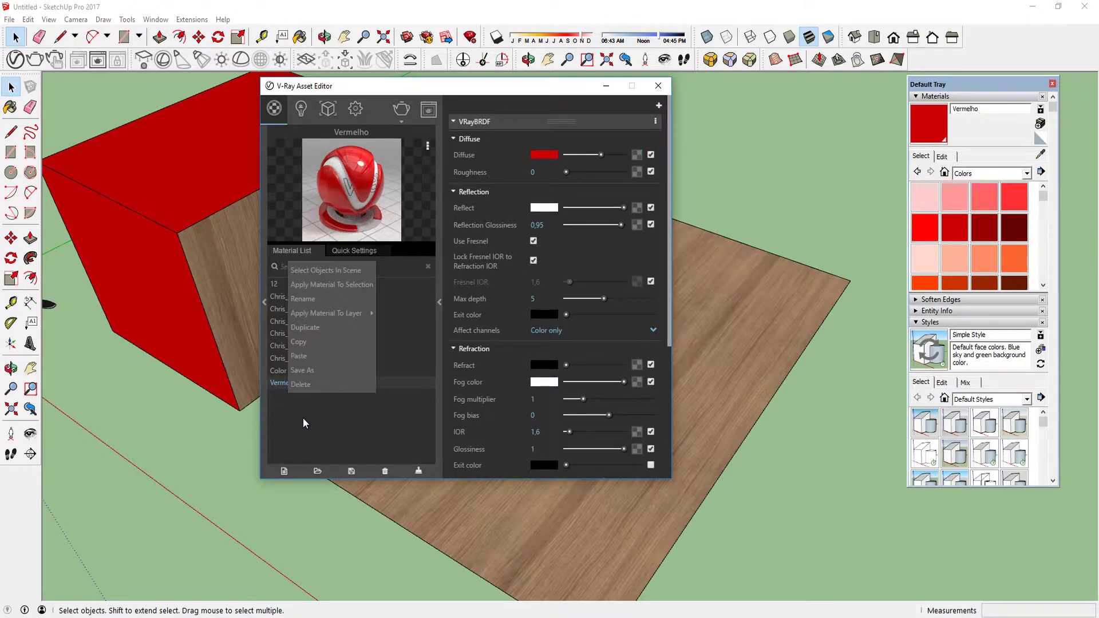
left_click(320, 300)
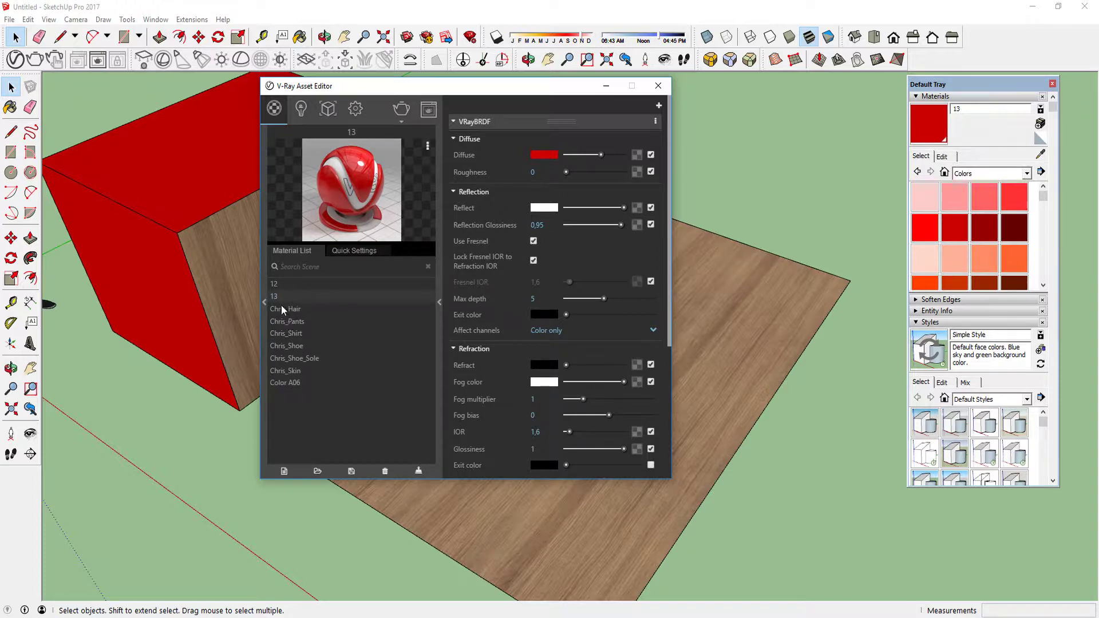
Compare materials 12 and 13, lighten material 12's Diffuse color to near white, and inspect its Diffuse bitmap settings
left_click(290, 284)
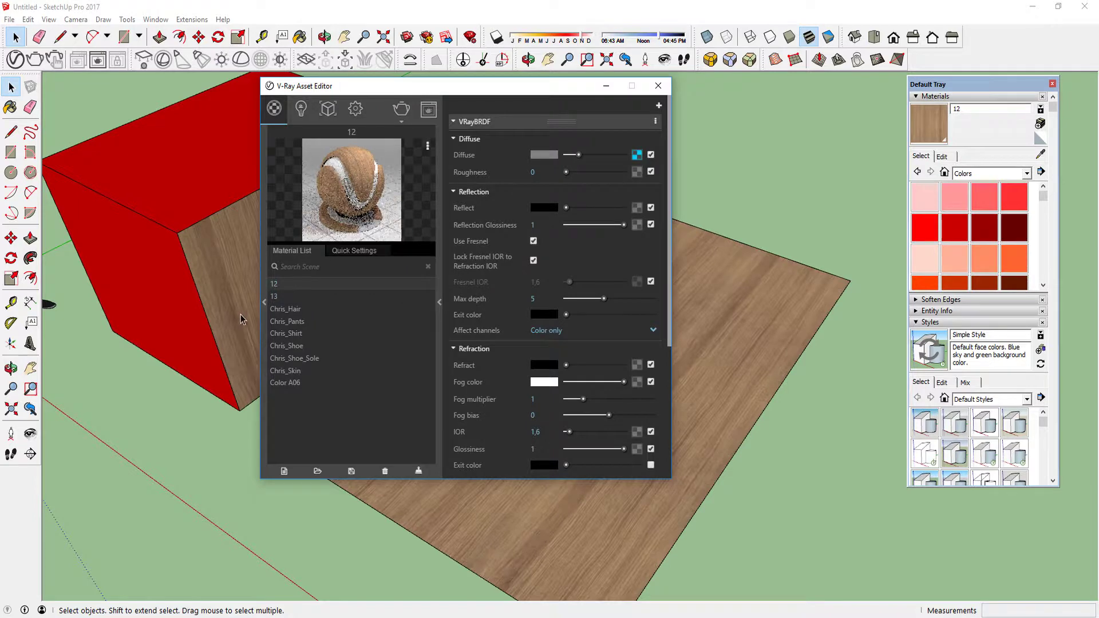
left_click(298, 295)
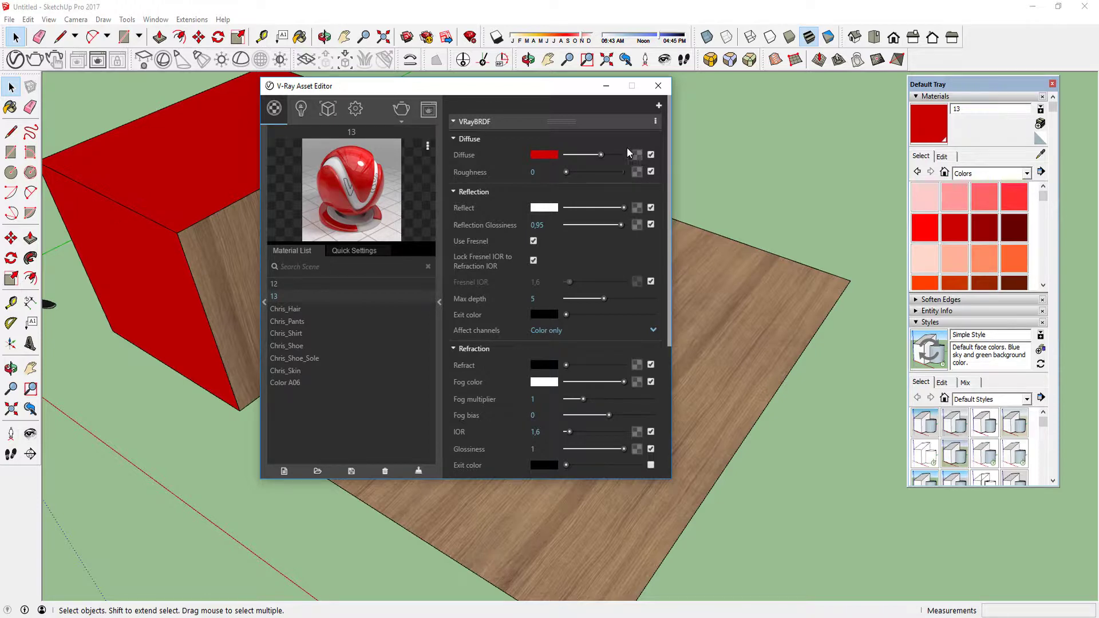
left_click(300, 284)
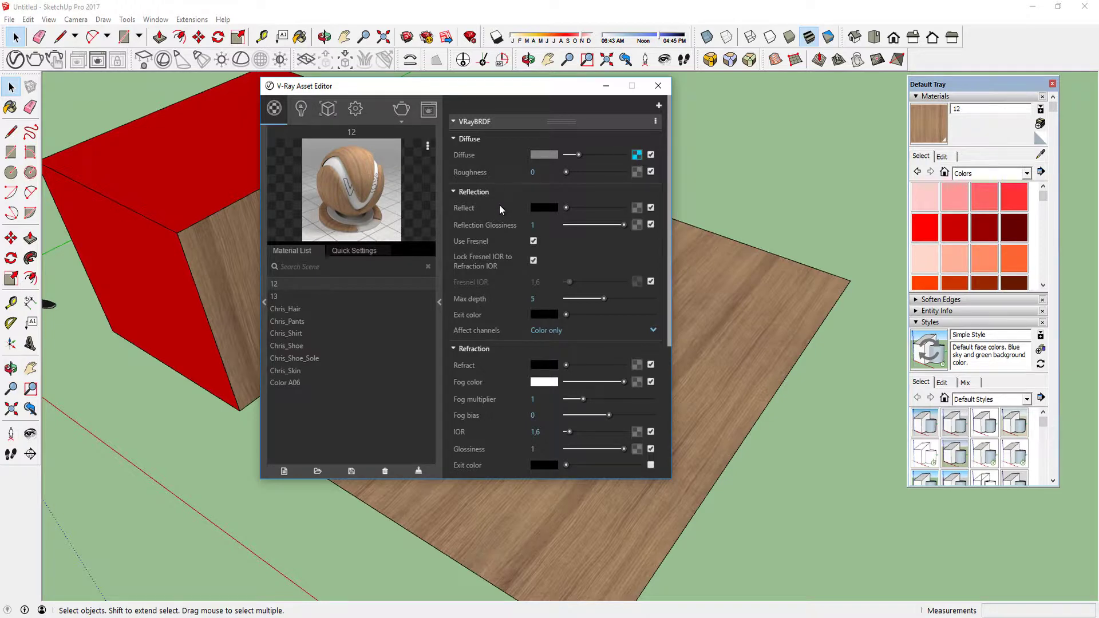
mouse_move(579, 154)
left_mouse_down()
mouse_move(592, 154)
mouse_move(581, 154)
left_mouse_up()
left_click_drag(599, 155, 612, 155)
left_click(637, 155)
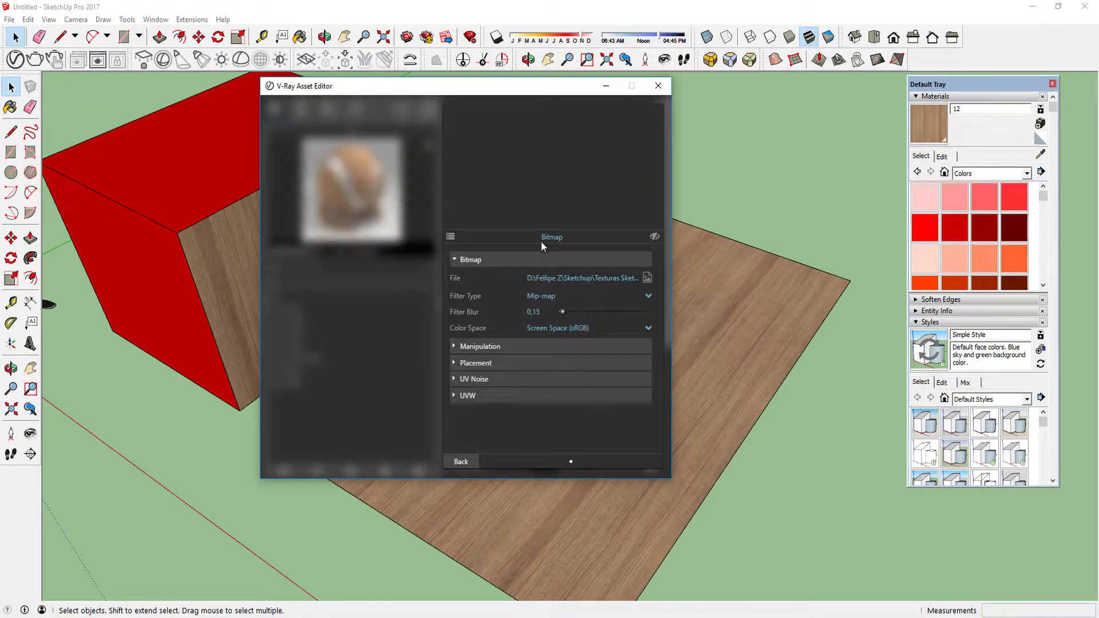
left_click(459, 462)
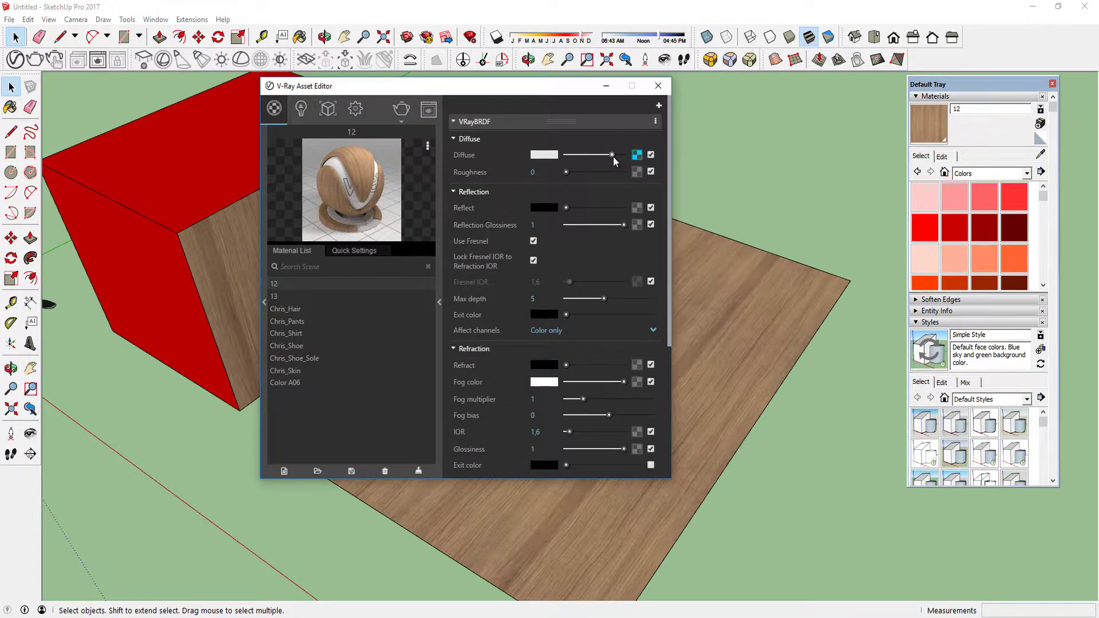
Adjust the Diffuse color brightness of material 13, ending on a dark red
left_click(317, 297)
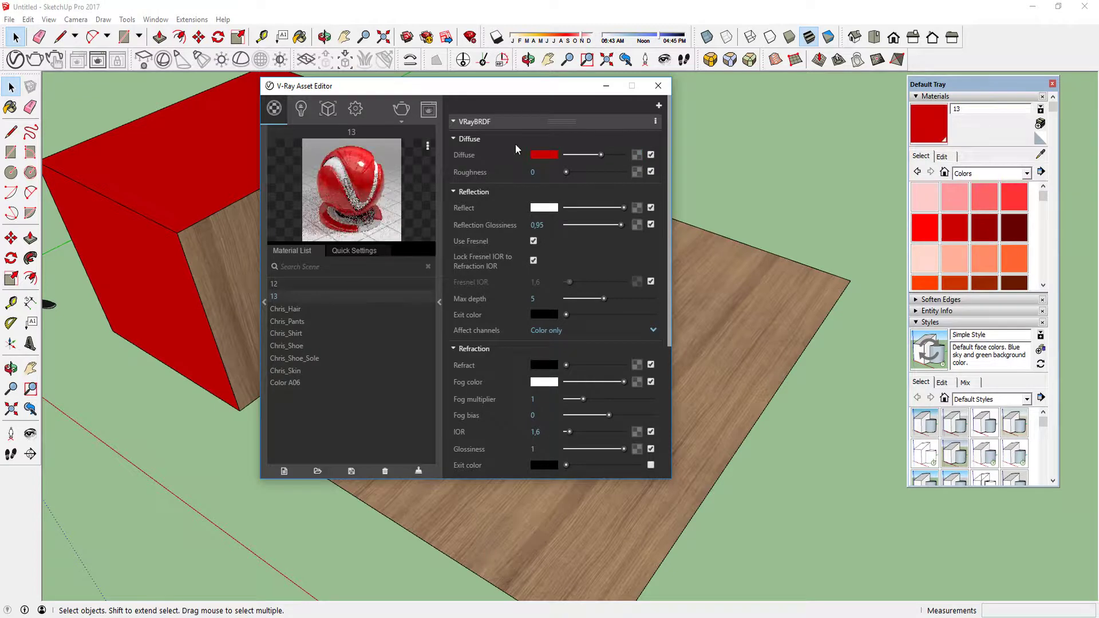
left_click_drag(600, 155, 581, 155)
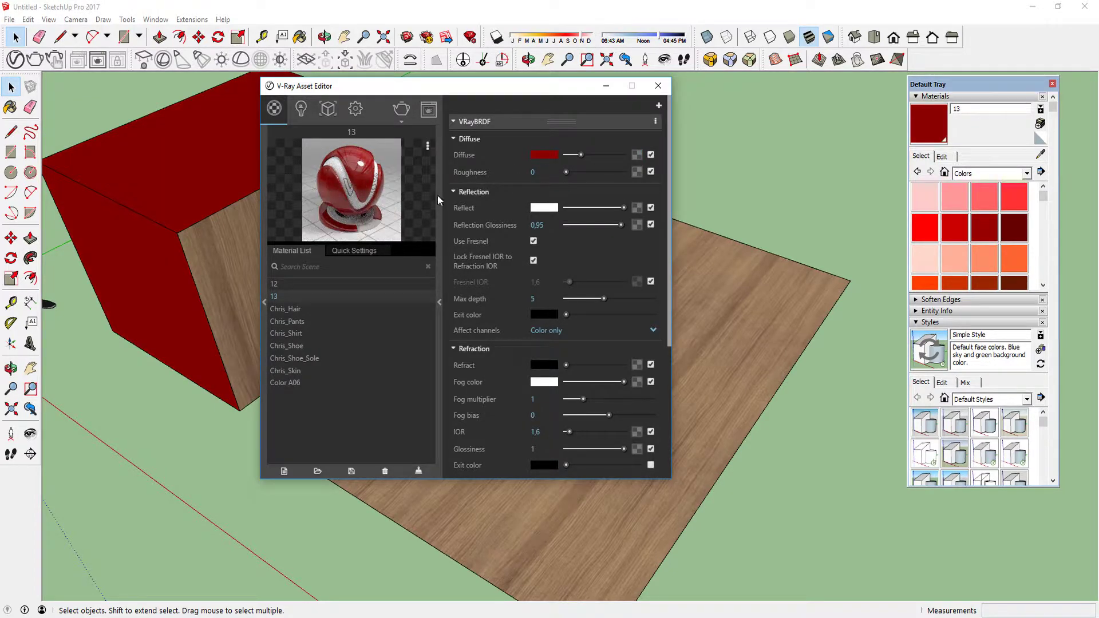
left_click_drag(582, 154, 605, 155)
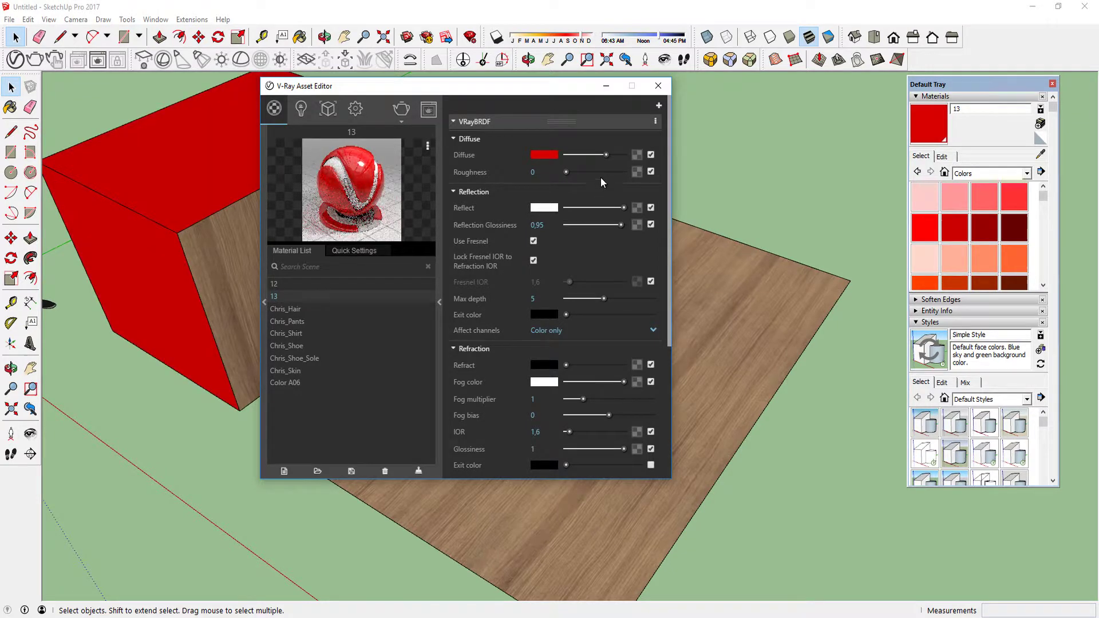
left_click(584, 155)
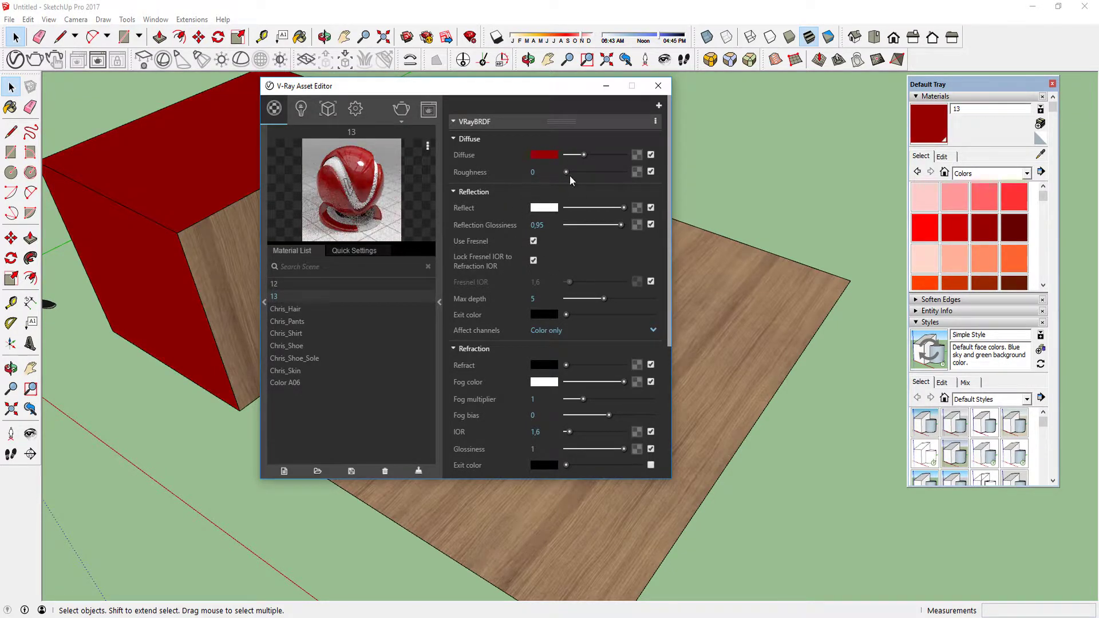
Give material 12 a light gray Reflect color and a Reflection Glossiness of 0,6
left_click(290, 287)
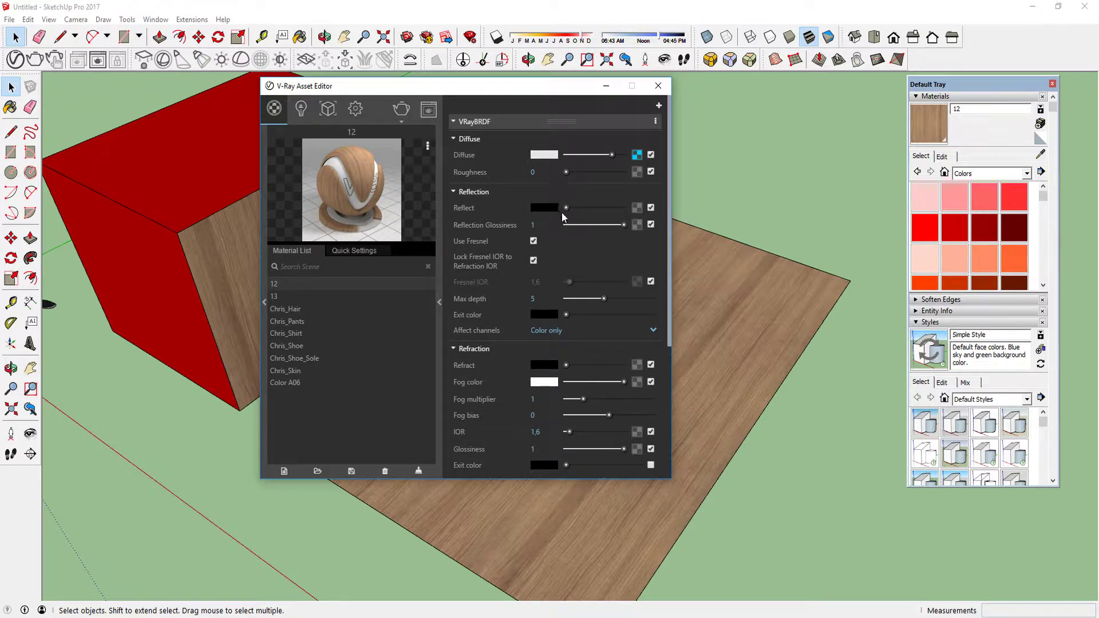
left_click_drag(565, 209, 626, 207)
left_click(532, 225)
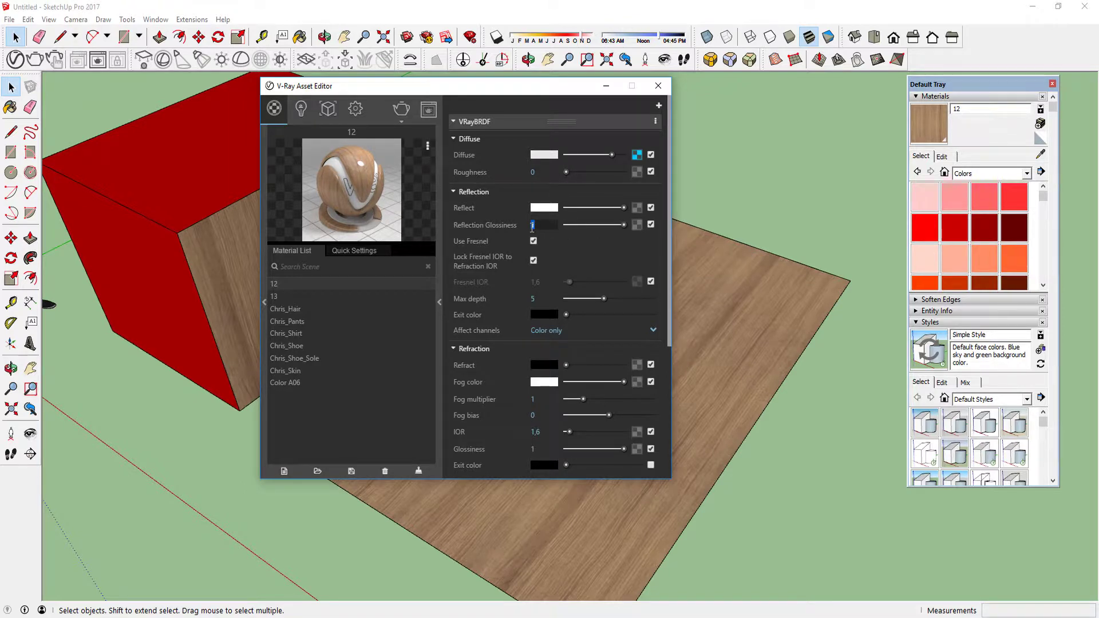
type(",6")
key("Return")
left_click(609, 207)
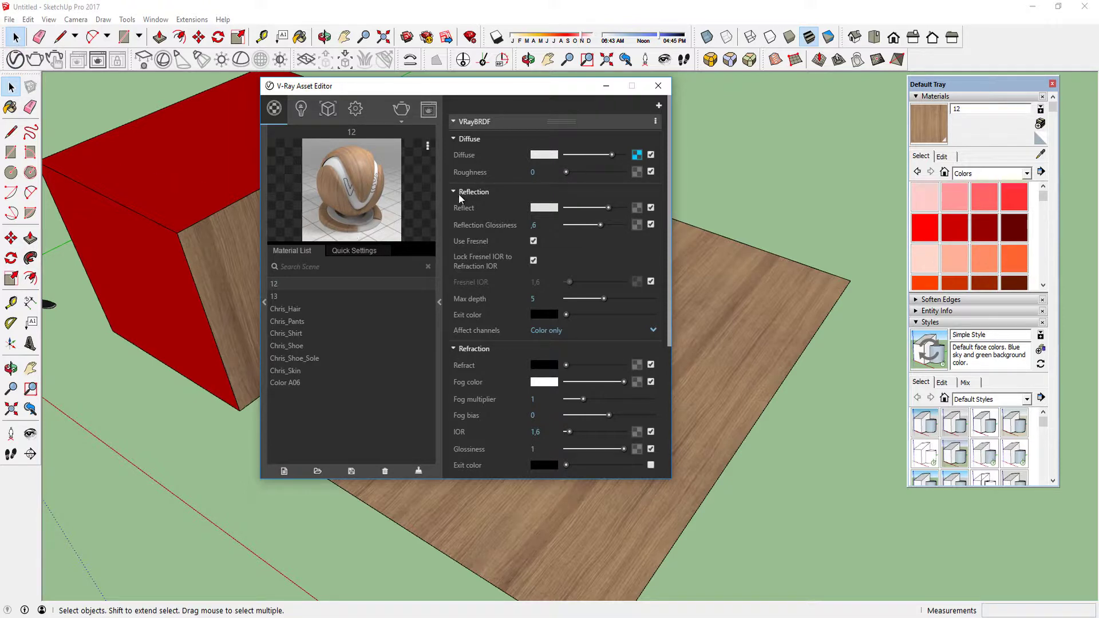
scroll(682, 332, "down", 3)
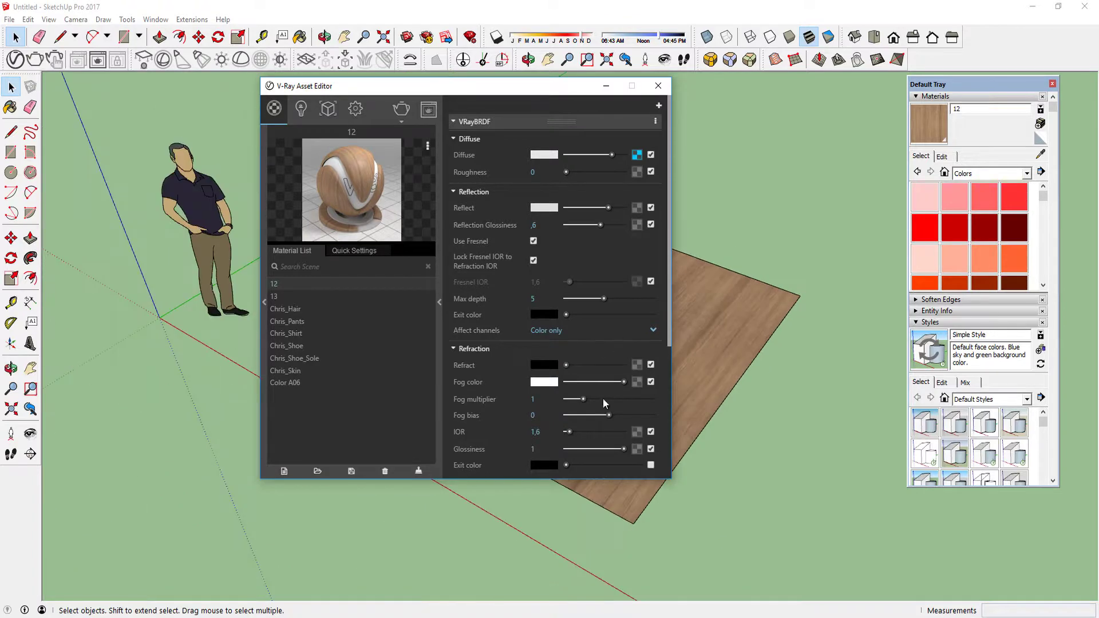
scroll(537, 331, "down", 2)
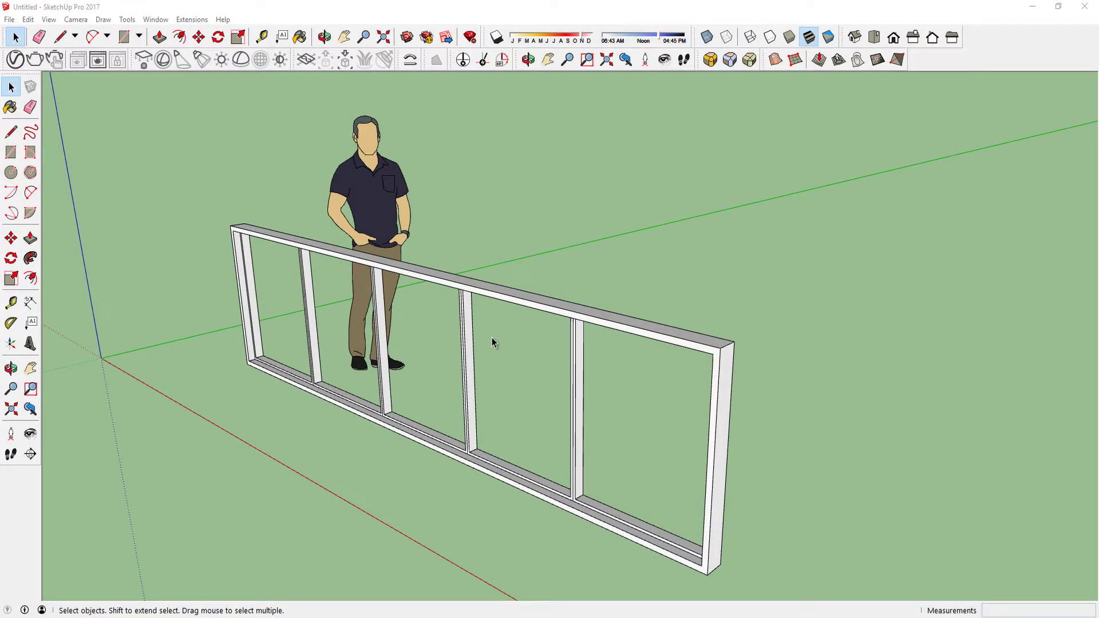
scroll(478, 342, "down", 3)
middle_click_drag(393, 353, 423, 376)
scroll(422, 376, "up", 3)
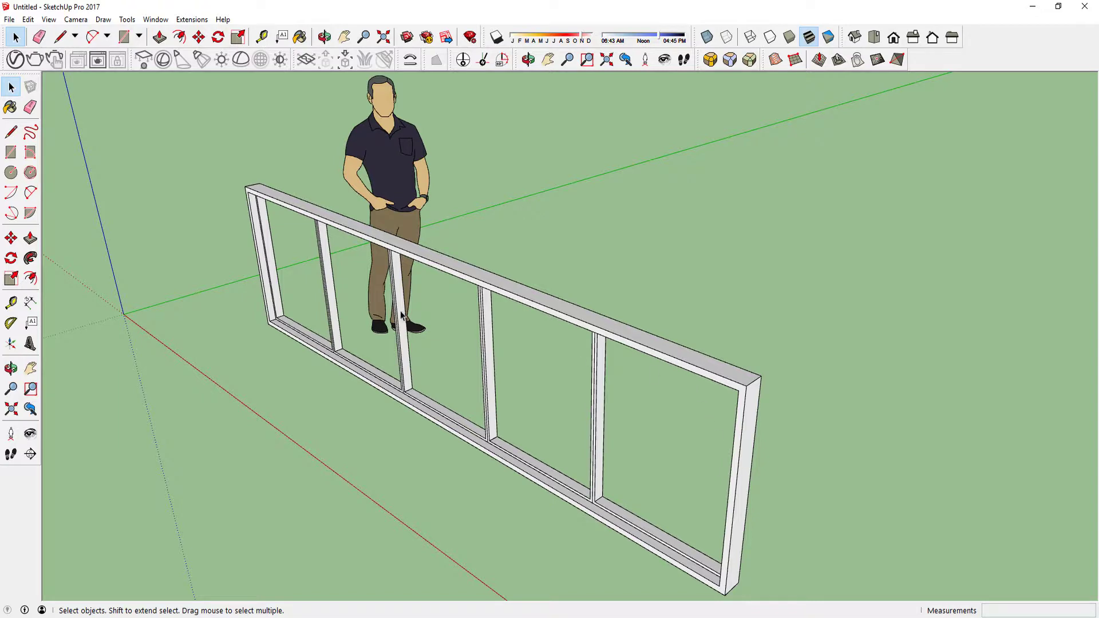
middle_click_drag(266, 285, 278, 246)
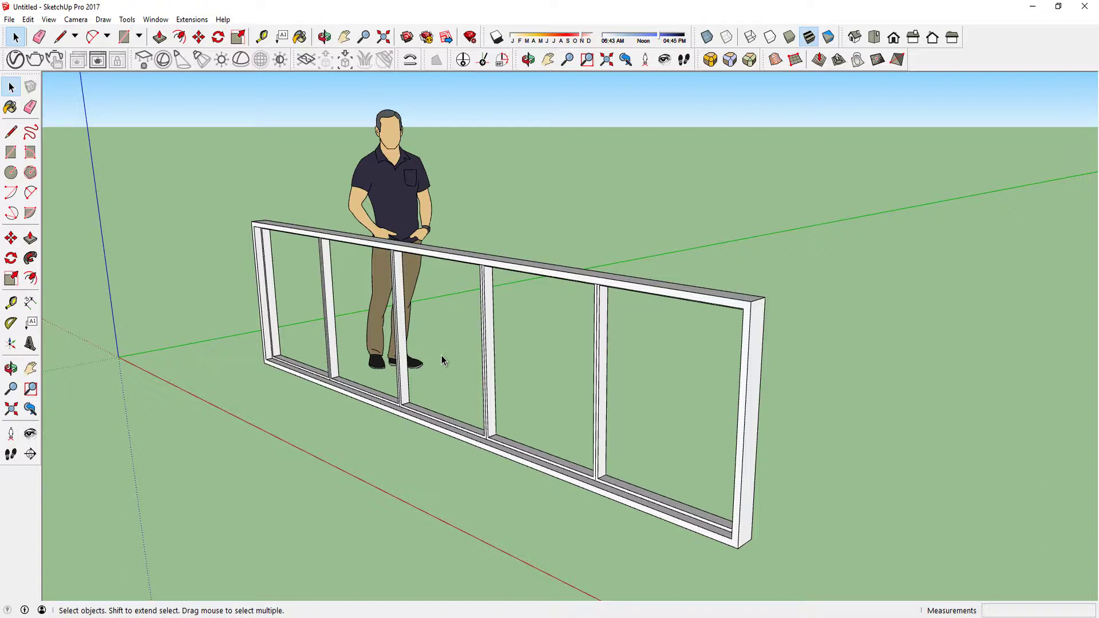
Draw lines along the upper inner edges of the window frame to close each of the five openings with a face
left_click(11, 133)
scroll(309, 238, "up", 4)
left_click(319, 235)
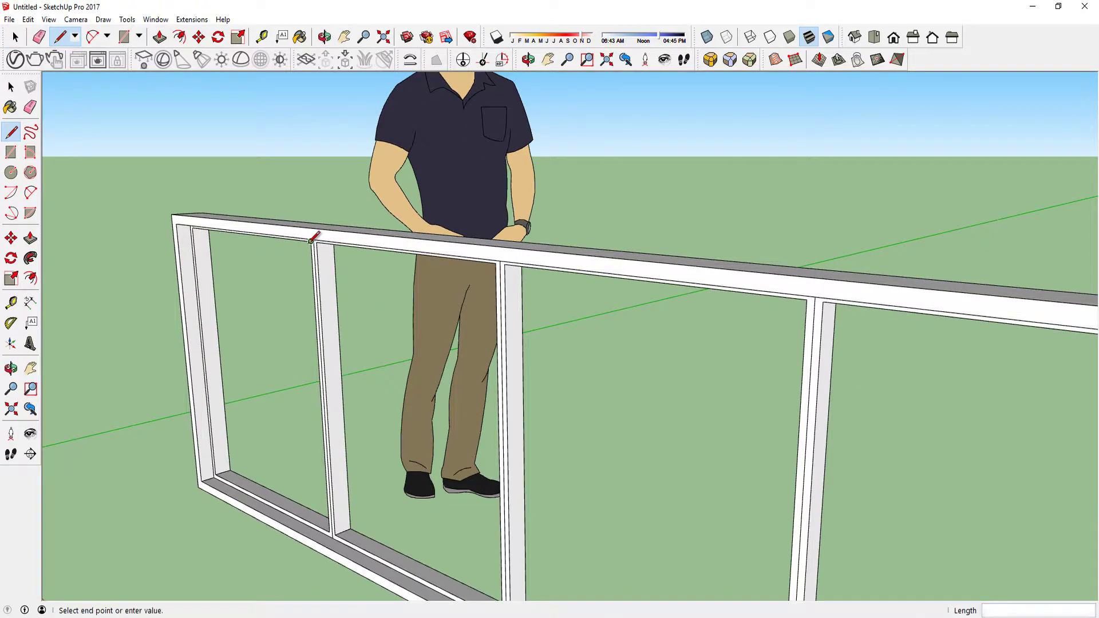
left_click(311, 241)
left_click(320, 239)
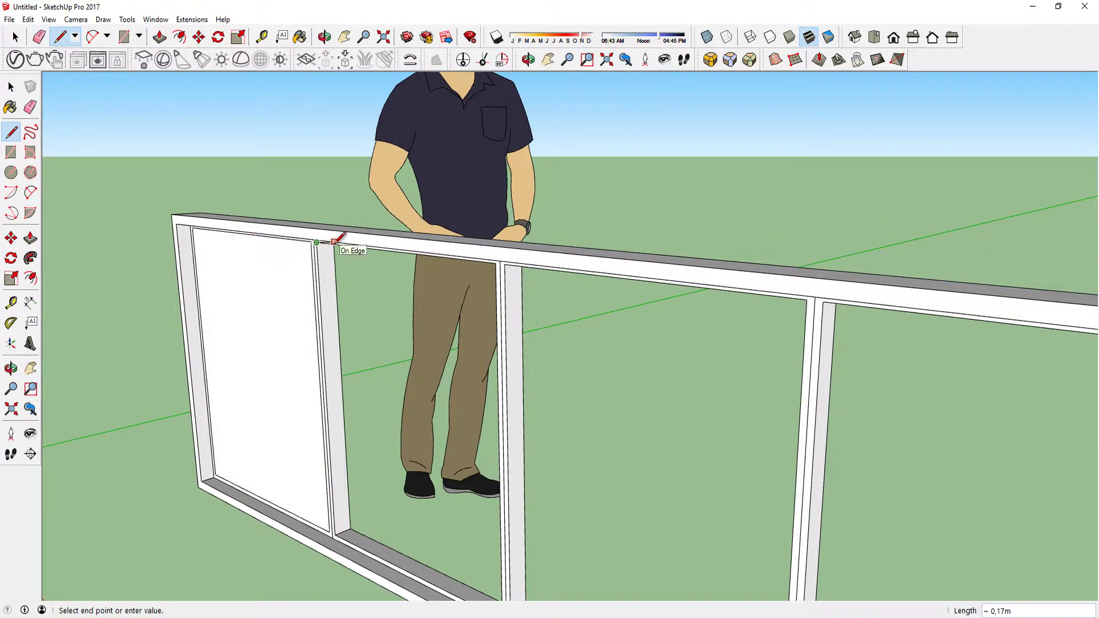
left_click(347, 245)
left_click(513, 264)
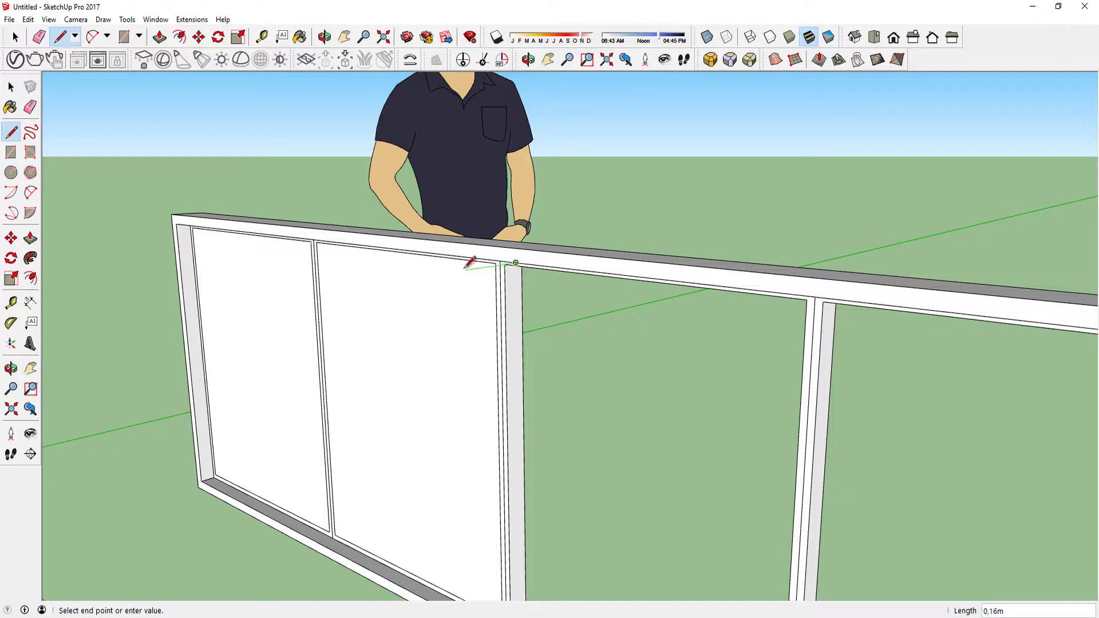
left_click(822, 300)
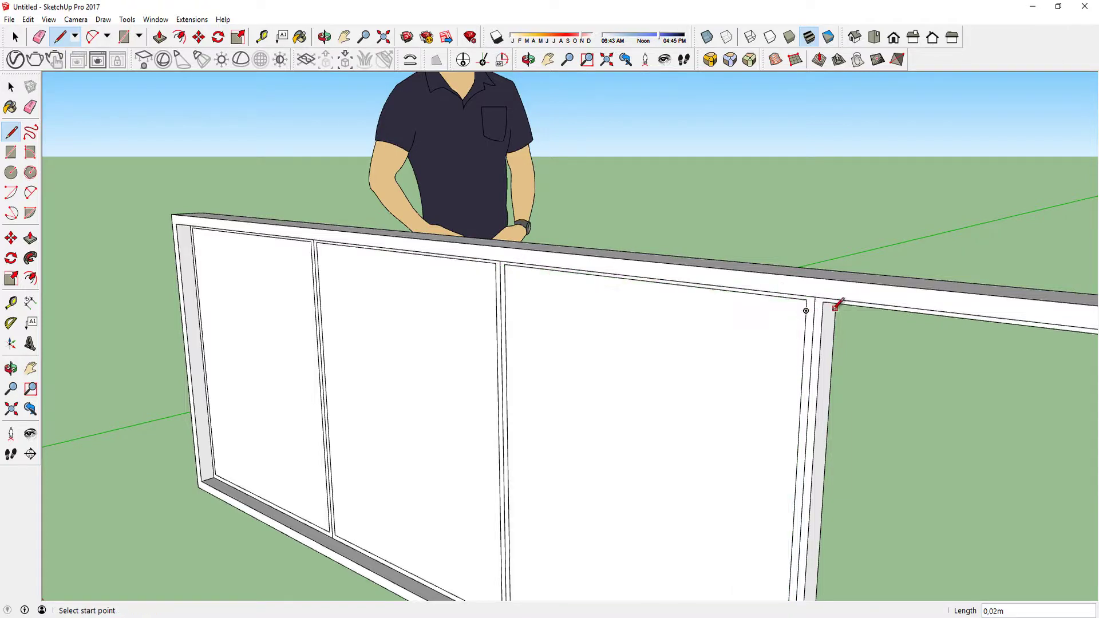
scroll(823, 301, "down", 5)
scroll(712, 319, "up", 5)
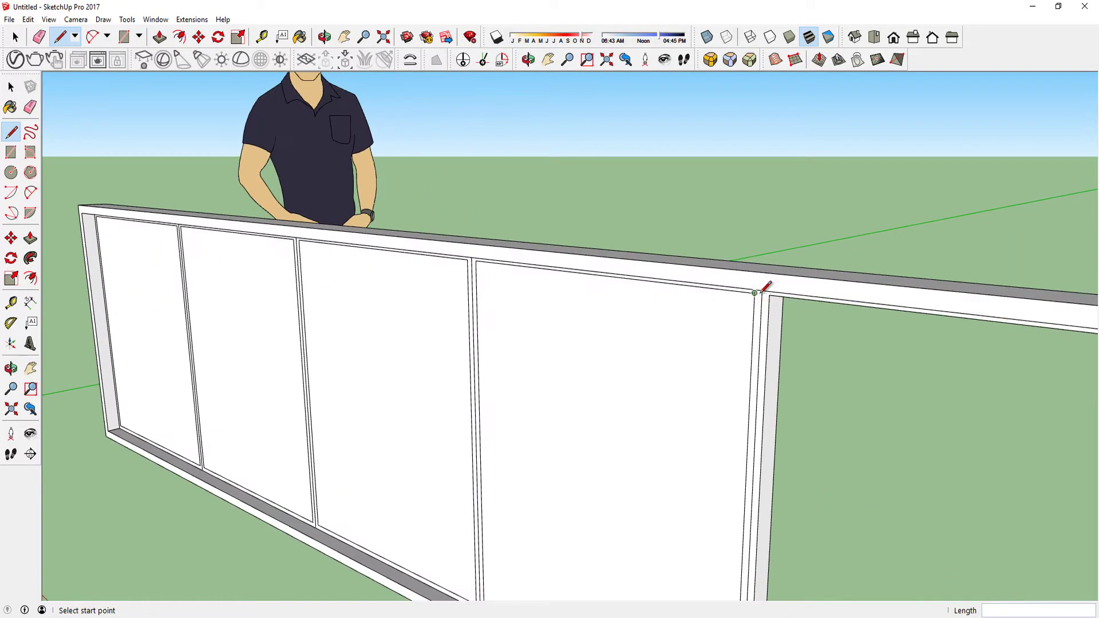
left_click(771, 294)
key("space")
Paint all five window panes with Translucent Glass Gray from the Glass and Mirrors material collection
scroll(648, 292, "down", 5)
middle_click_drag(647, 292, 542, 366)
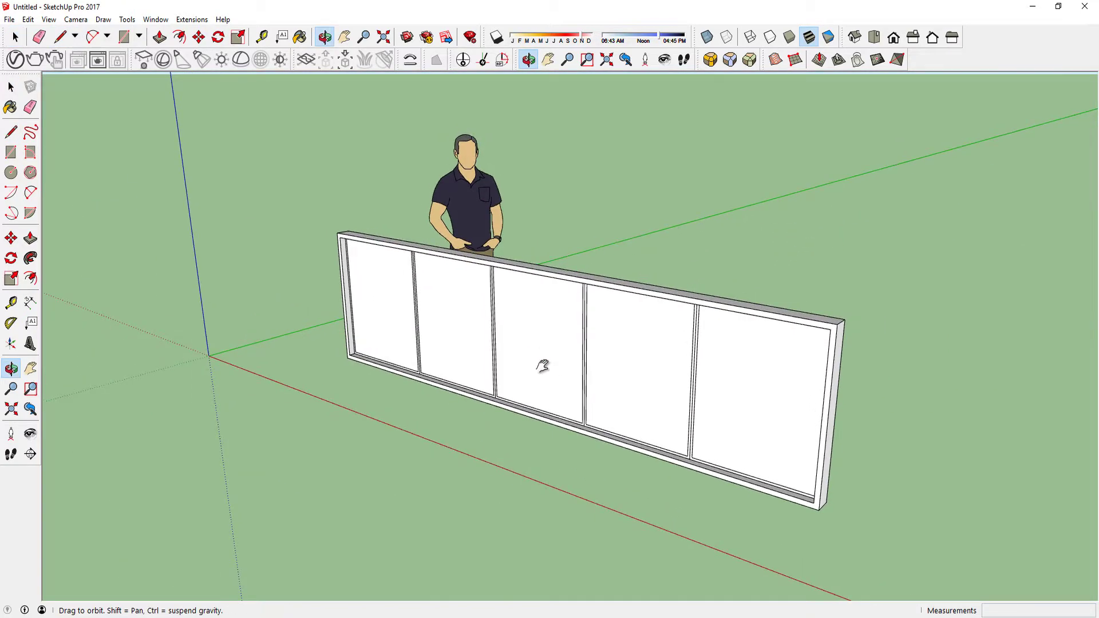
scroll(589, 359, "up", 4)
scroll(557, 326, "down", 3)
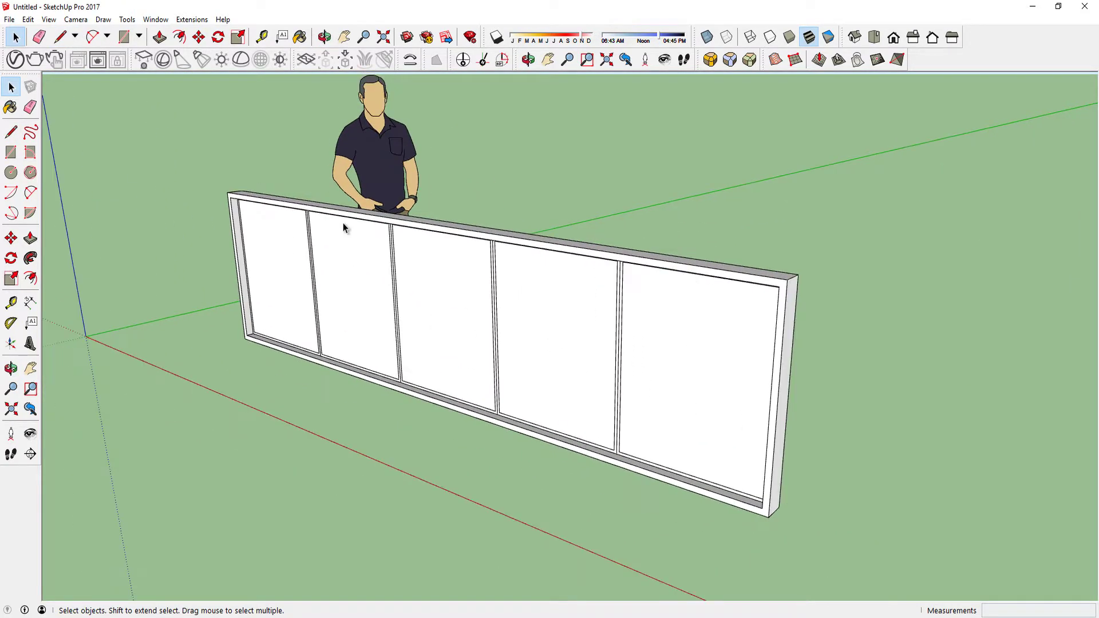
left_click(9, 107)
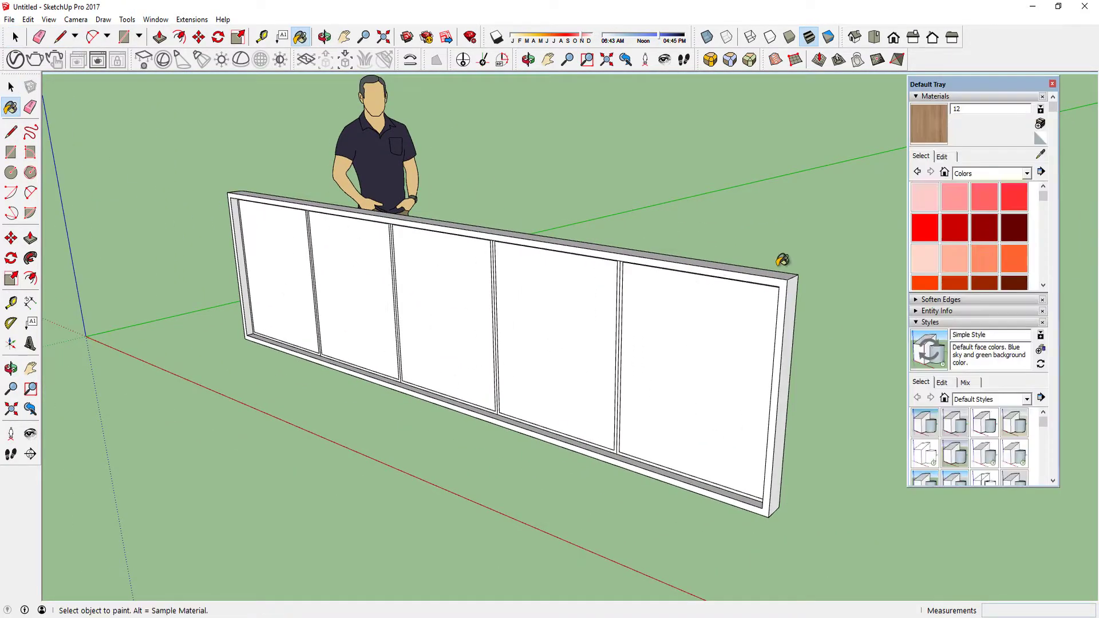
left_click(996, 173)
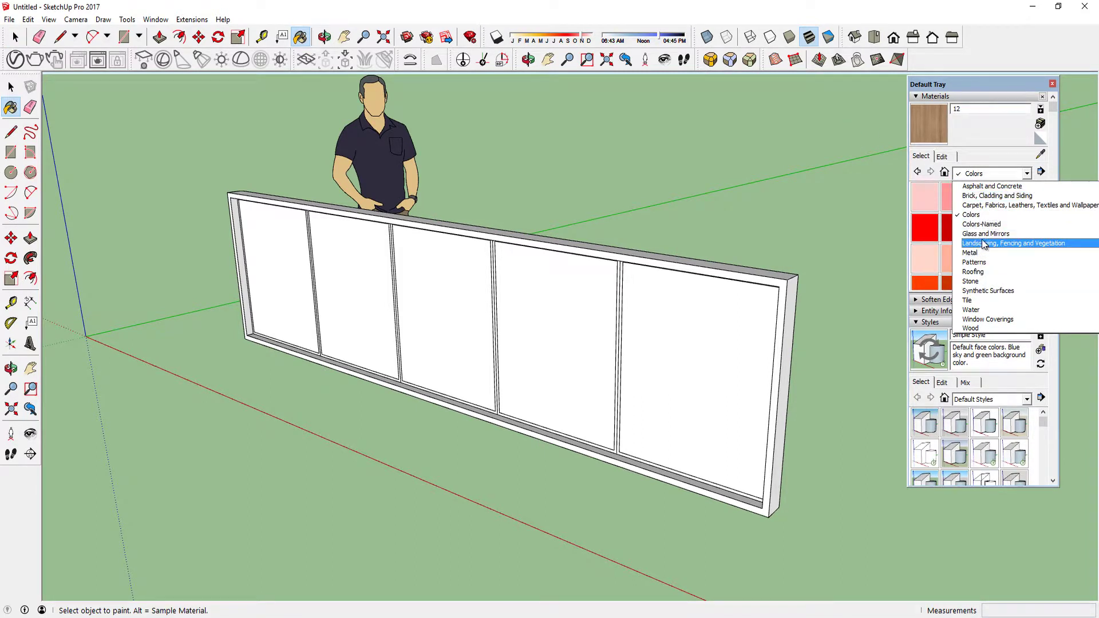
left_click(990, 233)
left_click(1018, 224)
left_click(739, 335)
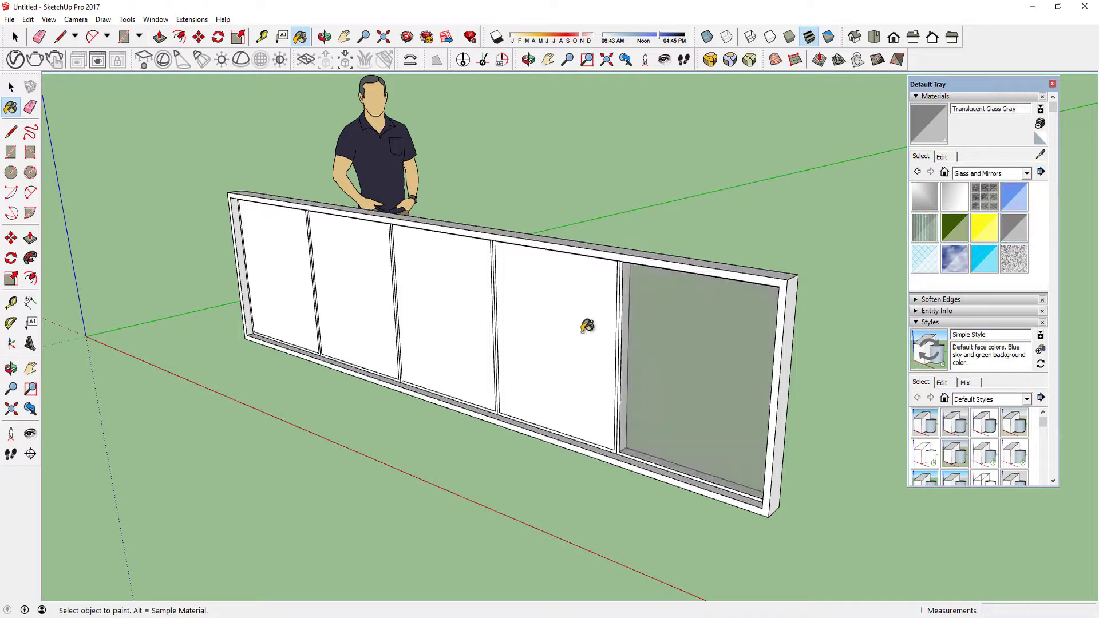
left_click(589, 326)
left_click(417, 314)
left_click(360, 309)
left_click(285, 300)
key("space")
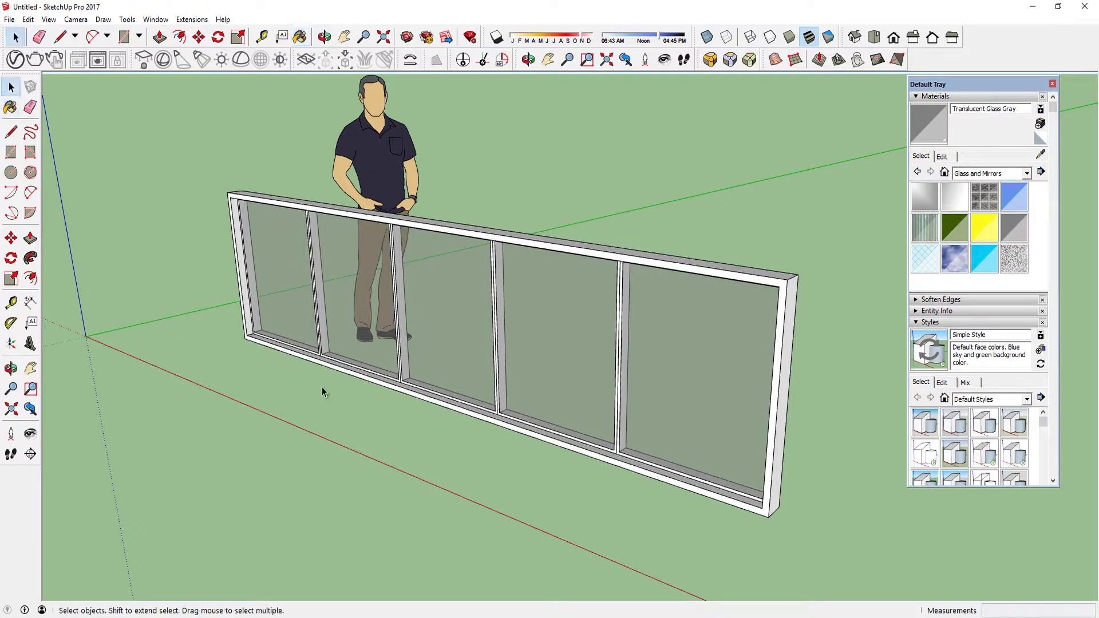
Open the V-Ray Asset Editor and reduce the SketchUp opacity of the Translucent Glass Gray material to 0
scroll(468, 356, "up", 5)
scroll(391, 375, "down", 3)
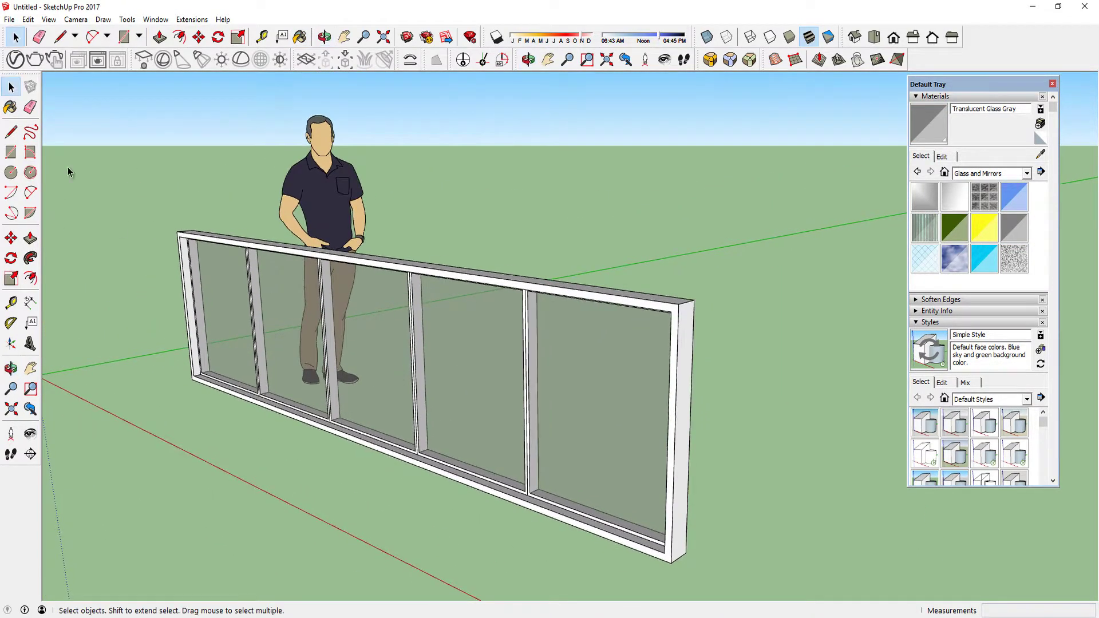
left_click(10, 65)
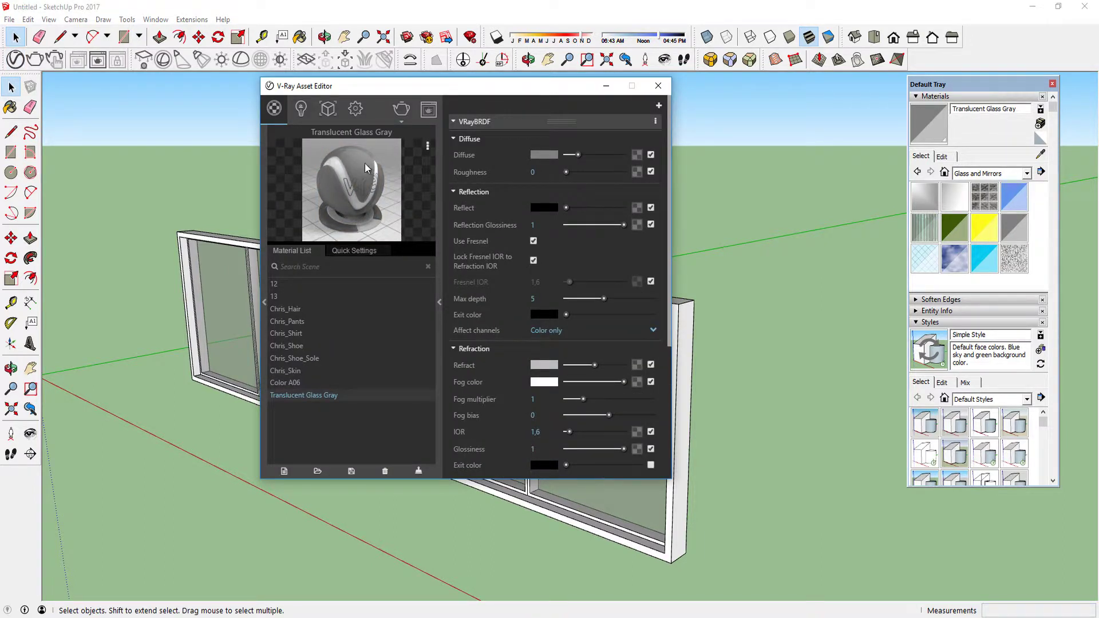
left_click(942, 156)
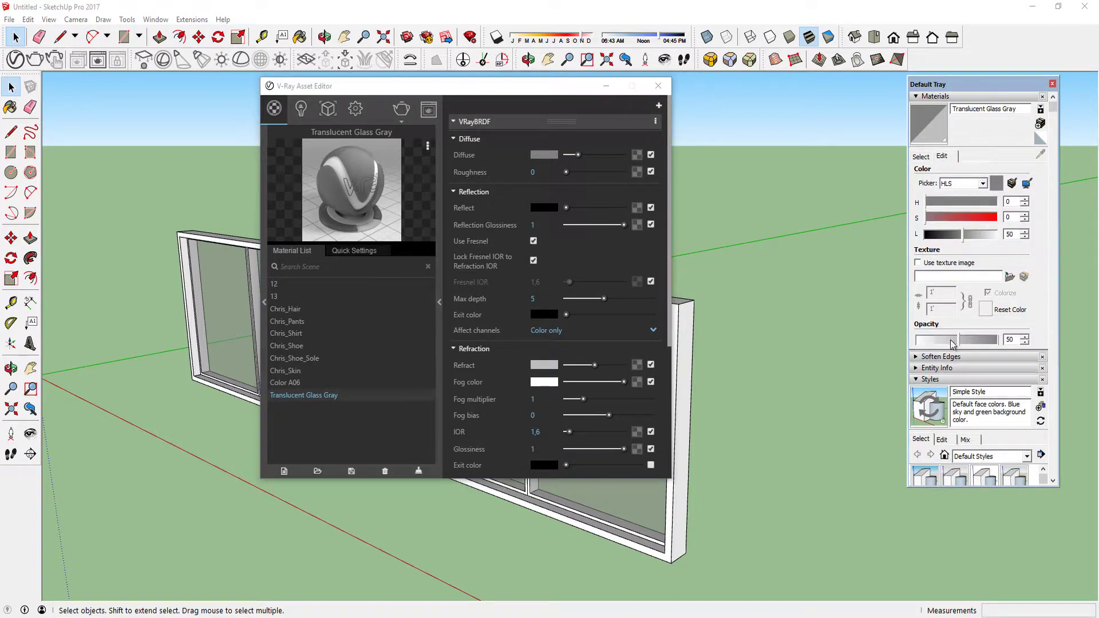
left_click_drag(953, 344, 908, 347)
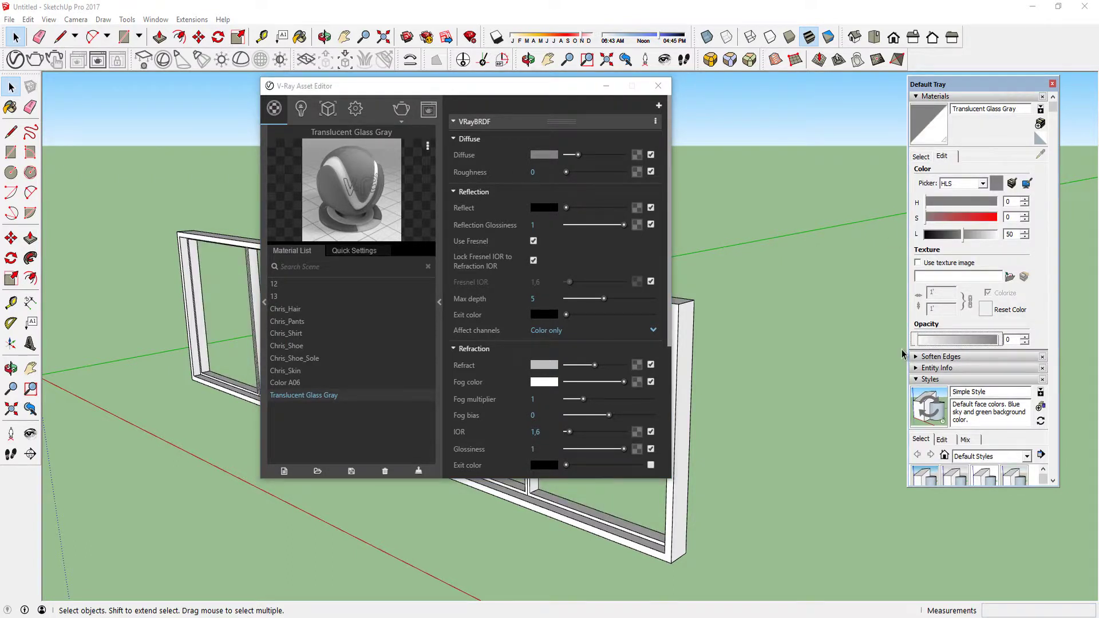
left_click(962, 346)
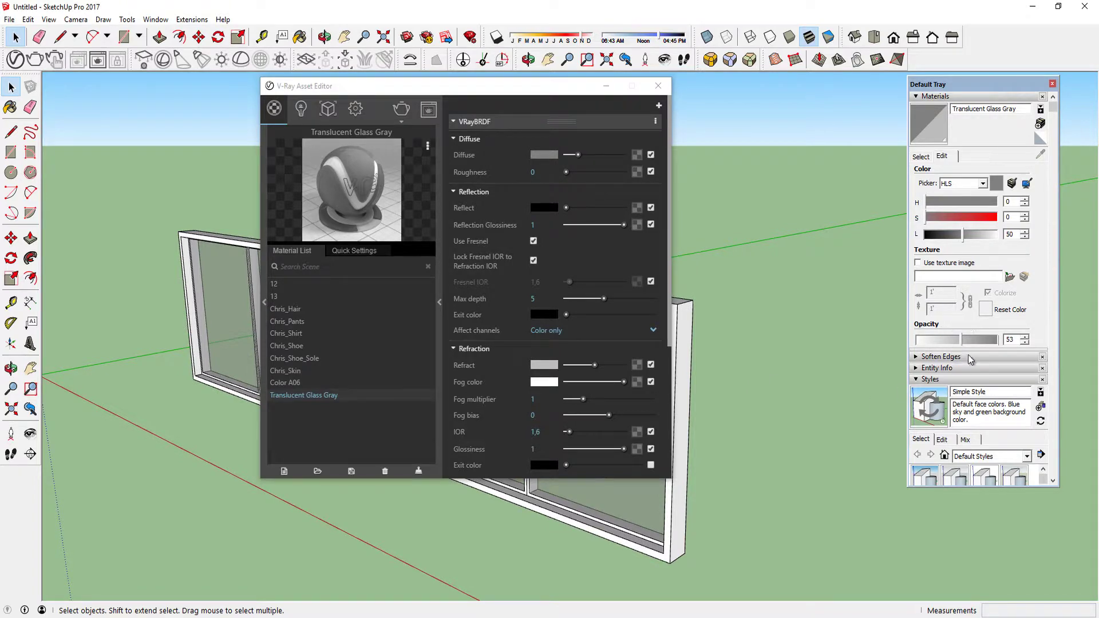
left_click_drag(963, 340, 915, 344)
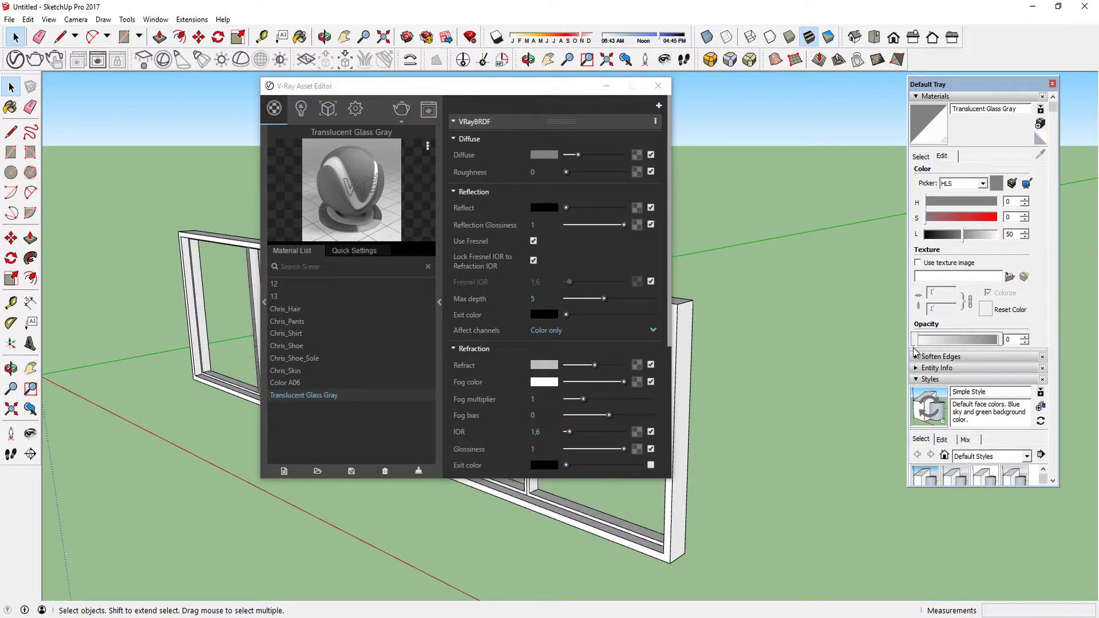
Set the Translucent Glass Gray material's Diffuse color to black and its Reflect and Refract colors to white
middle_click_drag(650, 490, 555, 408)
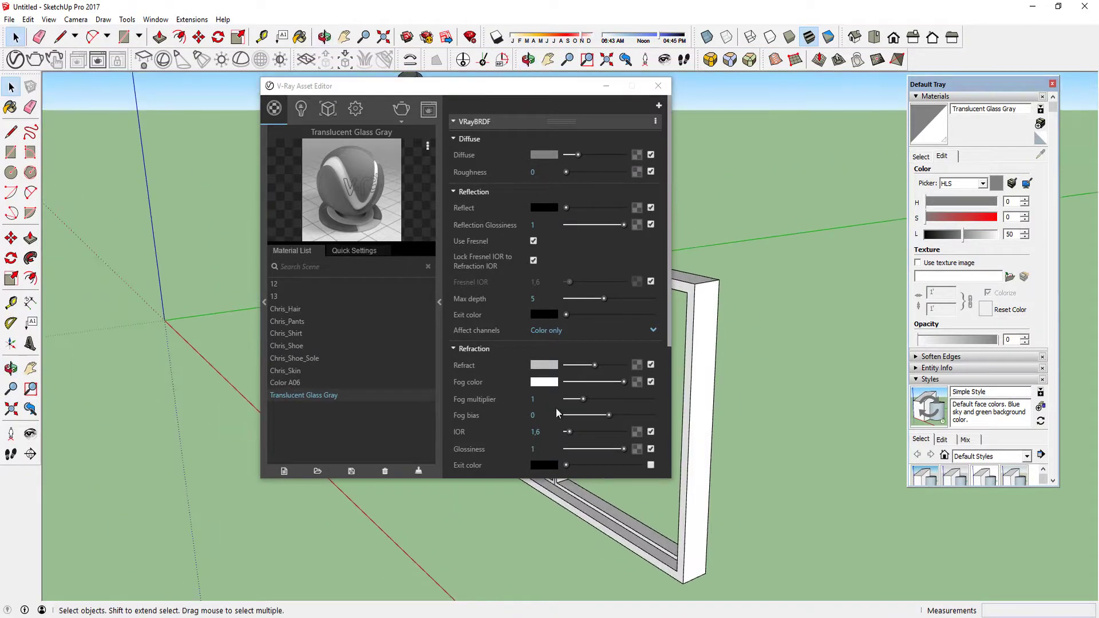
left_click_drag(598, 366, 606, 366)
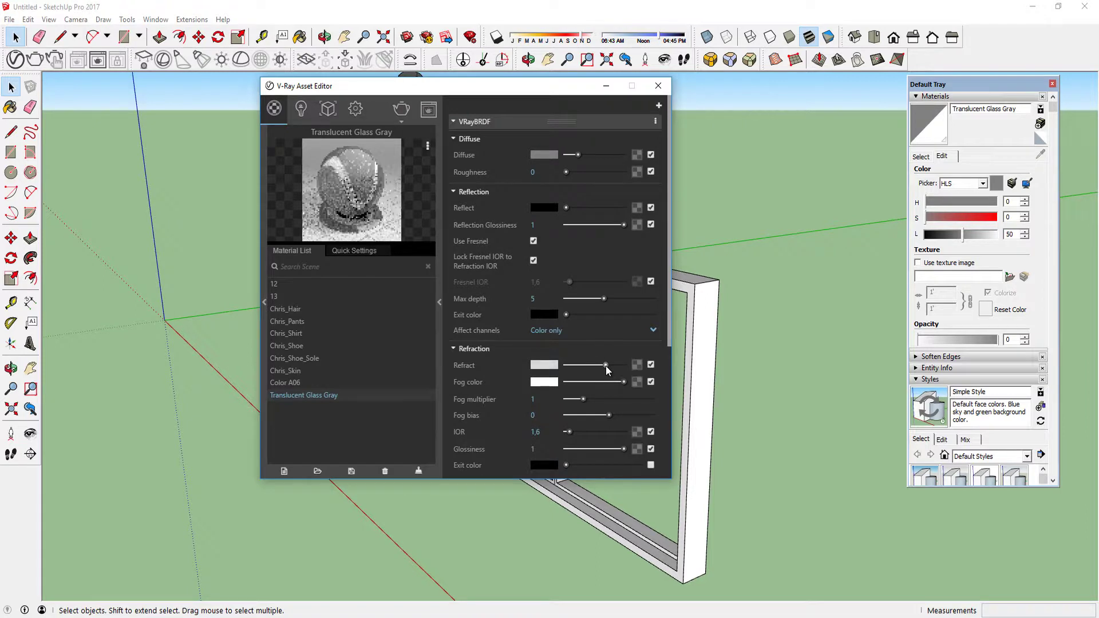
mouse_move(836, 284)
middle_mouse_down()
mouse_move(608, 318)
mouse_move(678, 345)
mouse_move(697, 322)
middle_mouse_up()
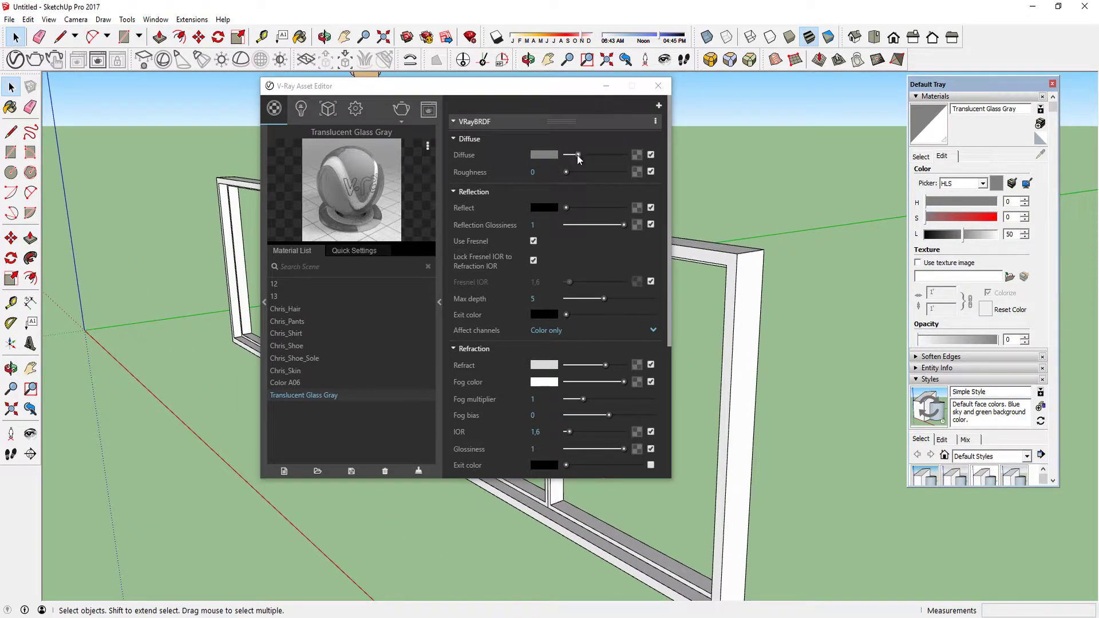
left_click_drag(577, 155, 564, 156)
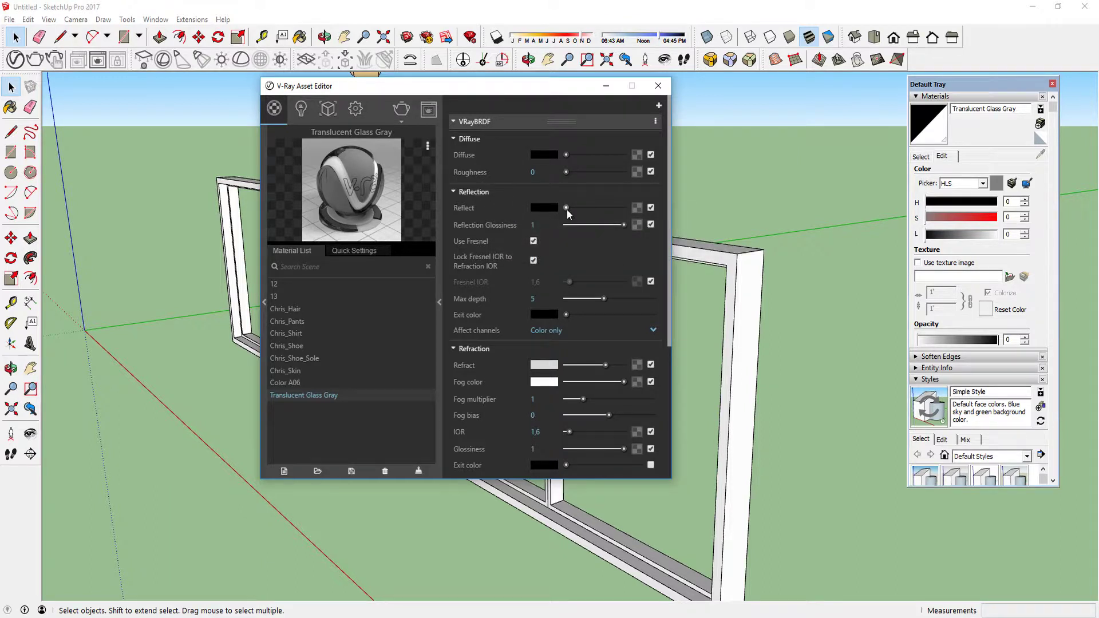
left_click_drag(567, 209, 621, 207)
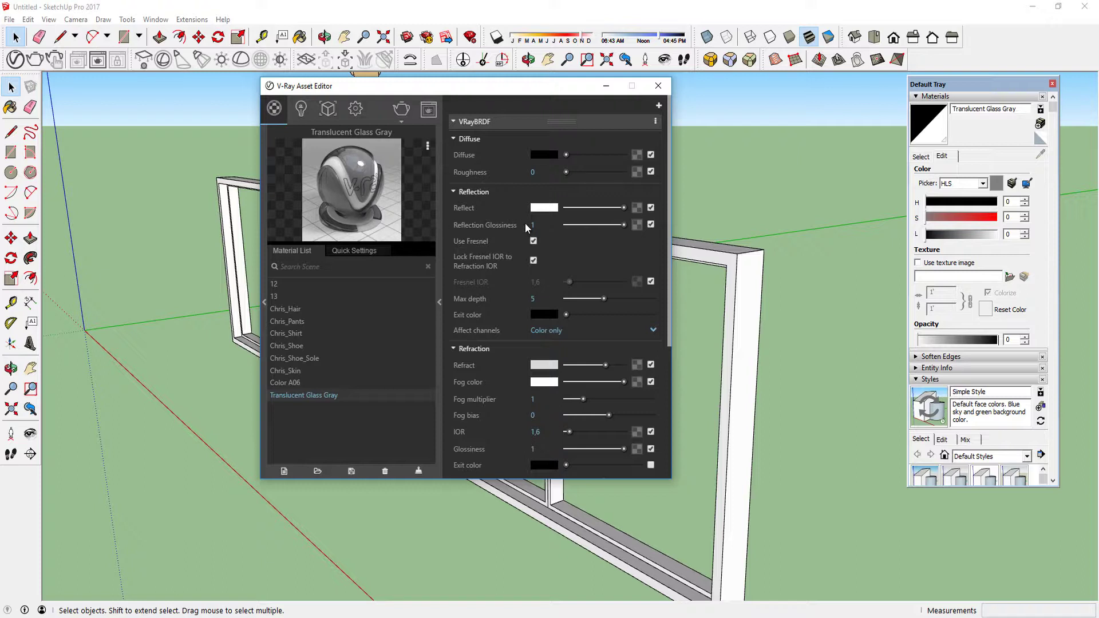
mouse_move(527, 228)
left_click_drag(606, 365, 566, 365)
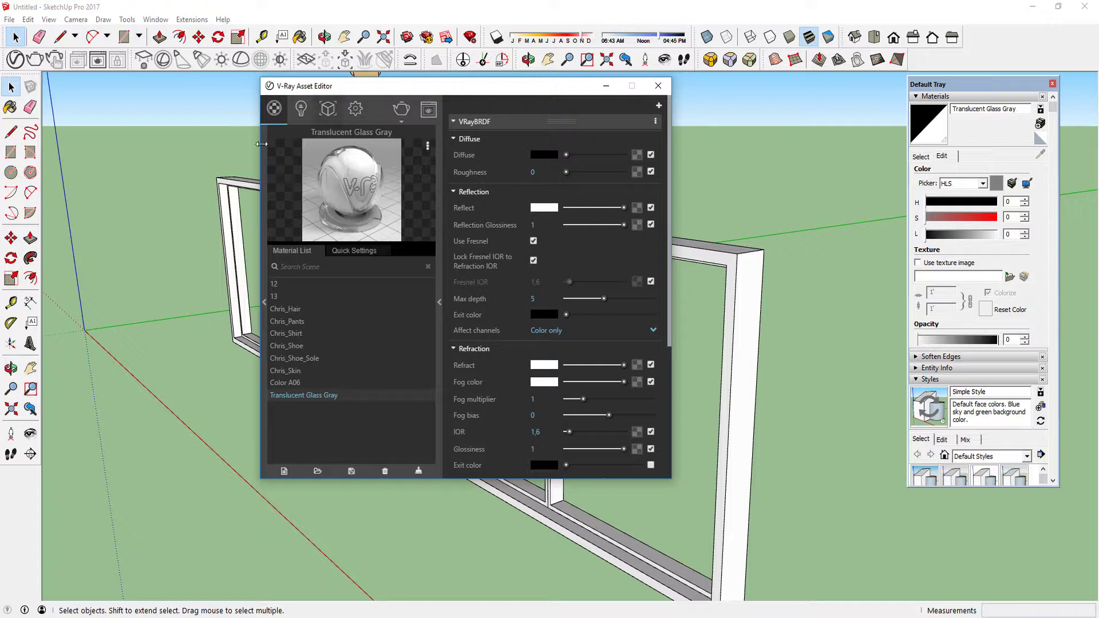
Compare the Refract settings of materials 12 and 13, trying a light gray Refract color on 13 and returning it to black
left_click(299, 293)
left_click(288, 282)
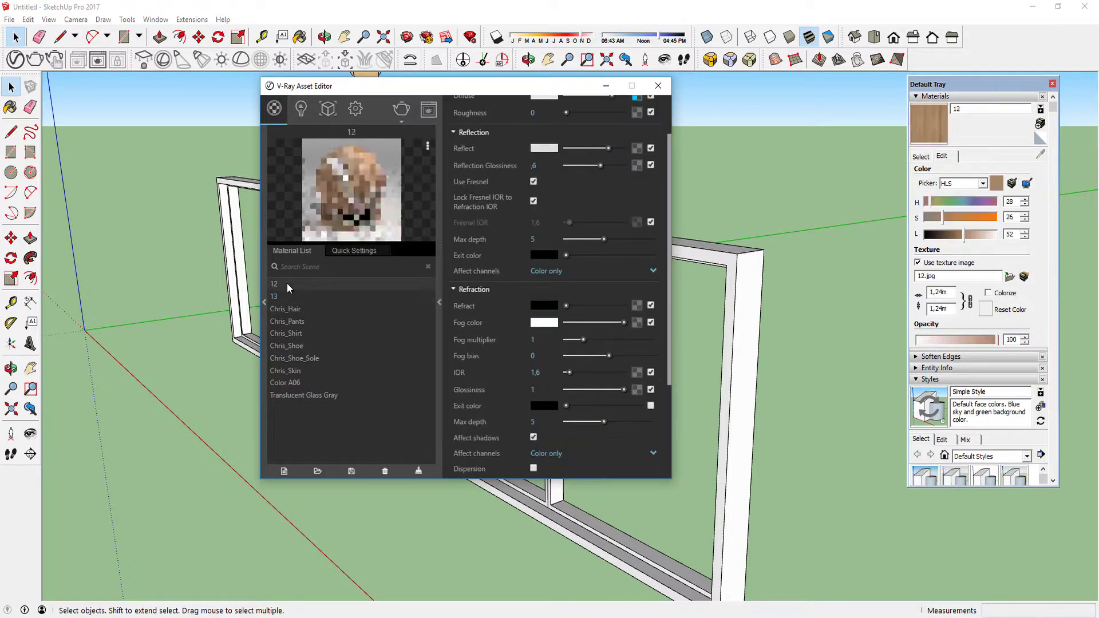
left_click(279, 294)
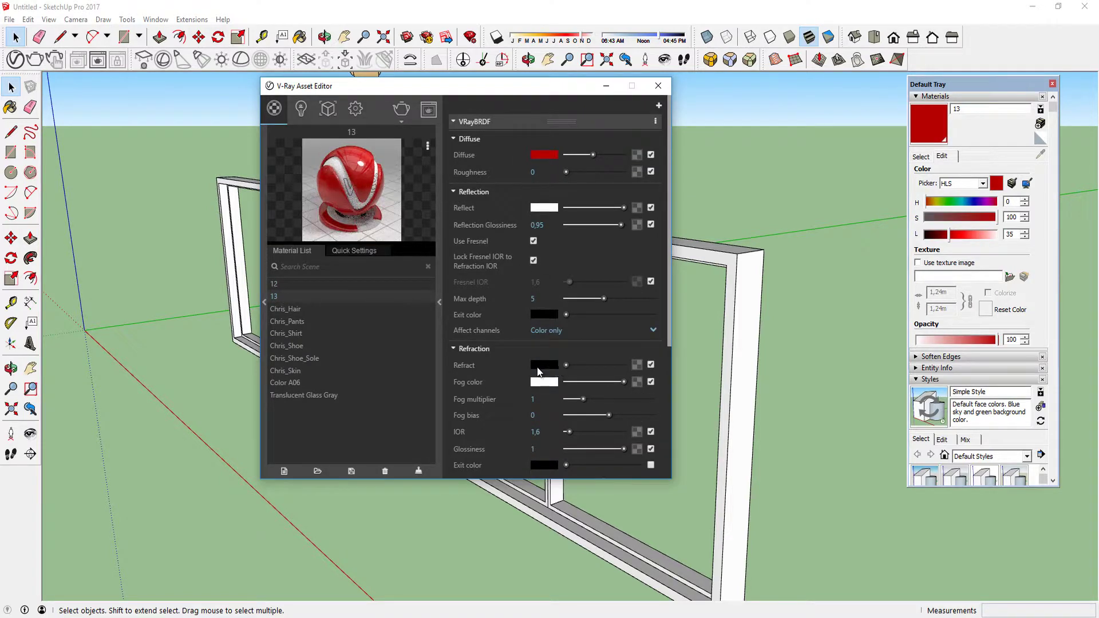
left_click(287, 283)
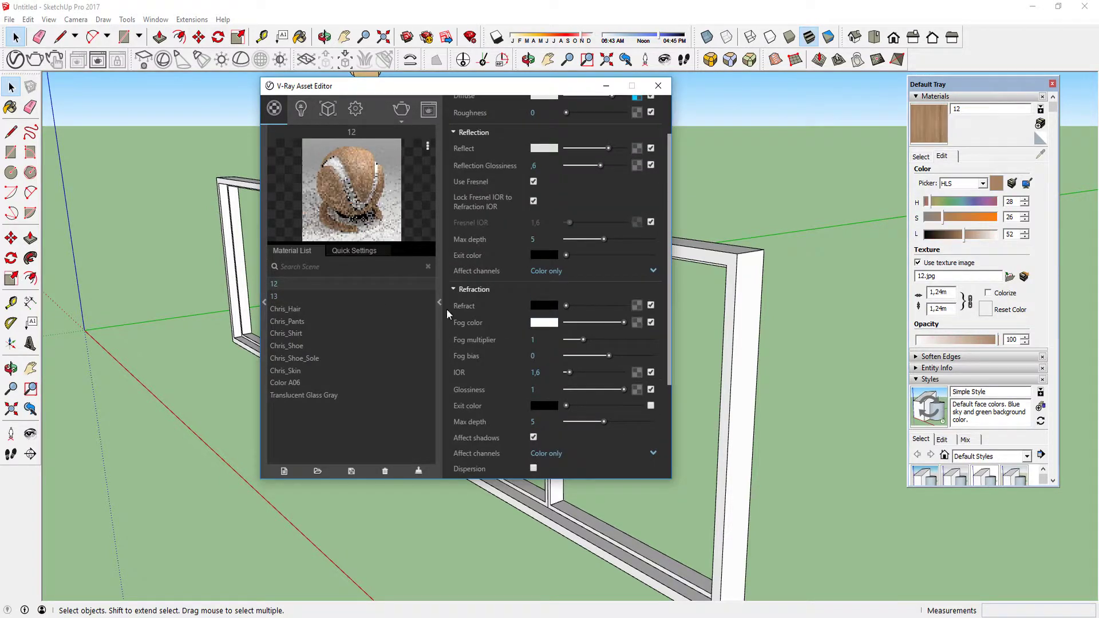
left_click(293, 297)
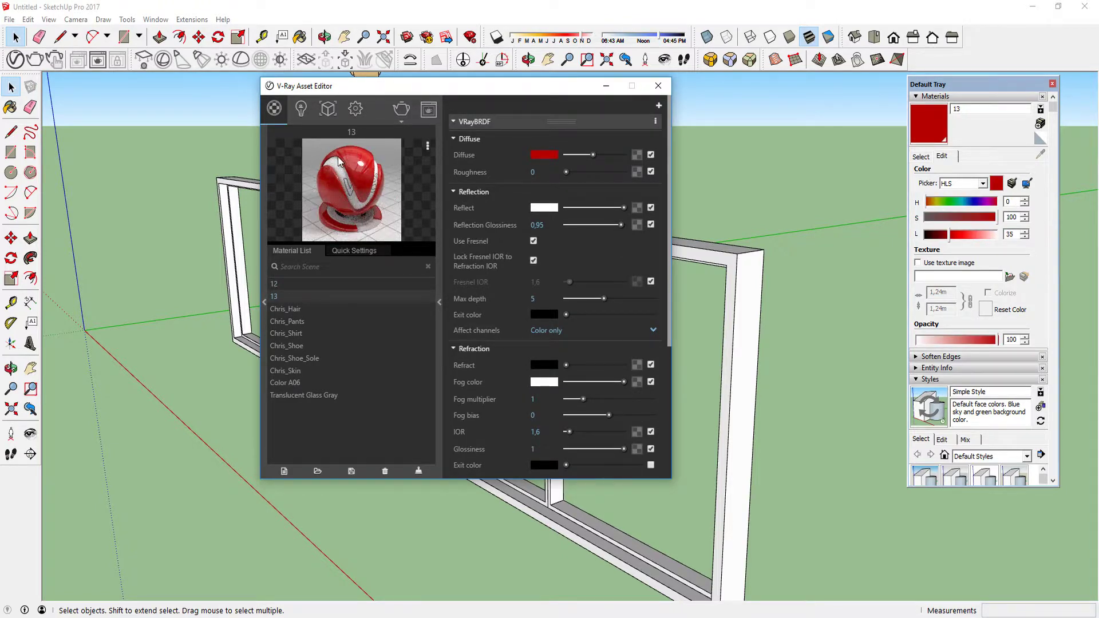
left_click_drag(567, 365, 603, 367)
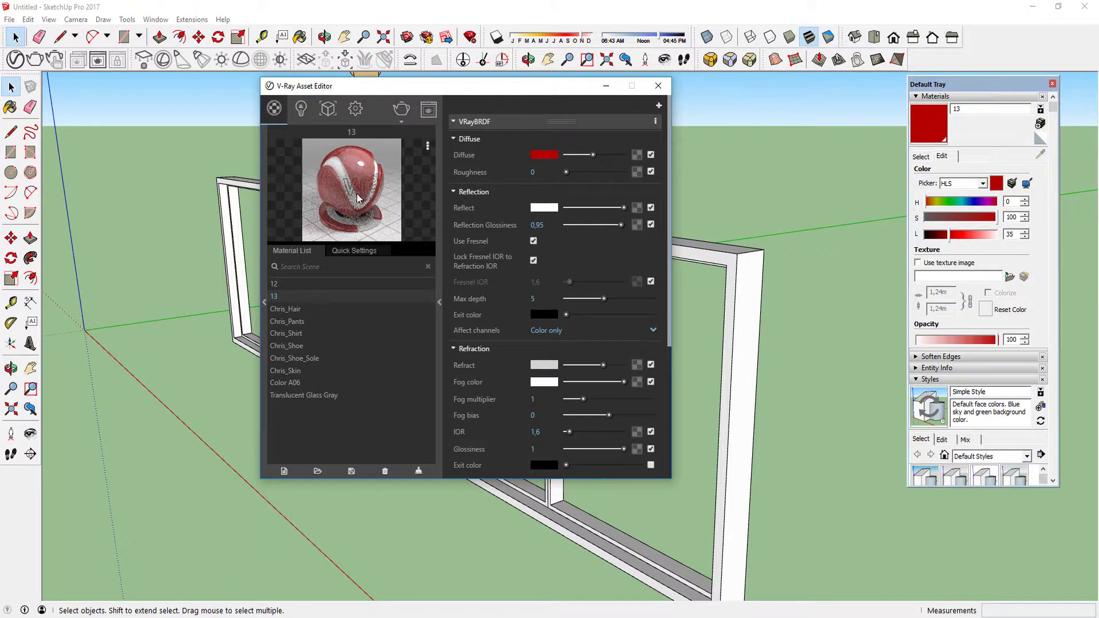
left_click_drag(594, 367, 567, 366)
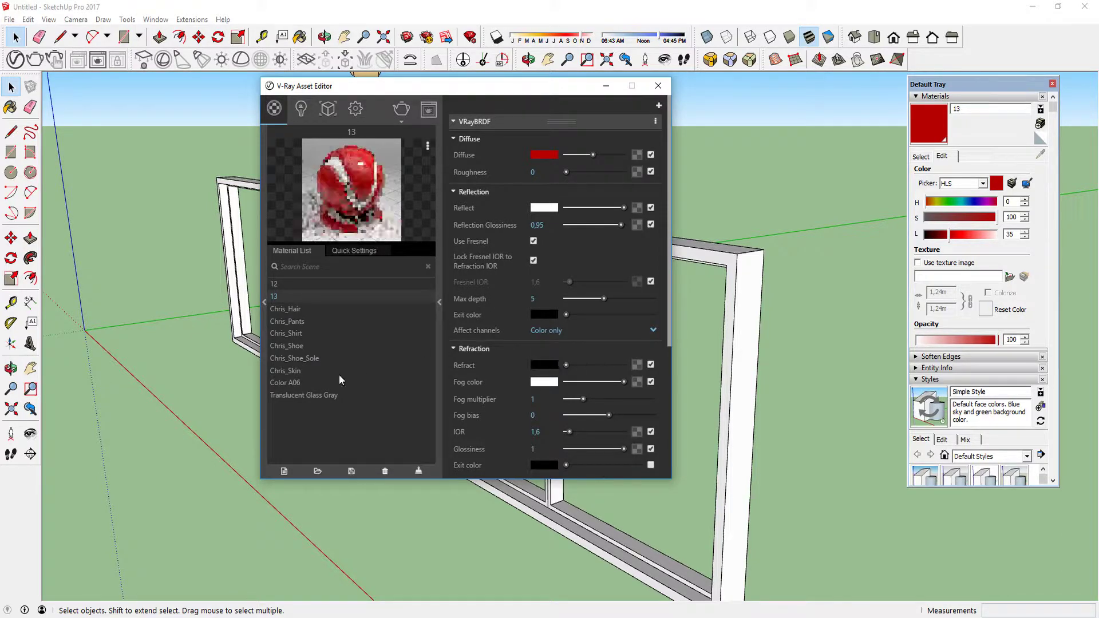
Rename the Translucent Glass Gray material to Vidro
left_click(288, 395)
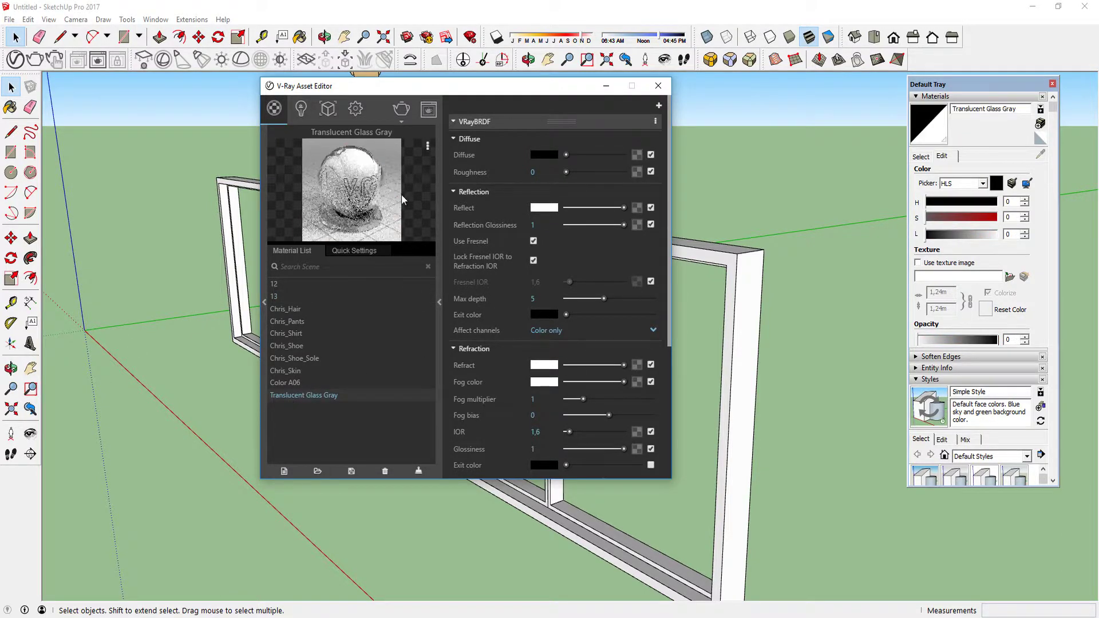
right_click(300, 394)
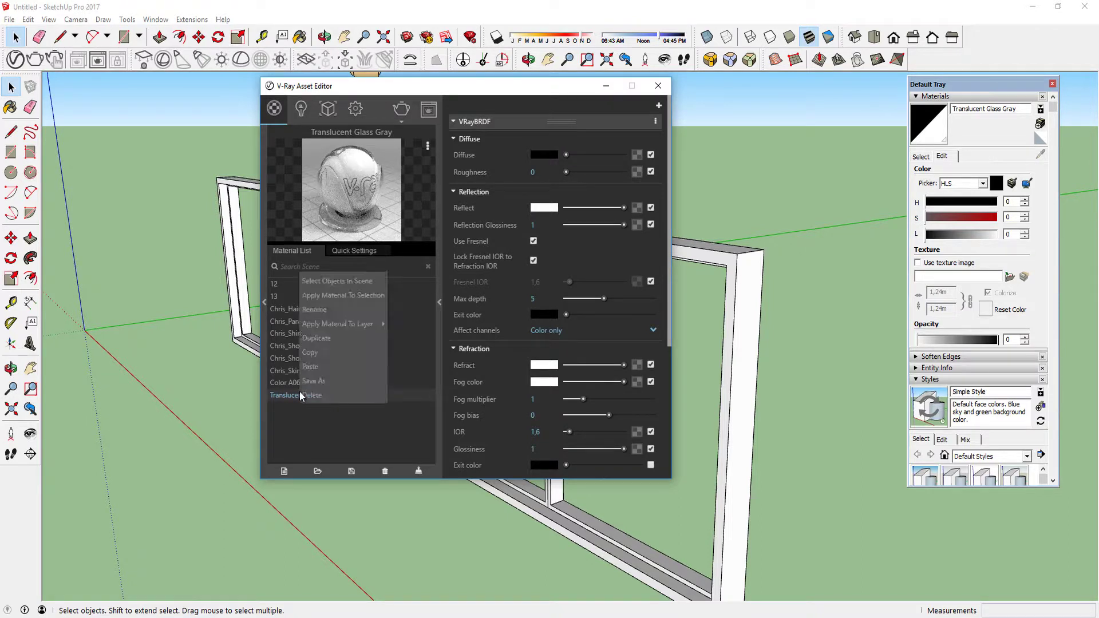
left_click(333, 315)
type("V")
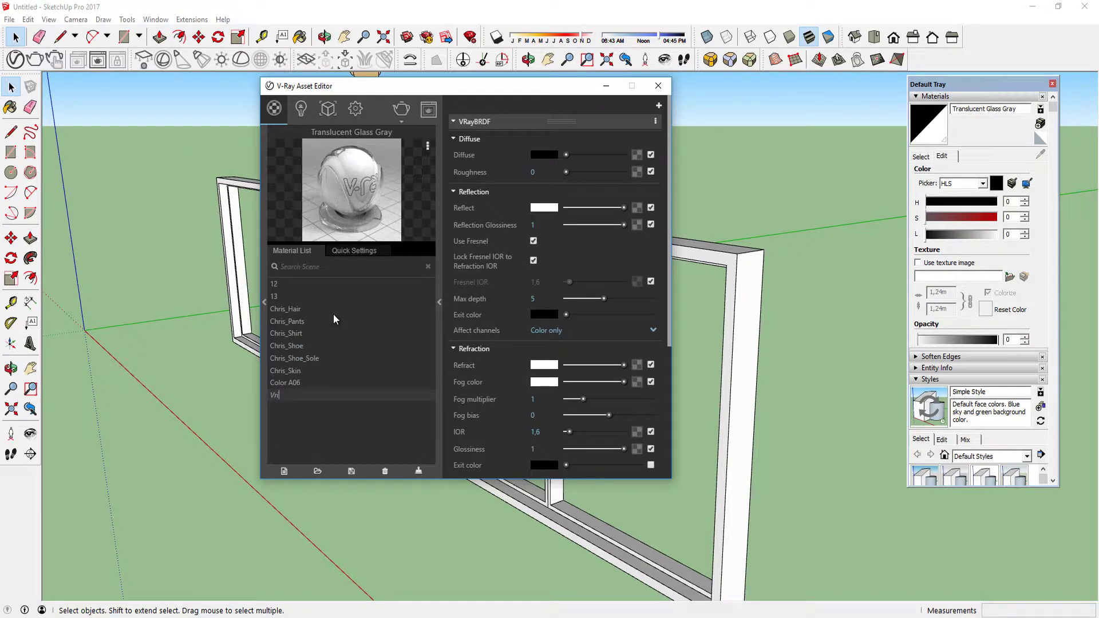
type("idro")
key("Return")
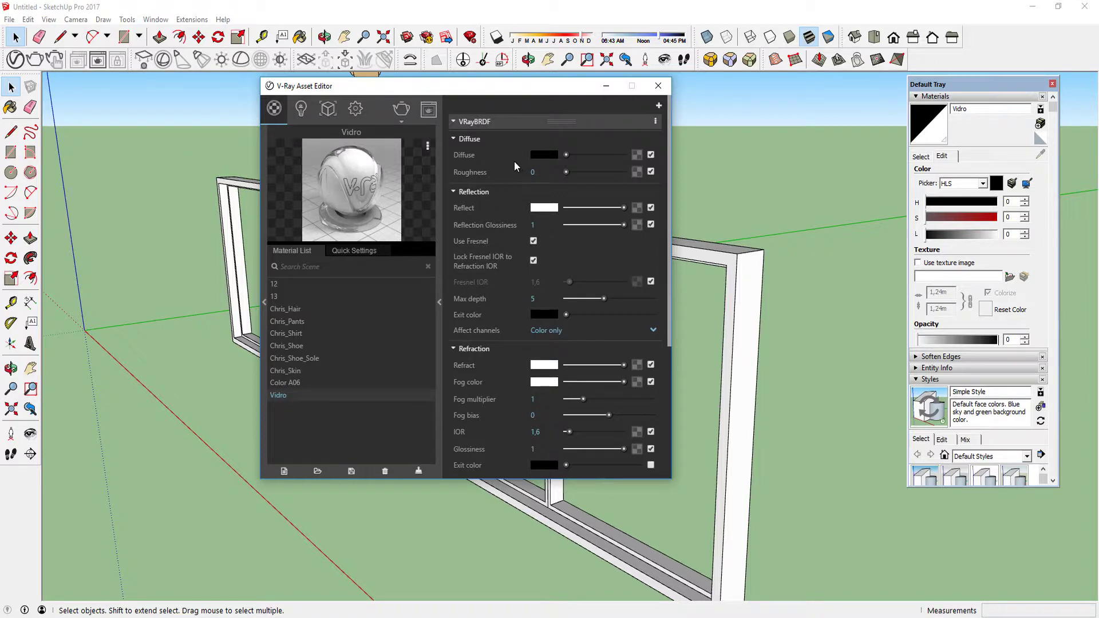
Try tinting the Vidro glass with a bright red Fog color and a Fog multiplier of ,1
middle_click_drag(712, 417, 447, 258)
middle_click_drag(240, 292, 234, 320)
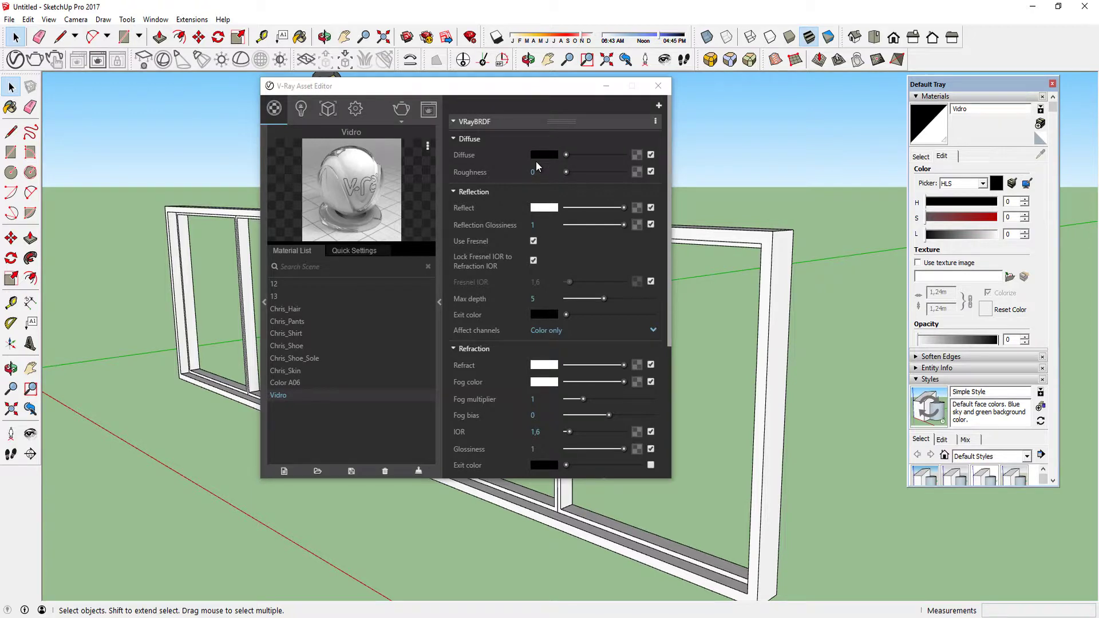
left_click(541, 382)
left_click(403, 120)
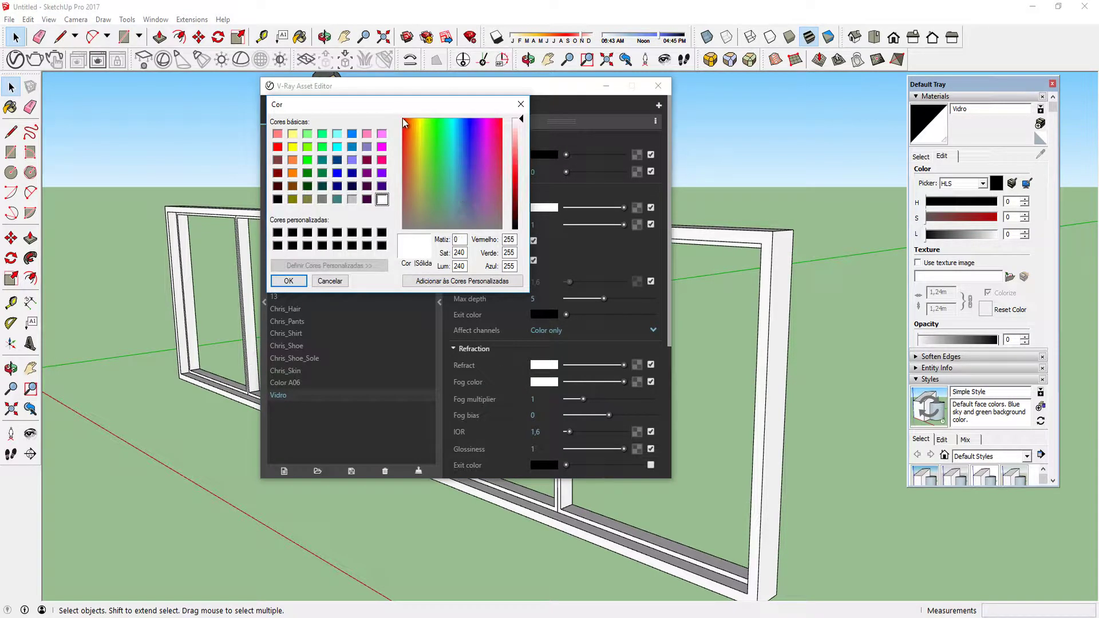
left_click(519, 168)
left_click(289, 281)
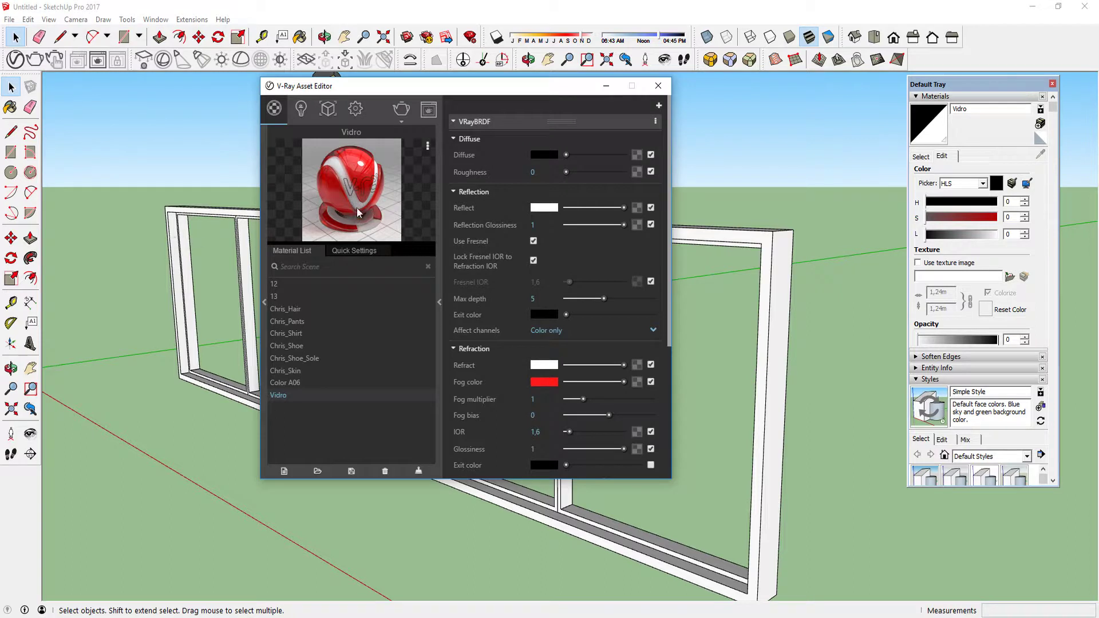
left_click(526, 402)
type(",1")
key("Return")
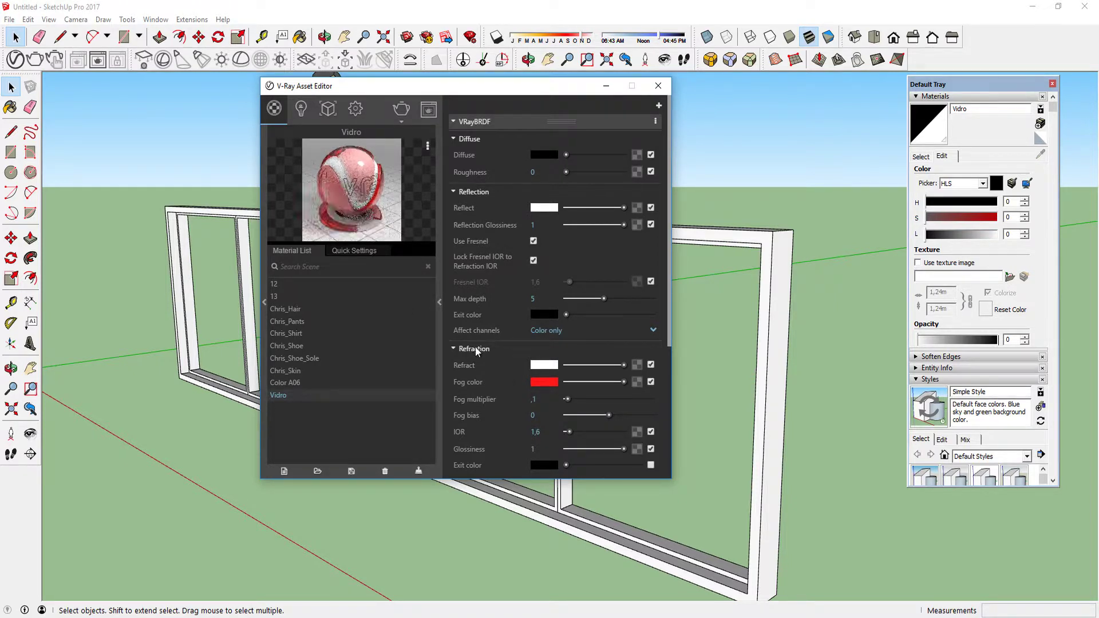
Return Vidro's Fog color to white and its Fog multiplier to 1
mouse_move(623, 365)
left_mouse_down()
mouse_move(552, 369)
mouse_move(626, 366)
left_mouse_up()
left_click(553, 385)
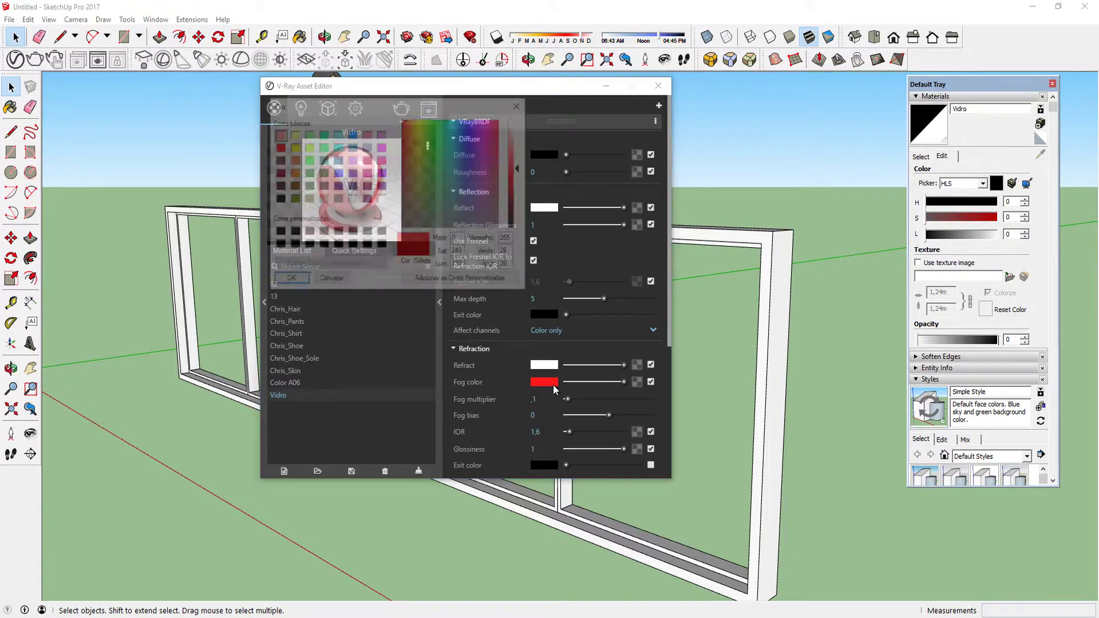
left_click(382, 200)
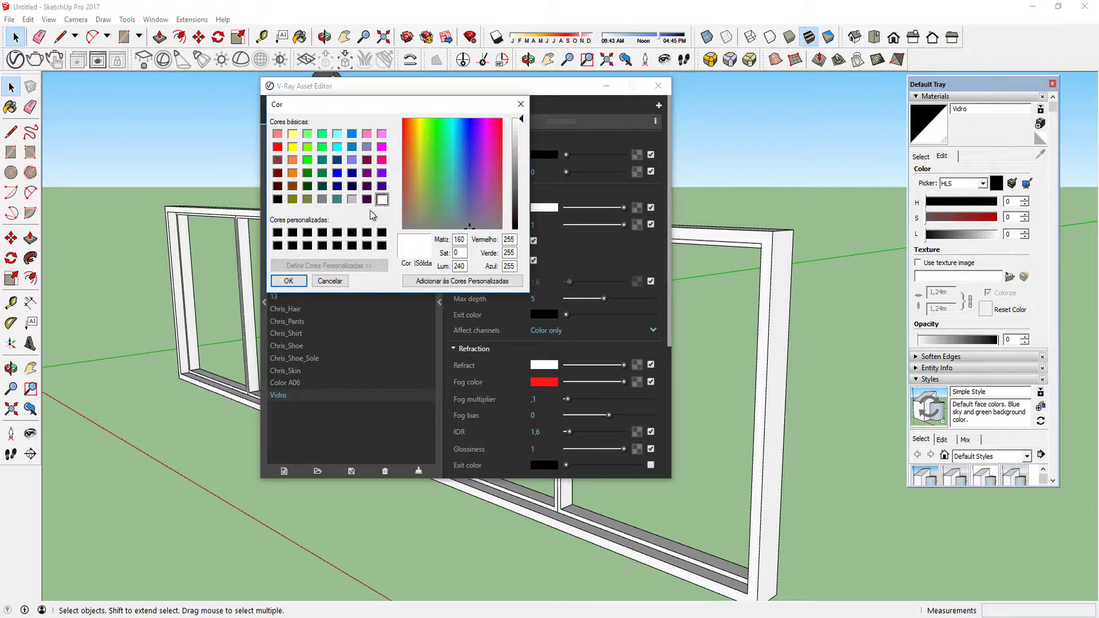
left_click(288, 281)
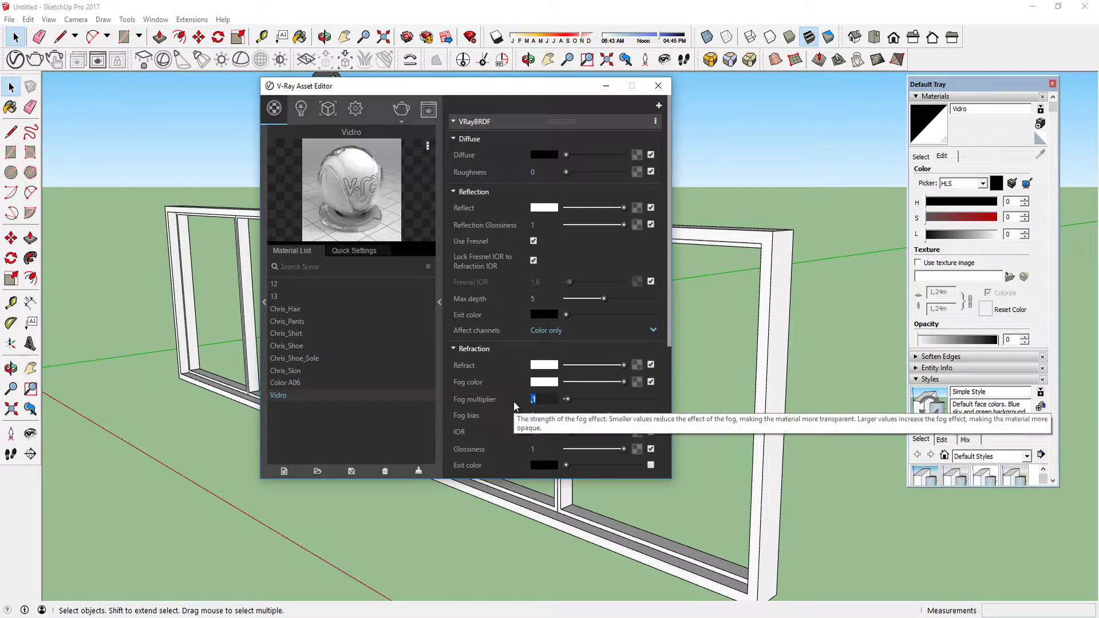
key("Return")
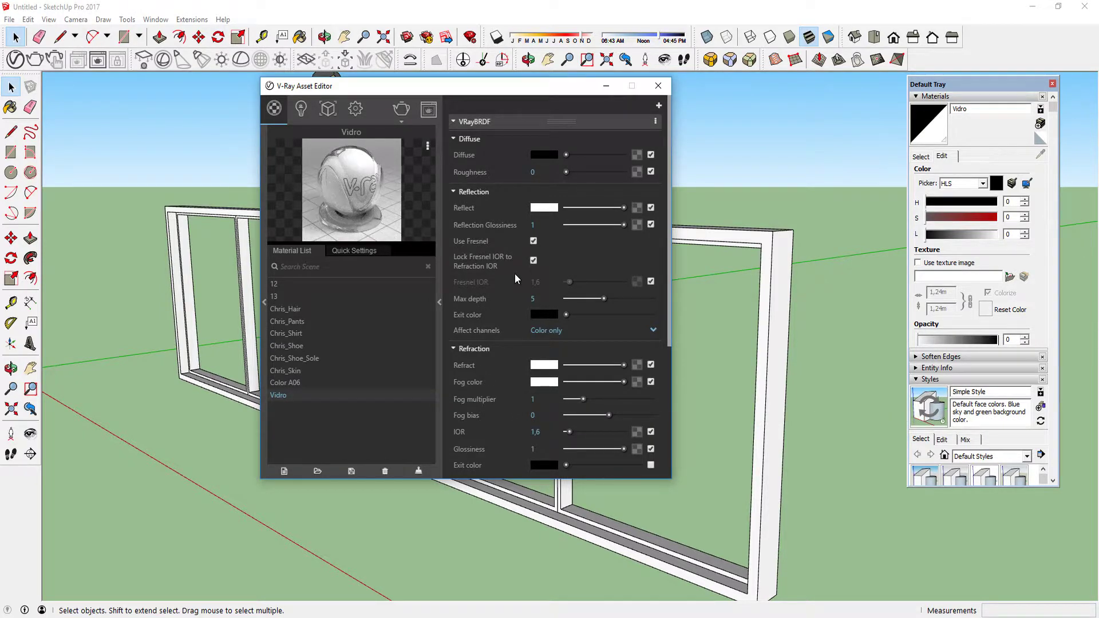
Close the V-Ray Asset Editor and render the whole window to check the glass, closing the render windows when done
left_click(658, 85)
middle_click_drag(400, 270, 490, 322)
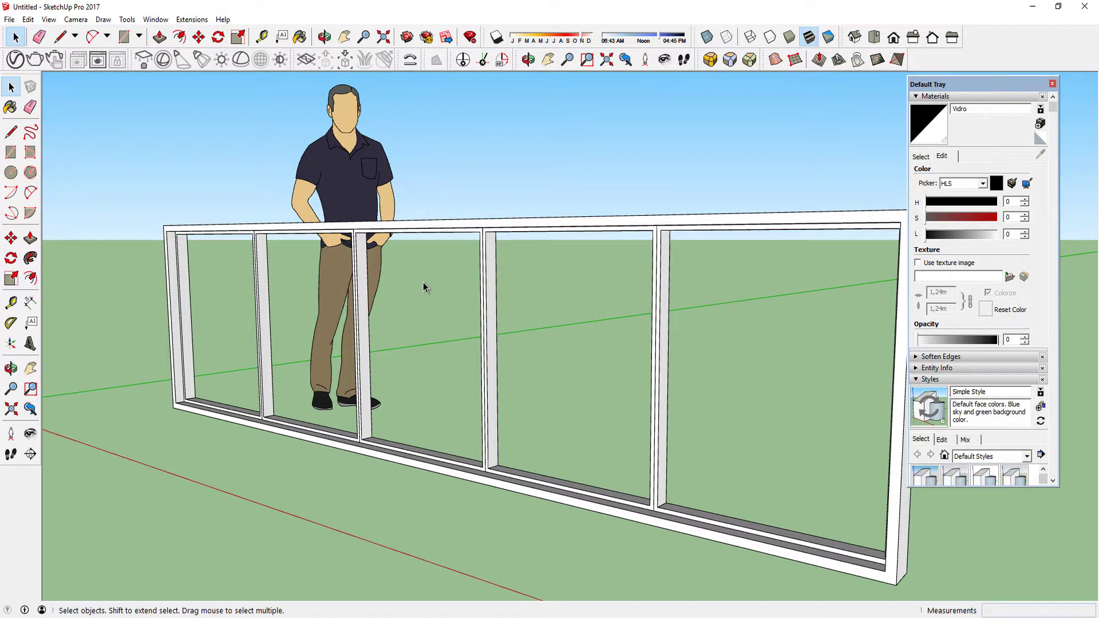
scroll(426, 301, "down", 1)
scroll(426, 301, "up", 2)
left_click(30, 61)
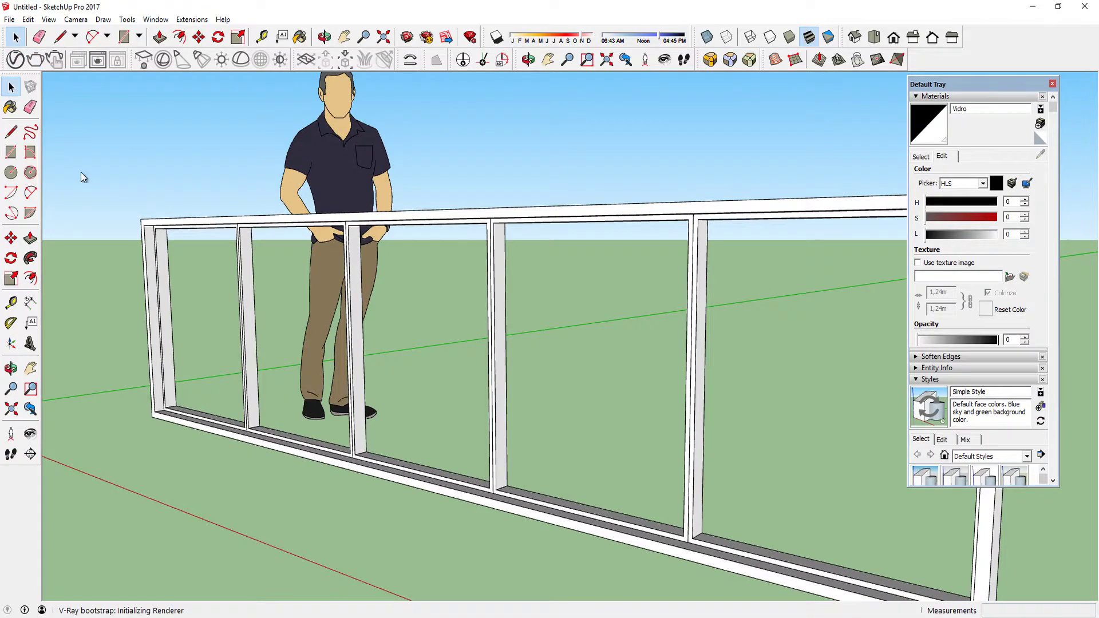
middle_click_drag(246, 323, 235, 307)
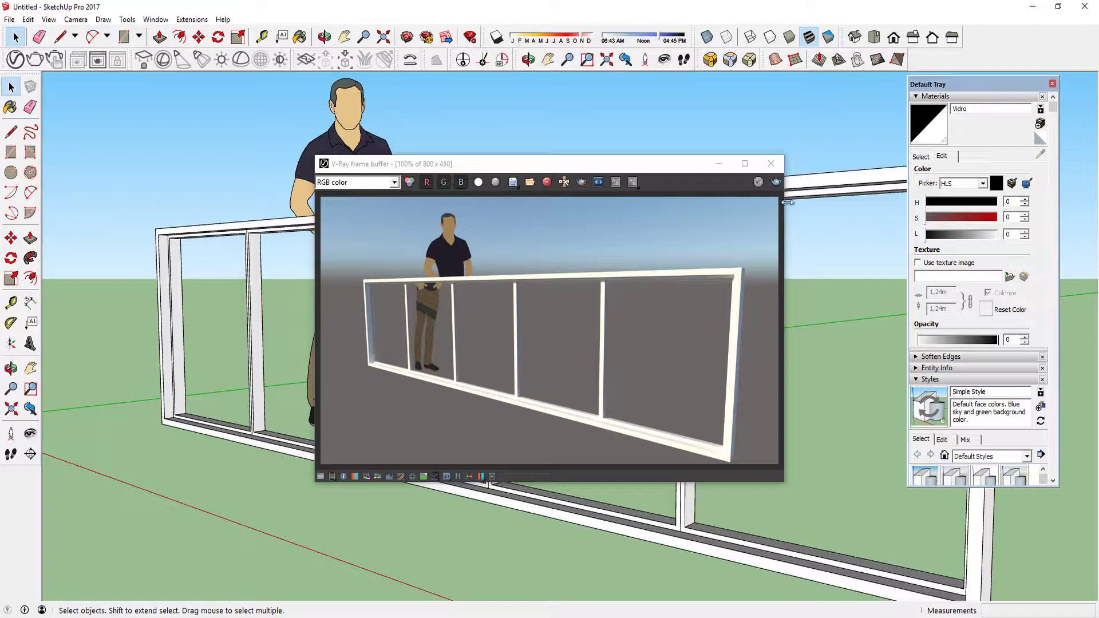
left_click(771, 164)
left_click(652, 200)
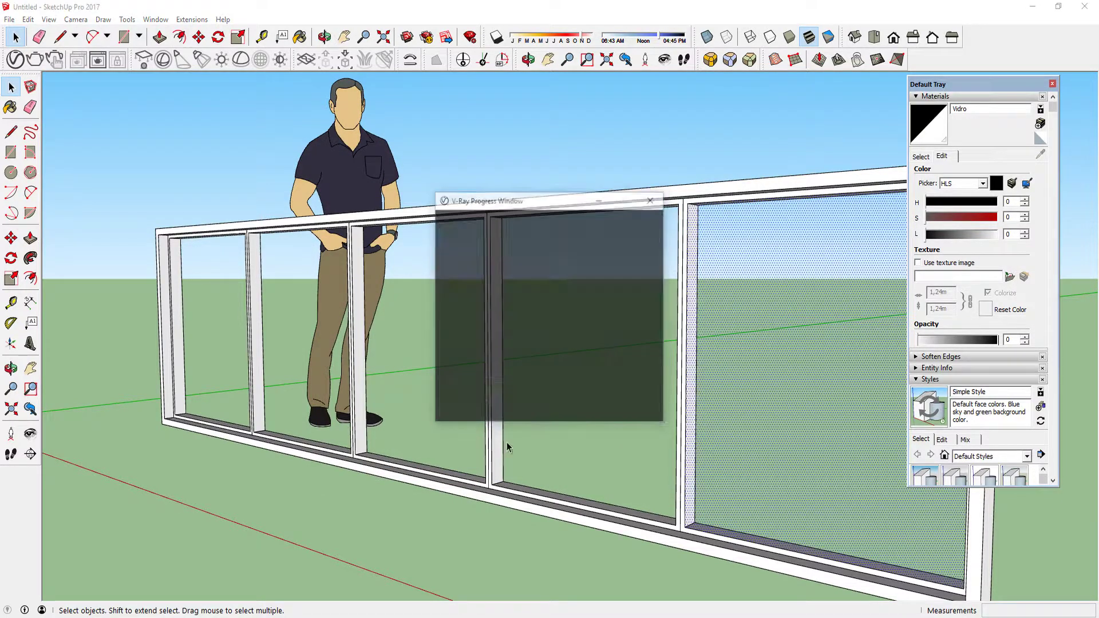
Select the nearest glass pane and inspect its position and thickness within the frame from the side
middle_click_drag(507, 442, 288, 127)
left_click(244, 337)
scroll(313, 93, "up", 2)
scroll(312, 95, "up", 2)
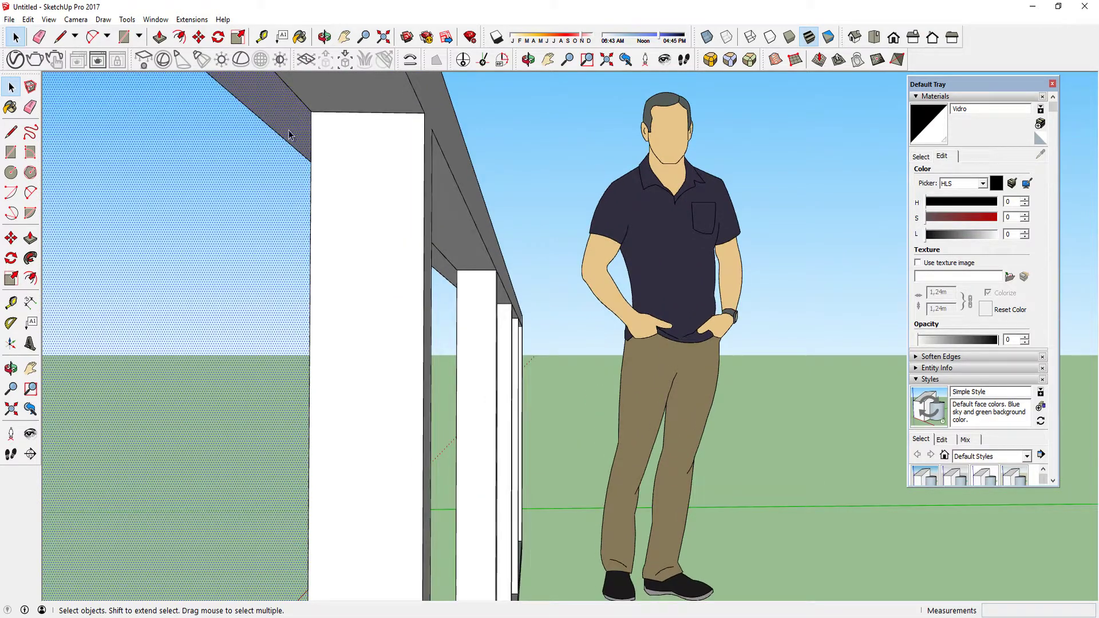
scroll(372, 194, "down", 2)
middle_click_drag(395, 258, 584, 331)
scroll(560, 326, "up", 2)
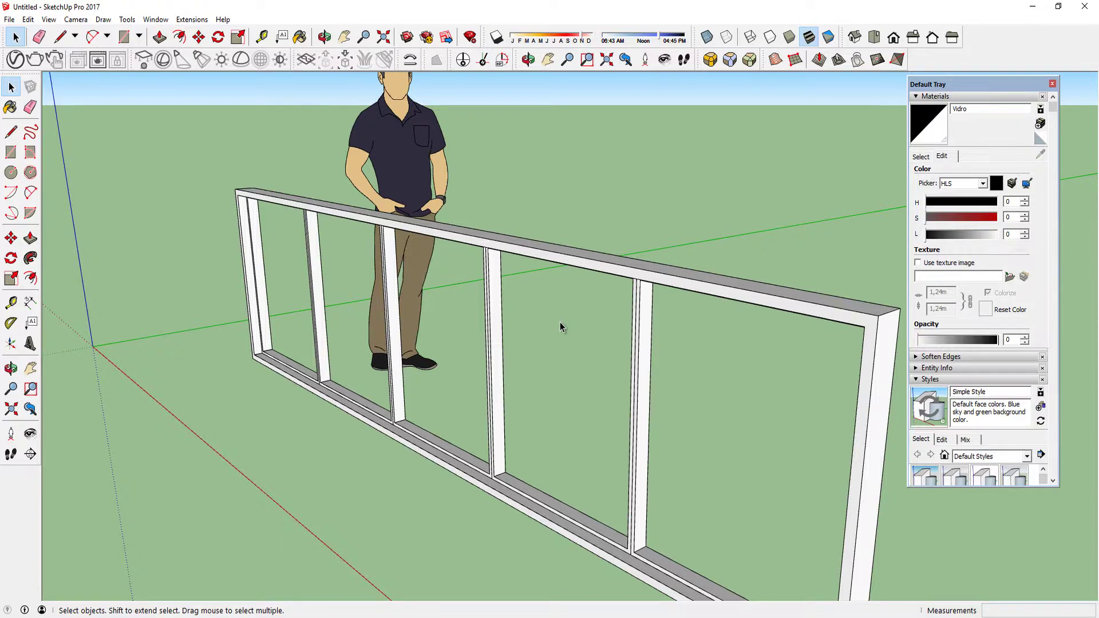
Retrace an edge of each of the five window openings on the man's side to fill them with a second layer of faces
key("l")
mouse_move(559, 324)
middle_mouse_down()
mouse_move(351, 324)
mouse_move(252, 291)
mouse_move(319, 292)
mouse_move(380, 258)
middle_mouse_up()
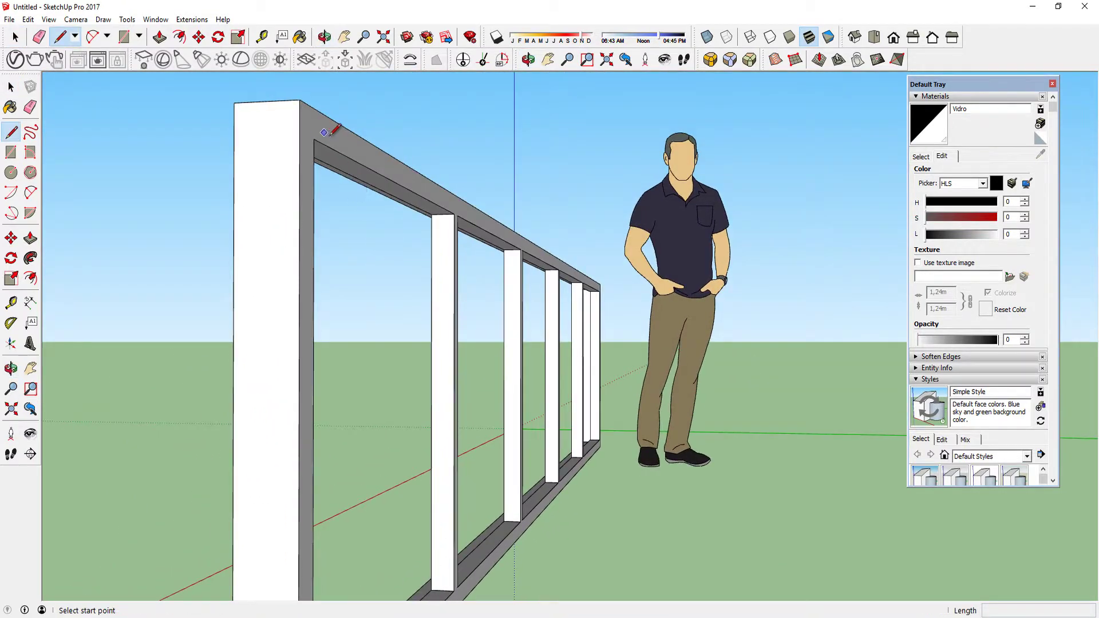
scroll(314, 140, "up", 2)
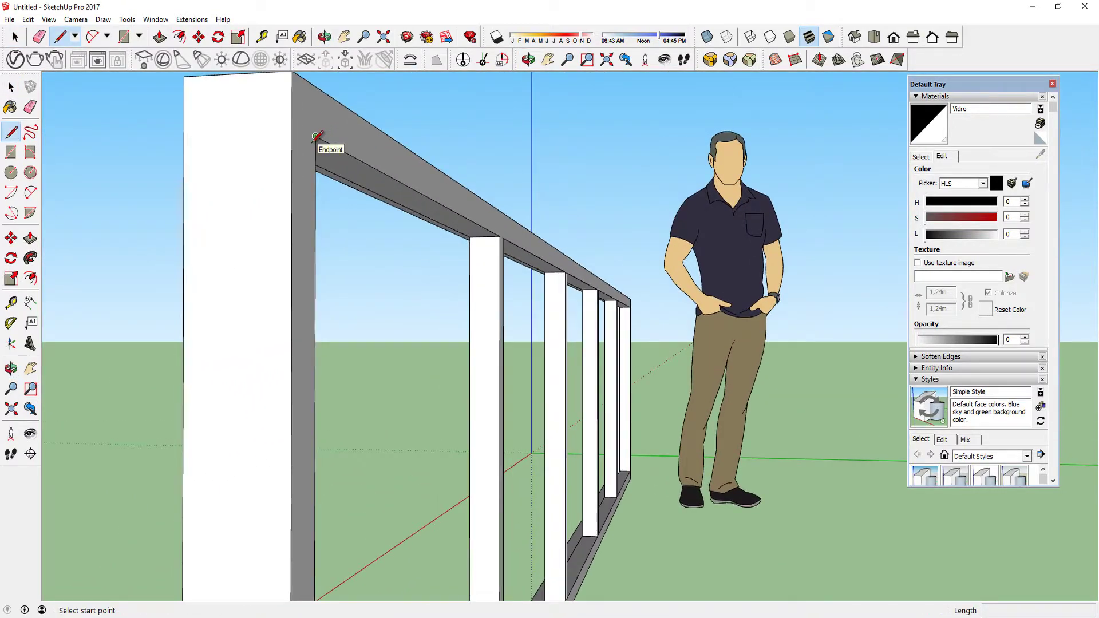
left_click(315, 144)
key("Escape")
left_click(315, 137)
left_click(339, 149)
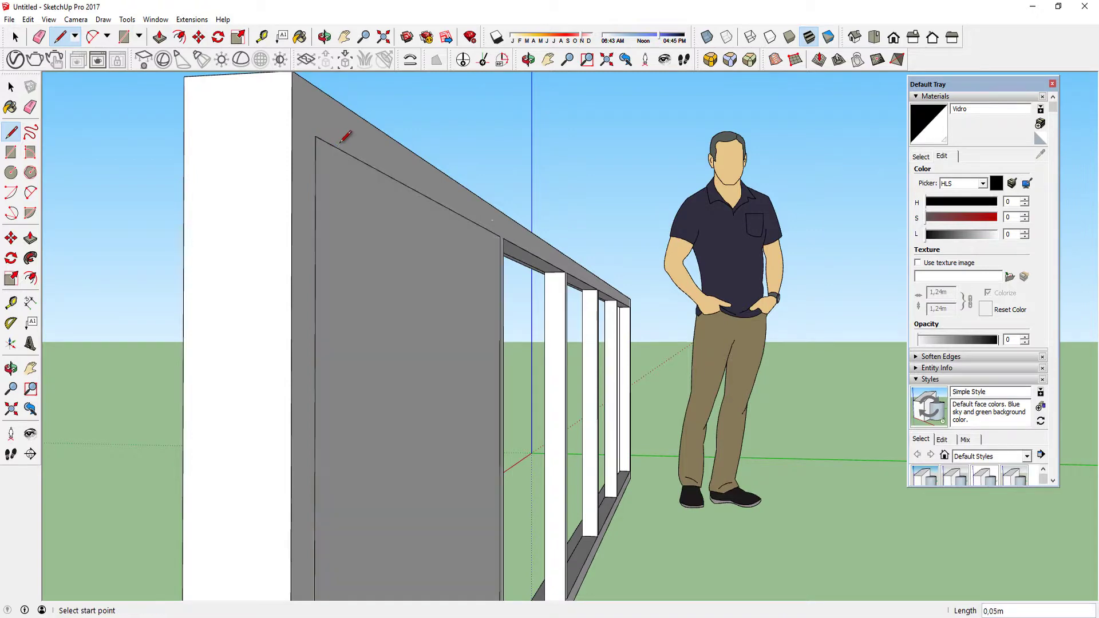
left_click(504, 239)
middle_click_drag(528, 236, 486, 294)
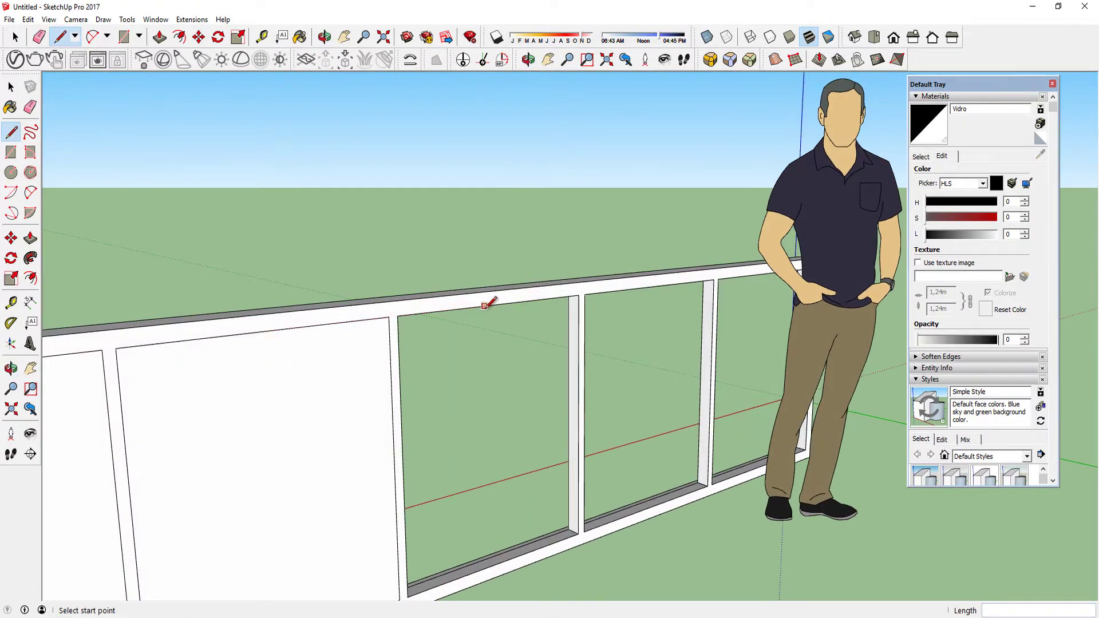
left_click(582, 290)
left_click(608, 288)
left_click(716, 275)
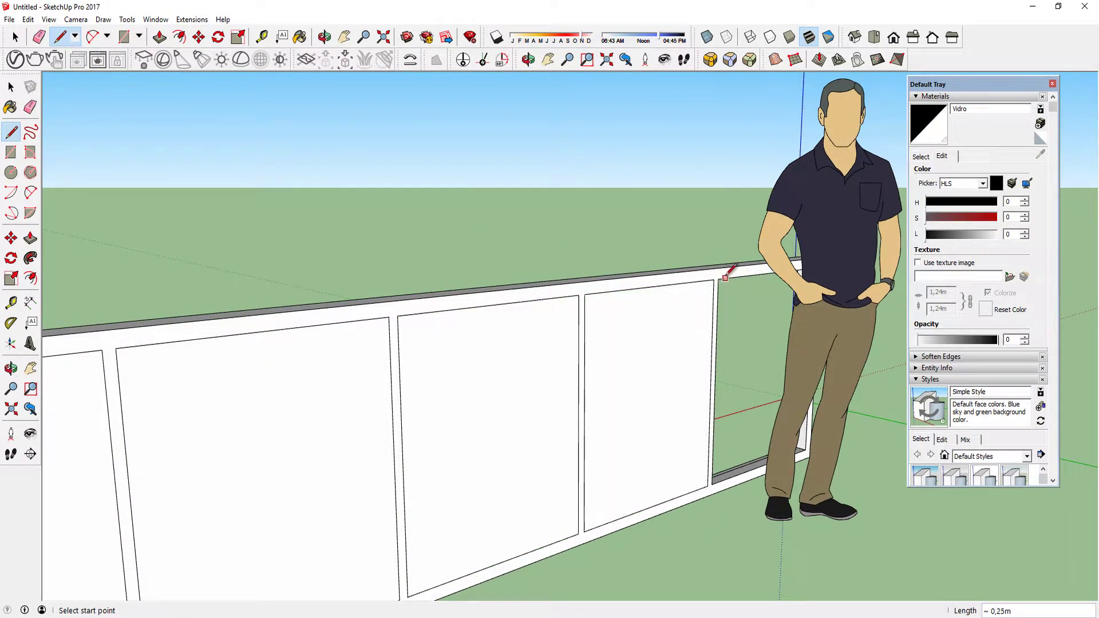
left_click(737, 270)
left_click(745, 272)
Paint the five new pane faces on the man's side of the window with the Vidro material
key("space")
key("b")
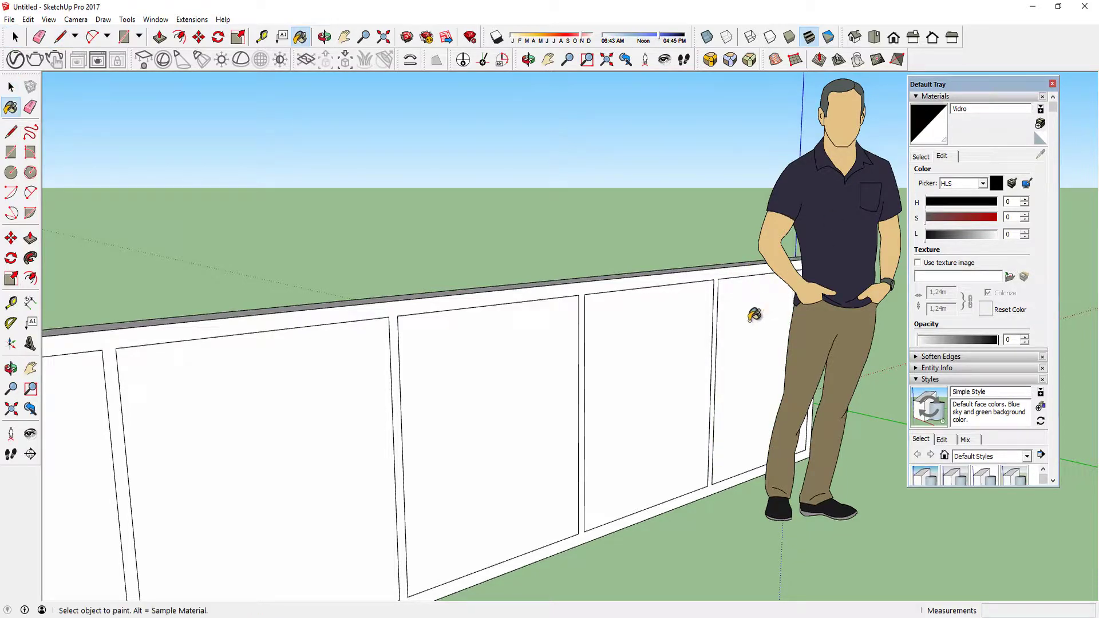
left_click(754, 316)
left_click(658, 347)
left_click(539, 386)
scroll(531, 386, "down", 3)
left_click(428, 424)
left_click(284, 459)
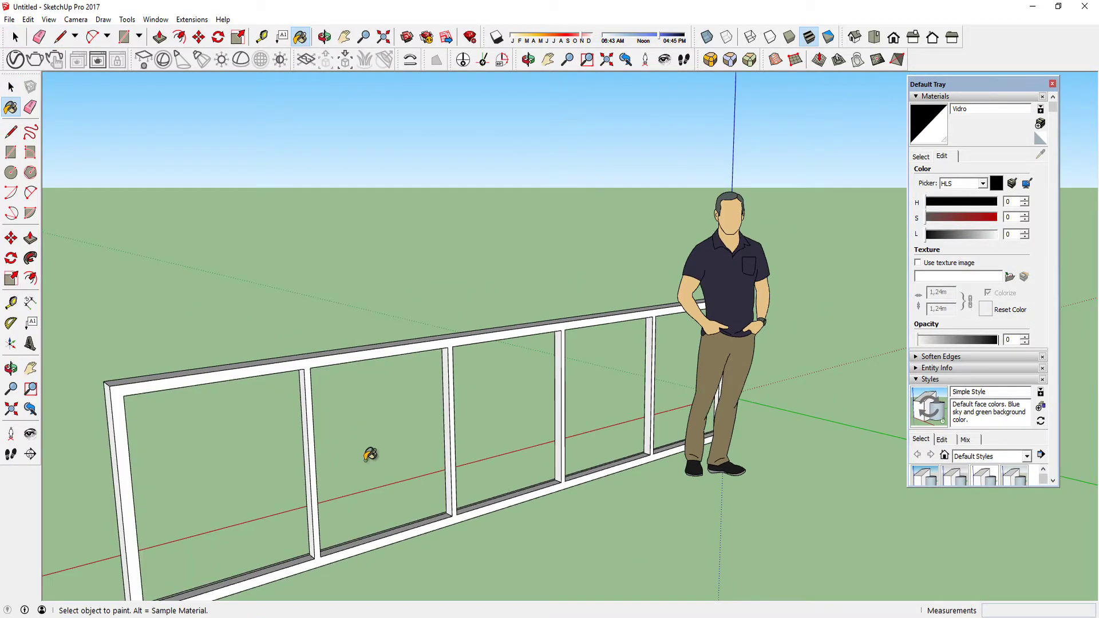
Render the window from the front with V-Ray and examine the double-faced glass closely in front of the man
mouse_move(368, 457)
middle_mouse_down()
mouse_move(736, 451)
mouse_move(610, 434)
mouse_move(743, 481)
mouse_move(695, 441)
middle_mouse_up()
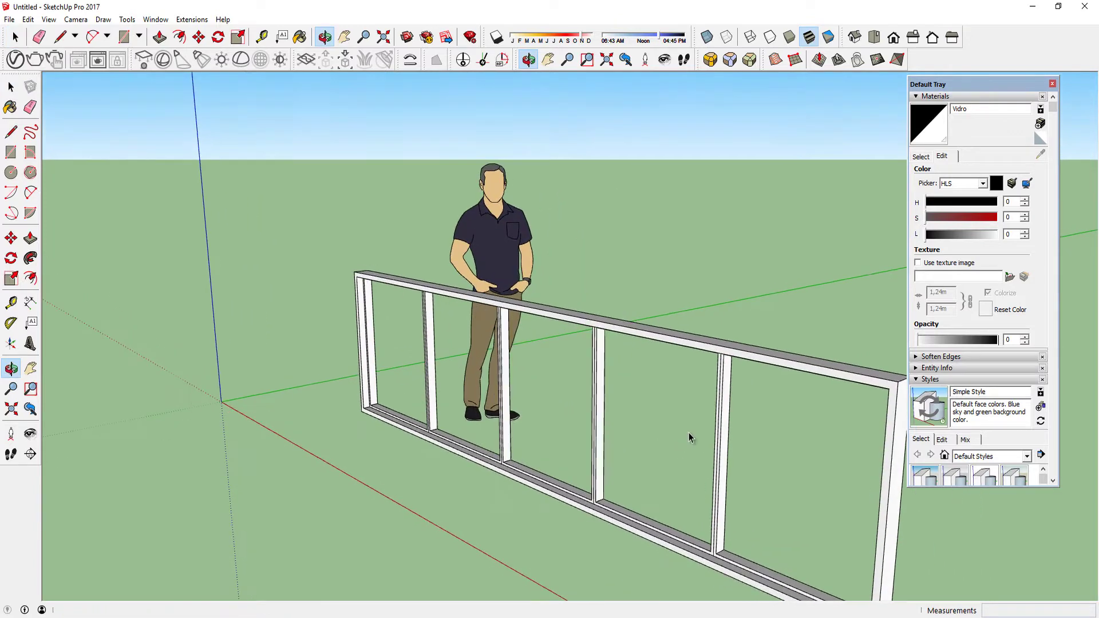
scroll(693, 438, "down", 2)
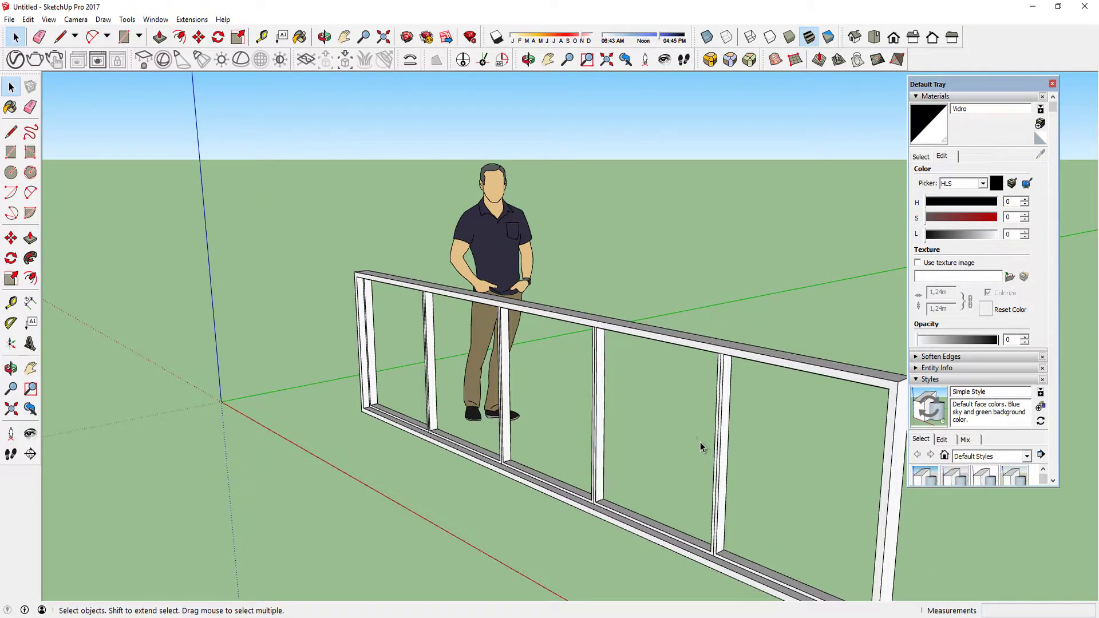
scroll(702, 444, "up", 3)
middle_click_drag(599, 442, 359, 380)
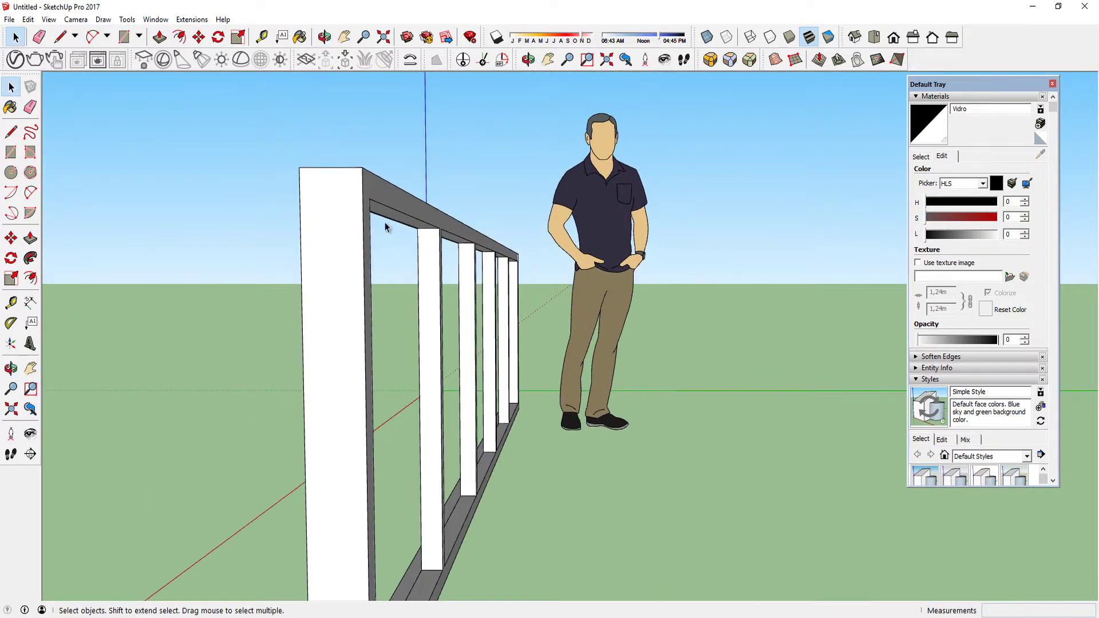
middle_click_drag(419, 296, 640, 367)
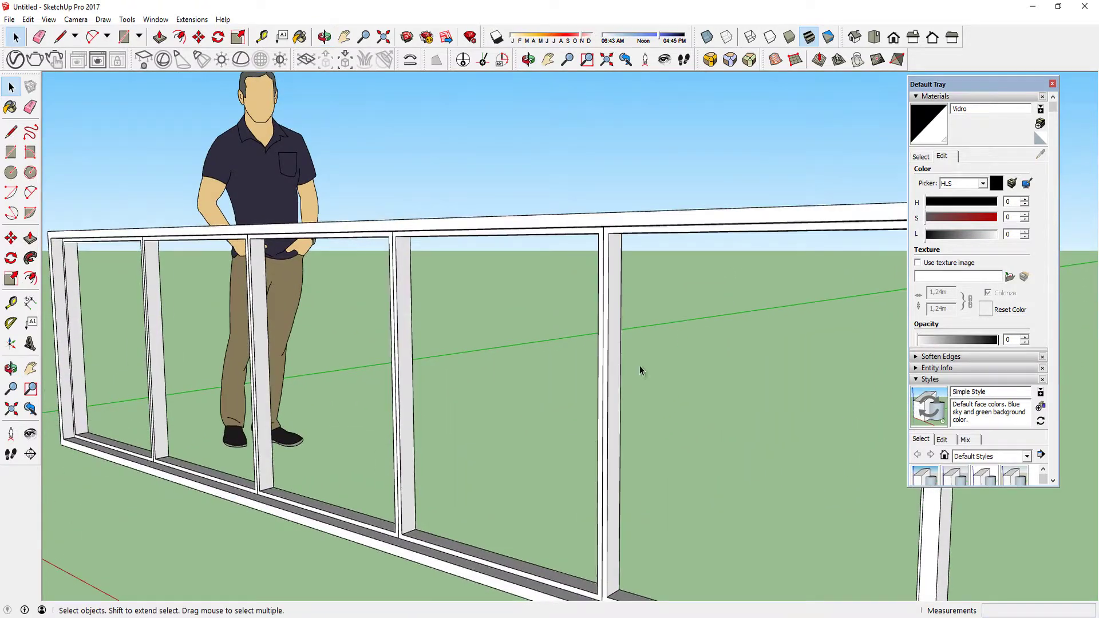
scroll(550, 395, "down", 3)
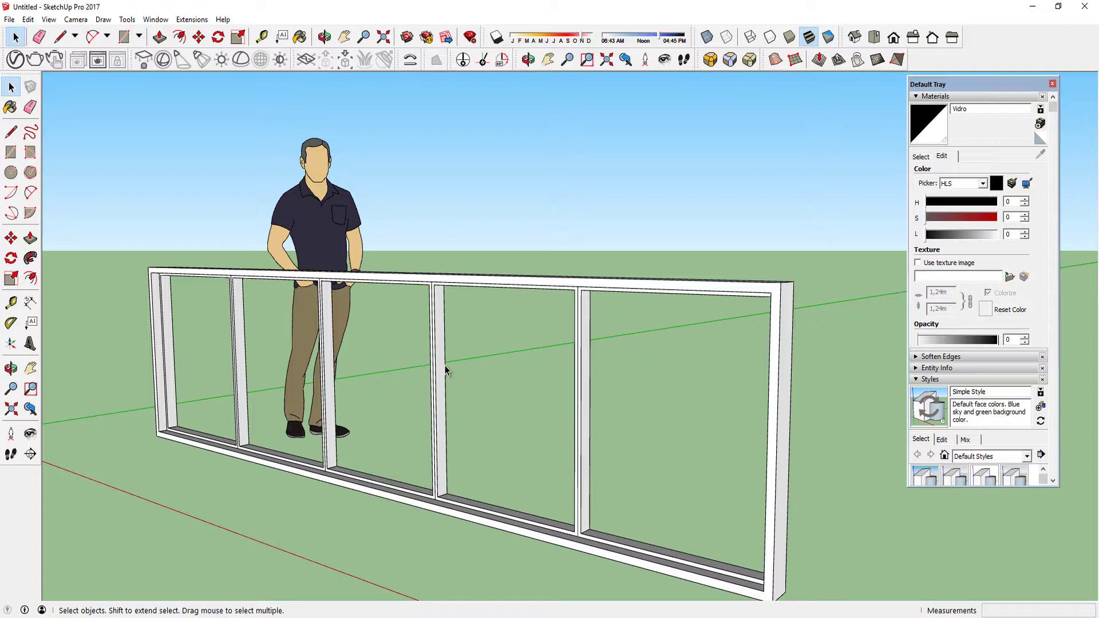
middle_click_drag(412, 363, 233, 256)
left_click(35, 59)
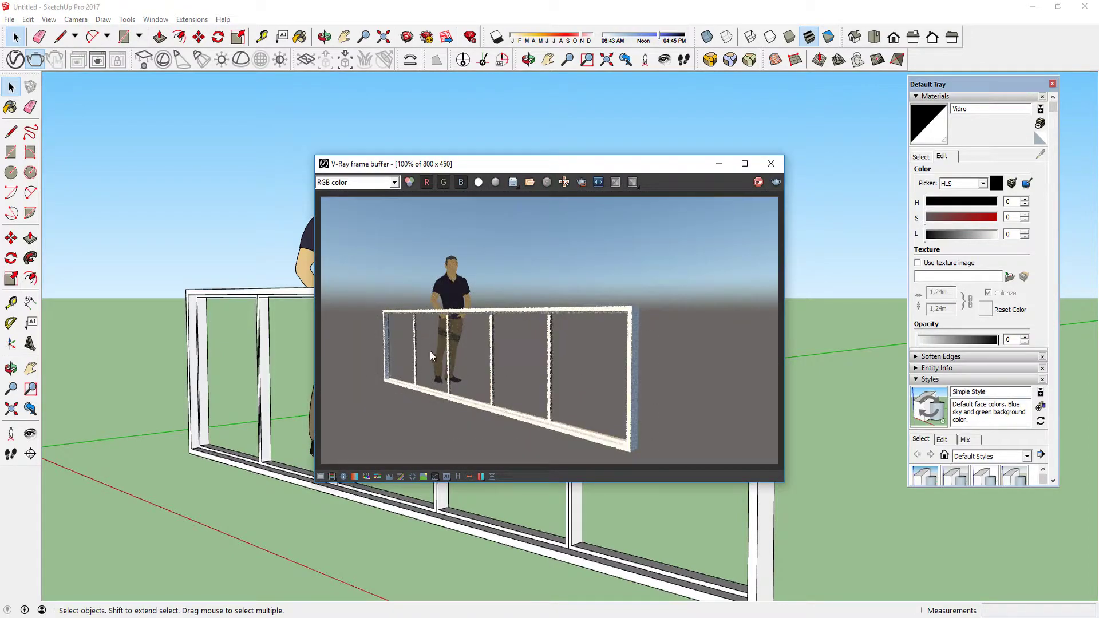
scroll(449, 325, "up", 2)
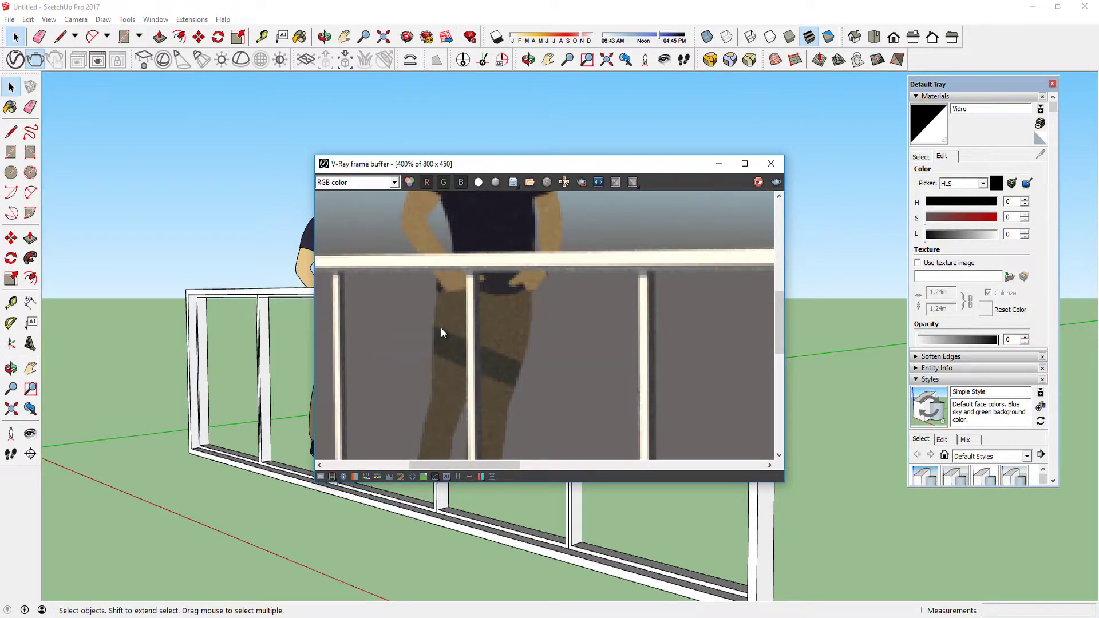
scroll(455, 265, "down", 1)
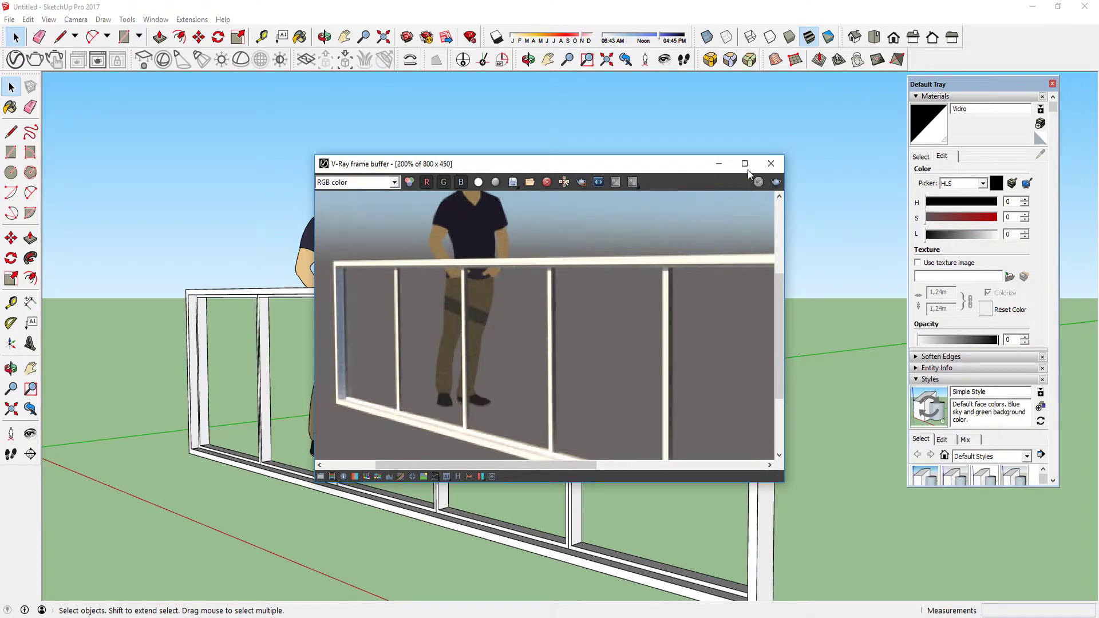
left_click(771, 164)
middle_click(661, 420)
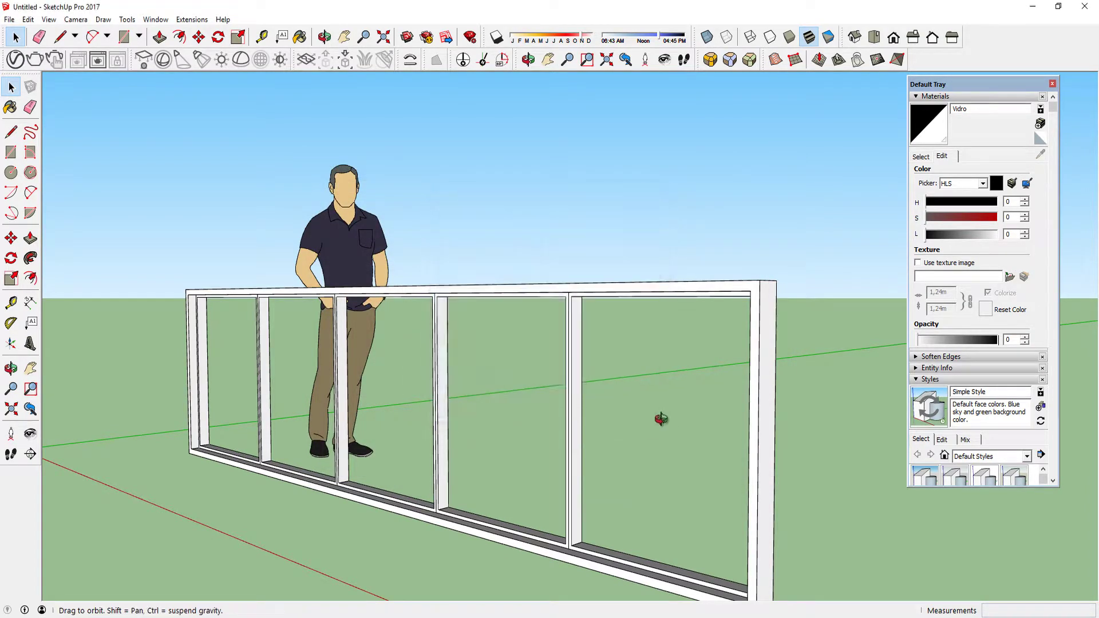
middle_click_drag(662, 420, 404, 417)
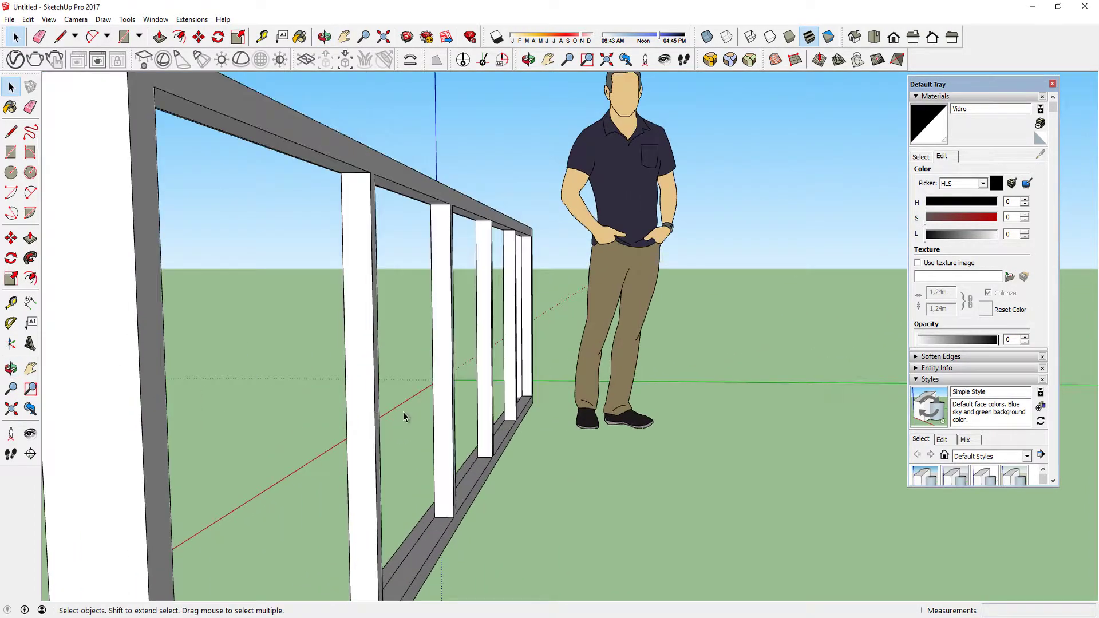
Undo the last change and delete the glass face in the nearest window opening
key("ctrl+z")
left_click(370, 438)
scroll(344, 459, "up", 2)
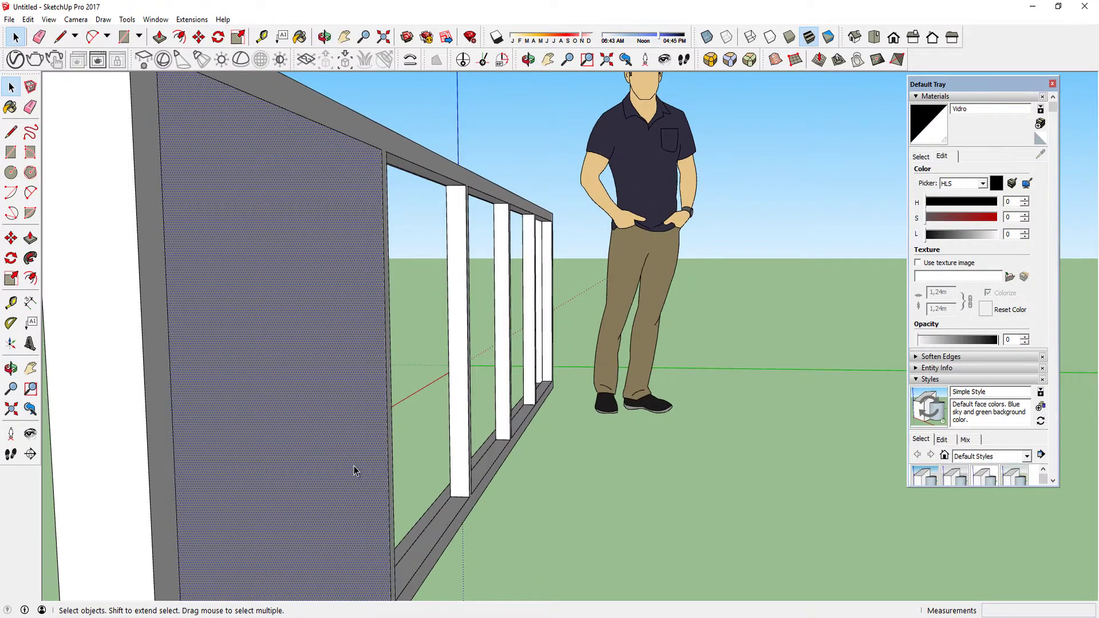
key("Delete")
mouse_move(354, 471)
middle_mouse_down()
mouse_move(344, 511)
mouse_move(351, 498)
middle_mouse_up()
key("l")
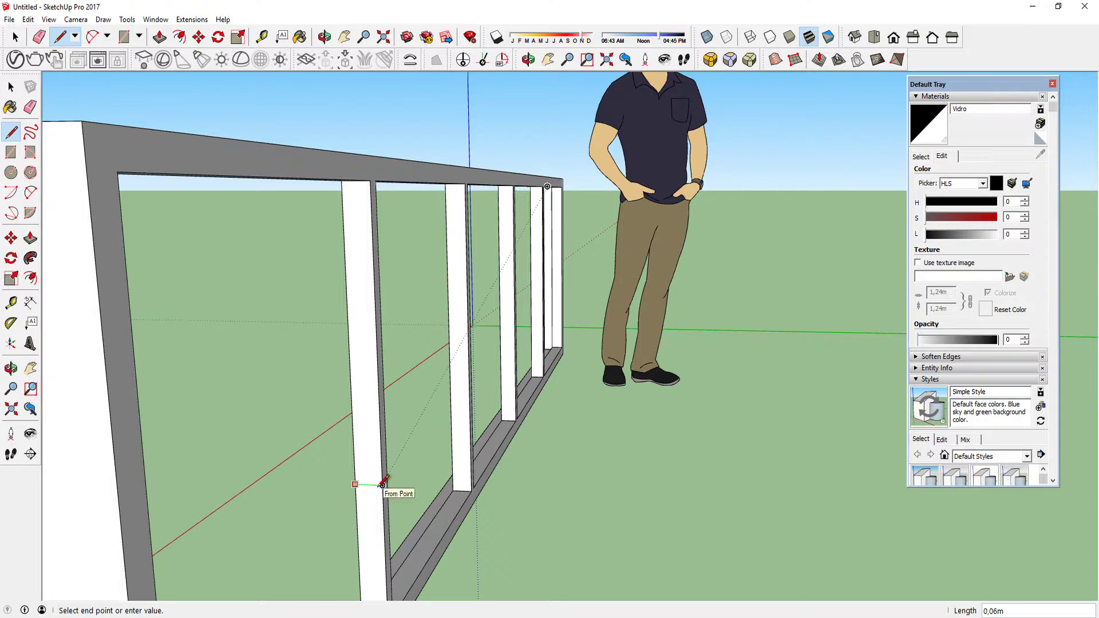
key("space")
Examine the window frame and its remaining glass panes from several angles, ending at the front
scroll(508, 405, "down", 2)
middle_click_drag(508, 405, 375, 420)
scroll(618, 265, "up", 3)
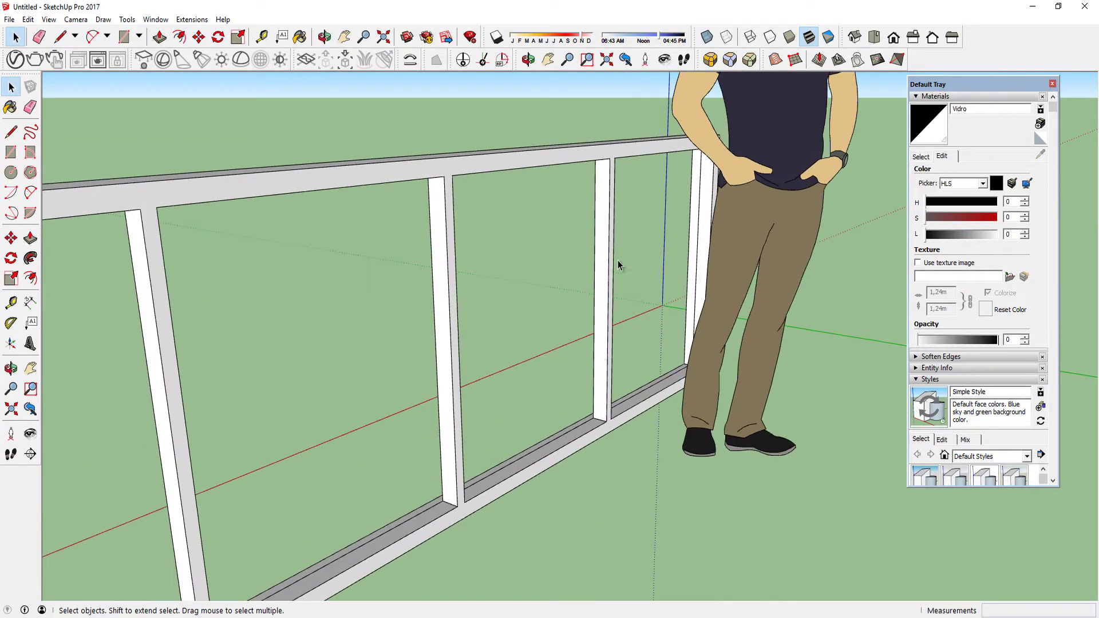
left_click(624, 351)
scroll(659, 355, "up", 3)
middle_click_drag(670, 364, 744, 387)
scroll(722, 350, "down", 2)
scroll(702, 363, "down", 2)
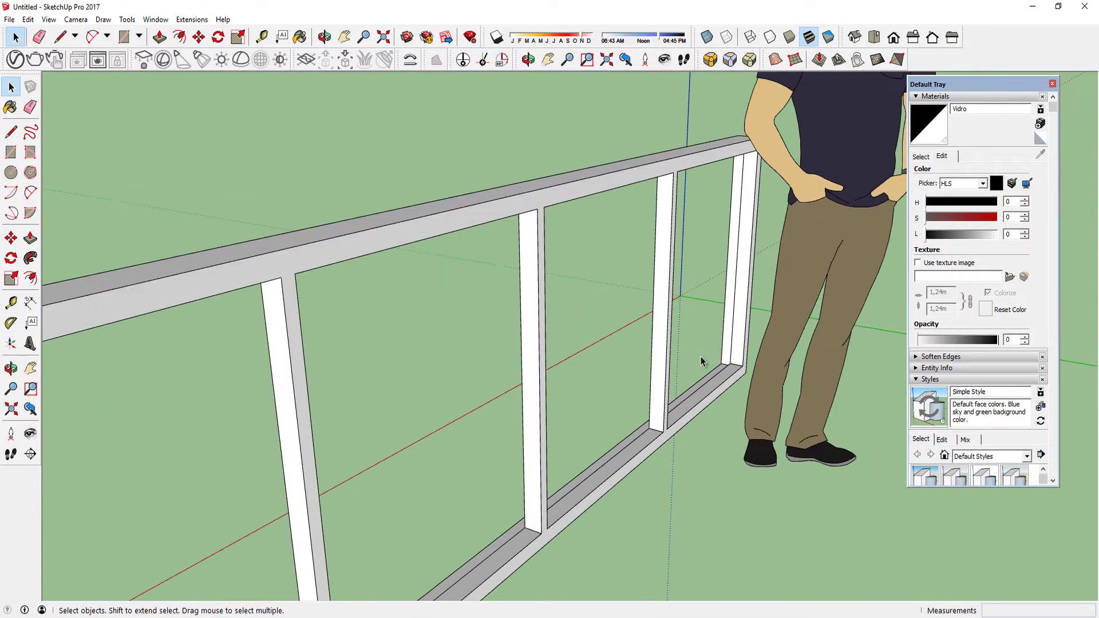
scroll(702, 363, "down", 1)
mouse_move(702, 363)
middle_mouse_down()
mouse_move(882, 351)
mouse_move(888, 375)
mouse_move(709, 375)
middle_mouse_up()
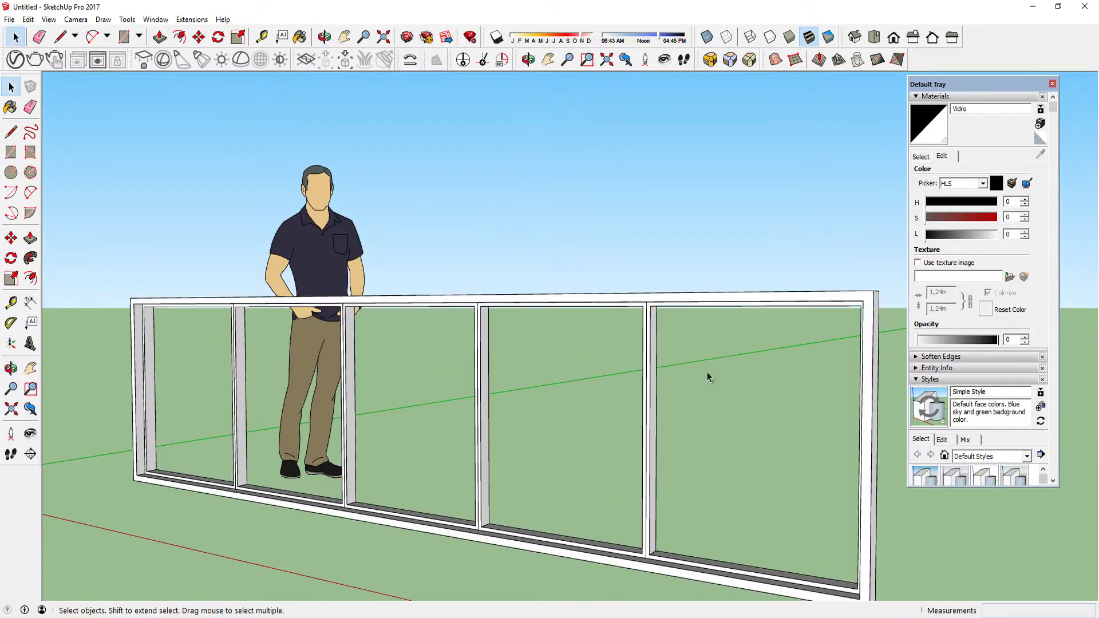
Render the window from the front with V-Ray, examine the glass, and check the Vidro material's settings
left_click(35, 59)
scroll(211, 295, "down", 1)
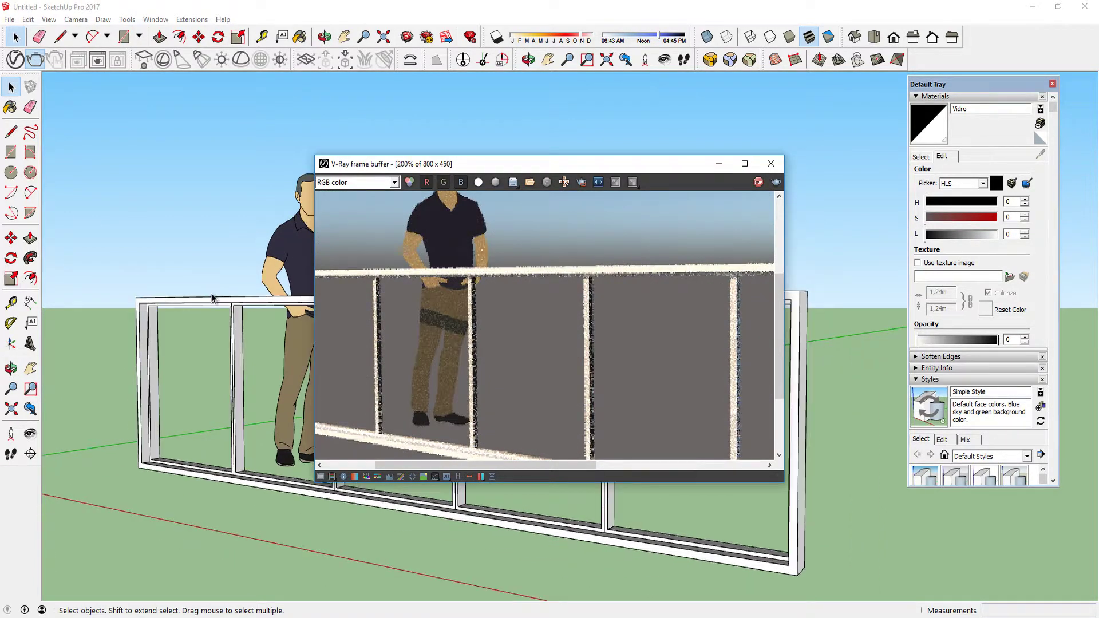
scroll(479, 294, "down", 2)
scroll(479, 295, "up", 1)
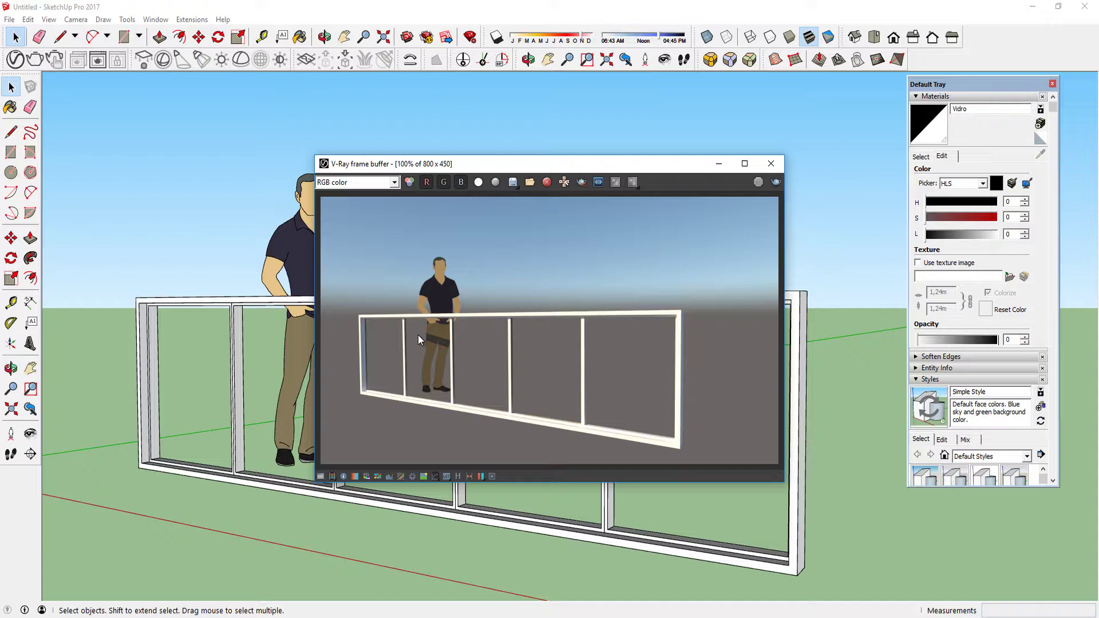
left_click(767, 170)
left_click(1053, 84)
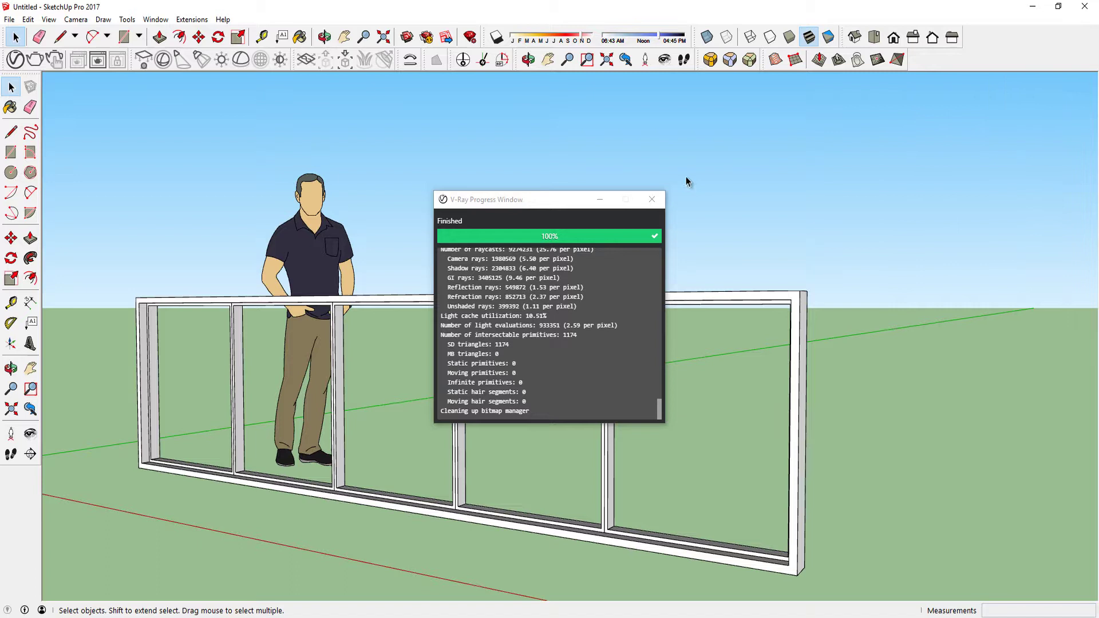
left_click(653, 199)
left_click(15, 60)
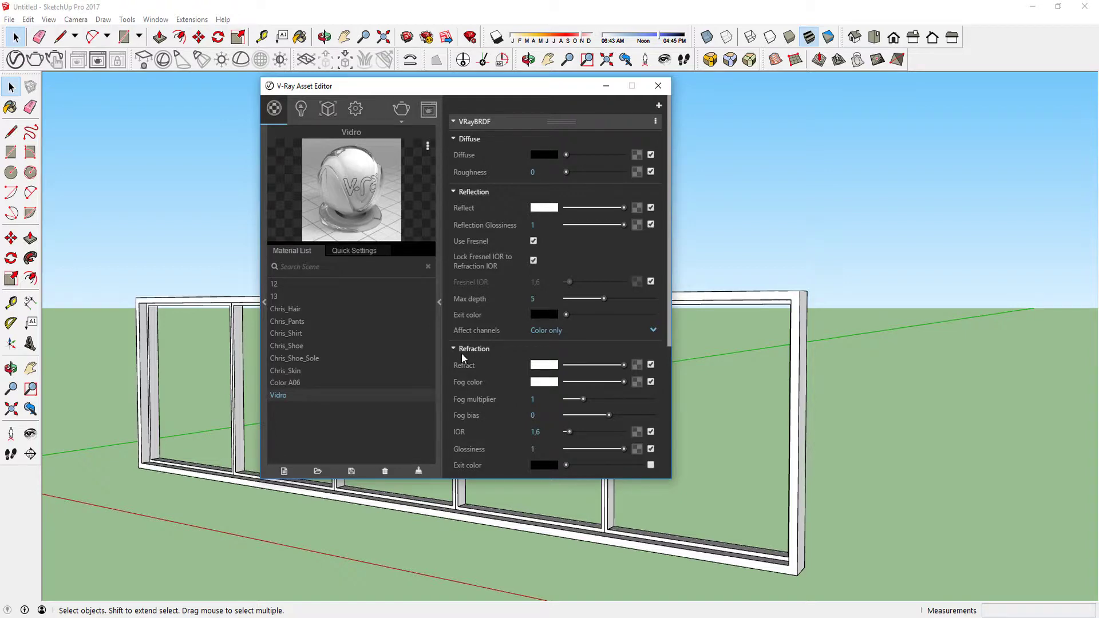
left_click(658, 85)
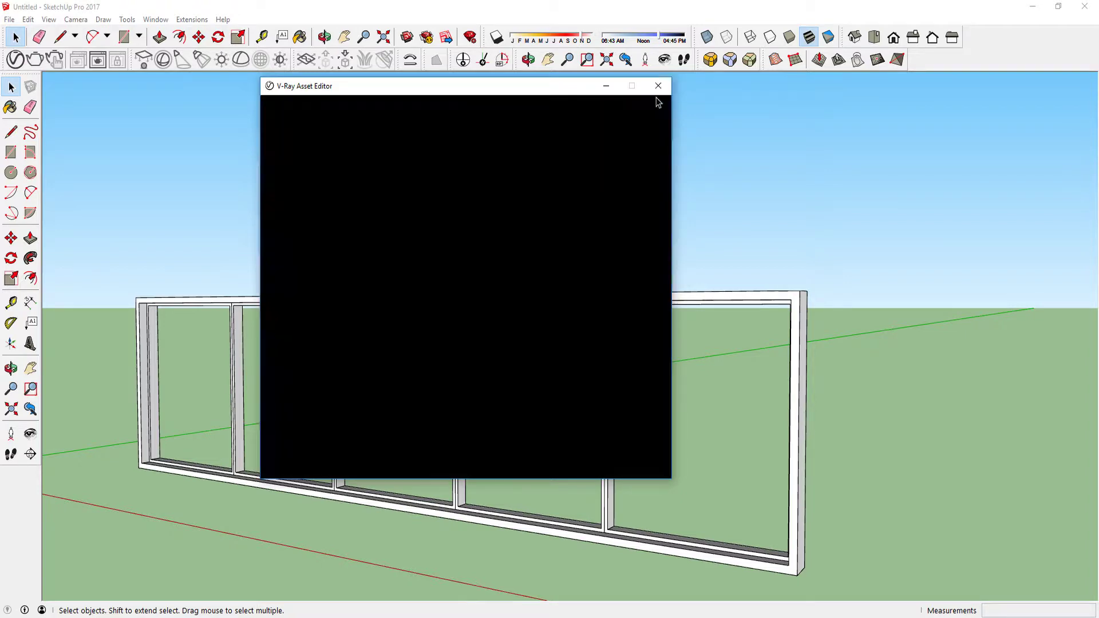
Draw a rectangle on the ground beside the window's near end and extrude it into a box about 0.49 m high
left_click(10, 152)
middle_click_drag(174, 271, 184, 353)
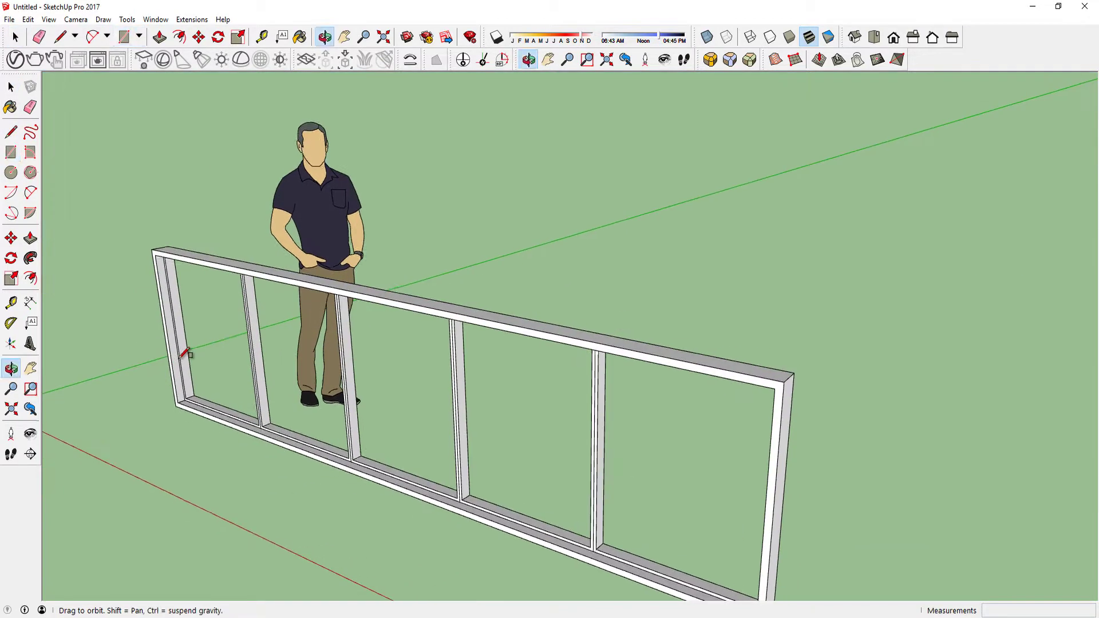
scroll(184, 354, "down", 3)
scroll(492, 460, "up", 2)
scroll(499, 456, "up", 1)
left_click(491, 506)
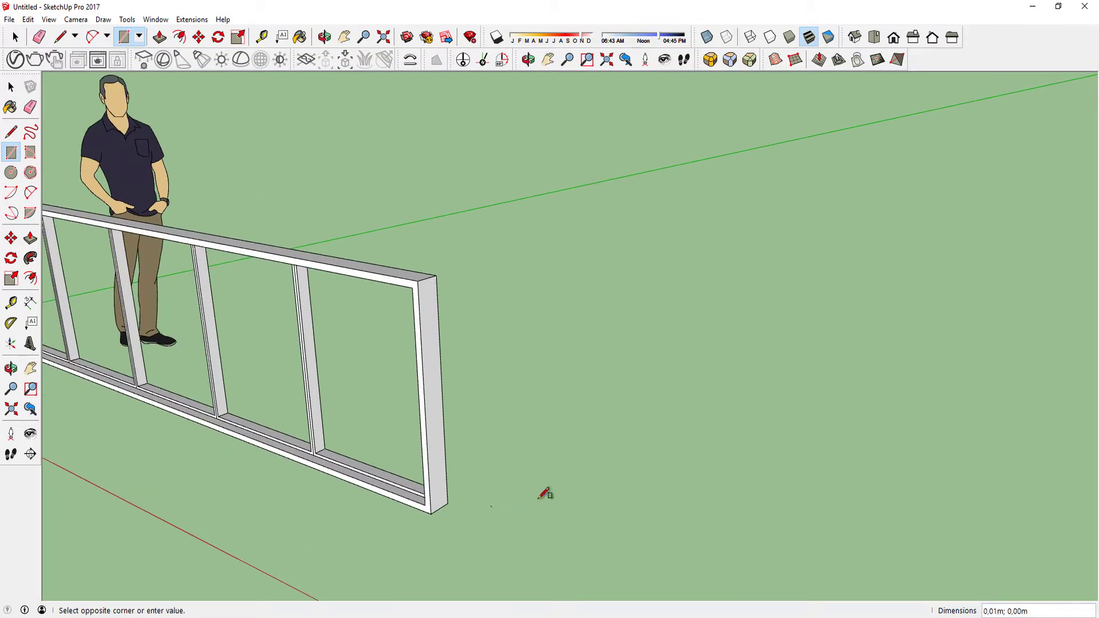
left_click(636, 495)
key("p")
left_click(574, 525)
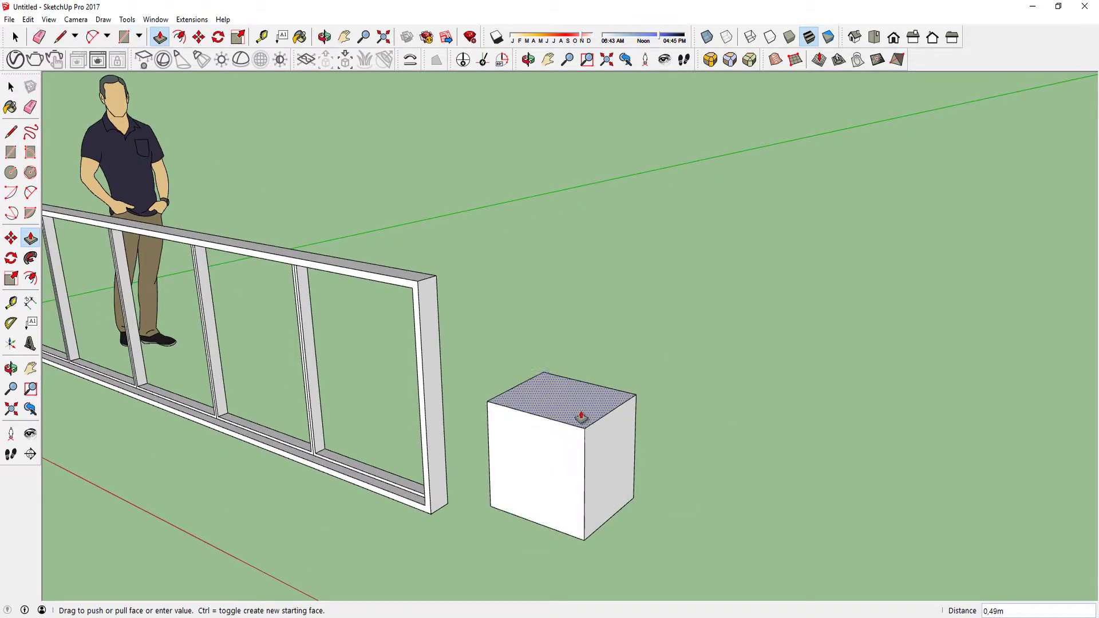
left_click(579, 418)
key("space")
Paint the faces of the new box with Color E03 from the Colors collection
middle_click_drag(711, 483, 593, 446)
key("l")
key("b")
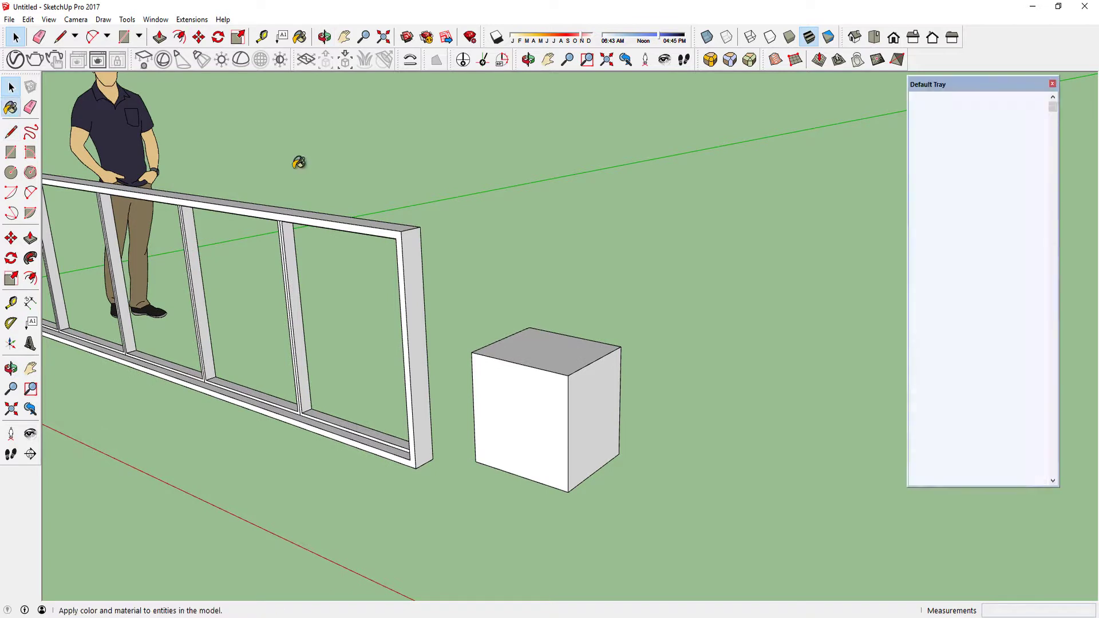
left_click(921, 157)
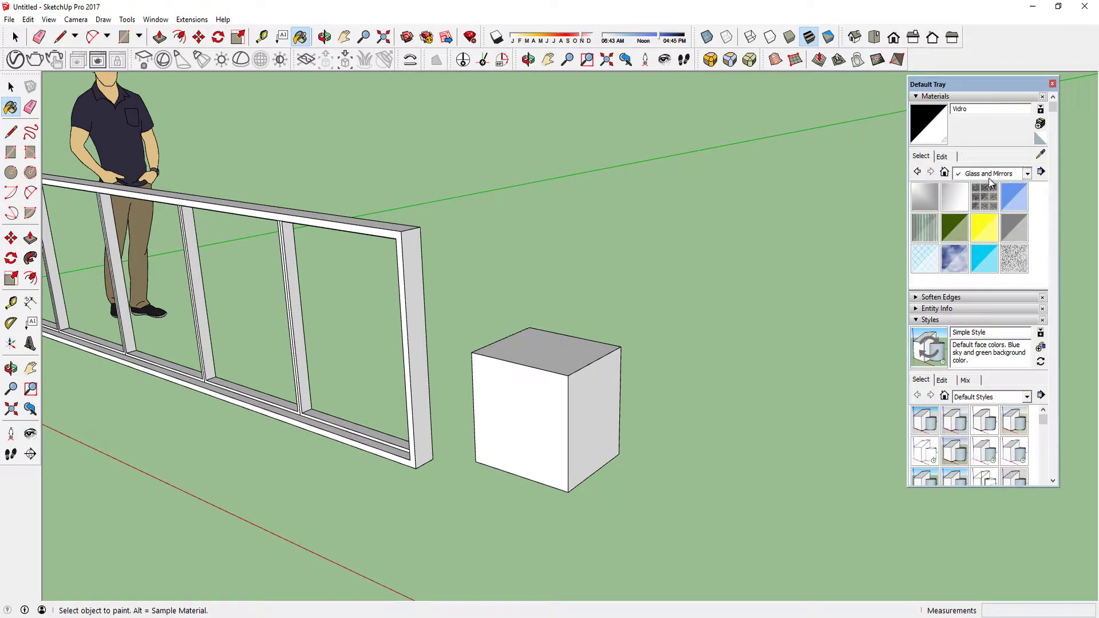
left_click(991, 173)
left_click(984, 214)
scroll(982, 217, "down", 2)
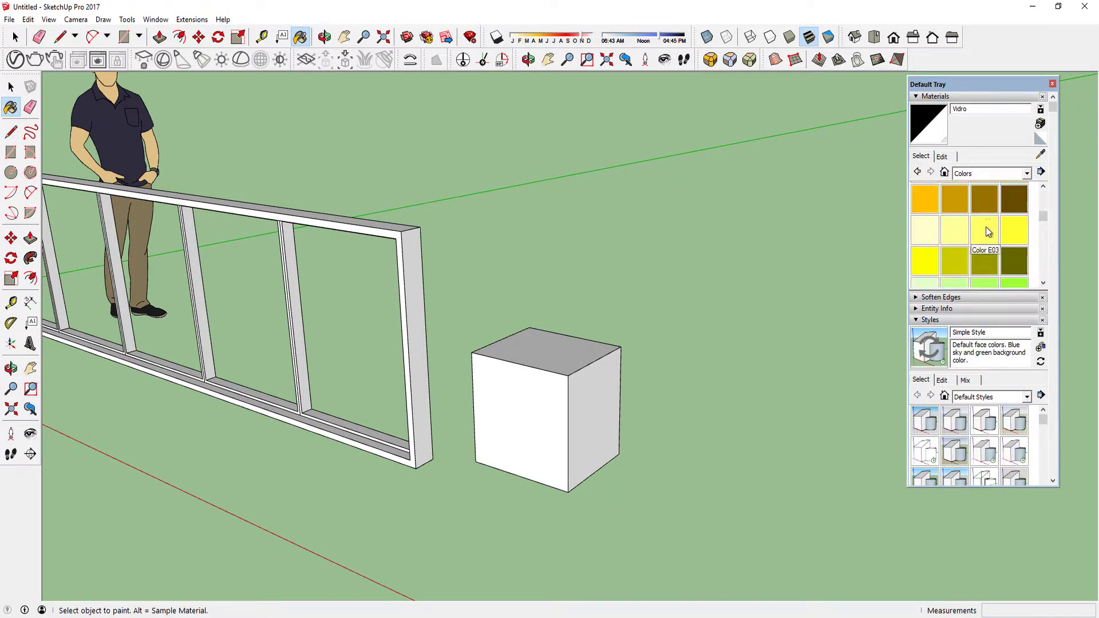
left_click(983, 230)
left_click(585, 375)
left_click(579, 360)
mouse_move(580, 361)
middle_mouse_down()
mouse_move(312, 388)
mouse_move(547, 306)
mouse_move(520, 334)
mouse_move(372, 253)
middle_mouse_up()
left_click(530, 323)
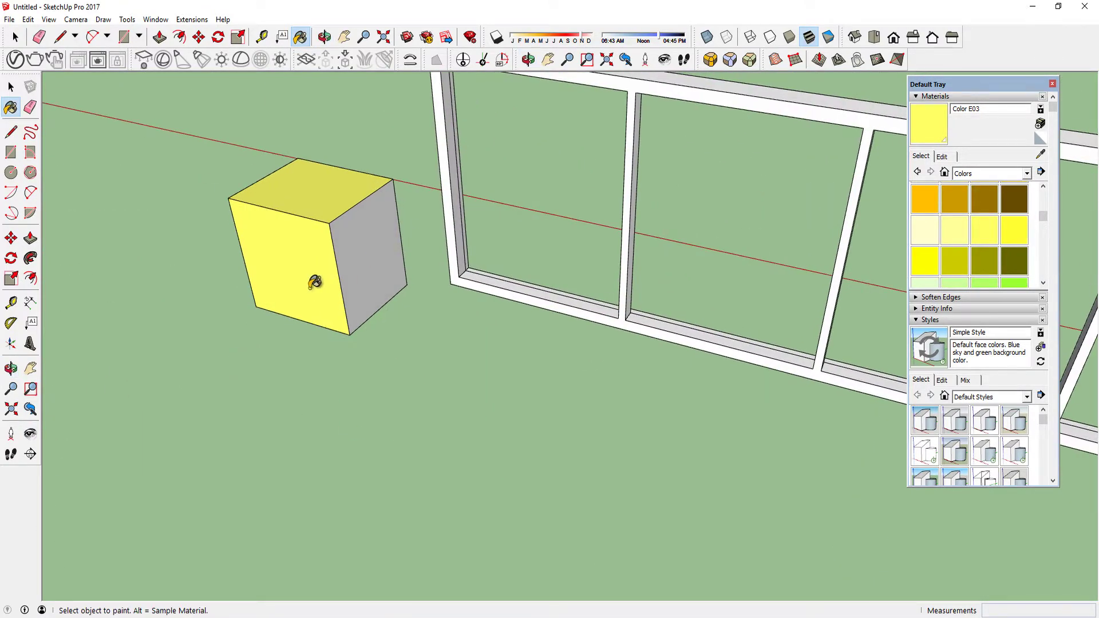
mouse_move(314, 287)
middle_mouse_down()
mouse_move(350, 298)
mouse_move(808, 207)
mouse_move(766, 368)
mouse_move(460, 411)
mouse_move(344, 395)
middle_mouse_up()
left_click(11, 87)
Examine the VRayBRDF, Options and Maps sections of the Color E03 material in the V-Ray Asset Editor
left_click(407, 37)
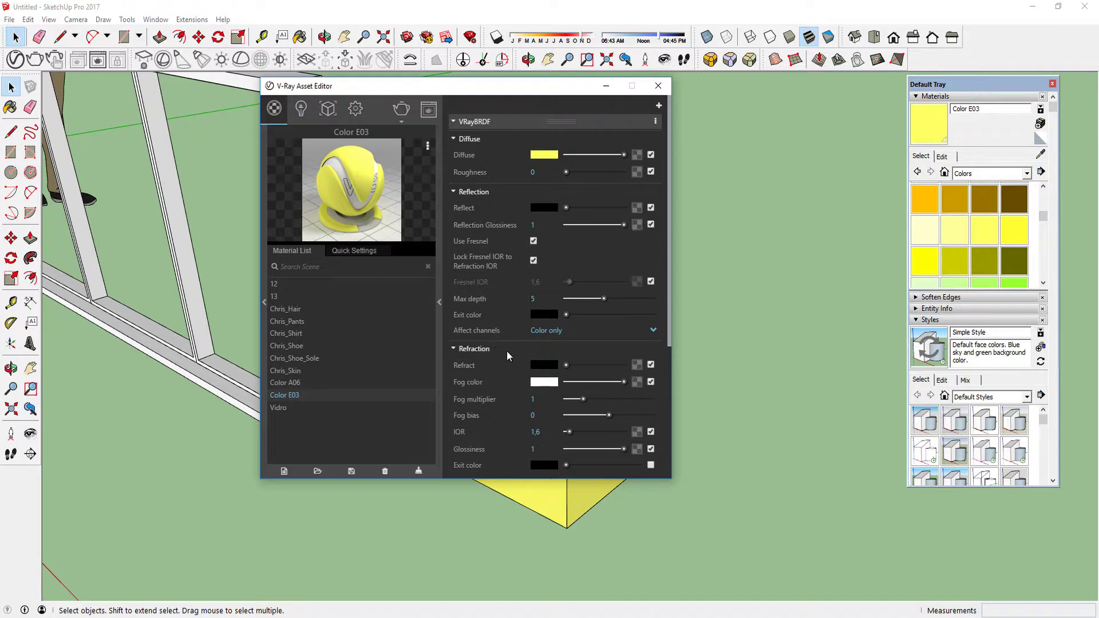
scroll(506, 293, "down", 4)
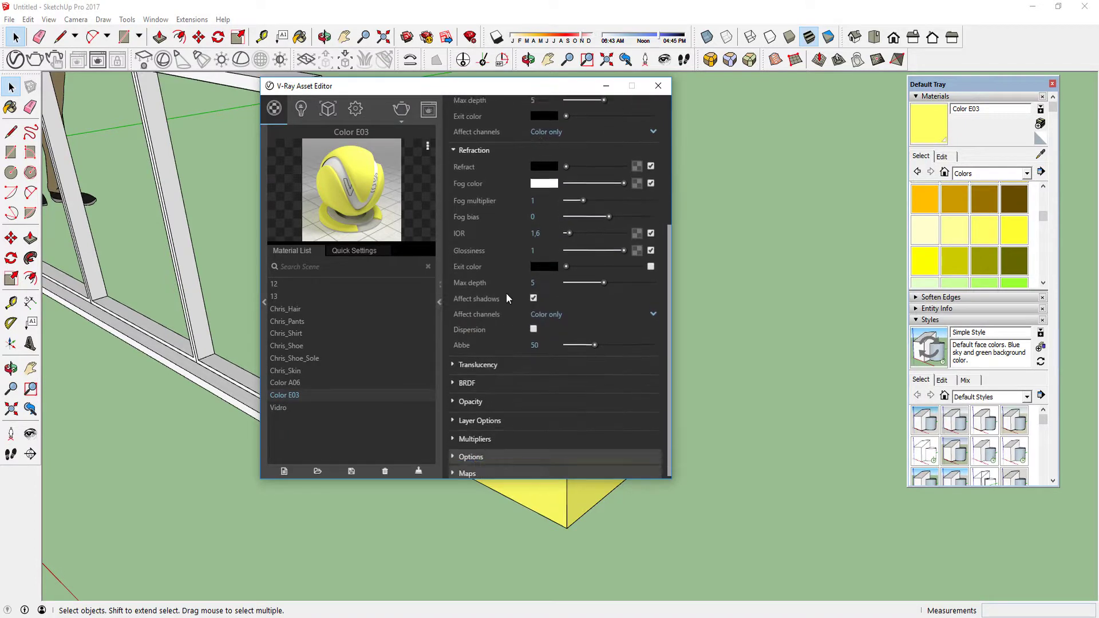
scroll(504, 292, "up", 4)
left_click(455, 122)
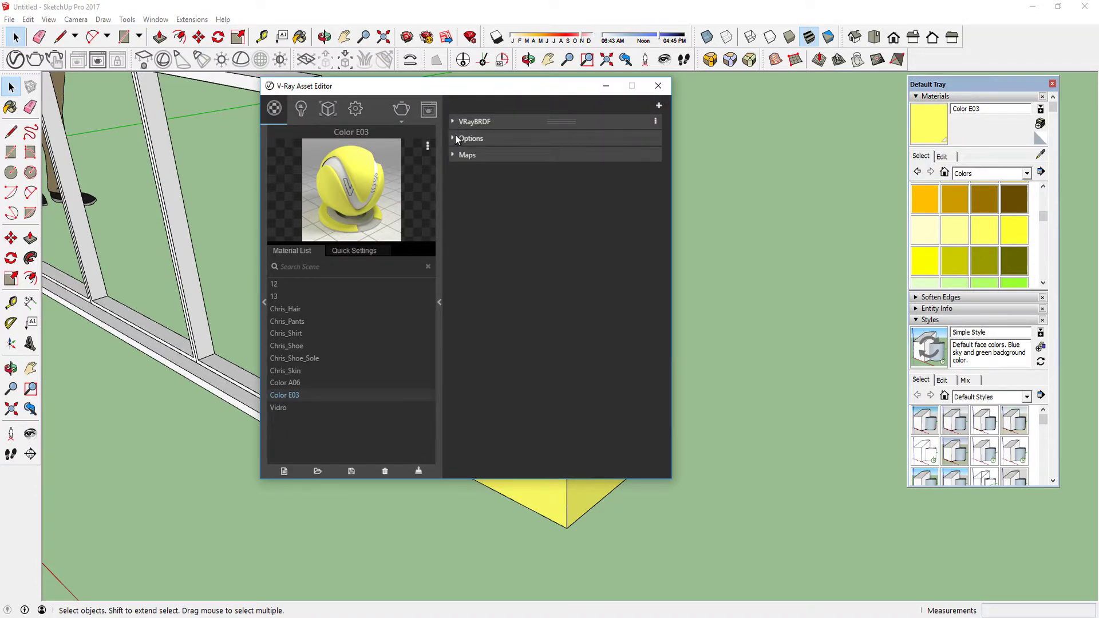
left_click(456, 139)
left_click(455, 138)
left_click(451, 157)
left_click(452, 158)
left_click(455, 139)
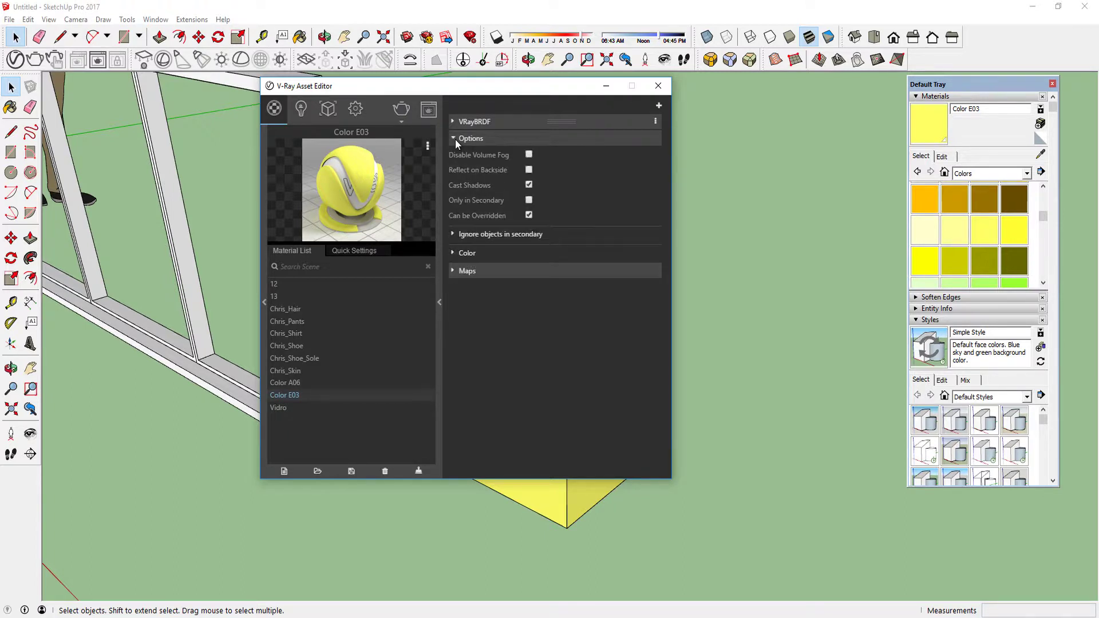
mouse_move(681, 307)
middle_mouse_down()
mouse_move(760, 349)
mouse_move(699, 332)
middle_mouse_up()
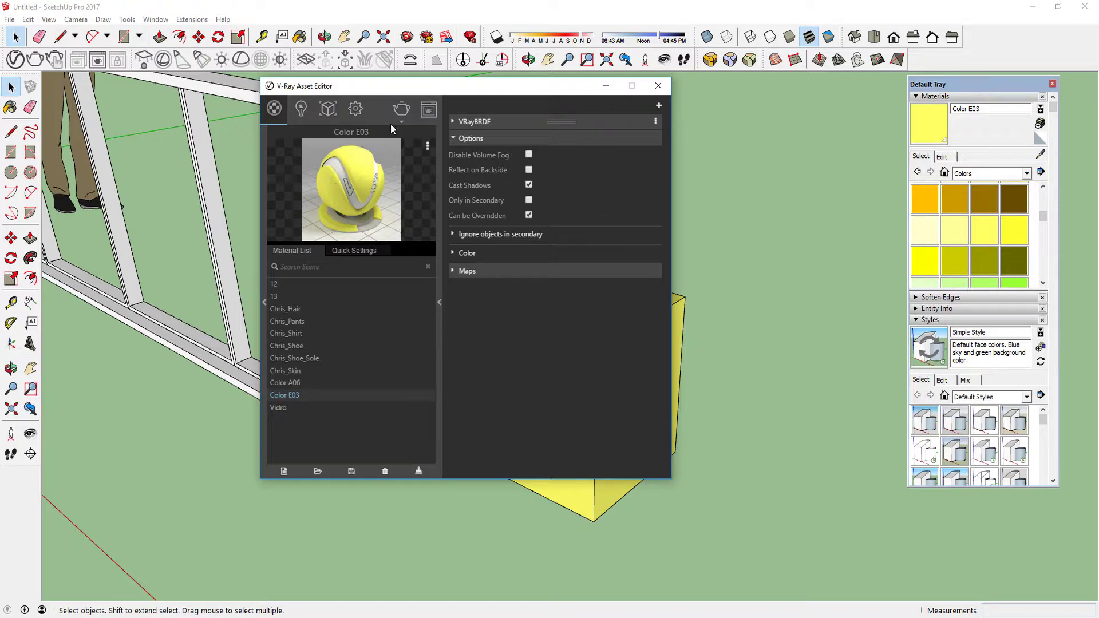
Reopen the V-Ray Asset Editor and review the reflection and refraction parameters in Color E03's VRayBRDF layer
left_click(528, 215)
left_click(529, 216)
left_click(659, 86)
left_click(15, 60)
left_click(452, 139)
left_click(456, 119)
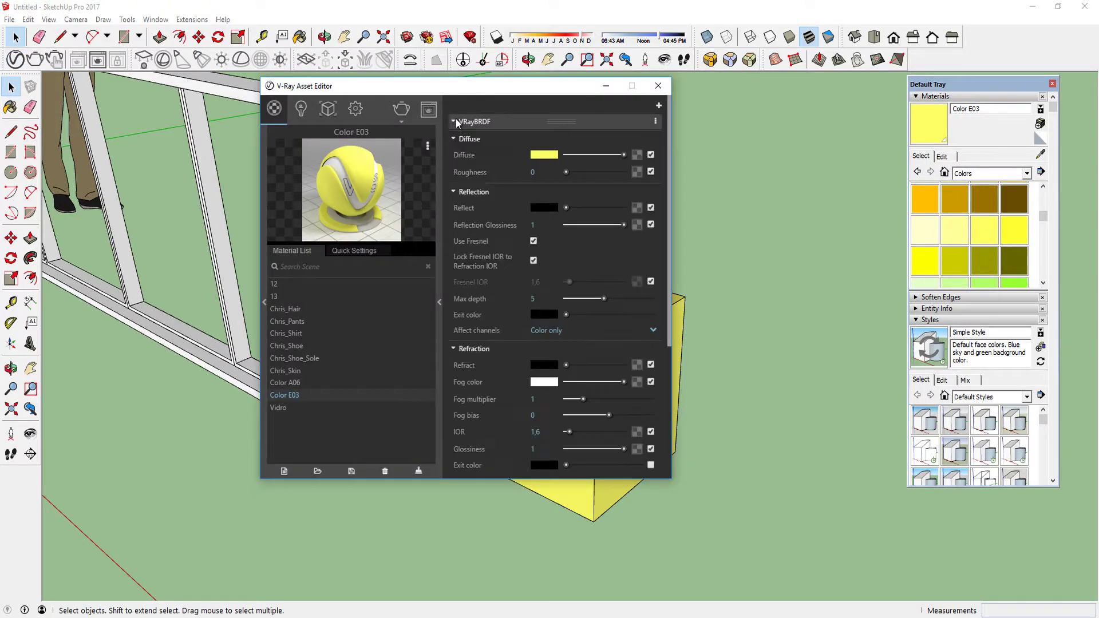
scroll(466, 218, "down", 5)
scroll(466, 241, "down", 3)
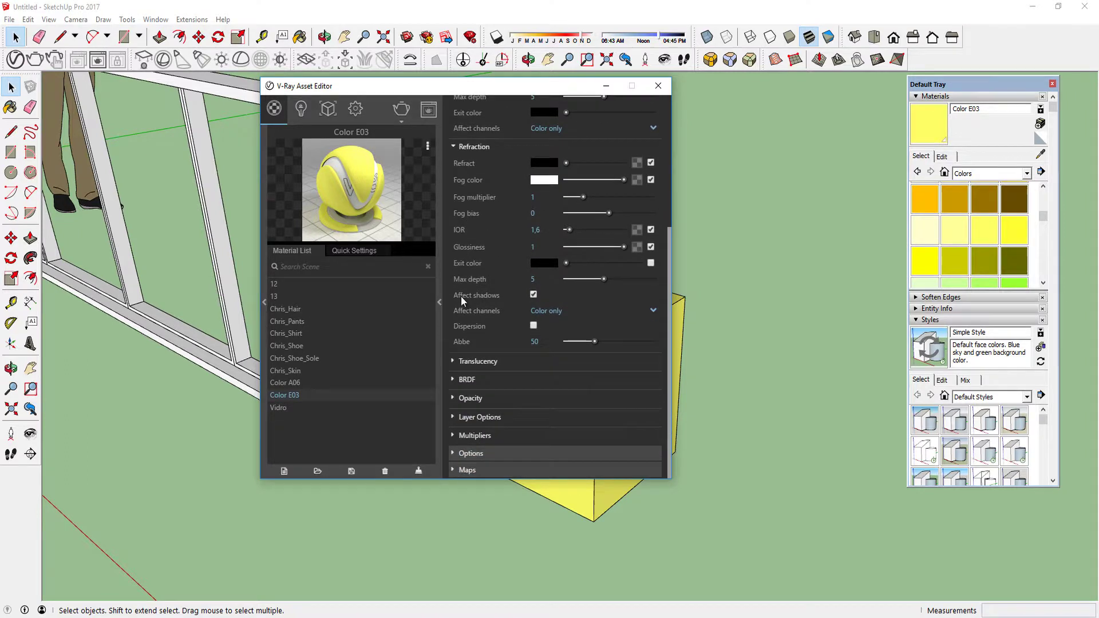
scroll(467, 401, "up", 8)
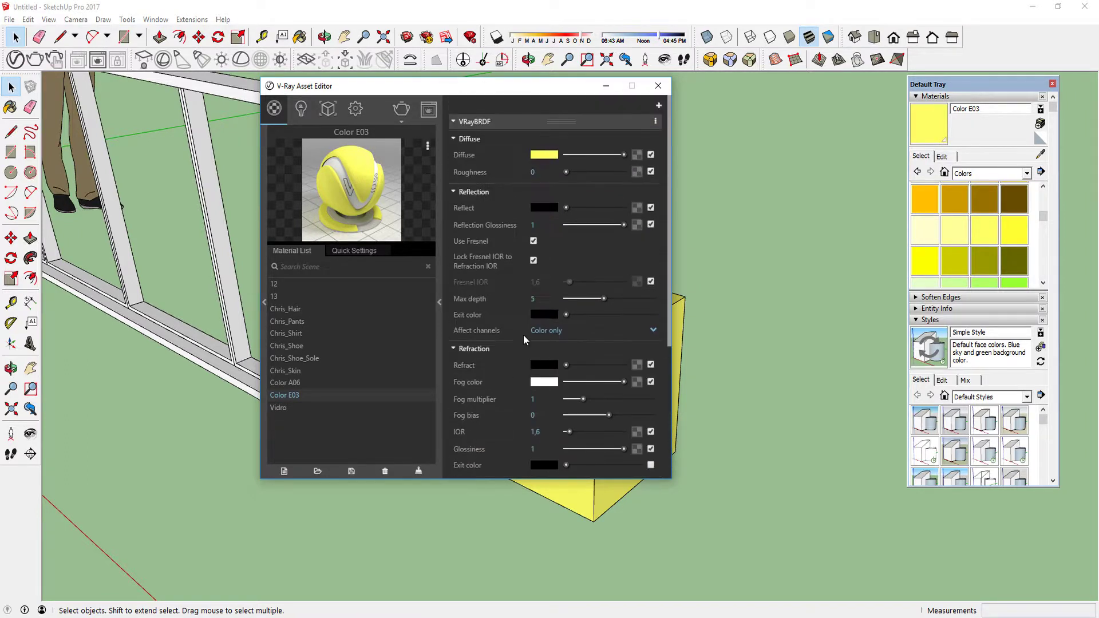
left_click(460, 125)
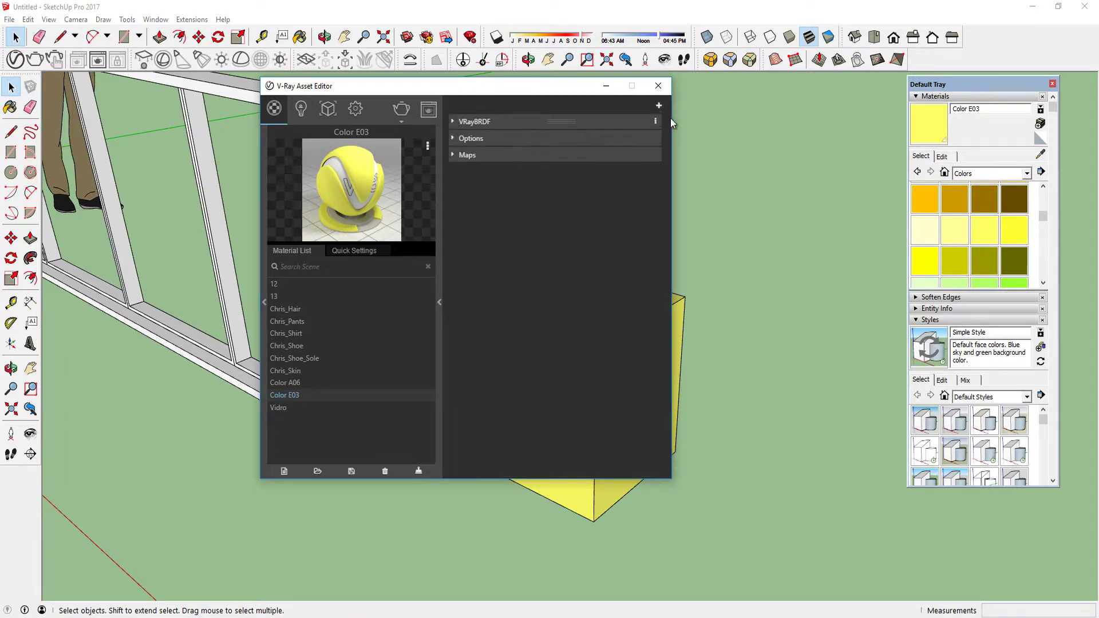
Add an Emissive layer to the Color E03 material, keeping its emissive color white
left_click(659, 107)
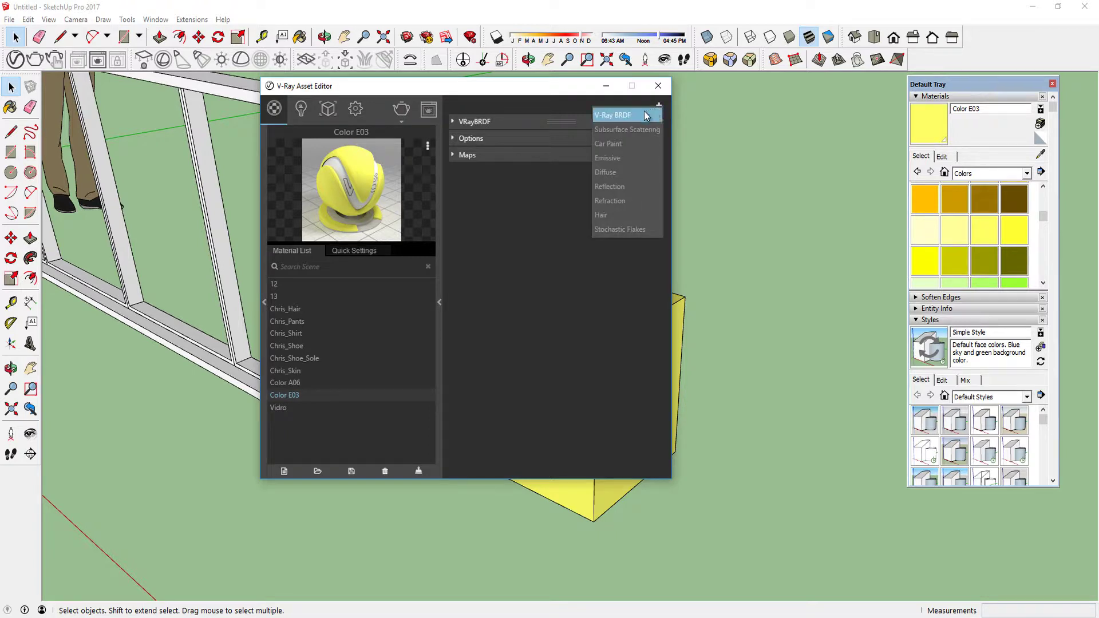
left_click(605, 158)
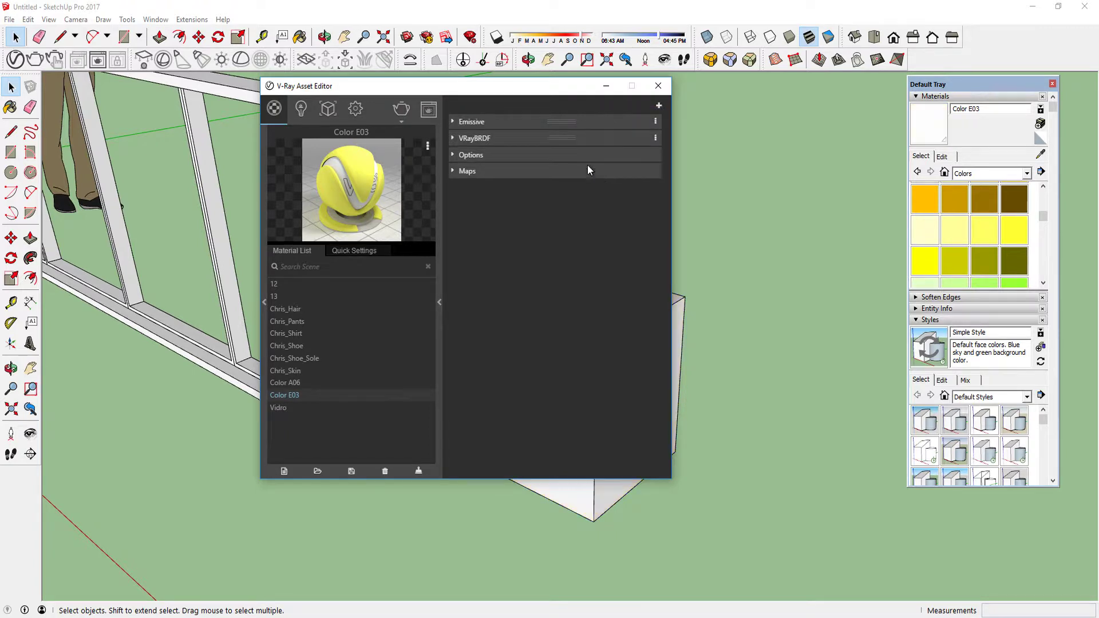
left_click(457, 121)
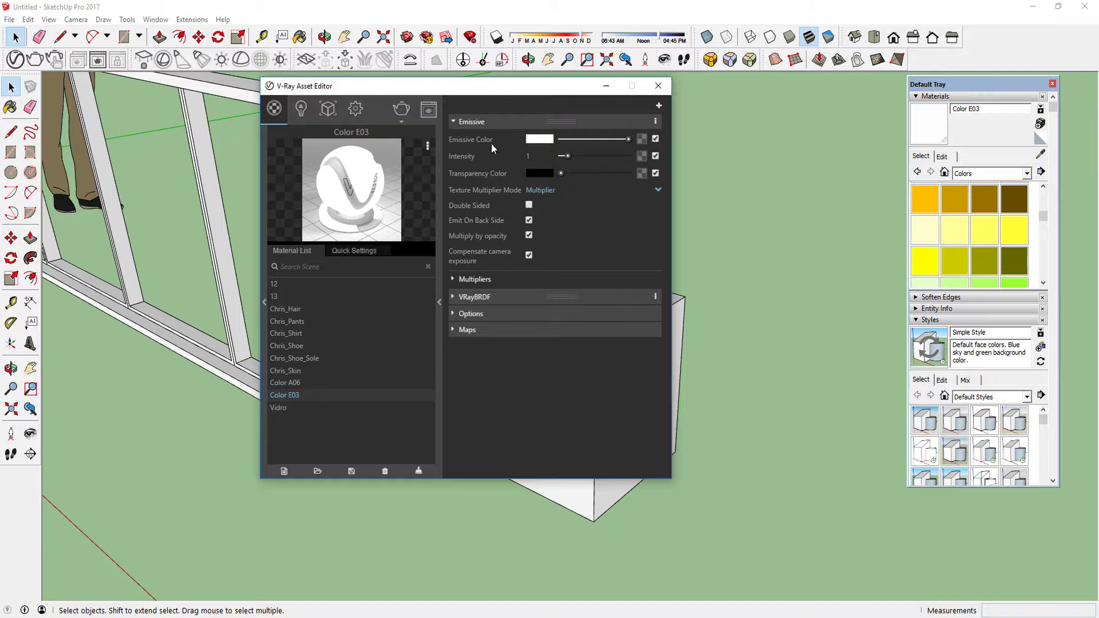
left_click(548, 140)
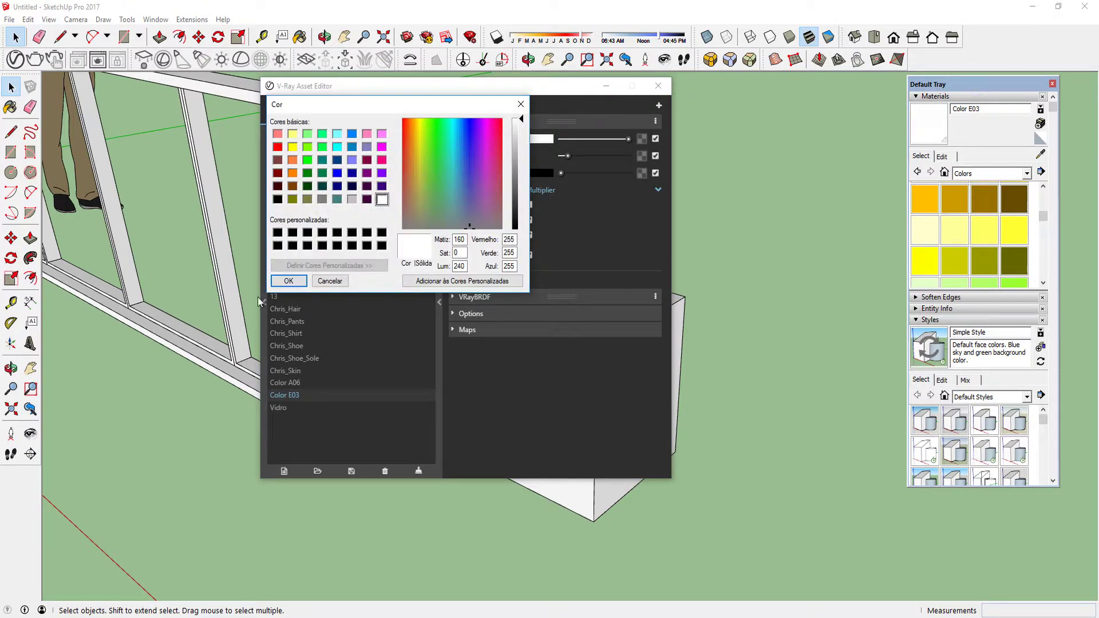
left_click(289, 280)
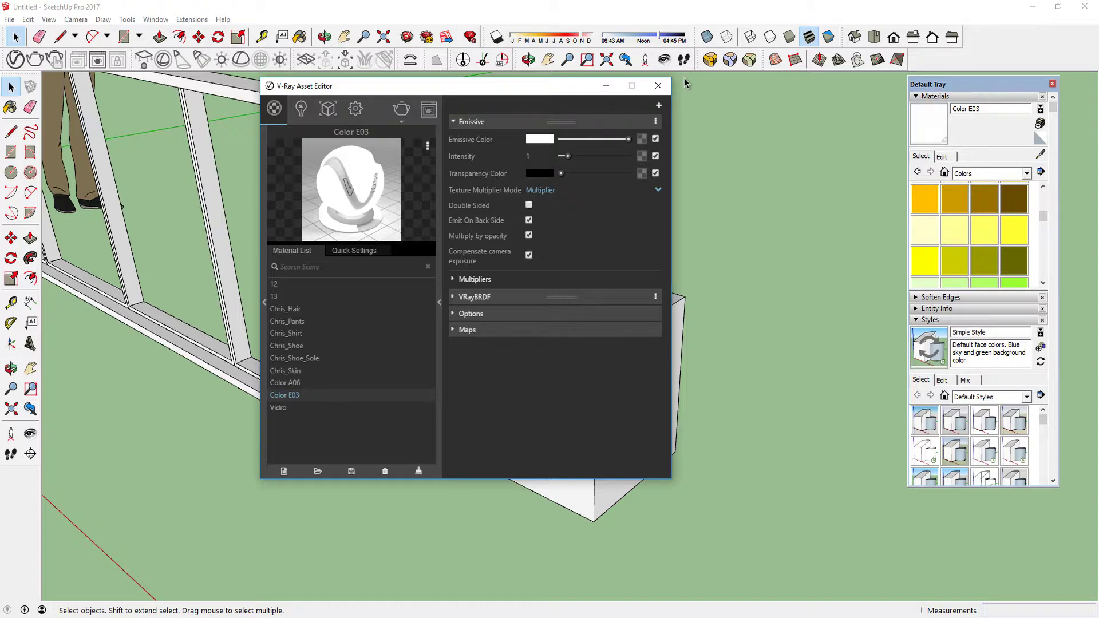
left_click(658, 86)
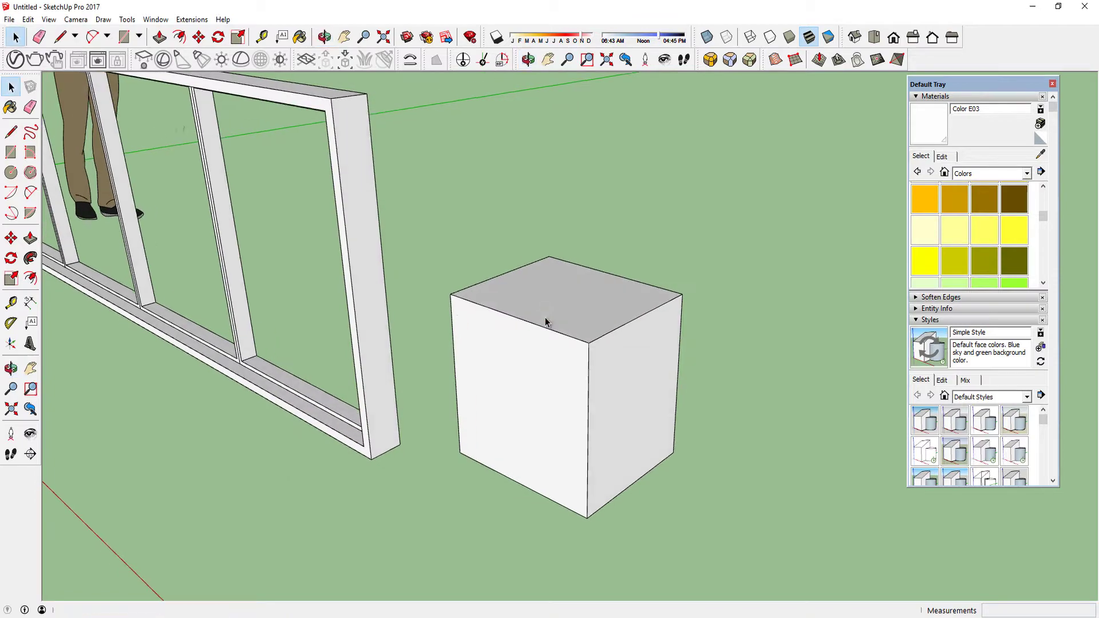
Render the box with V-Ray and examine how its emissive material glows beside the window
left_click(35, 59)
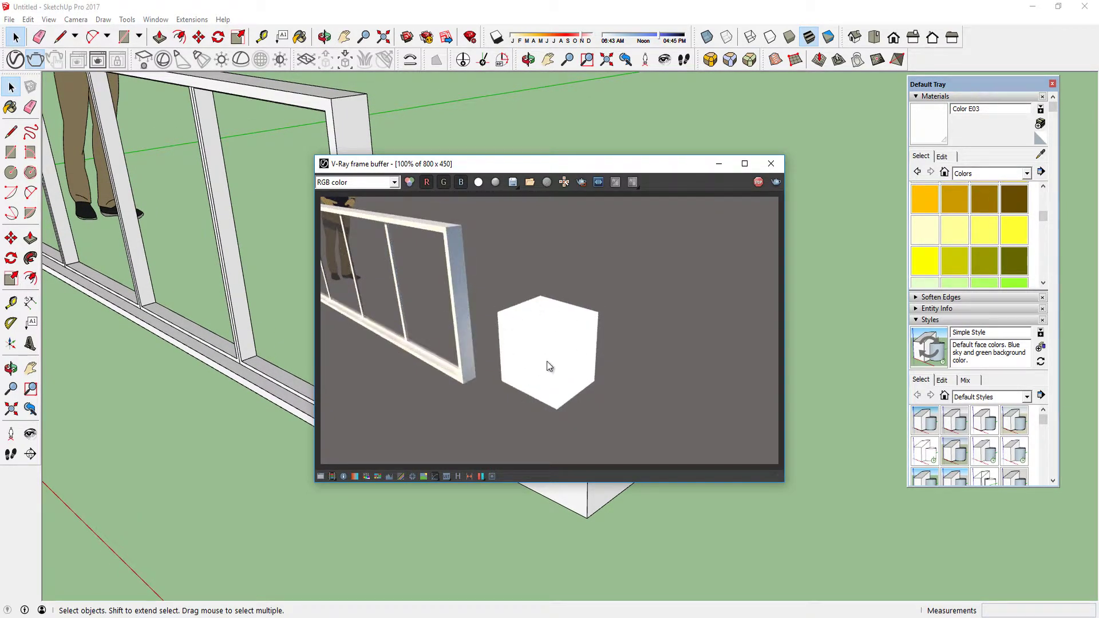
left_click(768, 165)
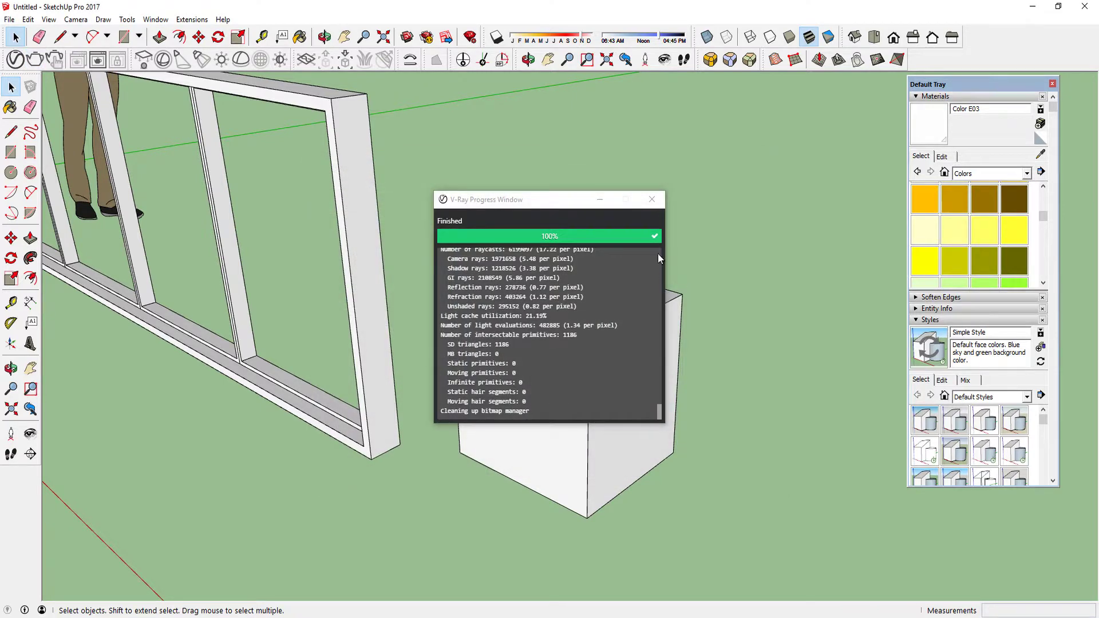
left_click(651, 200)
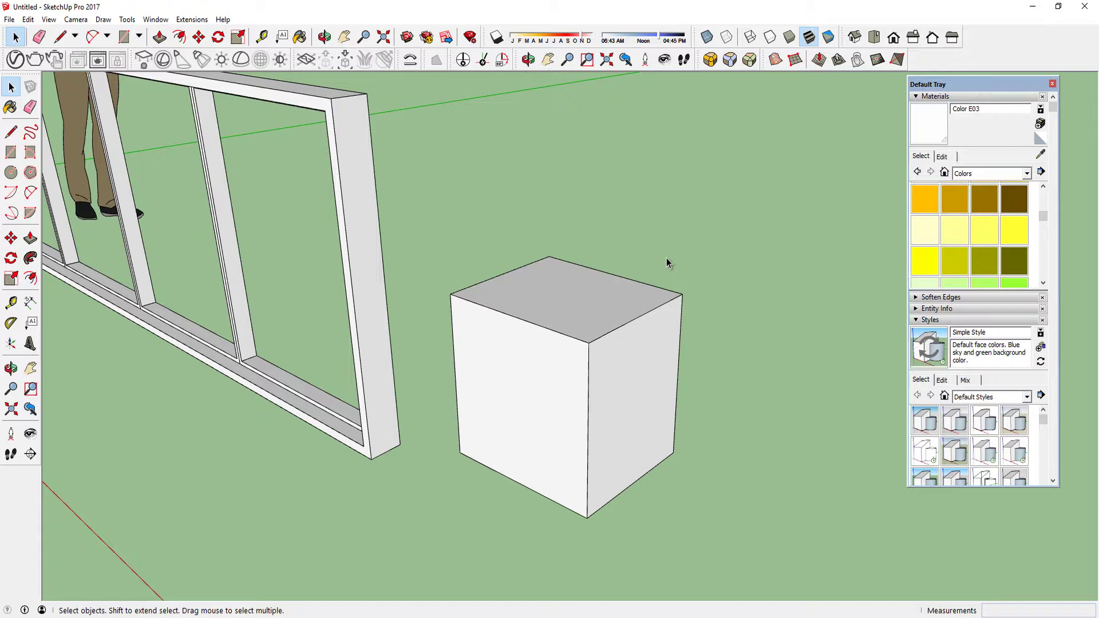
Review the Emissive layer settings of the Color E03 material in the V-Ray Asset Editor
scroll(666, 263, "down", 6)
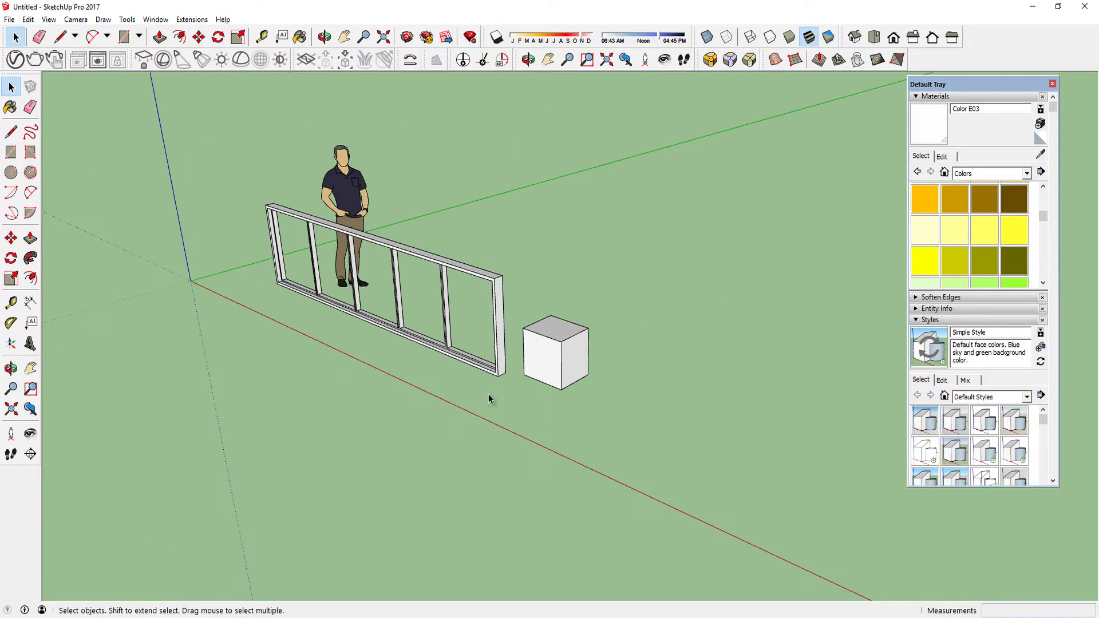
scroll(504, 366, "up", 3)
scroll(516, 335, "up", 2)
scroll(404, 399, "down", 4)
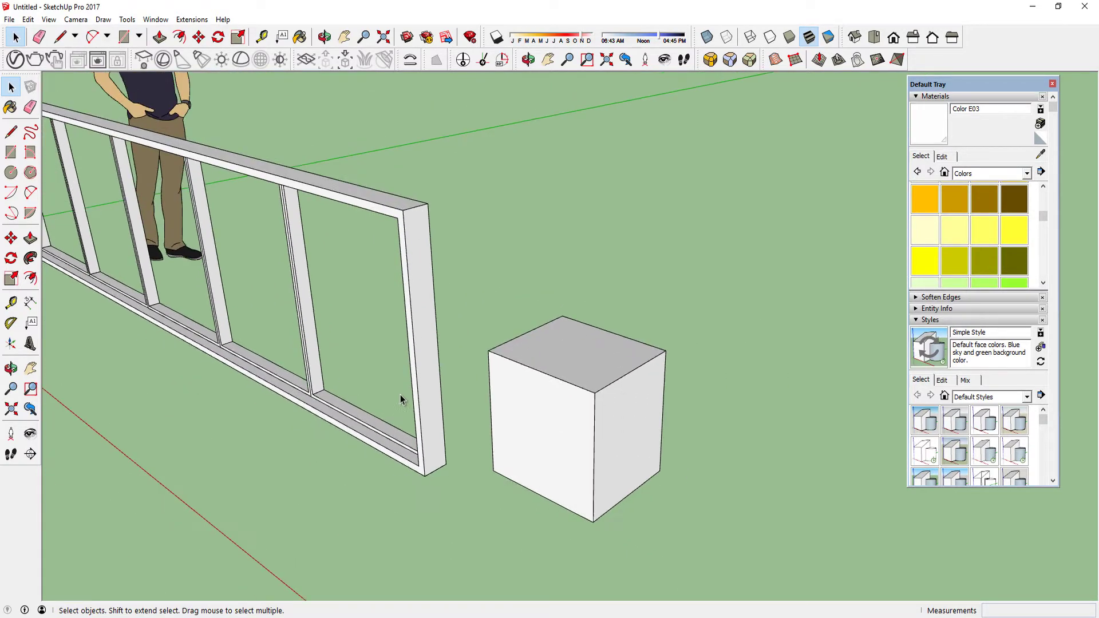
left_click(15, 60)
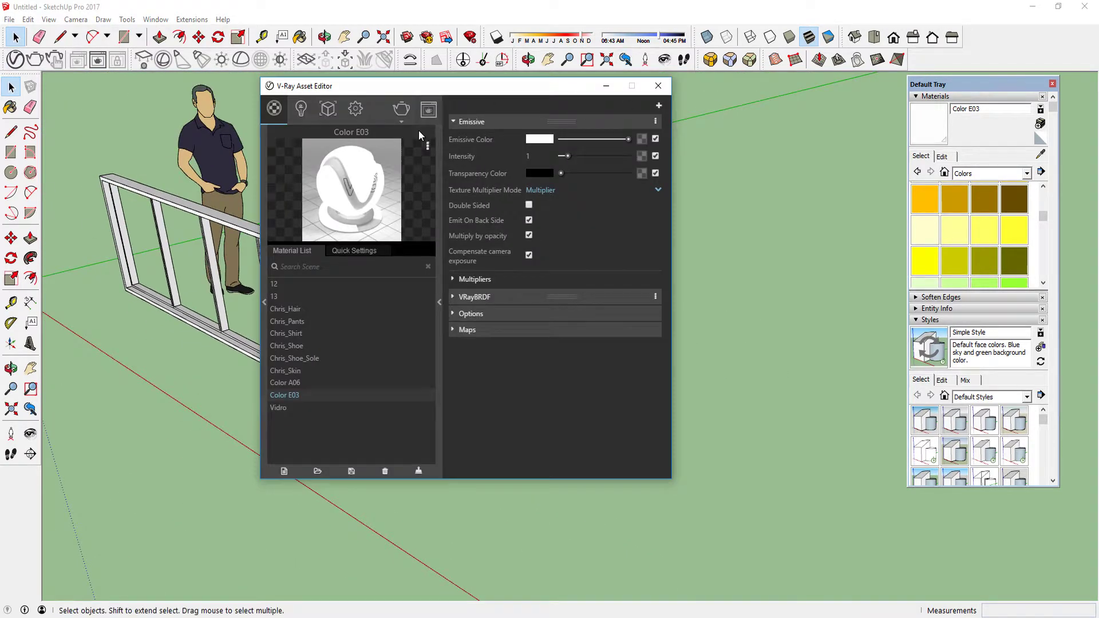
left_click(452, 122)
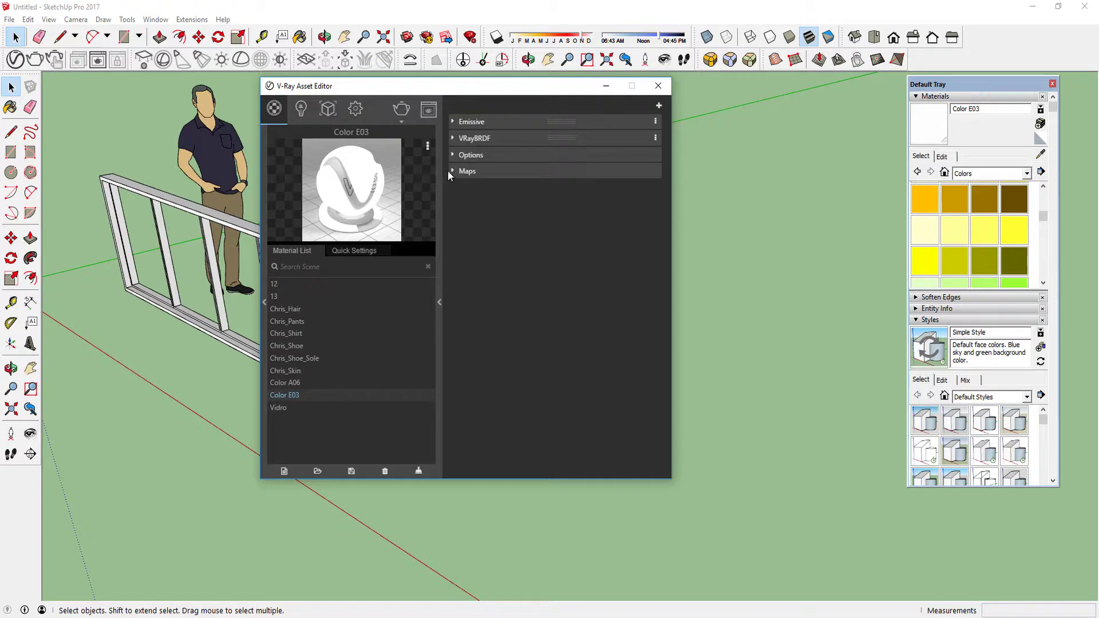
left_click(451, 119)
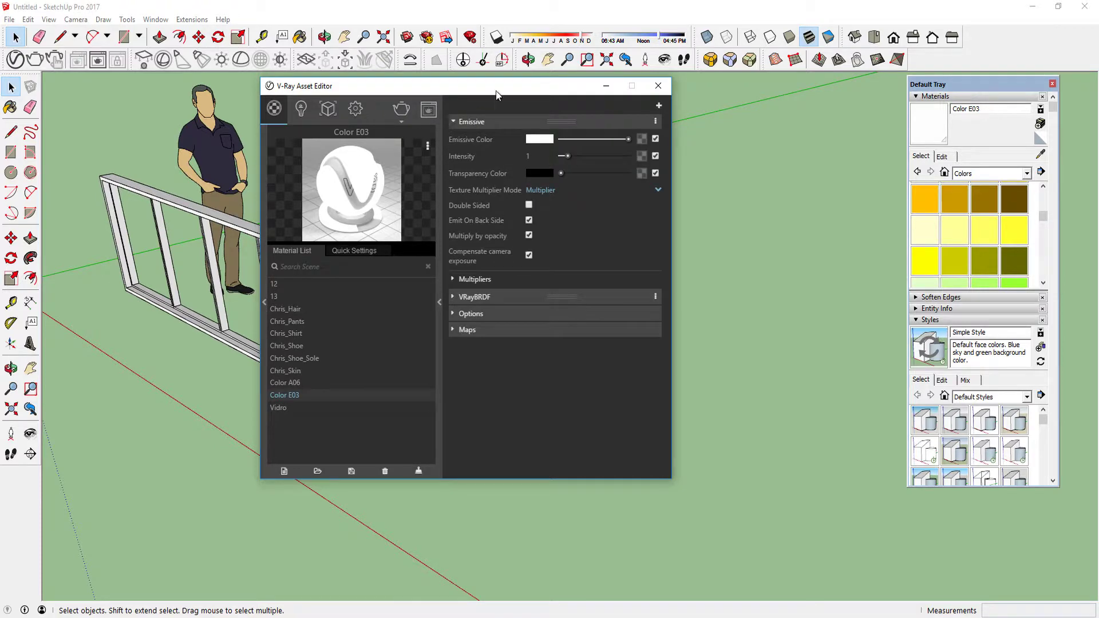
left_click(657, 87)
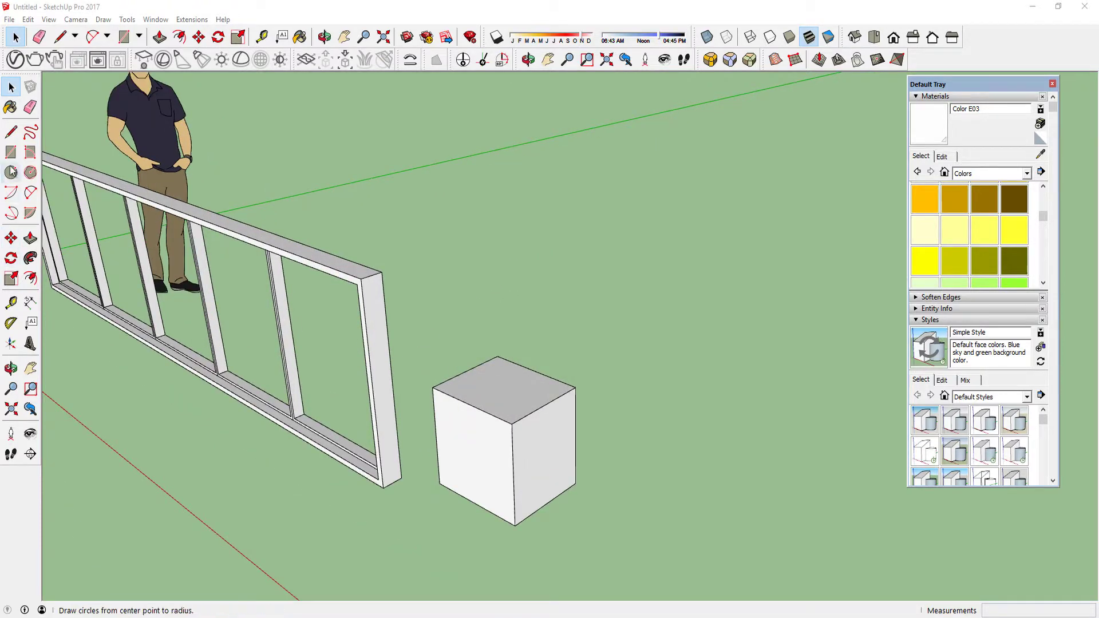
Draw a rectangle about 0,73 by 0,73 m on the ground beside the white box and extrude it into a taller box
left_click(12, 152)
scroll(196, 155, "down", 3)
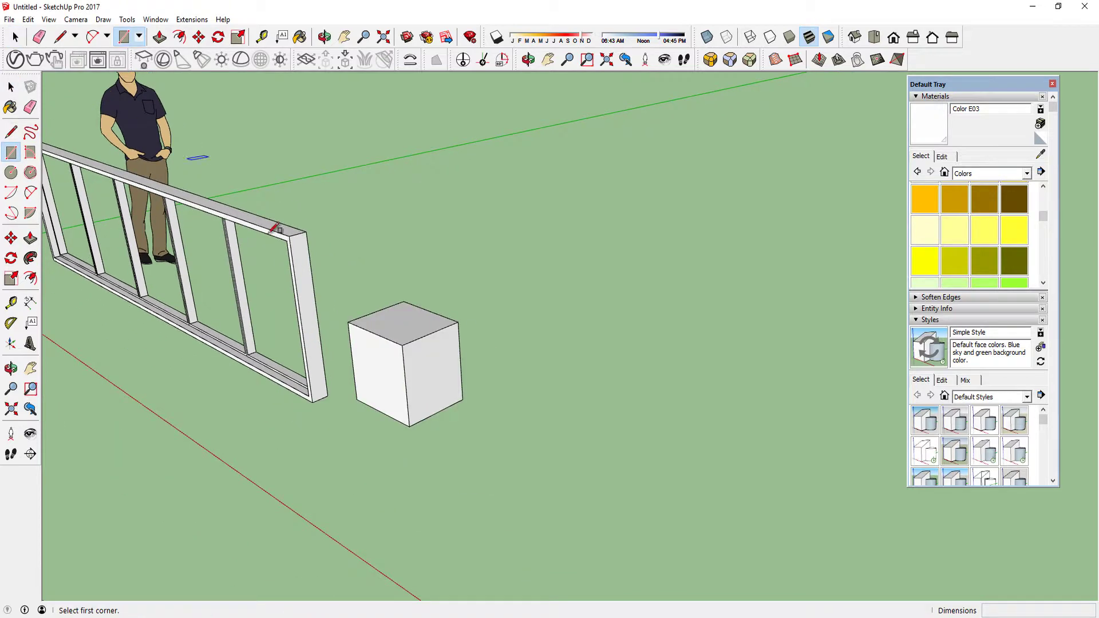
left_click(436, 473)
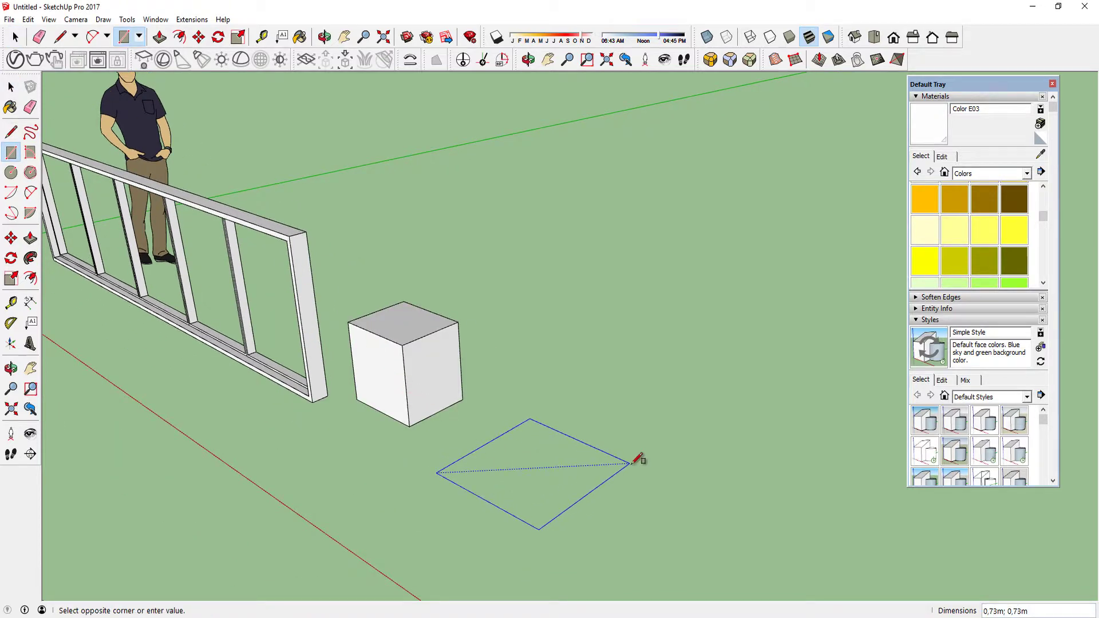
left_click(633, 462)
key("p")
left_click_drag(594, 472, 636, 387)
key("space")
middle_click_drag(635, 388, 688, 367)
Paint the front, side and top faces of the new box with the brown Color D07 material
left_click(985, 198)
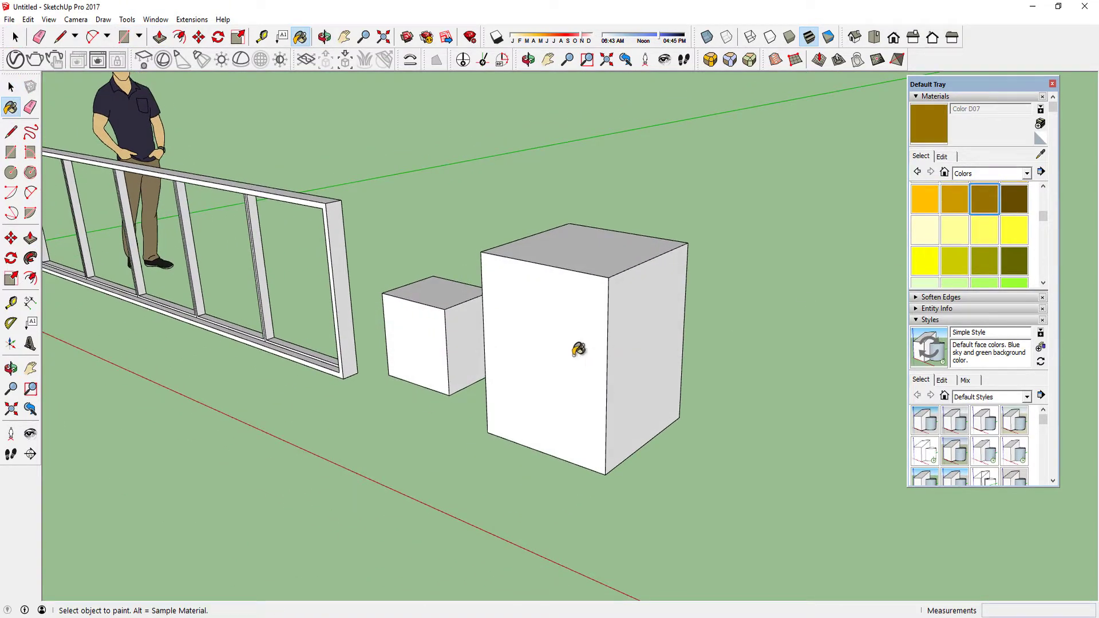
left_click(579, 344)
left_click(614, 298, "shift")
key("ctrl+z")
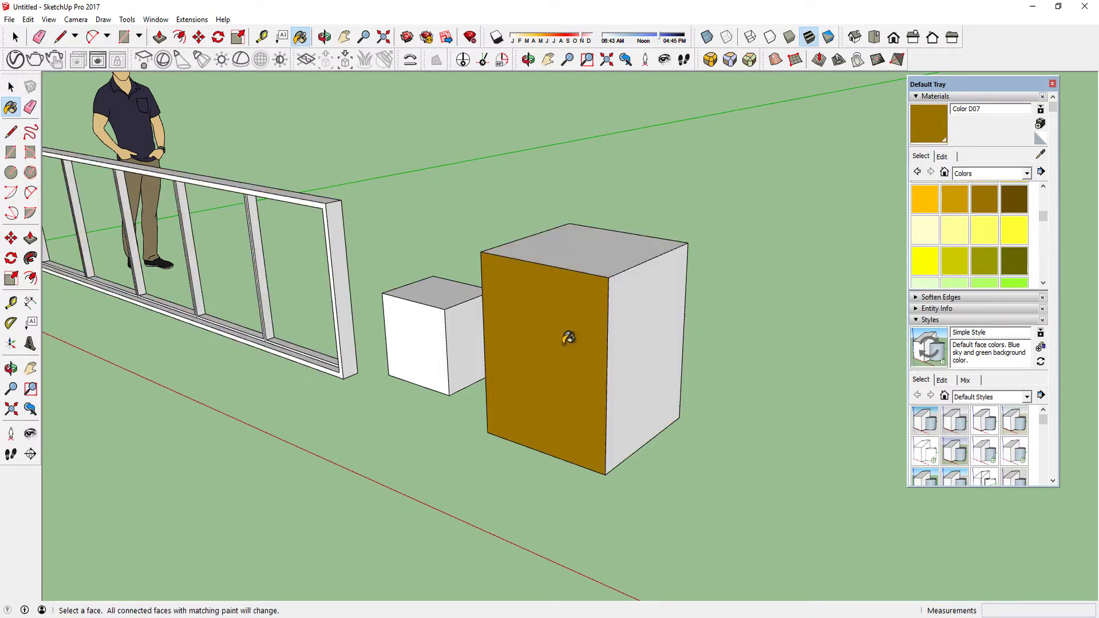
left_click(653, 319)
left_click(630, 263)
key("space")
scroll(676, 378, "up", 5)
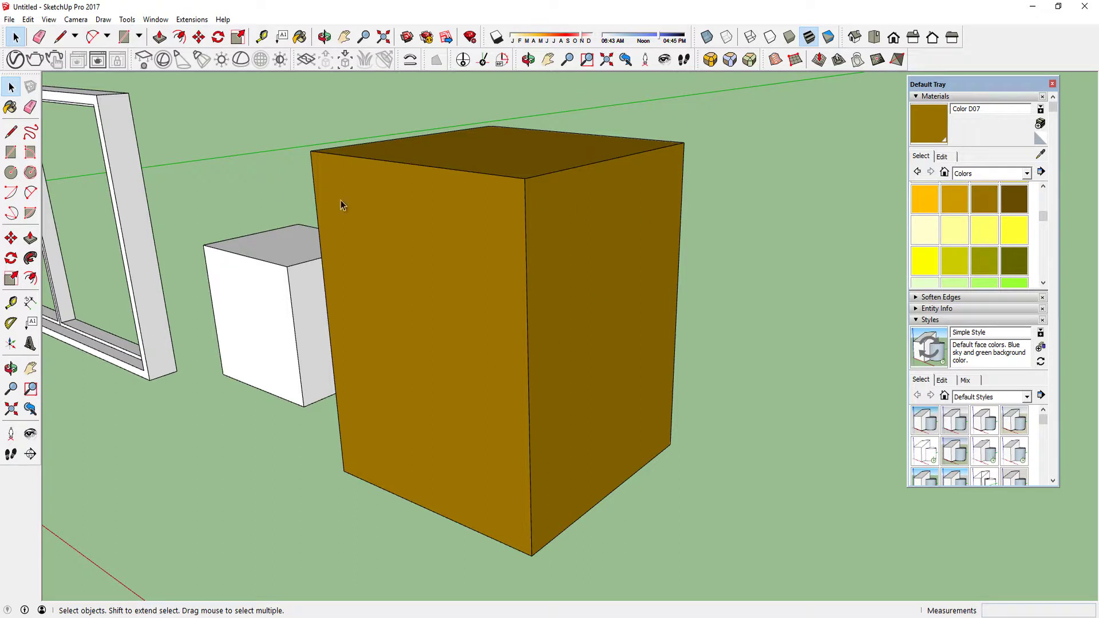
Set Color D07's reflection color to white in its VRayBRDF layer and disable Use Fresnel
left_click(15, 60)
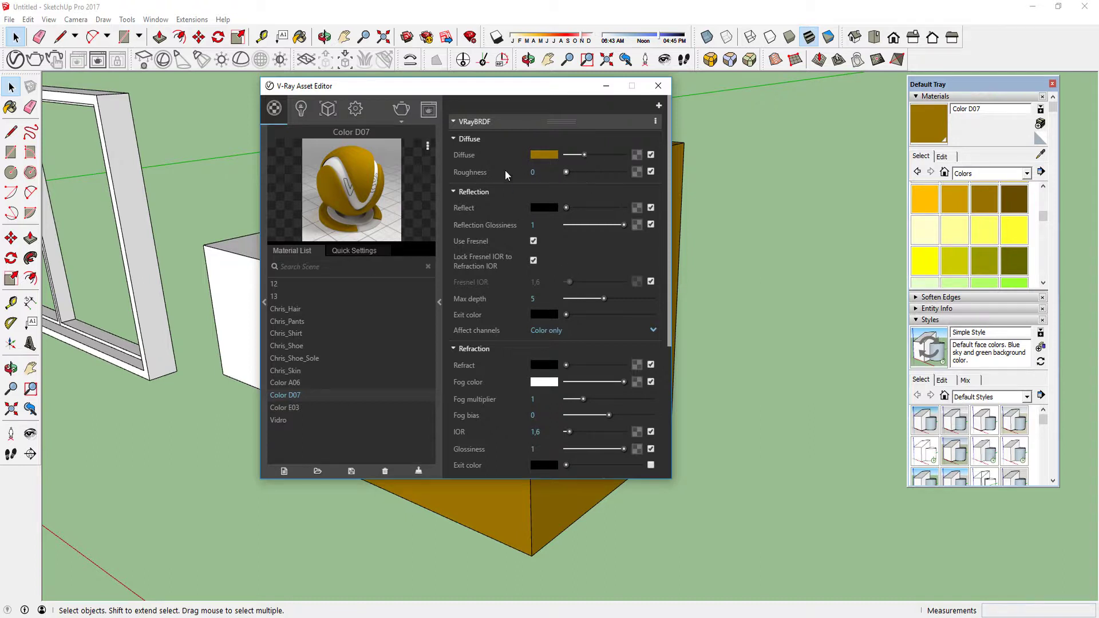
left_click_drag(568, 207, 624, 207)
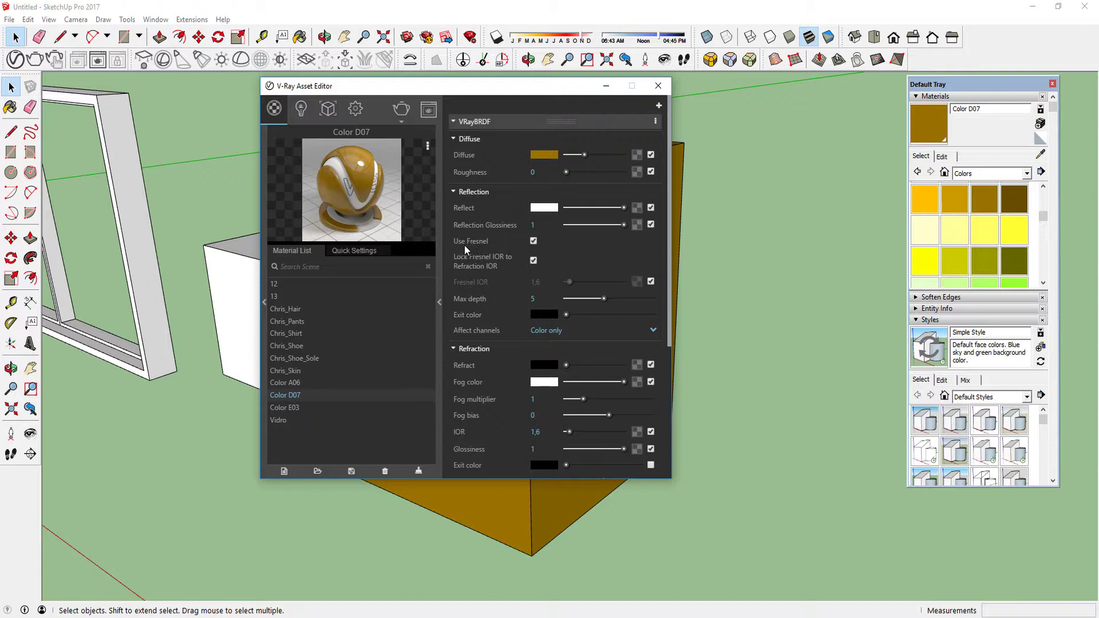
left_click(533, 241)
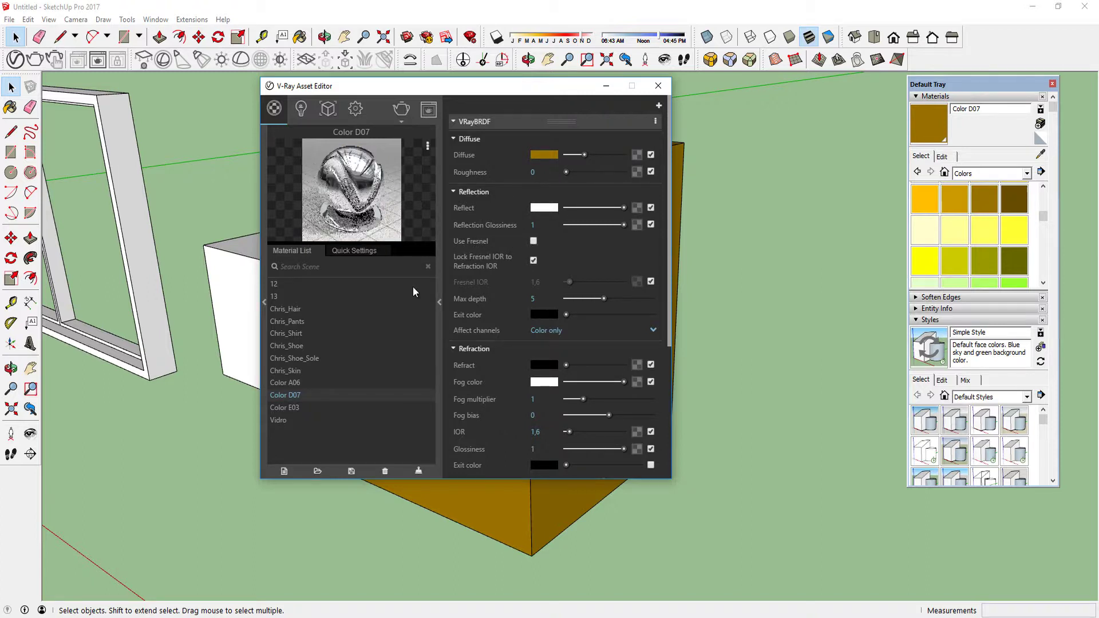
left_click(534, 242)
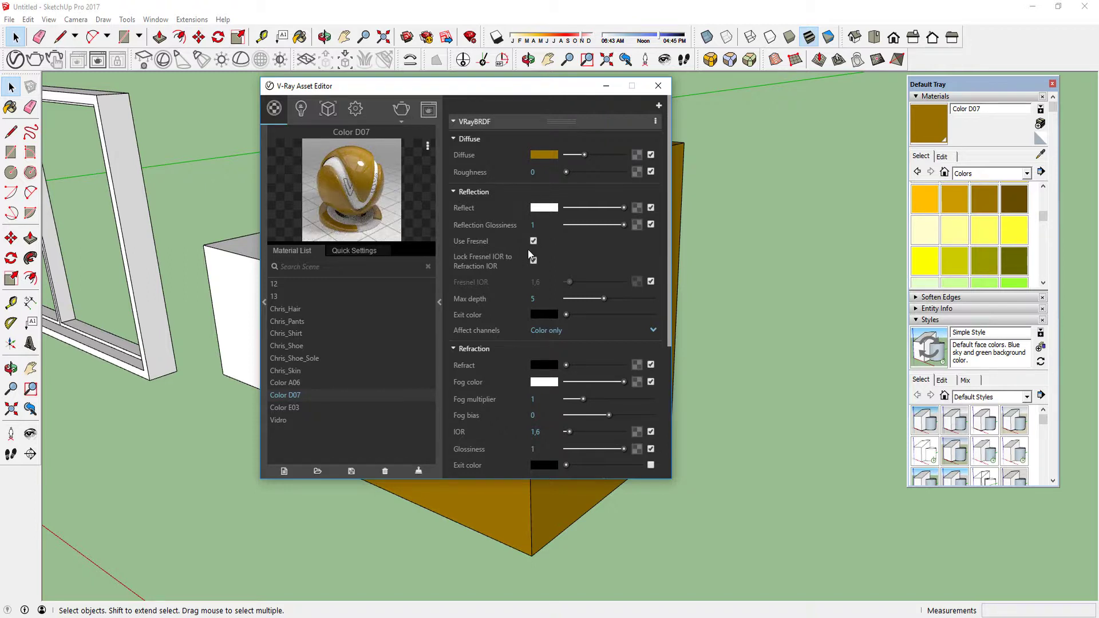
left_click(533, 241)
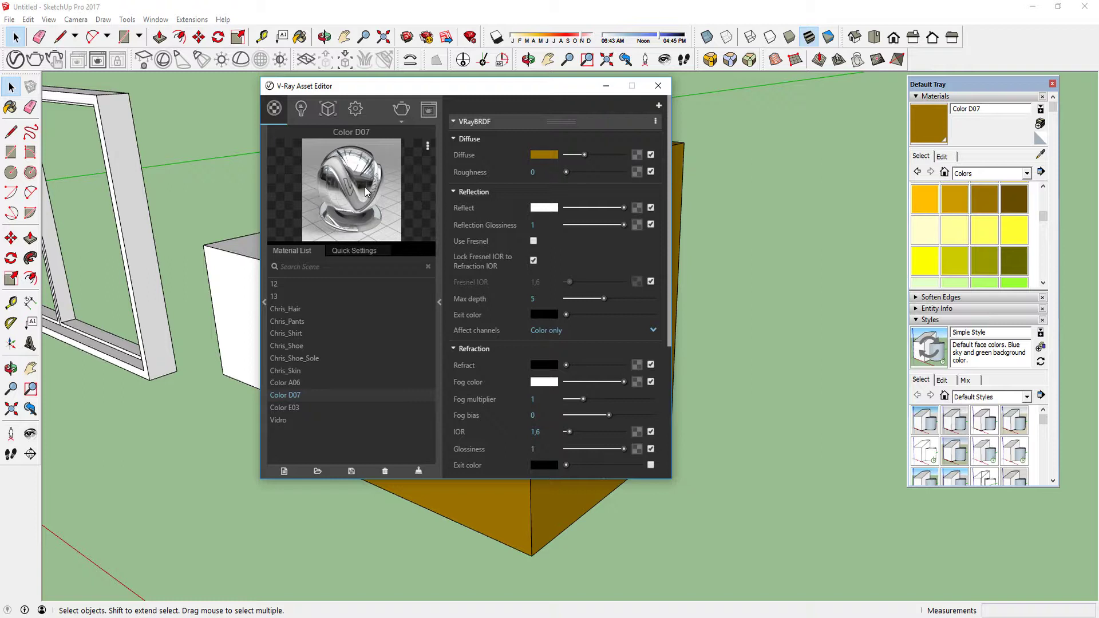
Change Color D07's reflection color to a muted tan
left_click(550, 210)
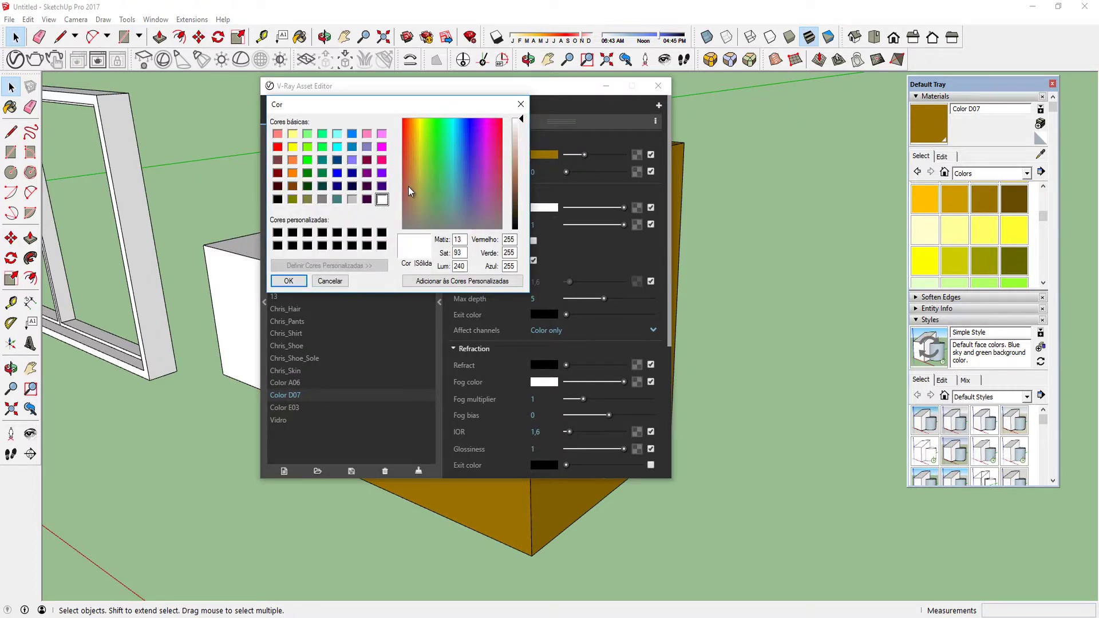
left_click(413, 187)
left_click(517, 170)
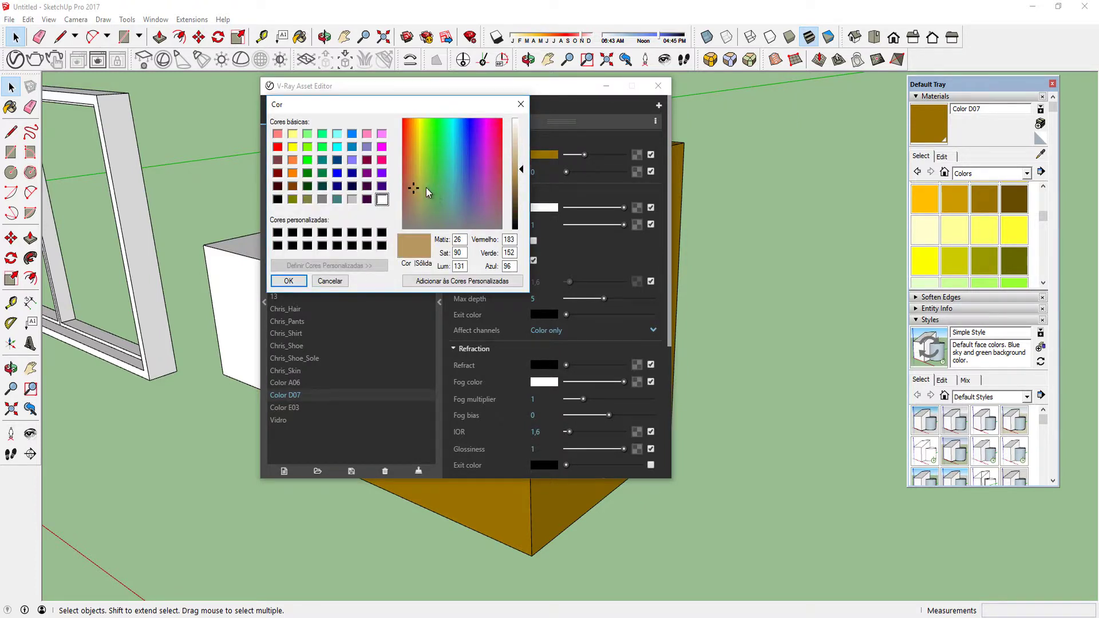
left_click_drag(411, 201, 414, 197)
left_click(288, 281)
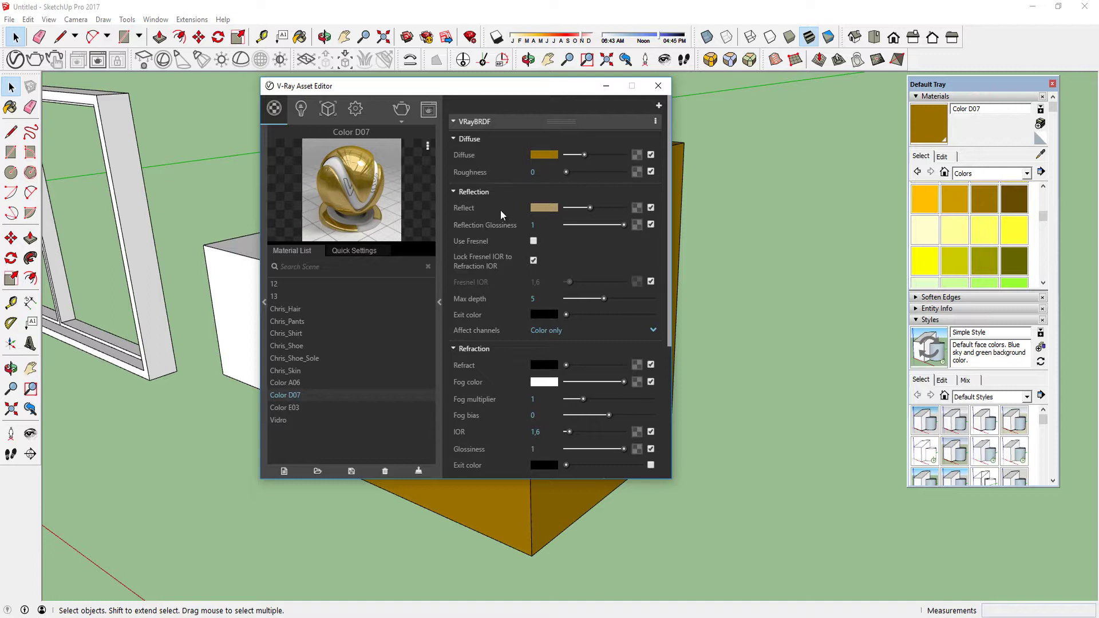
Darken Color D07's diffuse color to black and raise the tan reflection color to full brightness, with Use Fresnel off
left_click(533, 242)
left_click_drag(583, 155, 557, 154)
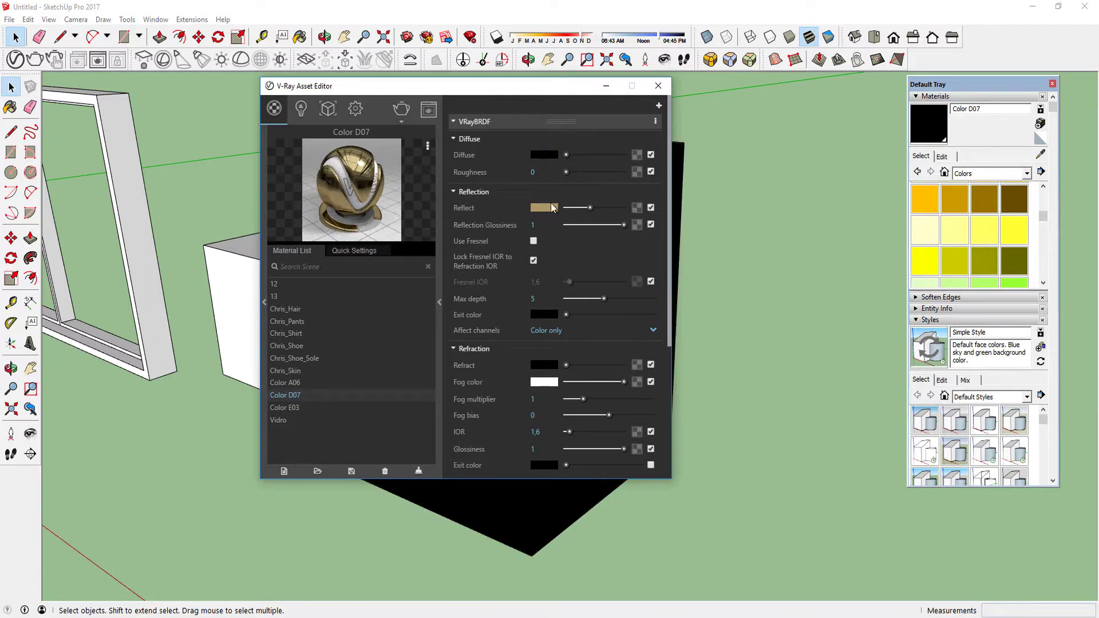
left_click_drag(590, 207, 624, 207)
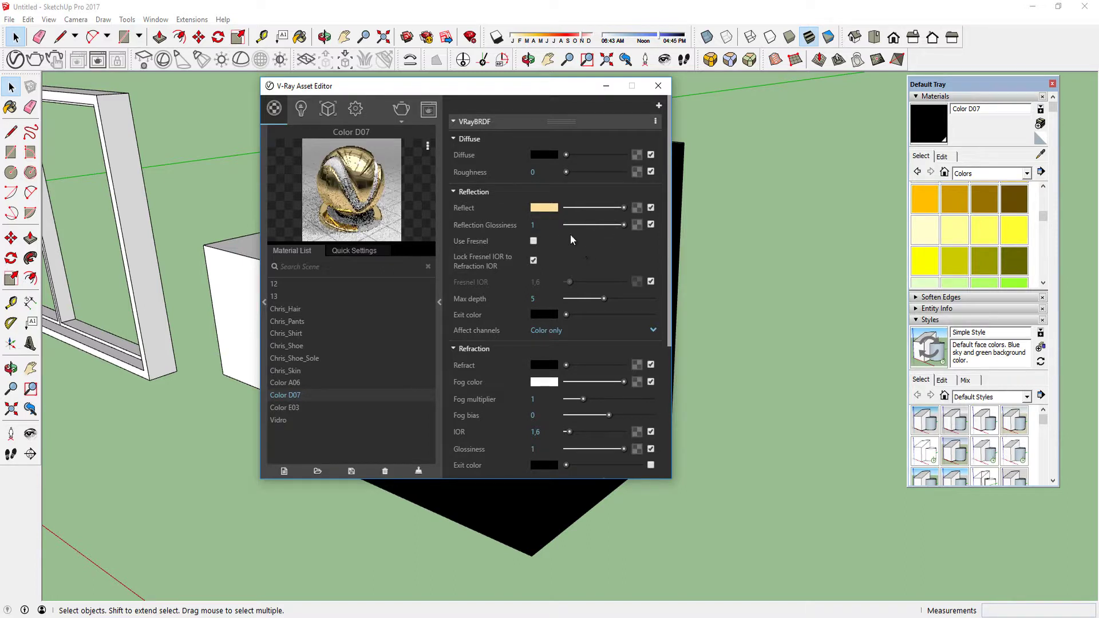
Brighten Color D07's diffuse color back to brown and replace it with pure blue
left_click_drag(566, 154, 585, 156)
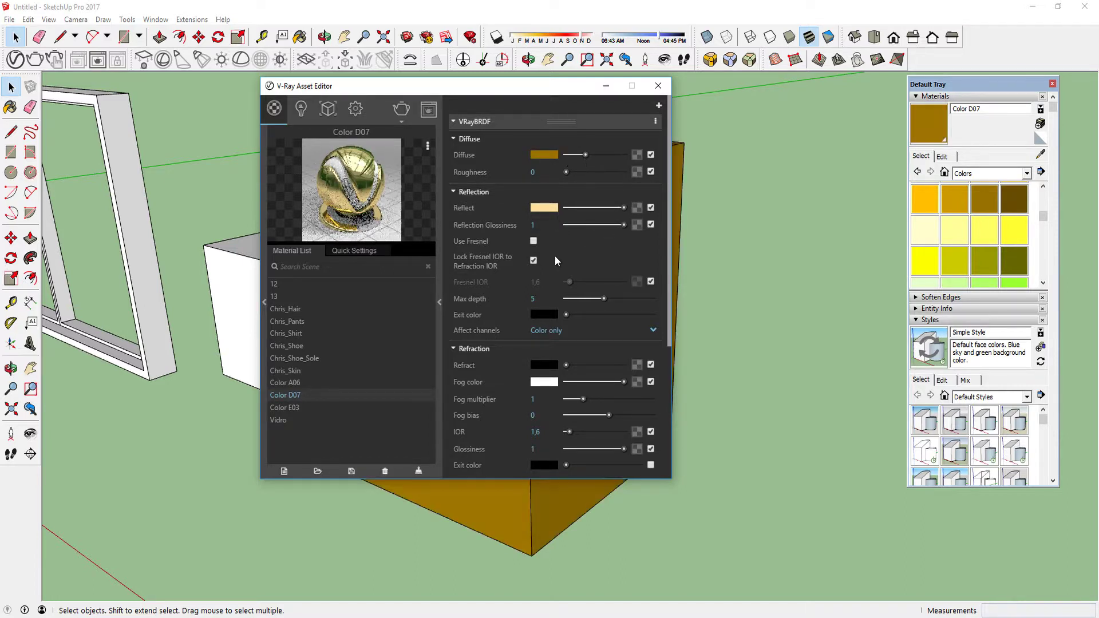
left_click(547, 155)
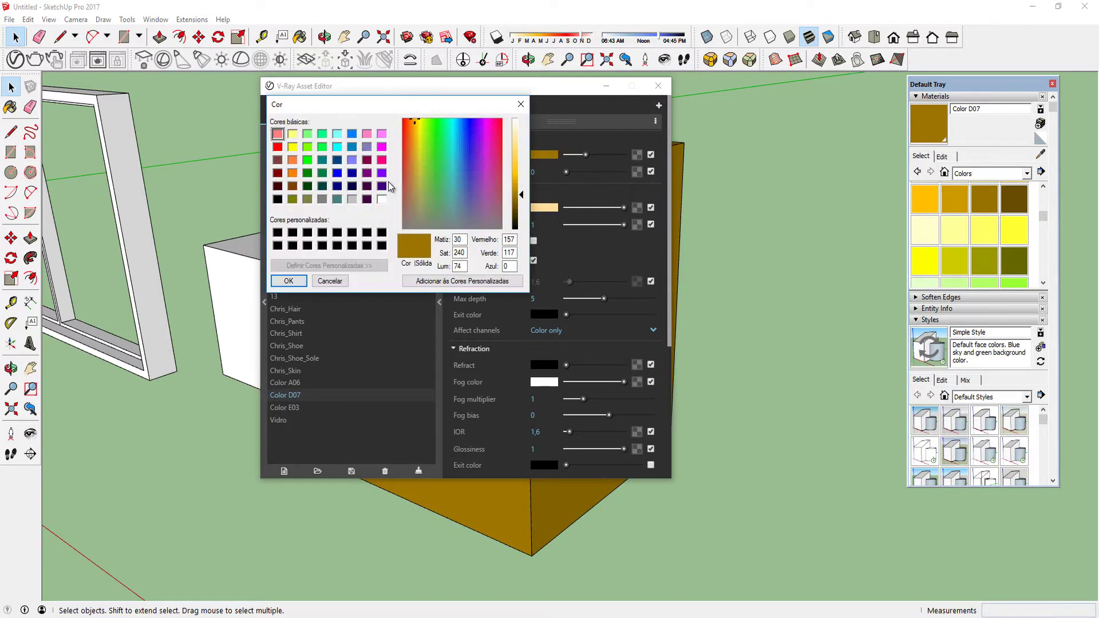
left_click(337, 173)
left_click(304, 277)
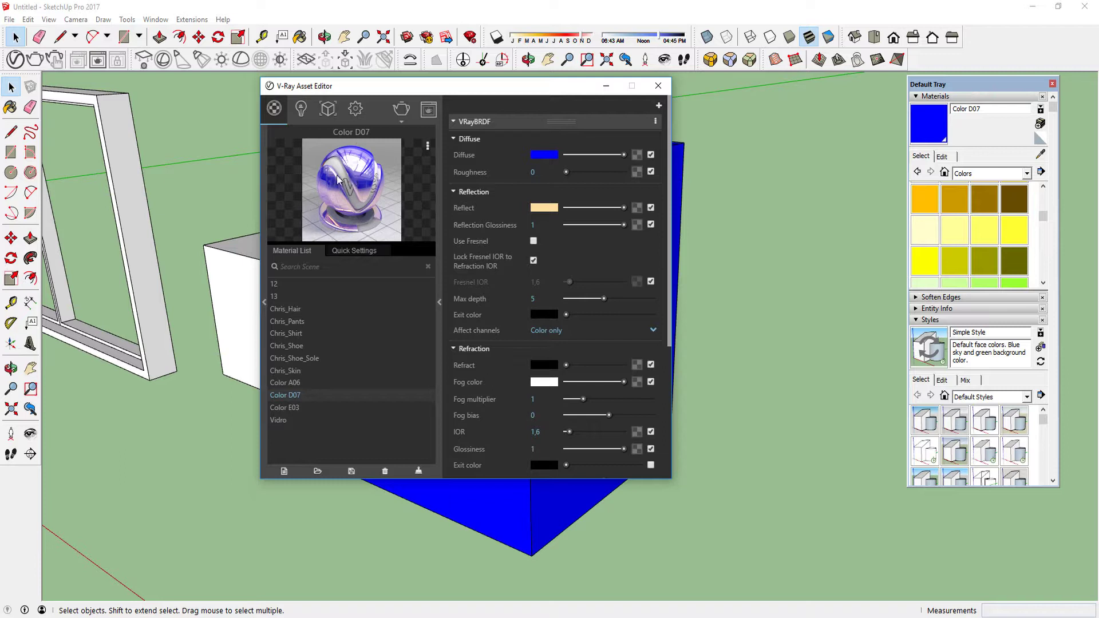
Darken Color D07's diffuse color to black and set its reflection color to white
left_click_drag(612, 155, 556, 156)
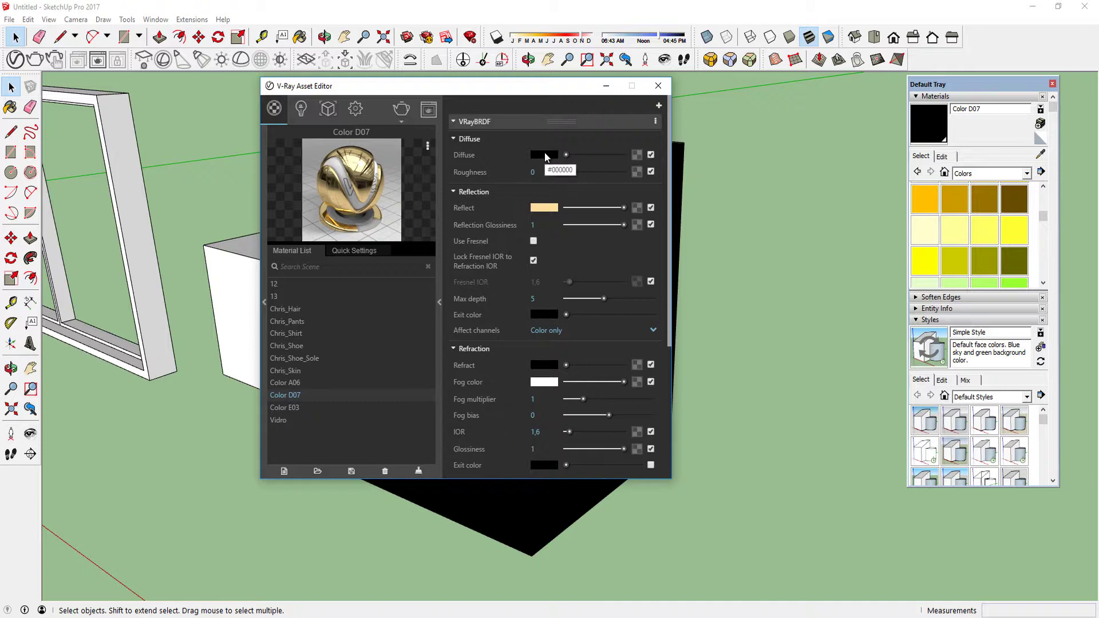
left_click(544, 209)
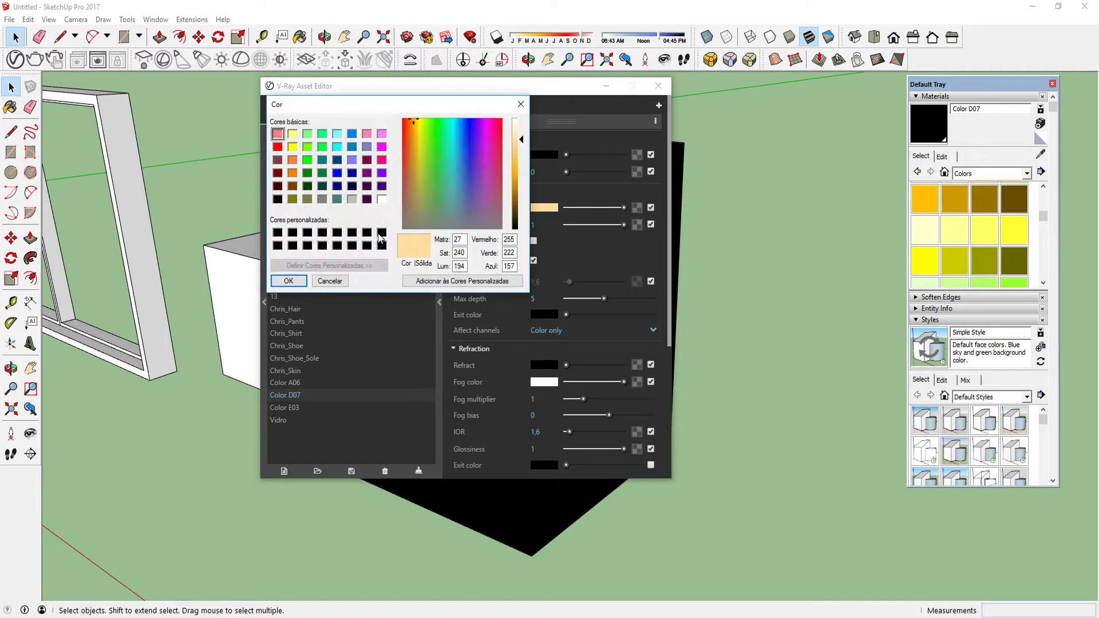
left_click(381, 200)
left_click(288, 281)
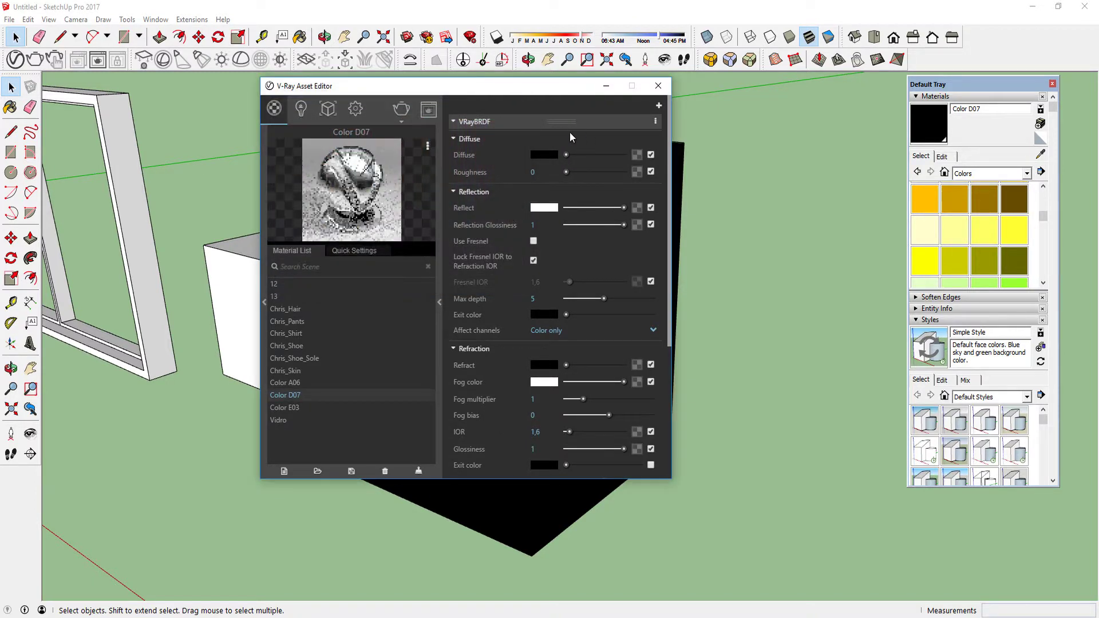
Change Color D07's diffuse color to green and reduce the white reflection color to light gray
left_click(551, 154)
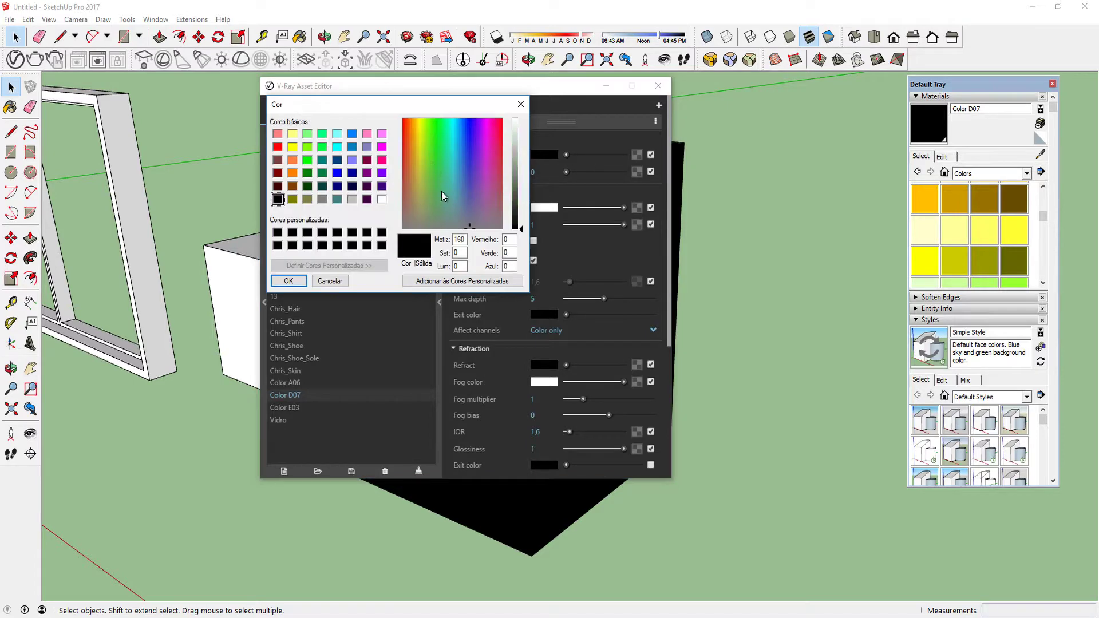
left_click(516, 184)
left_click(289, 281)
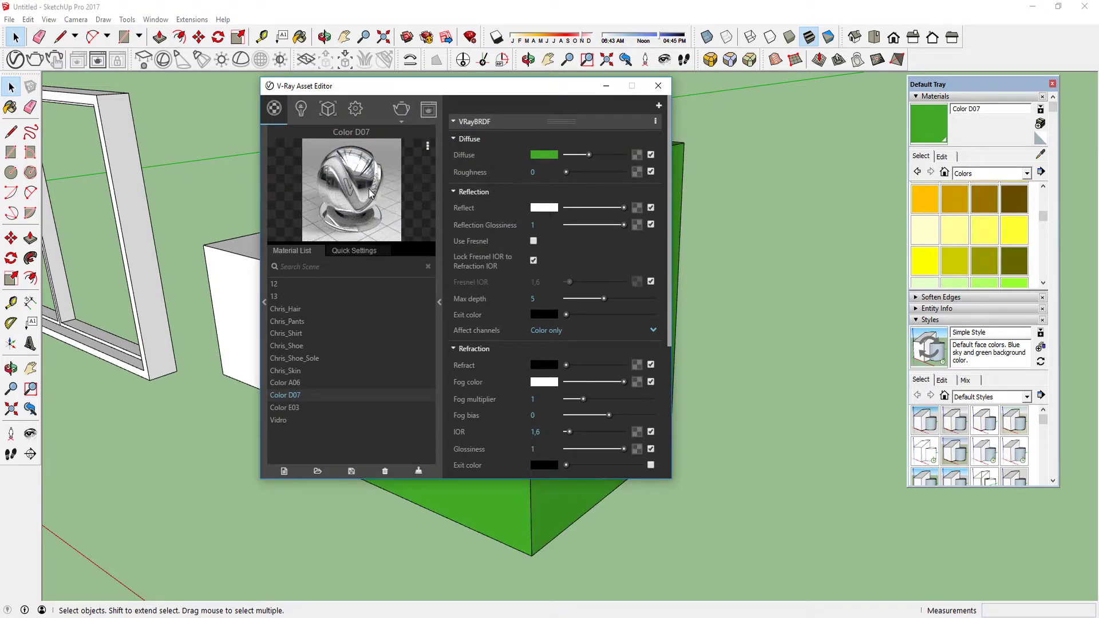
left_click(613, 210)
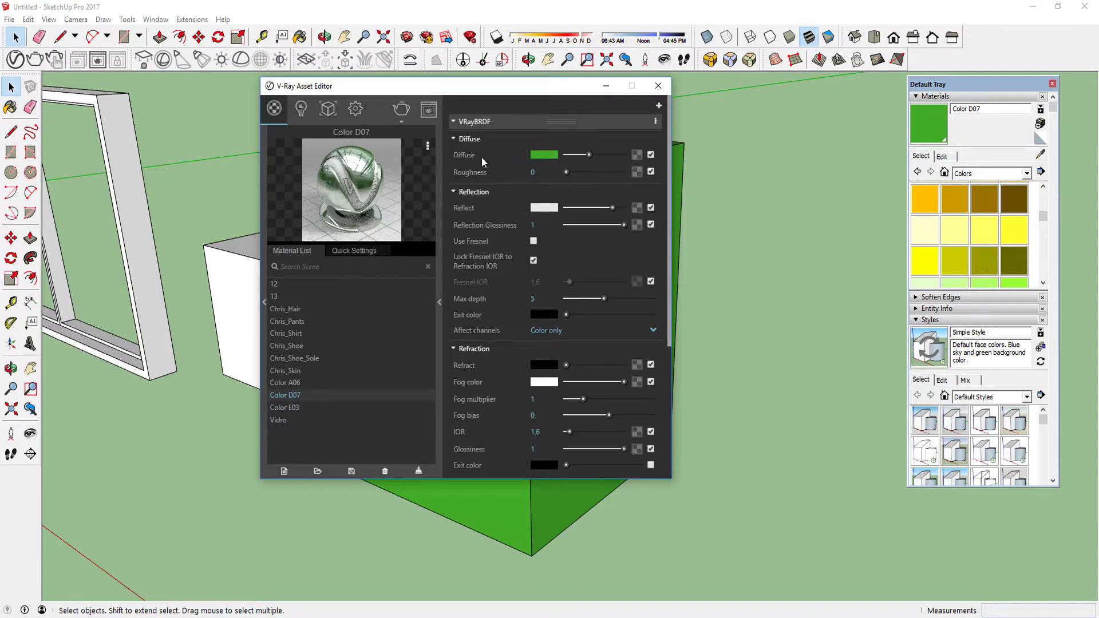
left_click(599, 209)
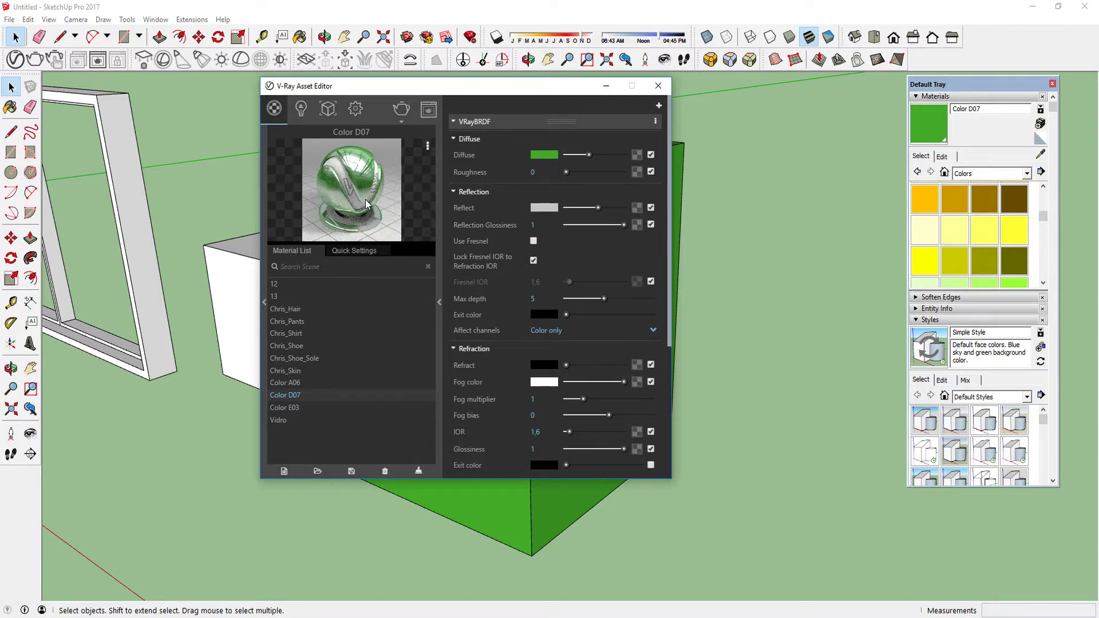
Change Color D07's diffuse color to white and darken it fully to black
left_click(535, 155)
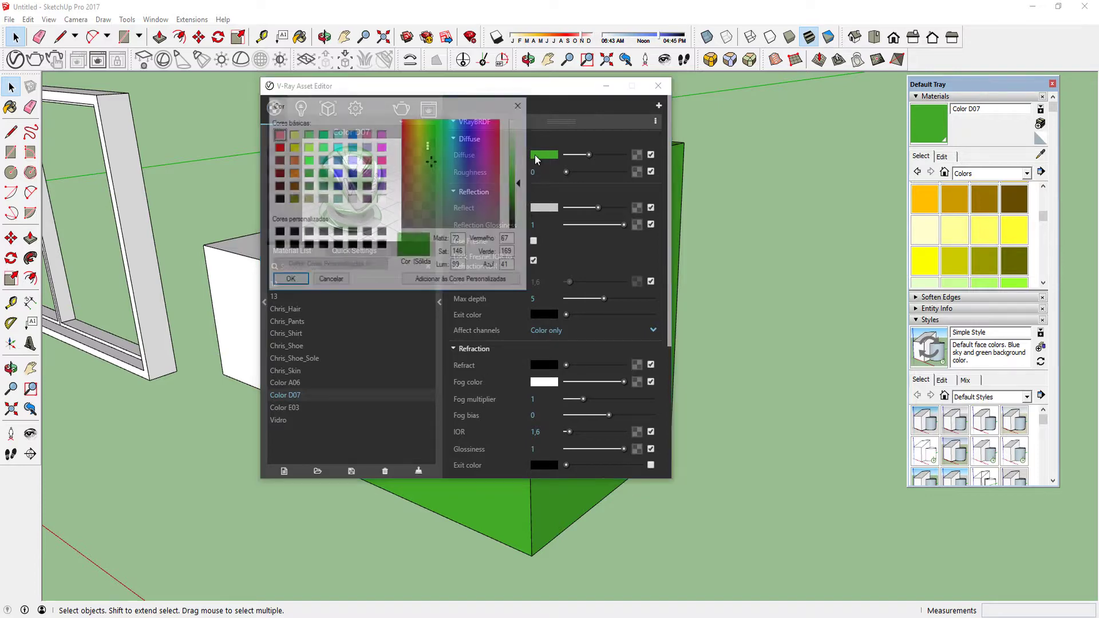
left_click(289, 280)
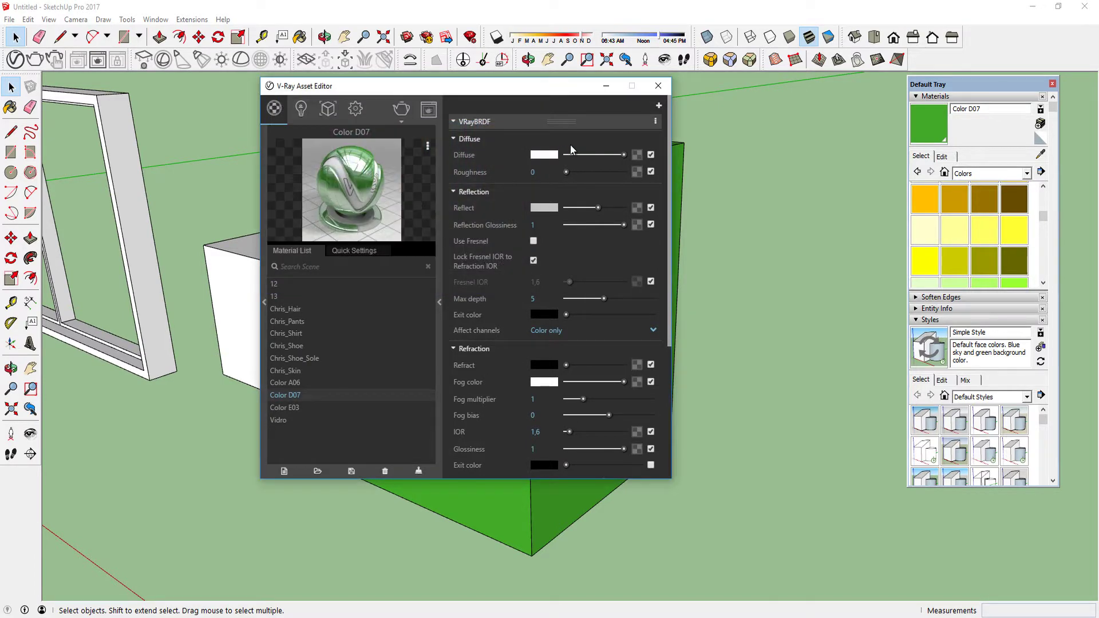
left_click(588, 155)
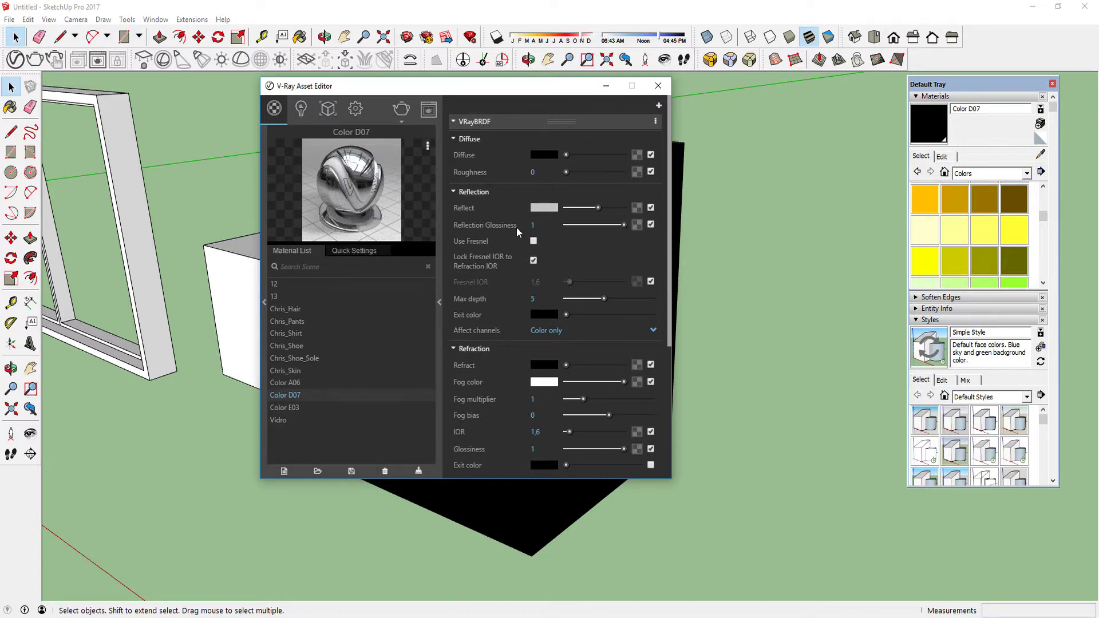
Set Color D07's Reflection Glossiness to 0,8
left_click(532, 224)
type(",8")
key("Return")
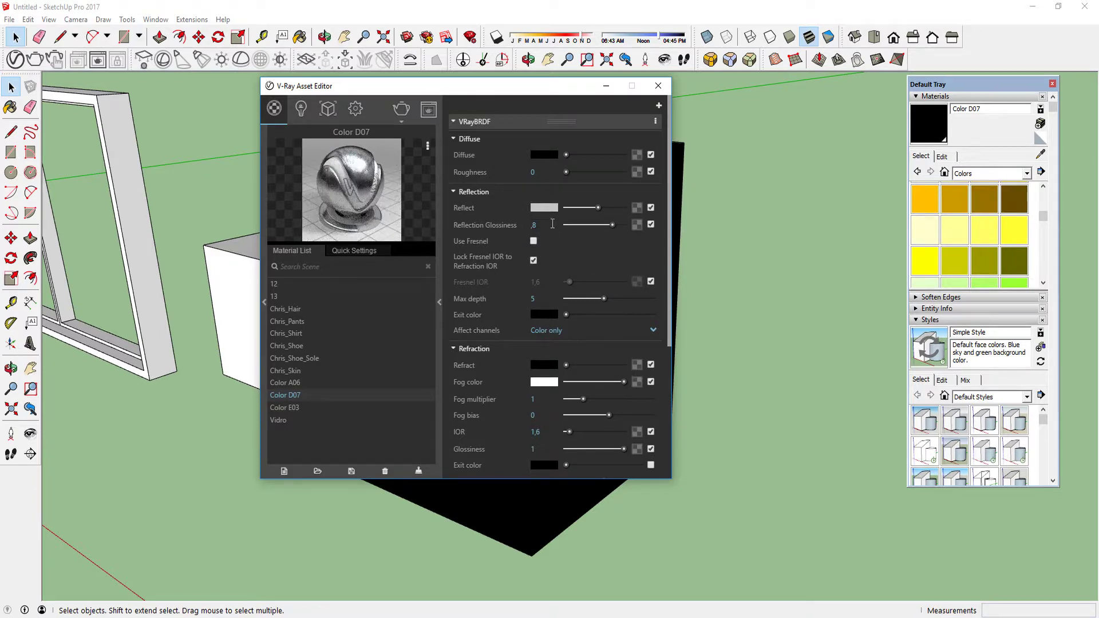
Set Color D07's Reflection Glossiness to 0,6 and enable Use Fresnel
left_click(553, 224)
type(",6")
key("Return")
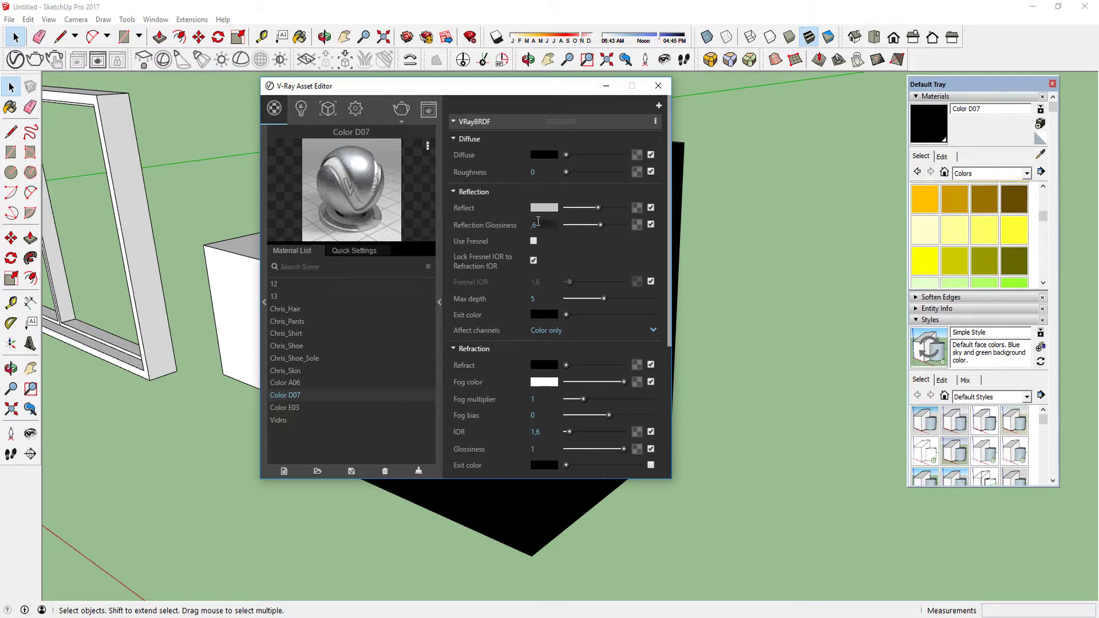
left_click(534, 242)
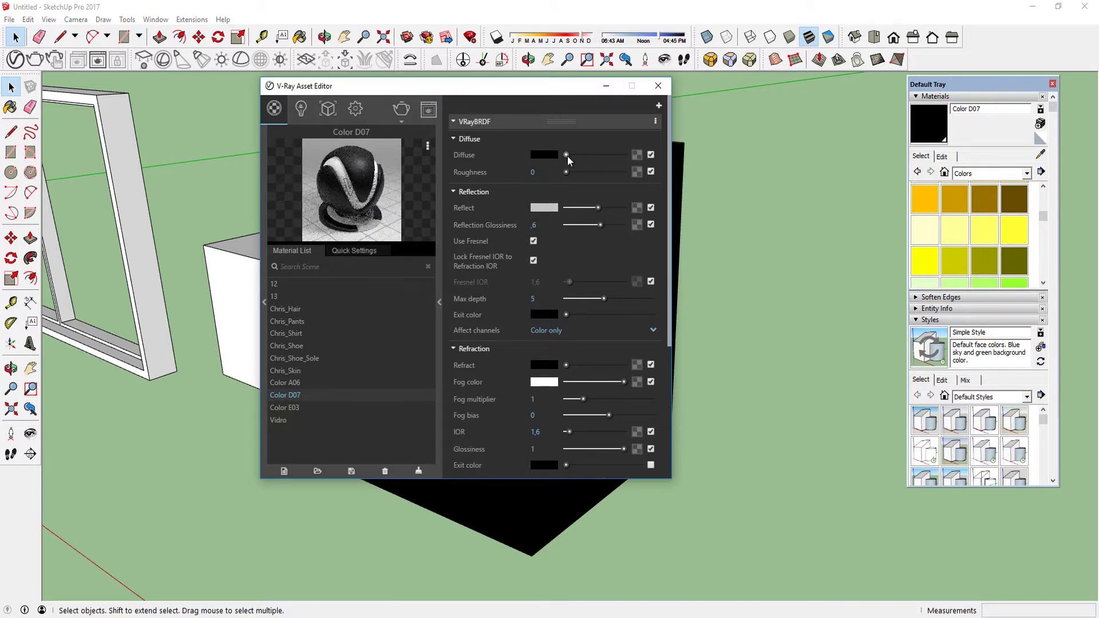
Lighten Color D07's diffuse color to light gray and change it to the dark green basic color
left_click_drag(567, 155, 603, 155)
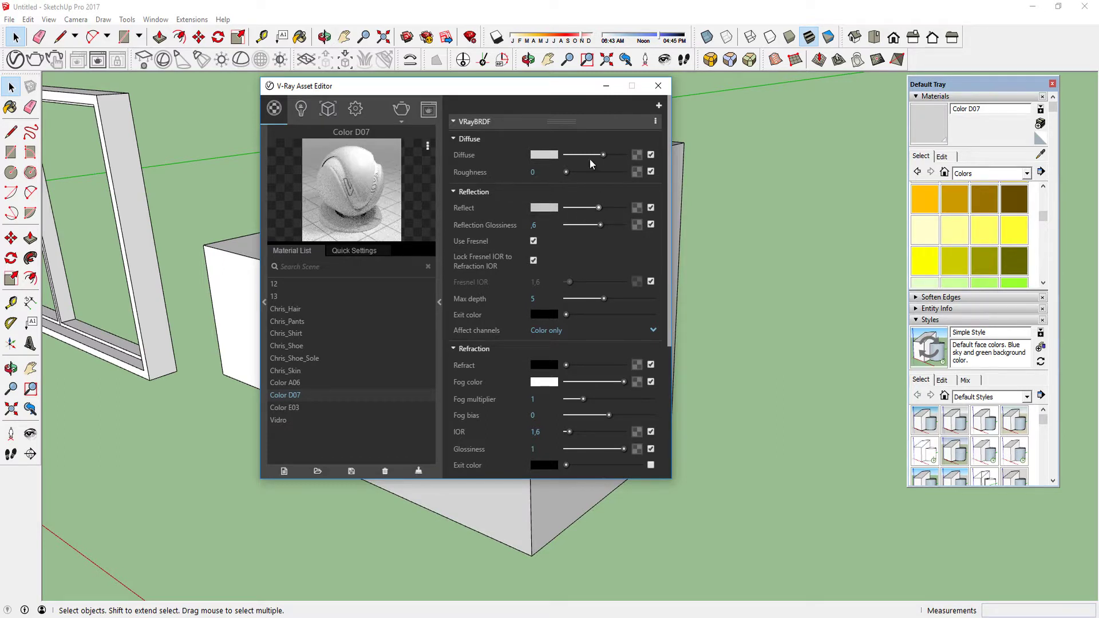
left_click(544, 155)
left_click(367, 173)
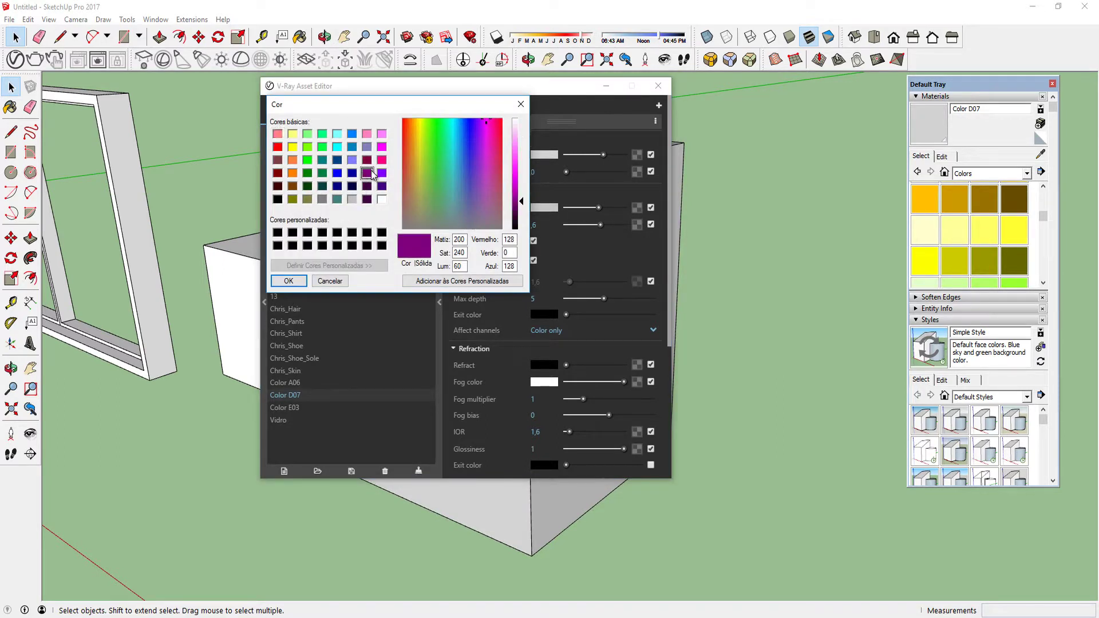
left_click(382, 160)
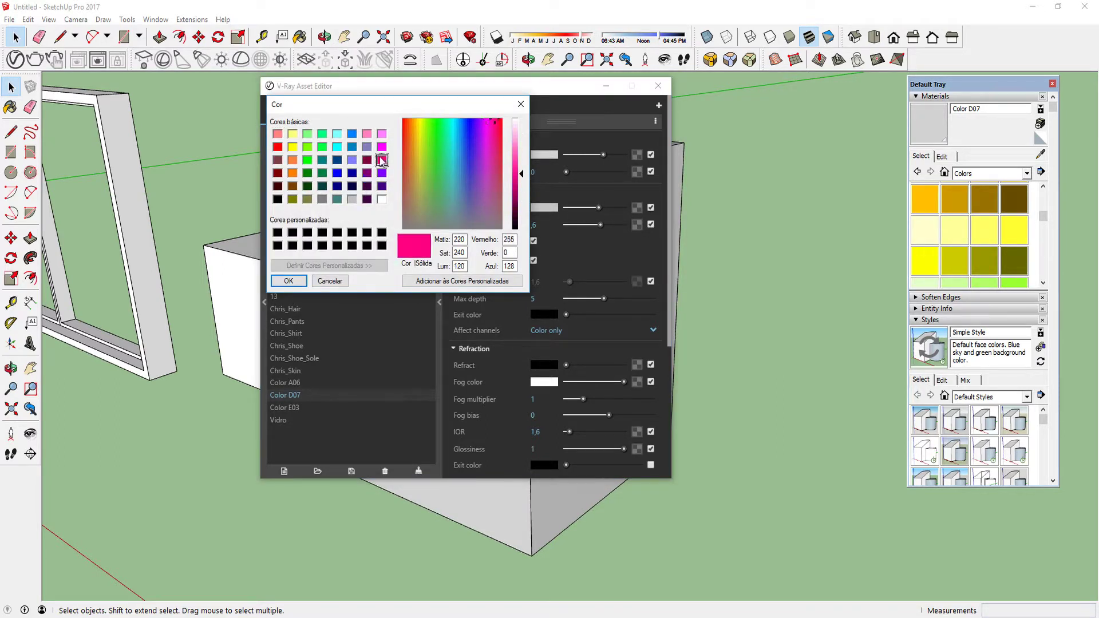
left_click(323, 173)
left_click(279, 283)
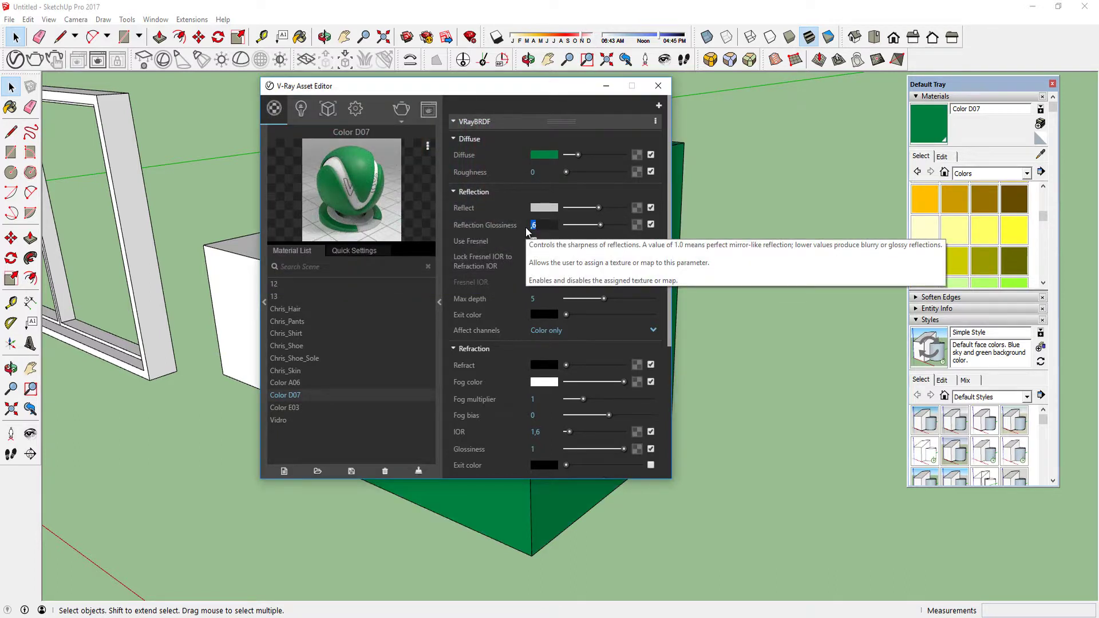
Set Color D07's Reflection Glossiness to 1 and change its diffuse color to white
type("1")
key("Return")
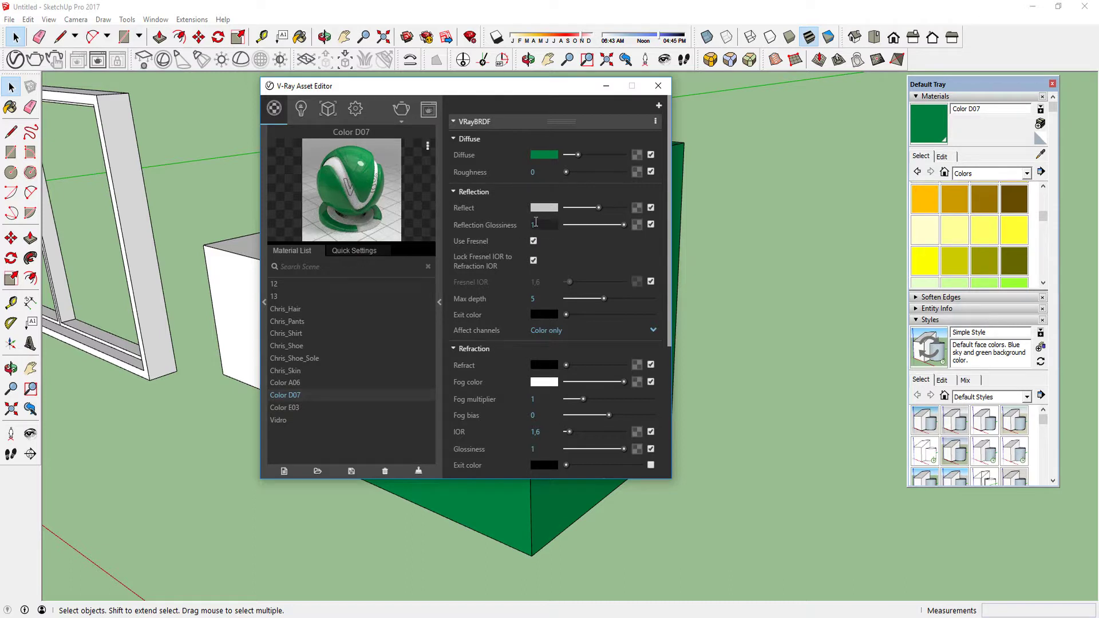
left_click(542, 155)
left_click(382, 199)
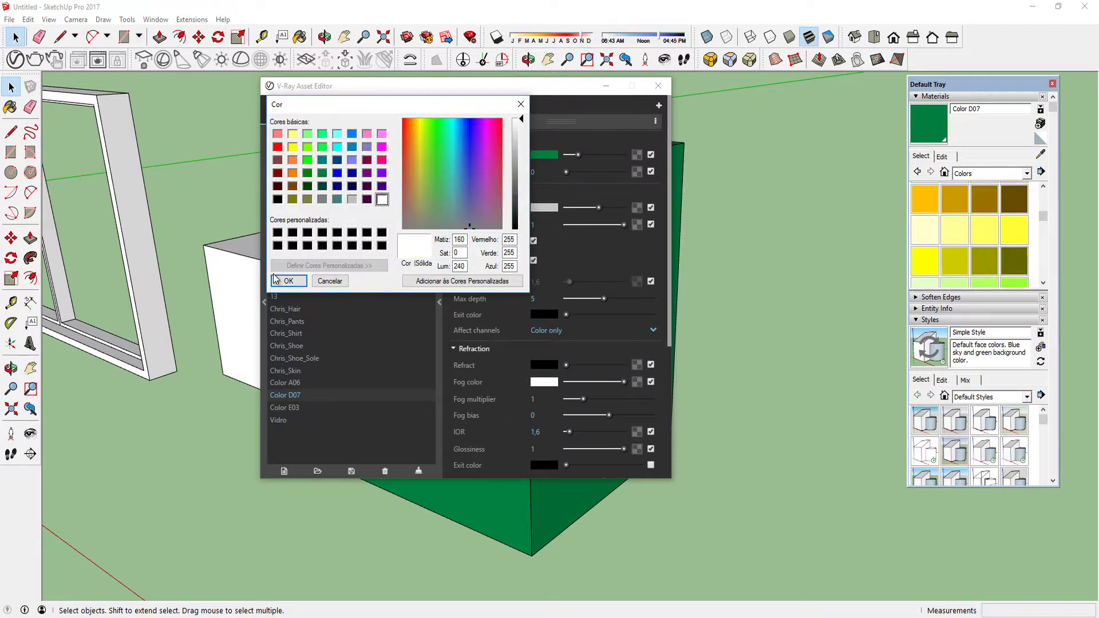
left_click(289, 281)
Raise Color D07's reflection color to full white and unlock its Fresnel IOR from the Refraction IOR
mouse_move(716, 241)
middle_mouse_down()
mouse_move(710, 229)
mouse_move(756, 206)
mouse_move(745, 195)
middle_mouse_up()
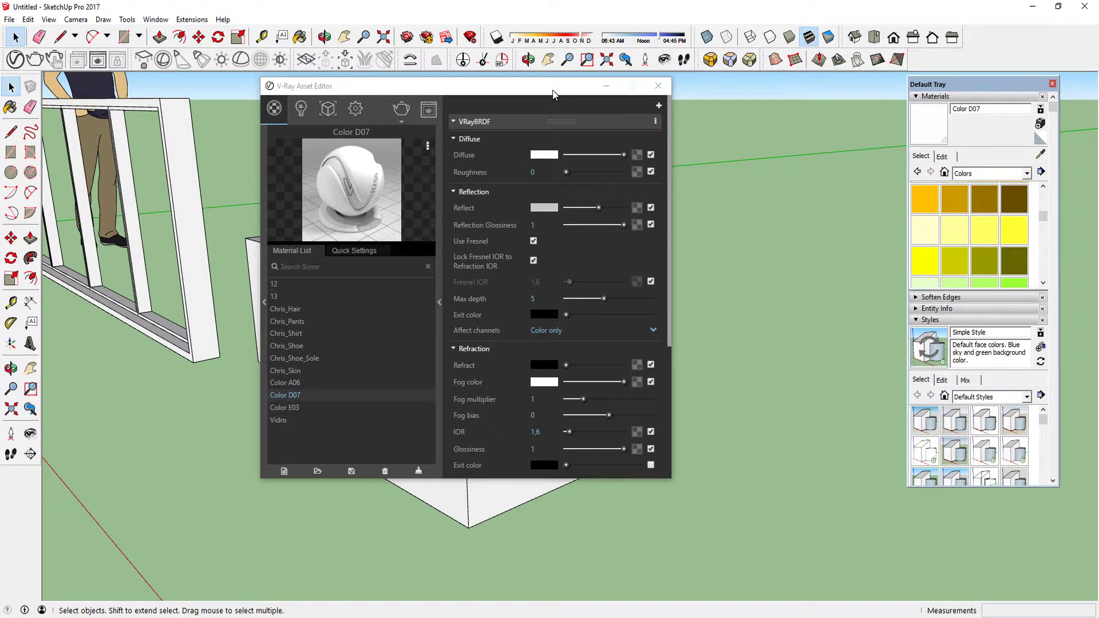
left_click_drag(552, 91, 523, 57)
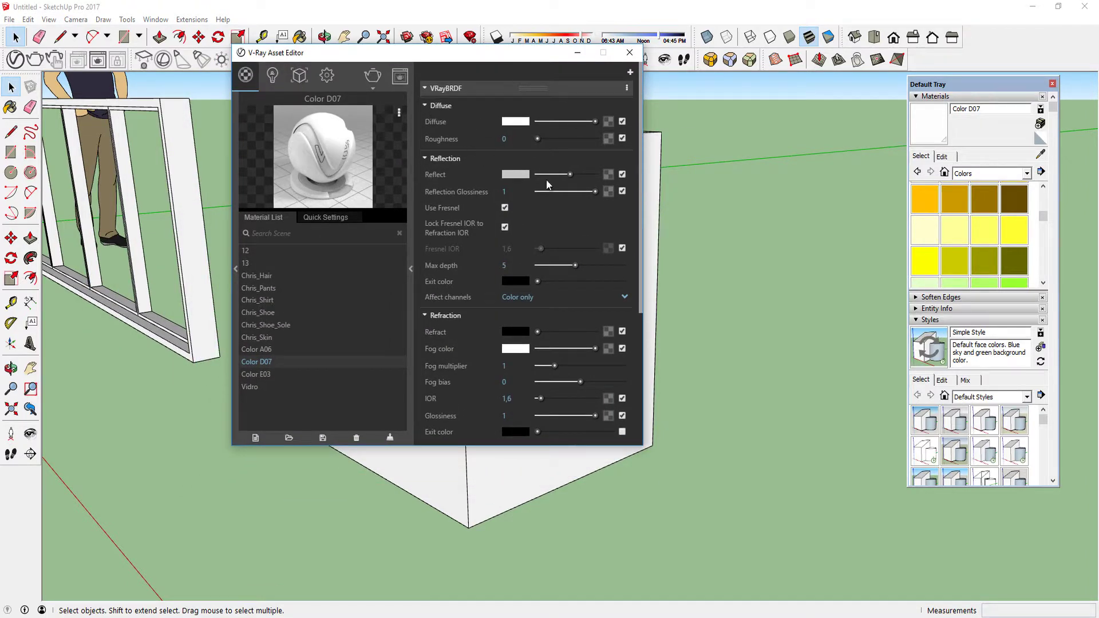
left_click_drag(570, 174, 614, 164)
left_click(505, 228)
Try Fresnel IOR values of 3 and 1,9 on Color D07
left_click(507, 248)
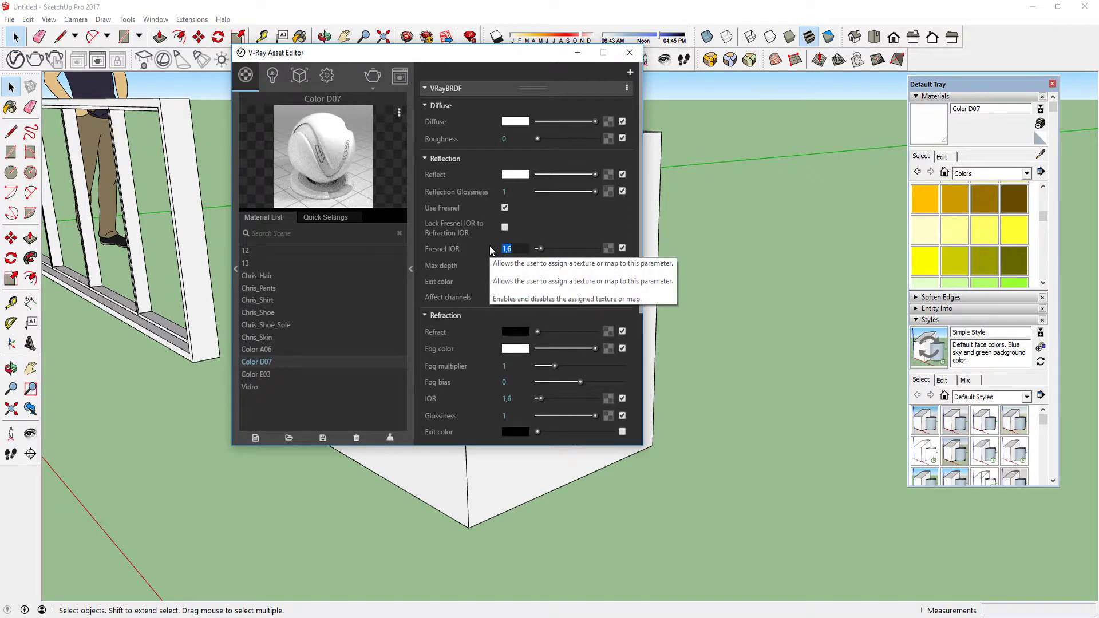
type("3")
key("Return")
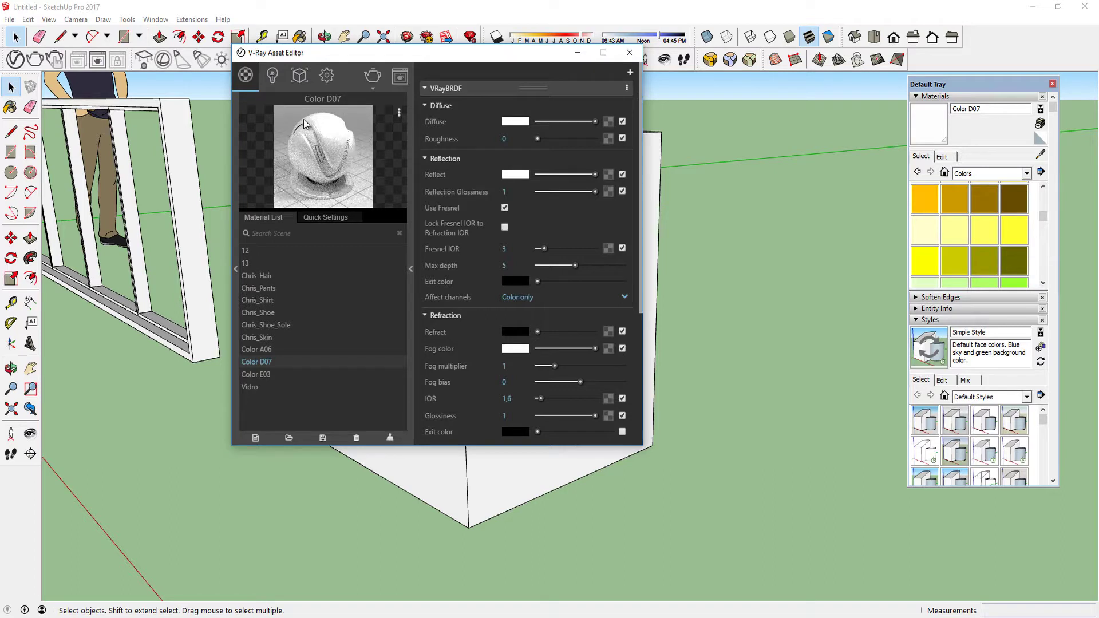
left_click_drag(352, 55, 443, 211)
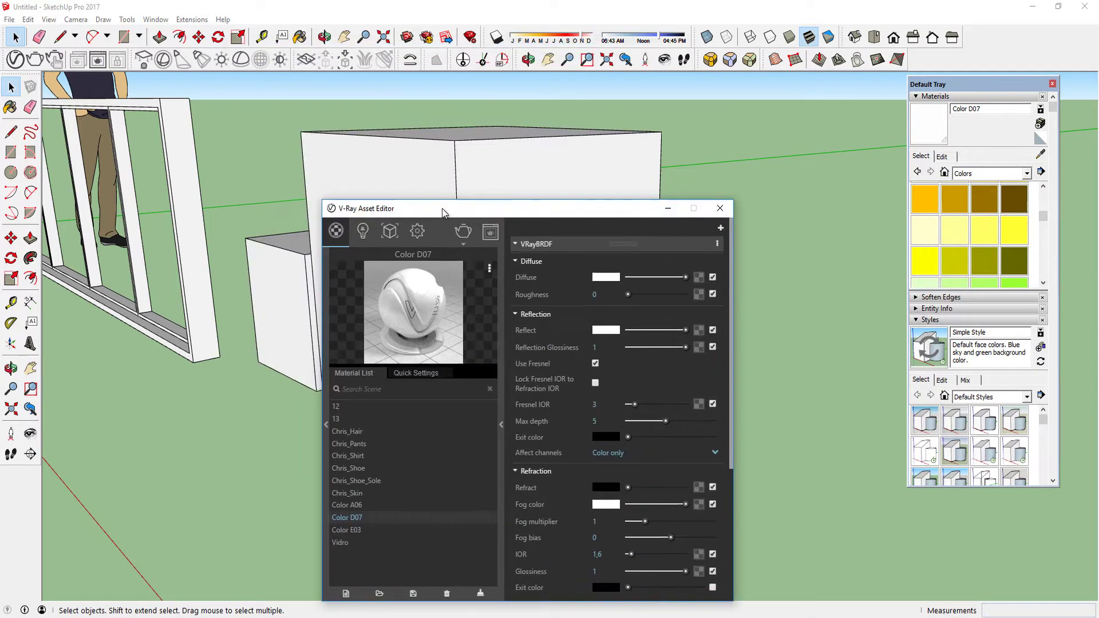
left_click(598, 404)
type("1,9")
key("Return")
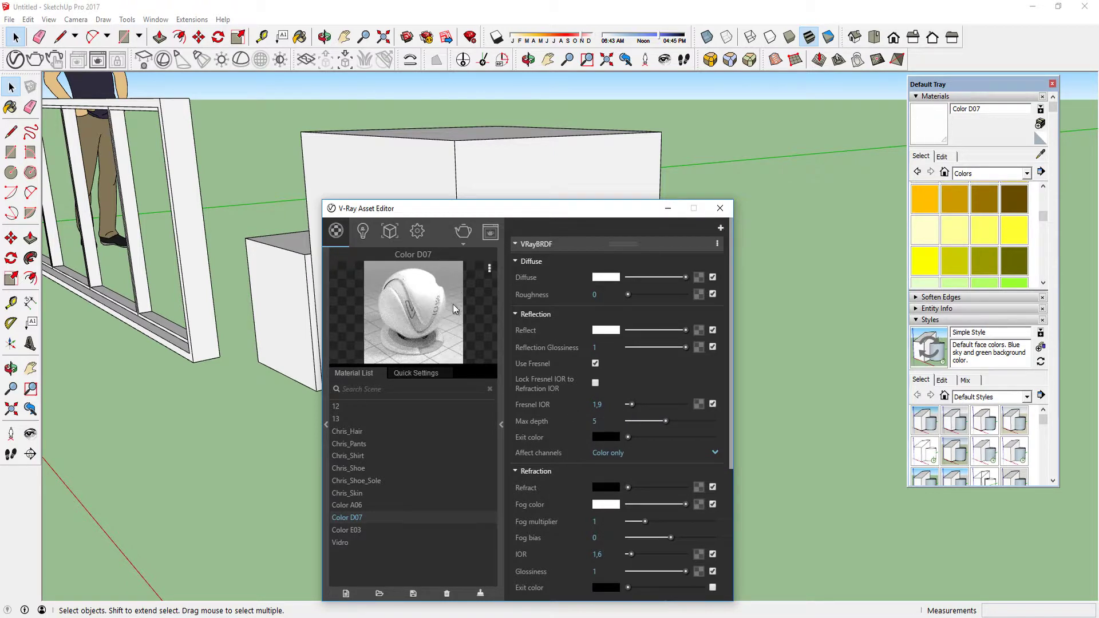
Try higher Fresnel IOR values of 10, 20 and 30 on Color D07
left_click(598, 404)
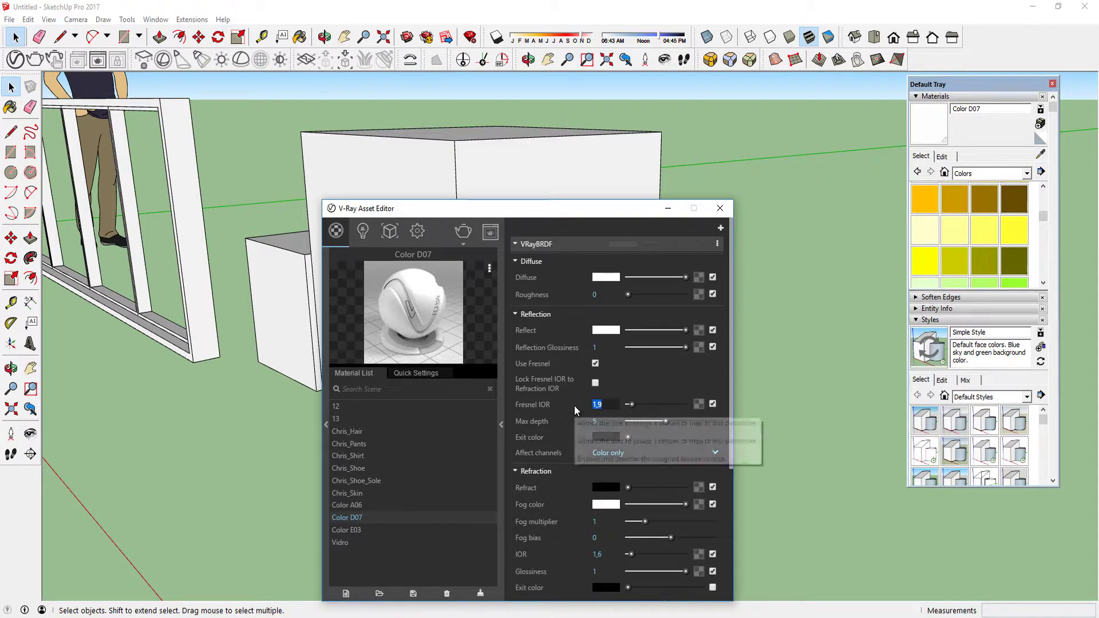
type("10")
key("Return")
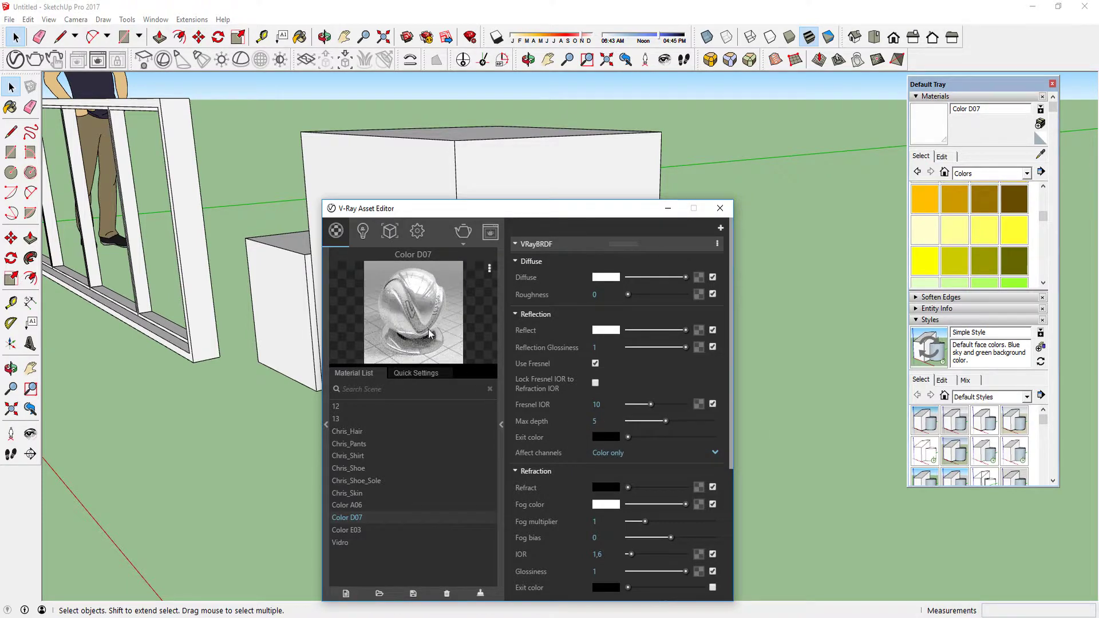
left_click(597, 405)
type("20")
key("Return")
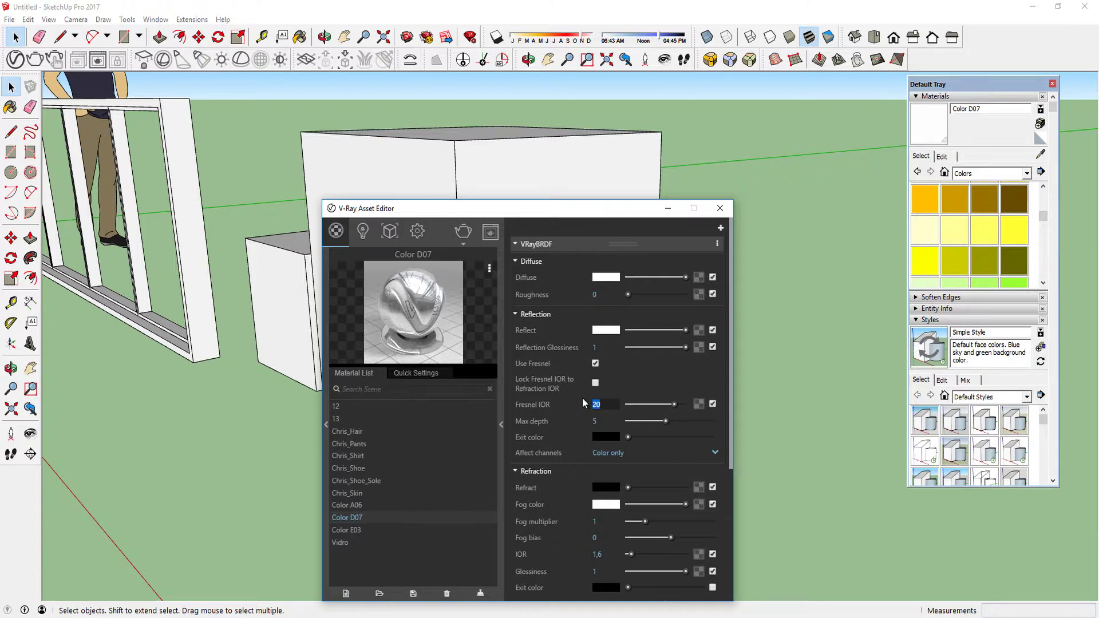
type("30")
key("Return")
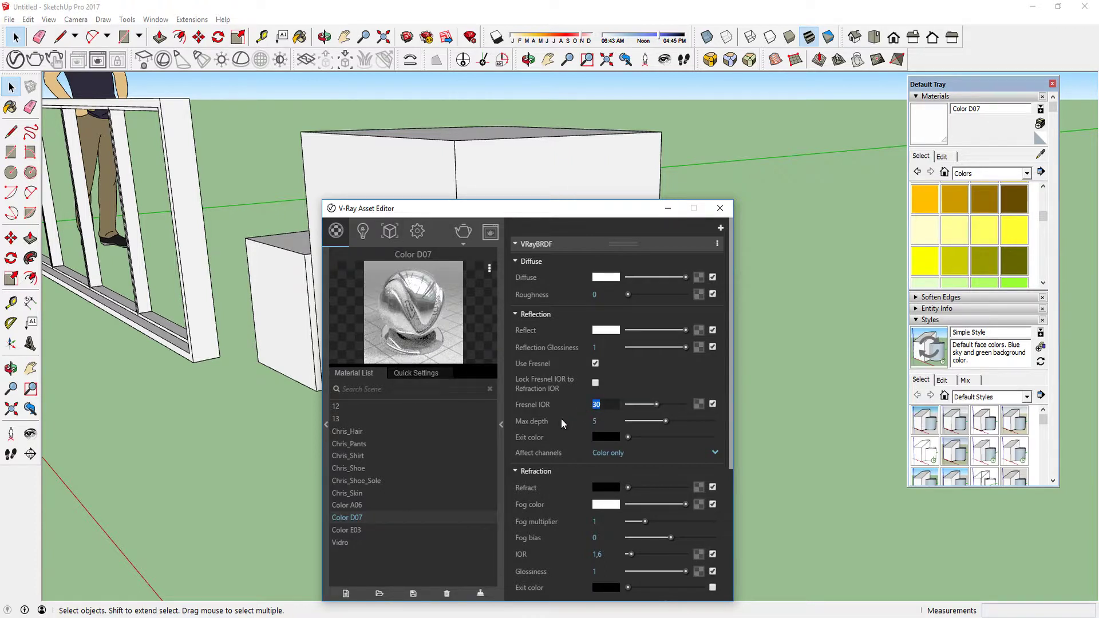
Lower Color D07's Fresnel IOR to 1,6 and set it to 2
type("1,6")
key("Return")
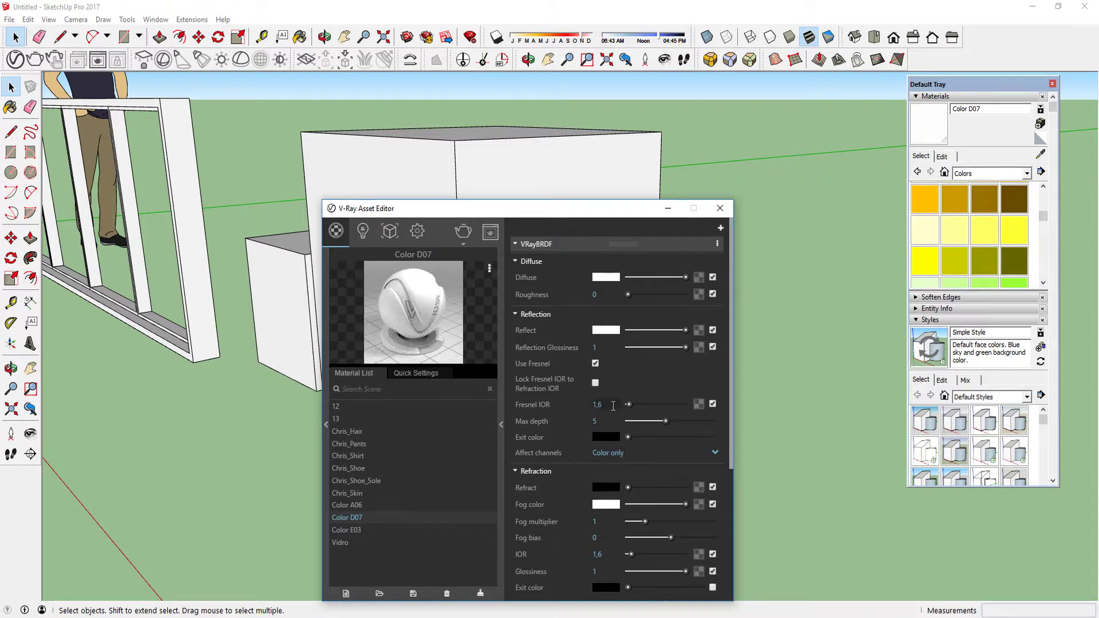
type("2")
key("Return")
left_click_drag(504, 213, 506, 123)
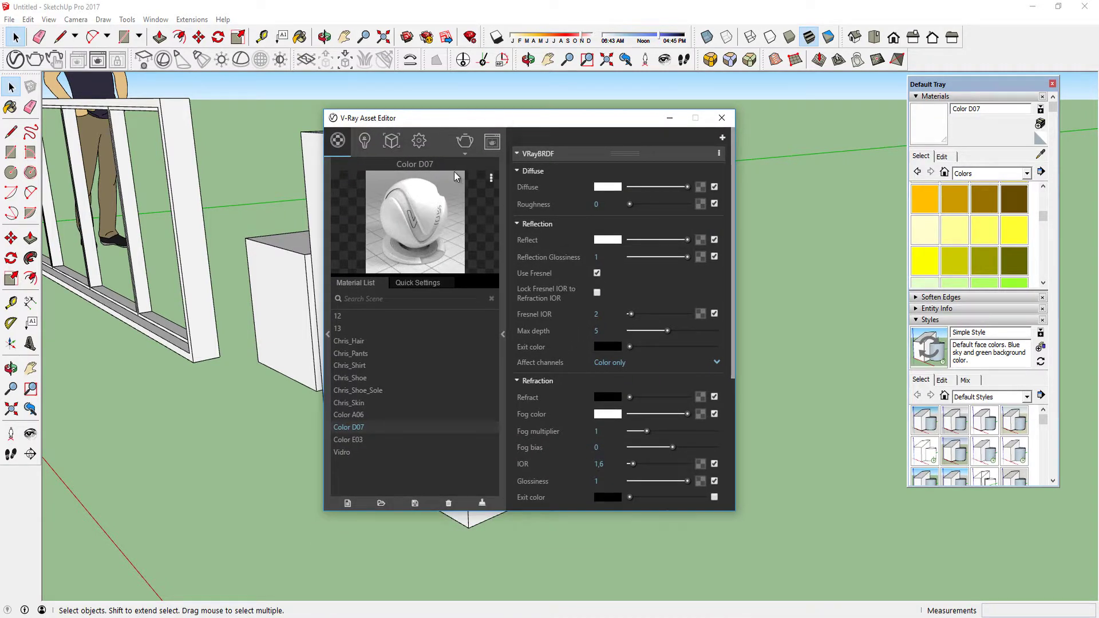
Preview Color D07 with the Fabric and Floor preview scenes
left_click(491, 179)
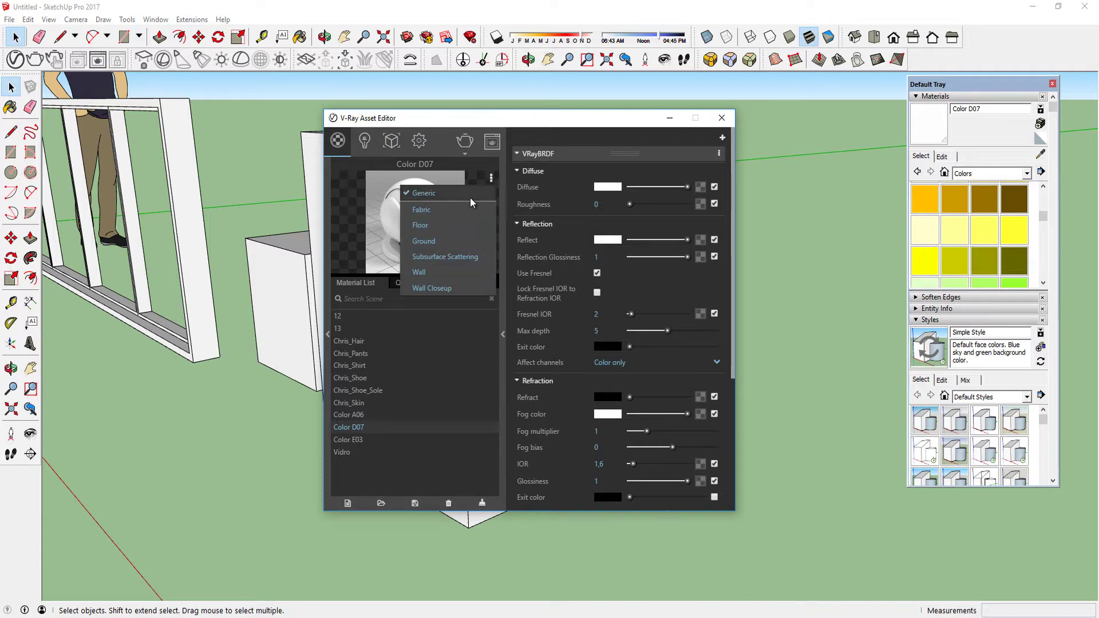
left_click(457, 207)
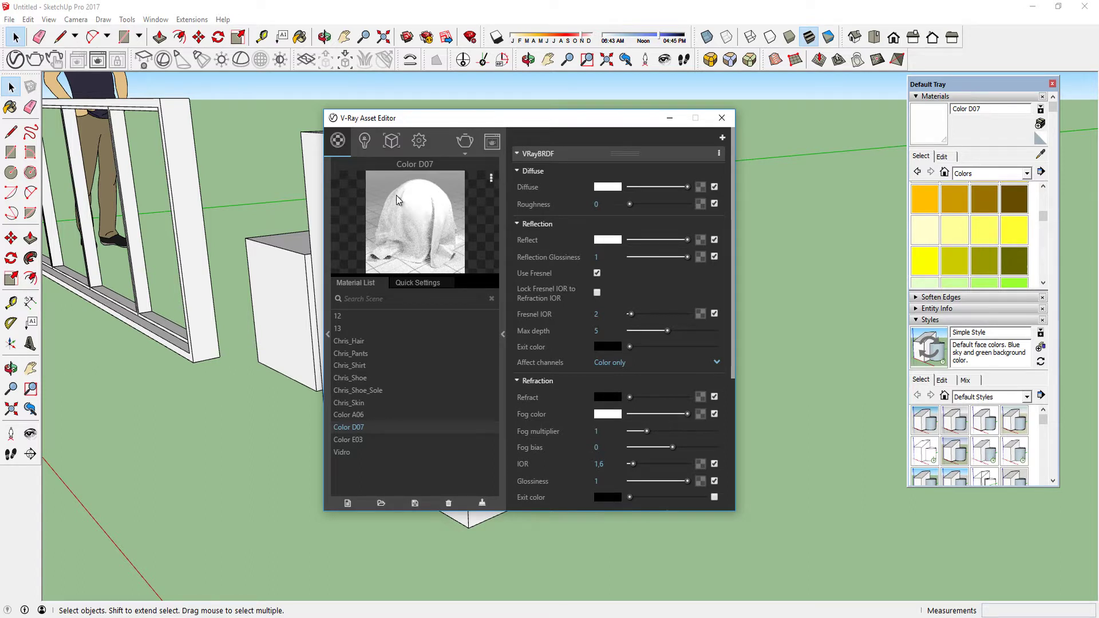
left_click(491, 179)
left_click(443, 226)
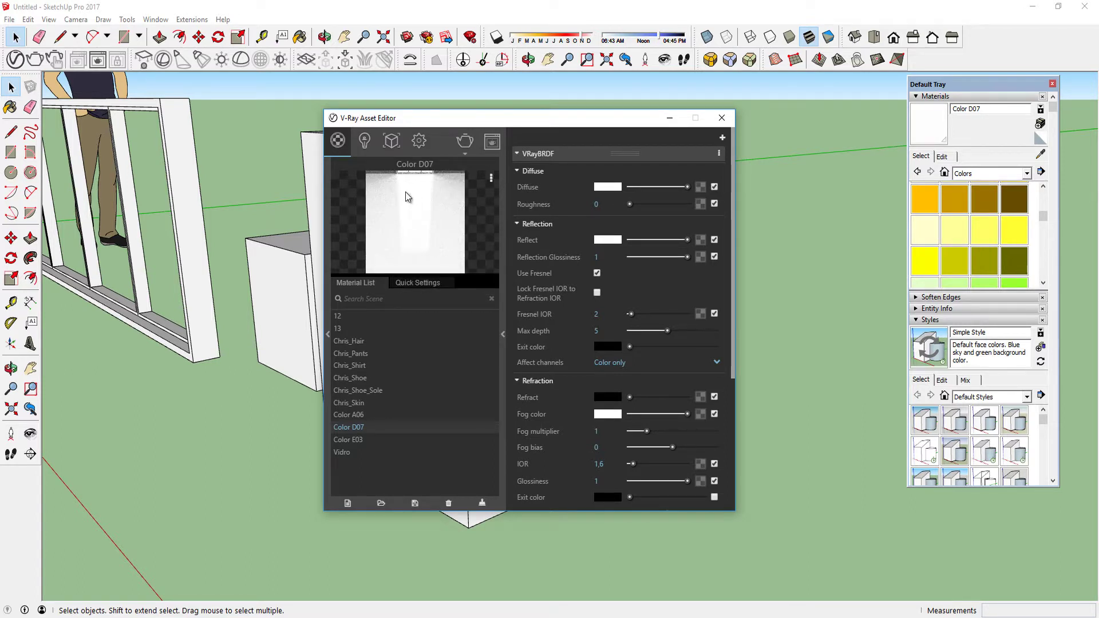
left_click(494, 178)
left_click(425, 189)
Preview Color D07 with the Ground, Subsurface Scattering and Wall Closeup scenes, and return the preview to Generic
left_click(491, 178)
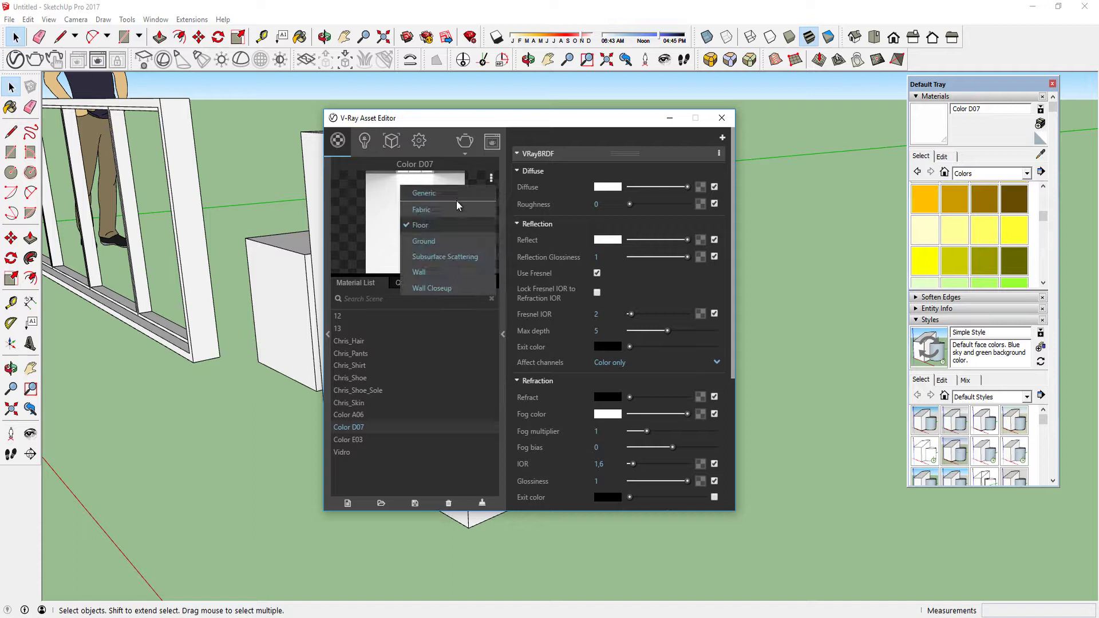
left_click(435, 241)
left_click(491, 178)
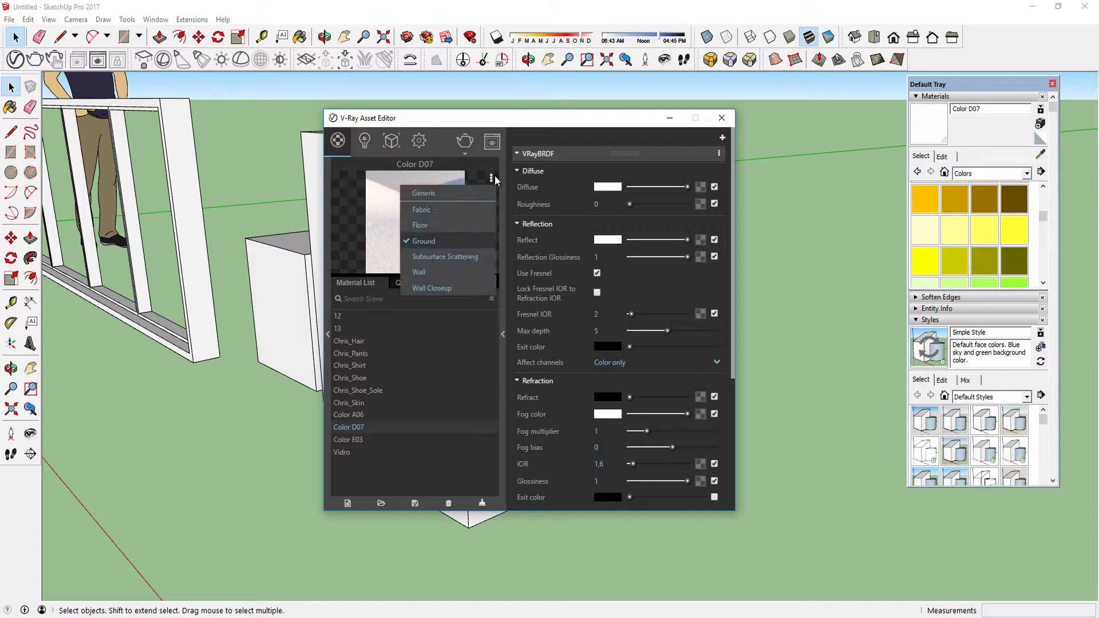
left_click(447, 256)
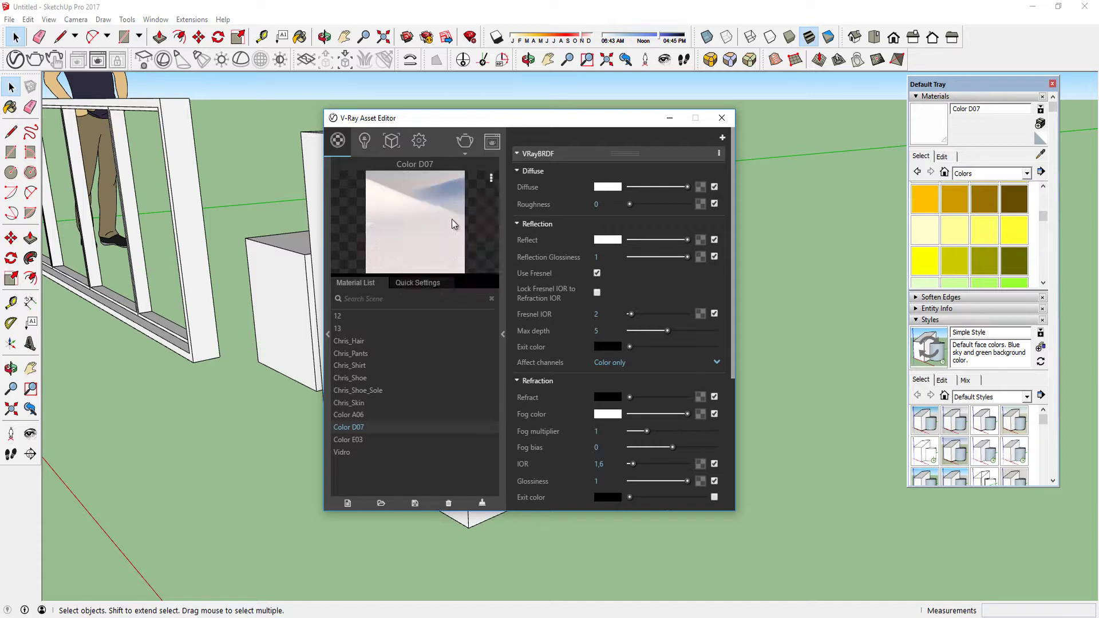
left_click(491, 179)
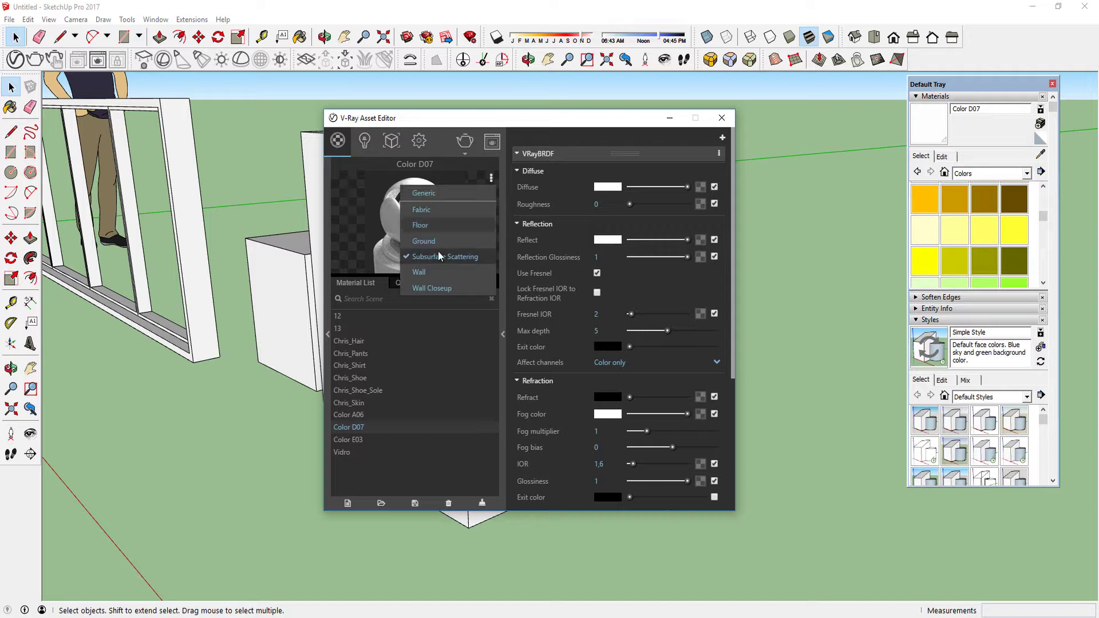
left_click(435, 287)
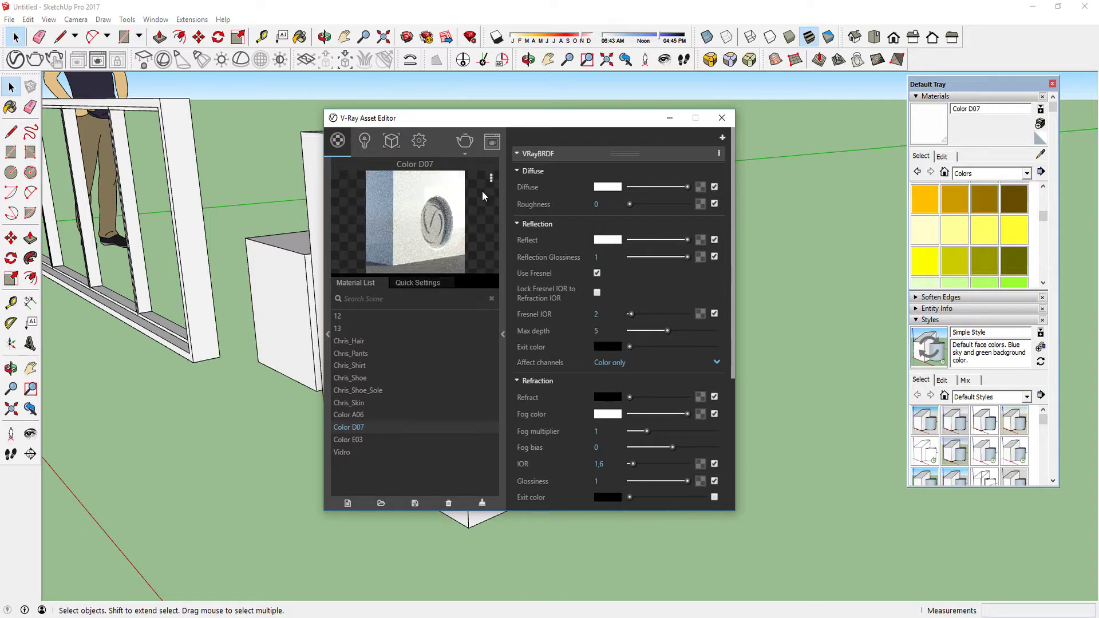
left_click(491, 179)
left_click(452, 194)
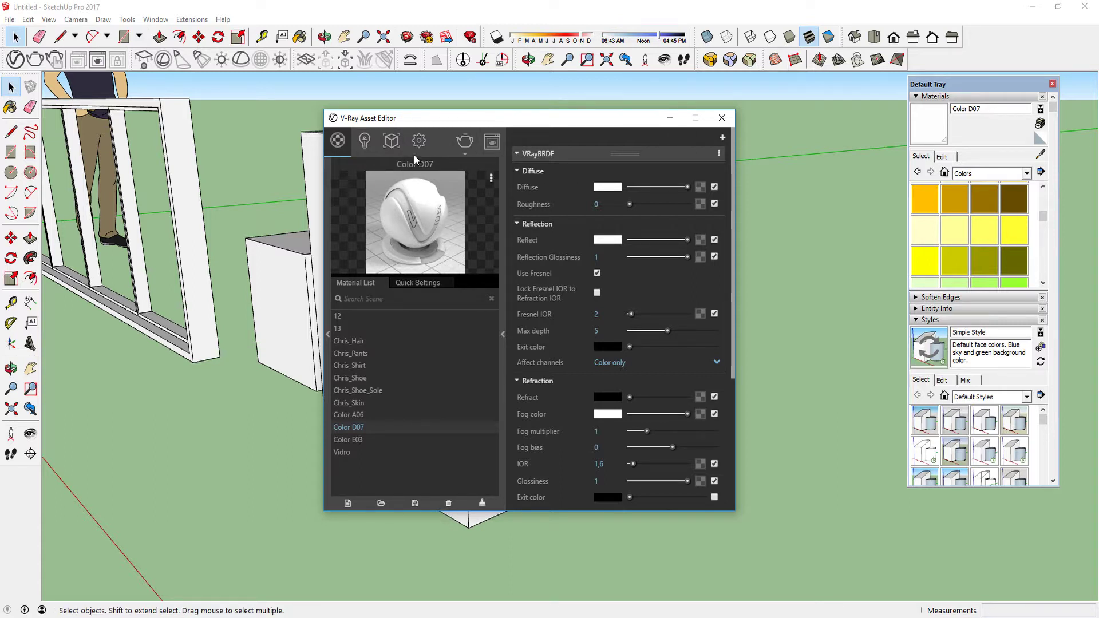
Examine the V-Ray render settings and the SunLight parameters, and close the Asset Editor
left_click(419, 141)
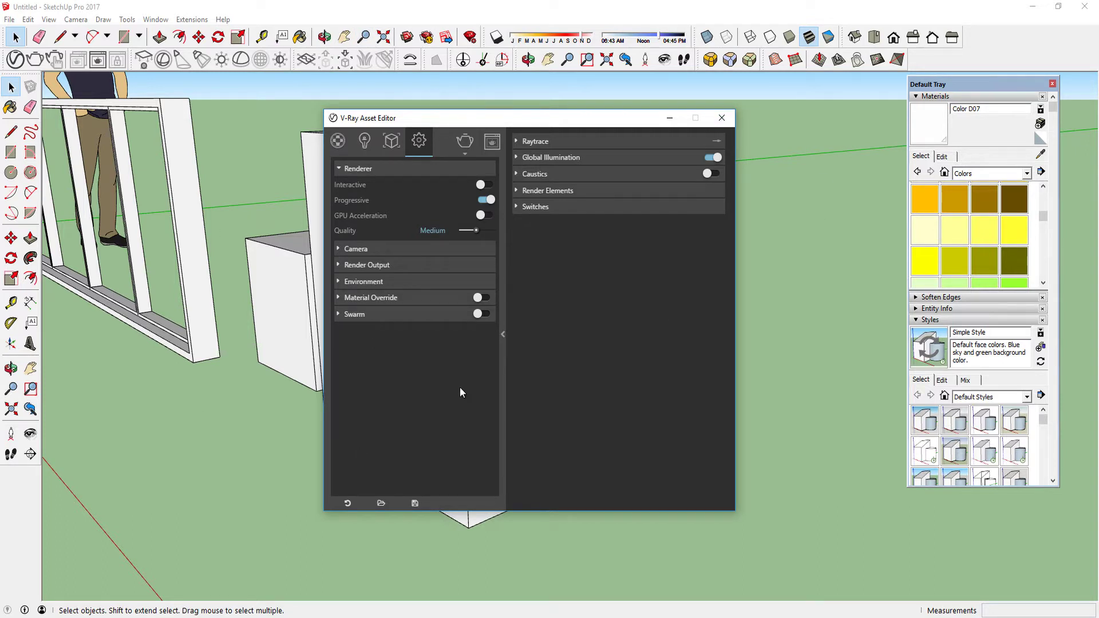
left_click(364, 140)
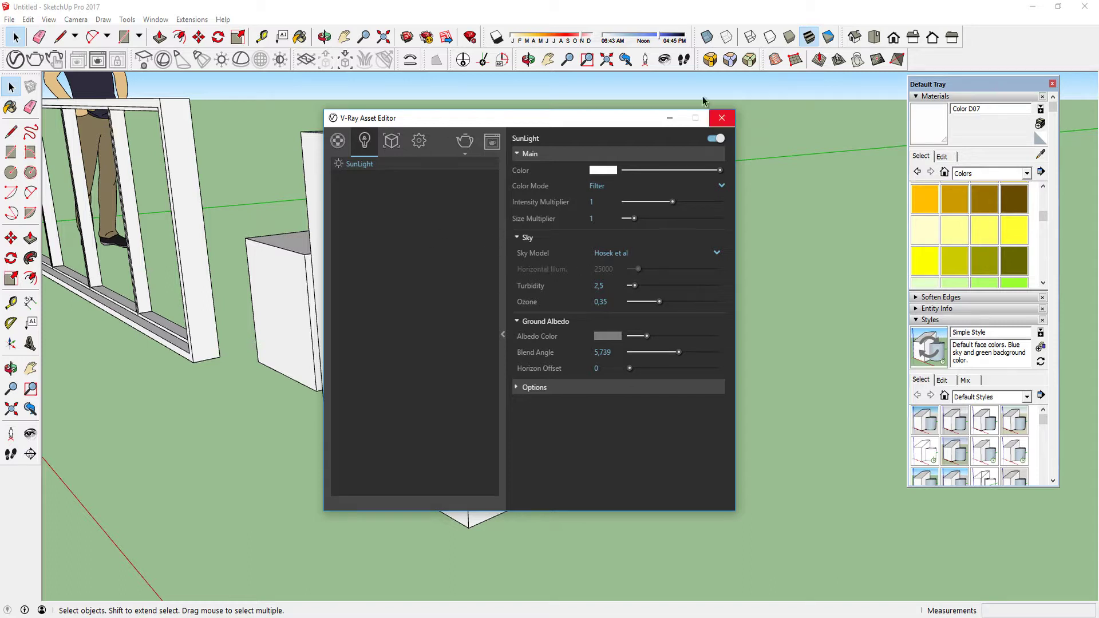
left_click(720, 118)
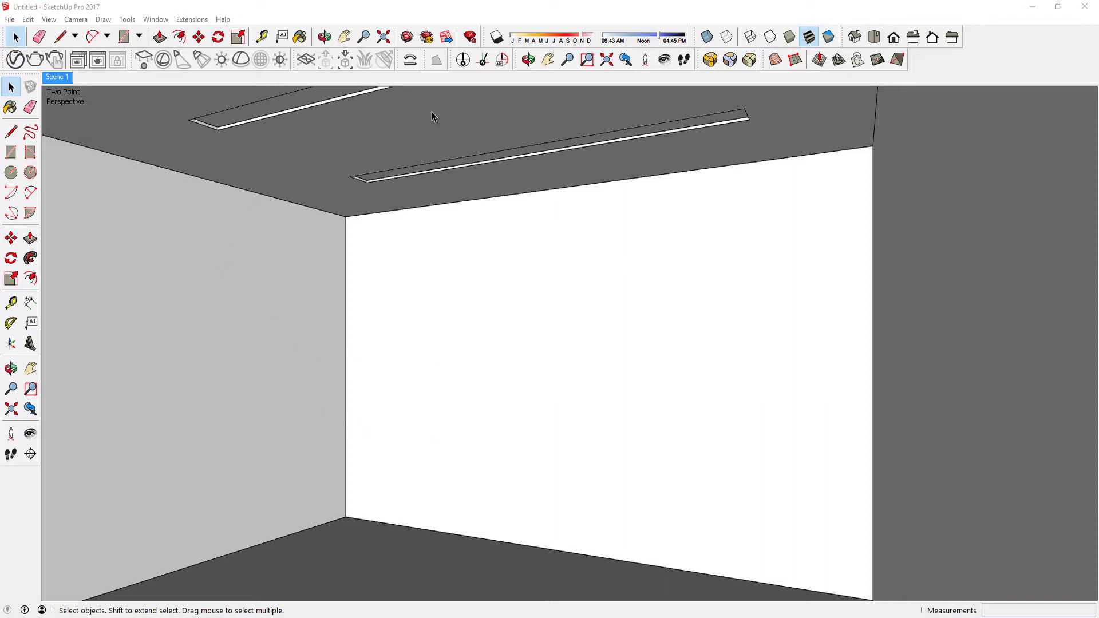
Sample the default material from the side wall and paint the room's surfaces with Color M02
key("b")
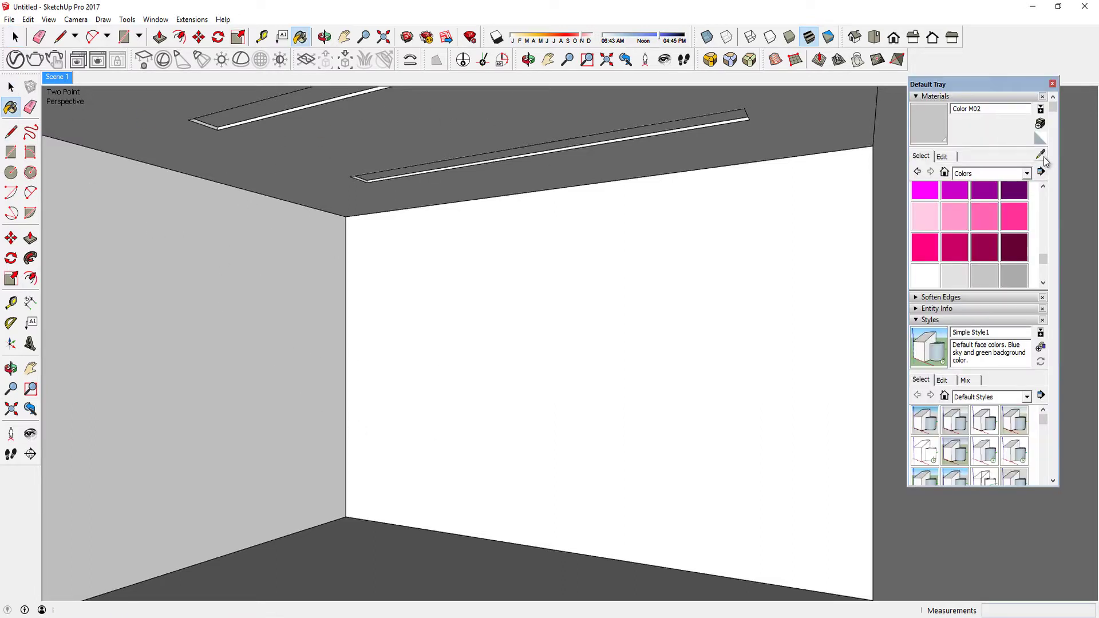
left_click(1042, 154)
left_click(294, 228)
left_click(11, 87)
scroll(972, 257, "down", 5)
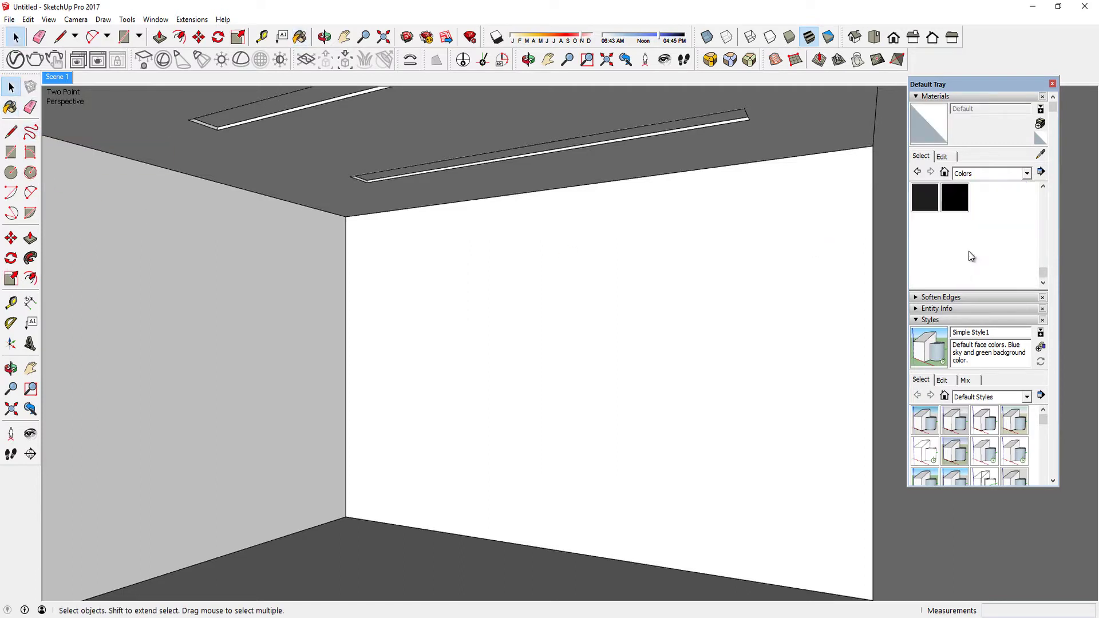
scroll(972, 252, "up", 3)
scroll(970, 228, "up", 5)
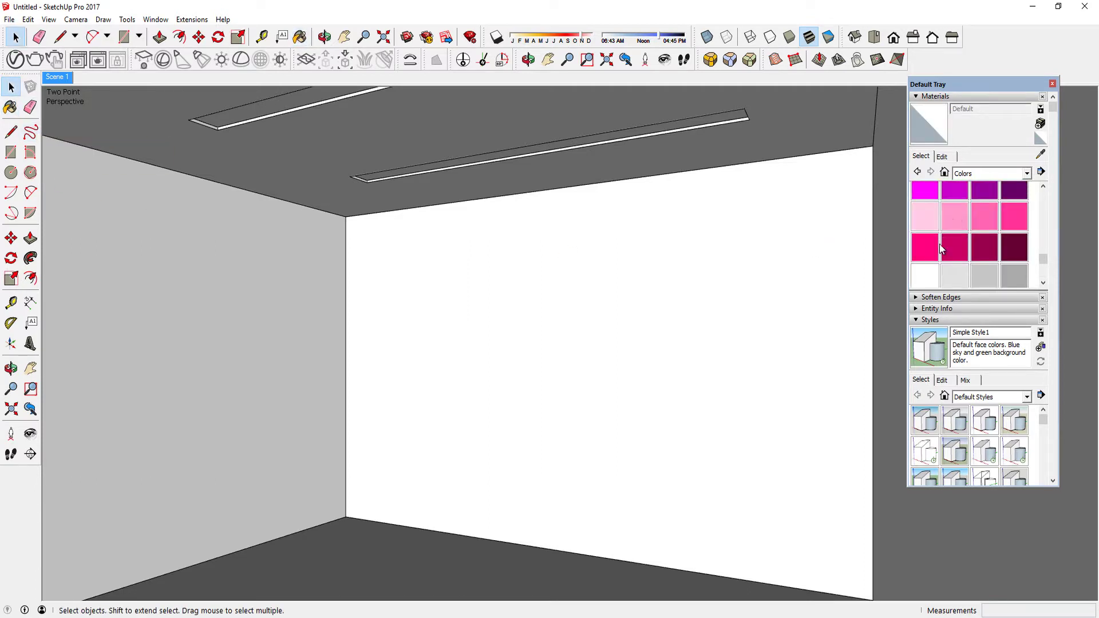
left_click(989, 264)
left_click(740, 252)
key("space")
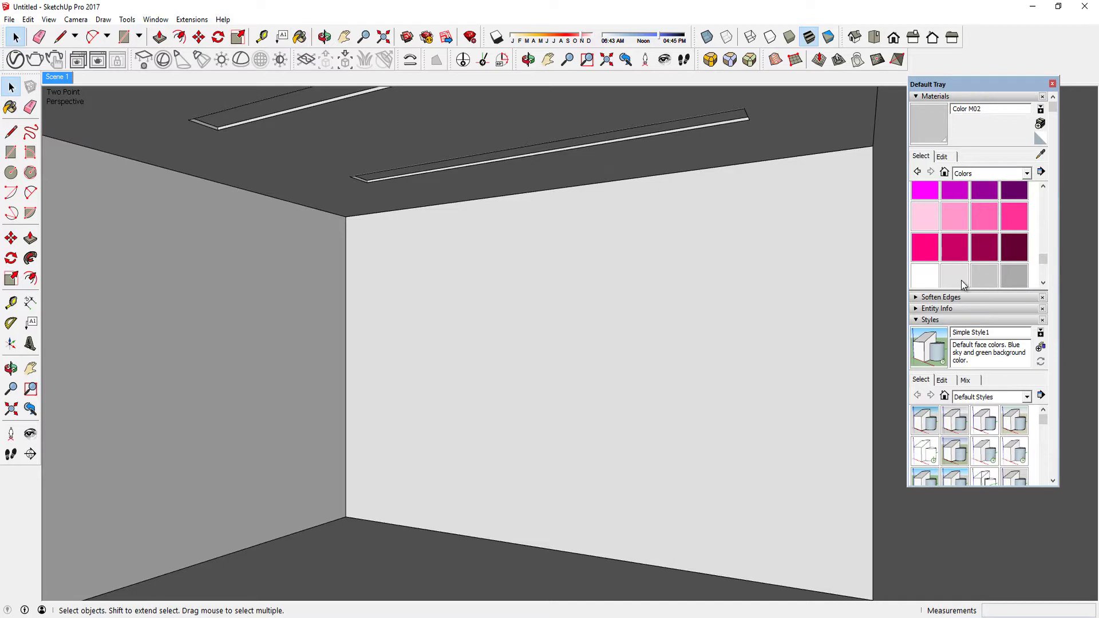
Repaint the room's surfaces with the lighter grey Color M01
left_click(925, 275)
left_click(763, 265)
key("space")
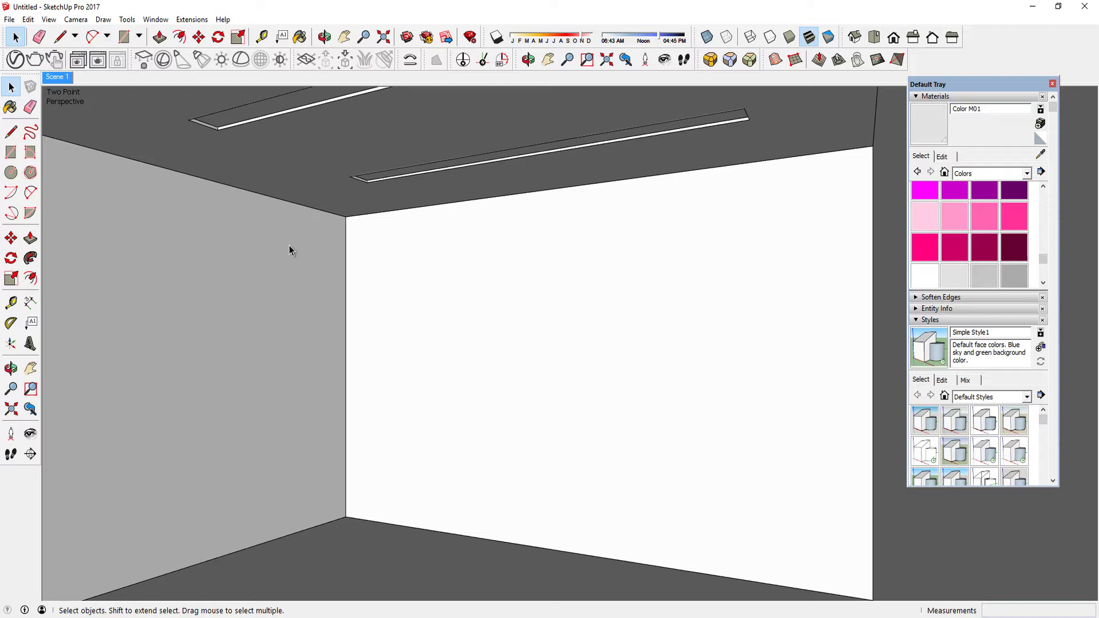
Paint the recessed faces of both ceiling light strips with Color K06 and restore the Scene 1 view
left_click(953, 190)
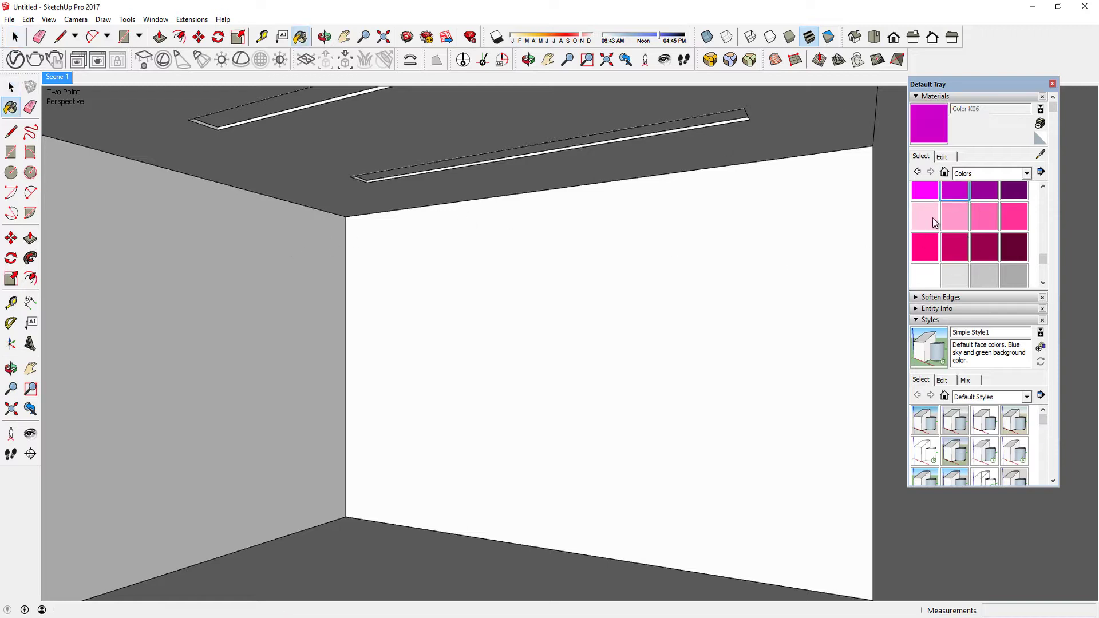
mouse_move(437, 162)
middle_mouse_down()
mouse_move(363, 221)
mouse_move(425, 233)
mouse_move(441, 321)
mouse_move(350, 247)
middle_mouse_up()
left_click(483, 327)
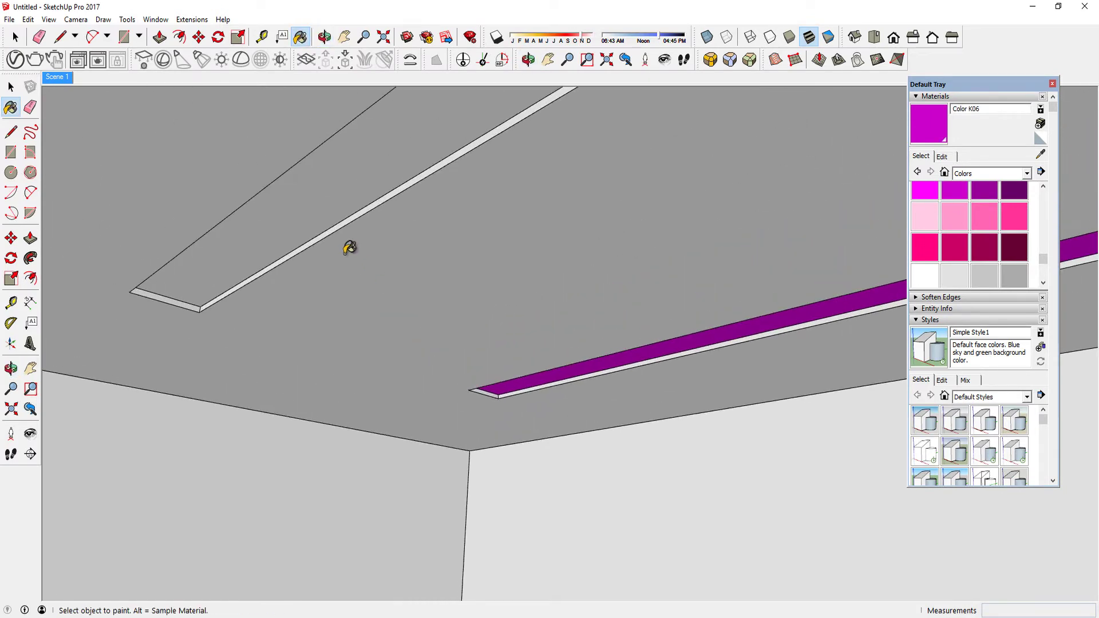
left_click(308, 209)
key("space")
left_click(57, 77)
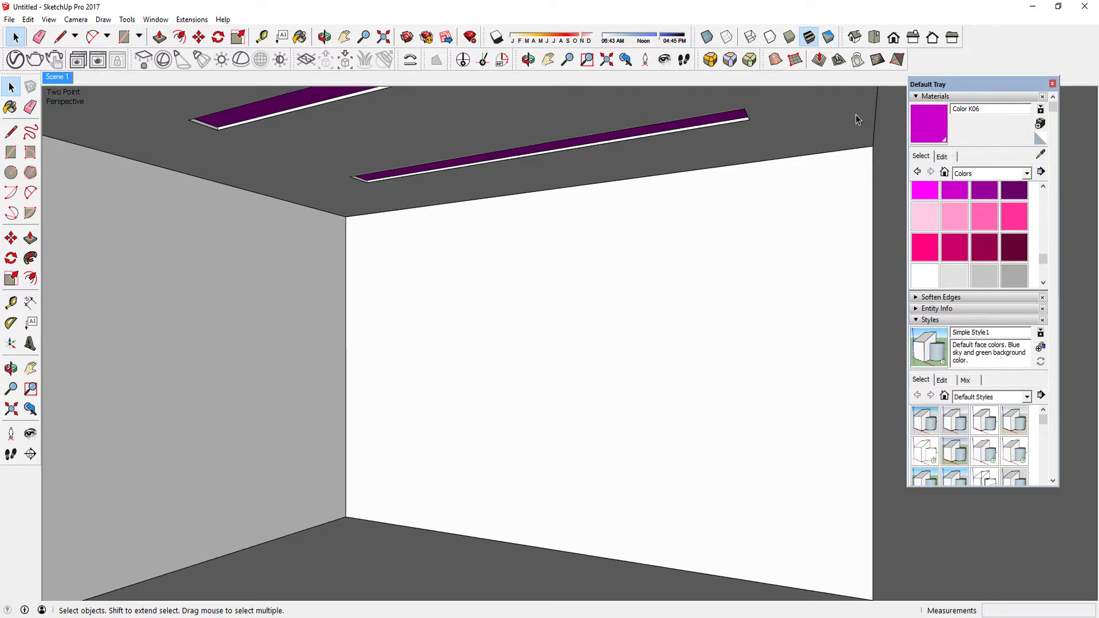
Sample the light strip material and add an Emissive layer to Color K06 in the V-Ray Asset Editor
left_click(15, 59)
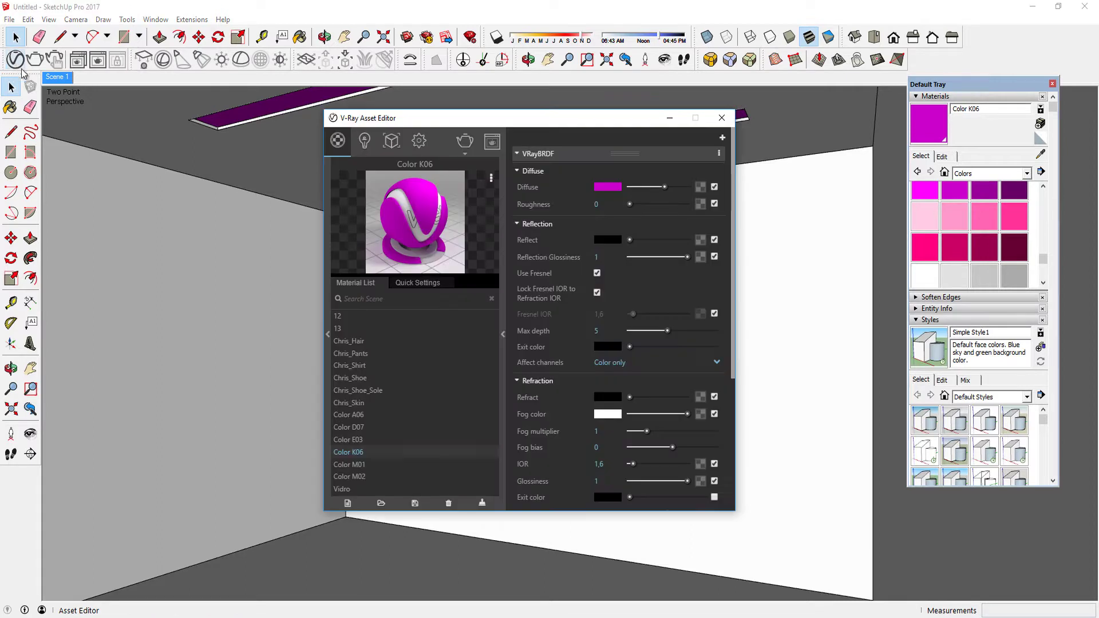
mouse_move(477, 125)
left_mouse_down()
mouse_move(294, 177)
mouse_move(294, 156)
left_mouse_up()
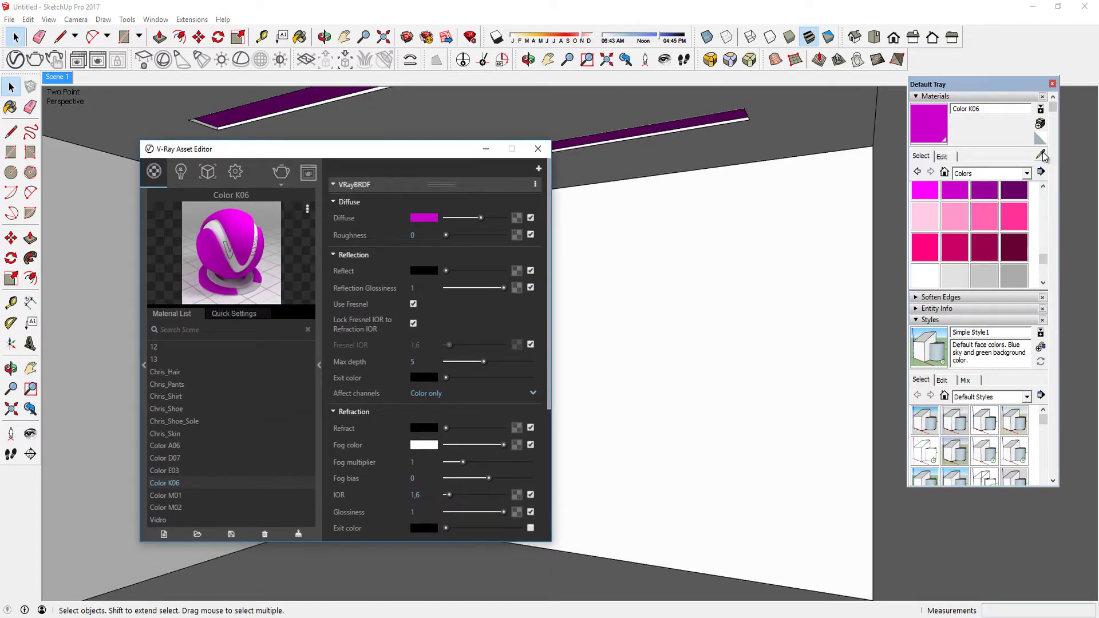
left_click(1041, 154)
left_click(651, 122)
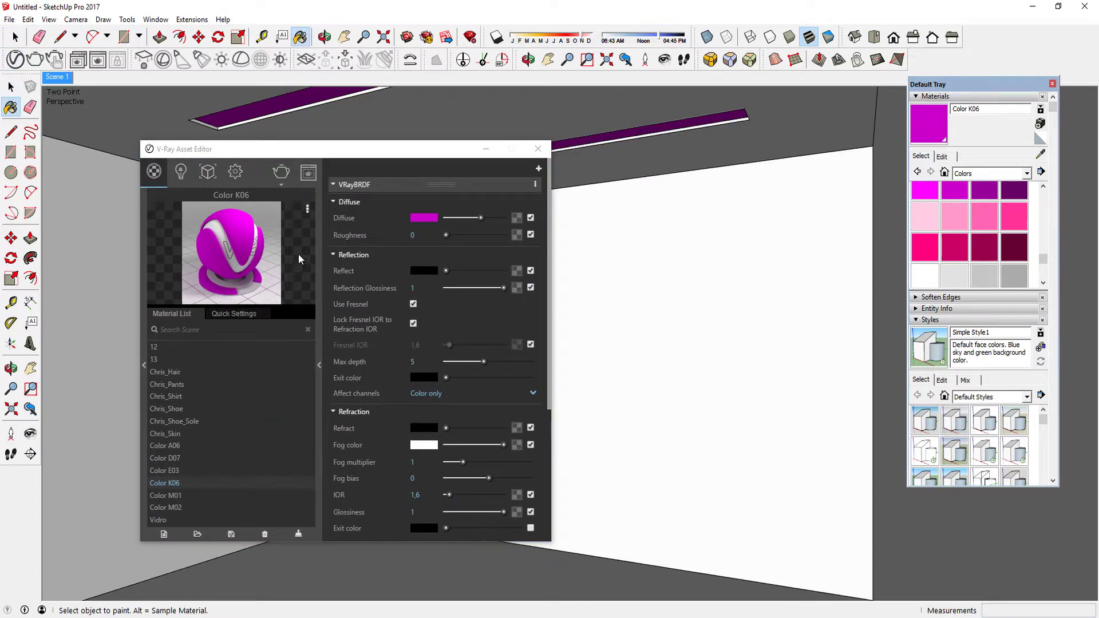
left_click(538, 169)
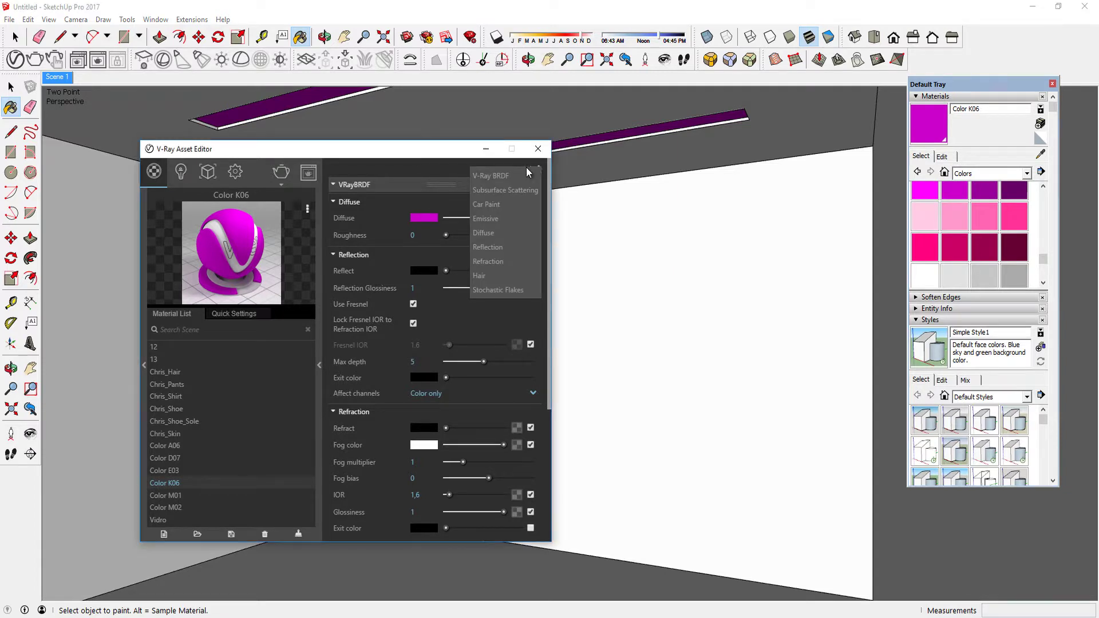
left_click(491, 220)
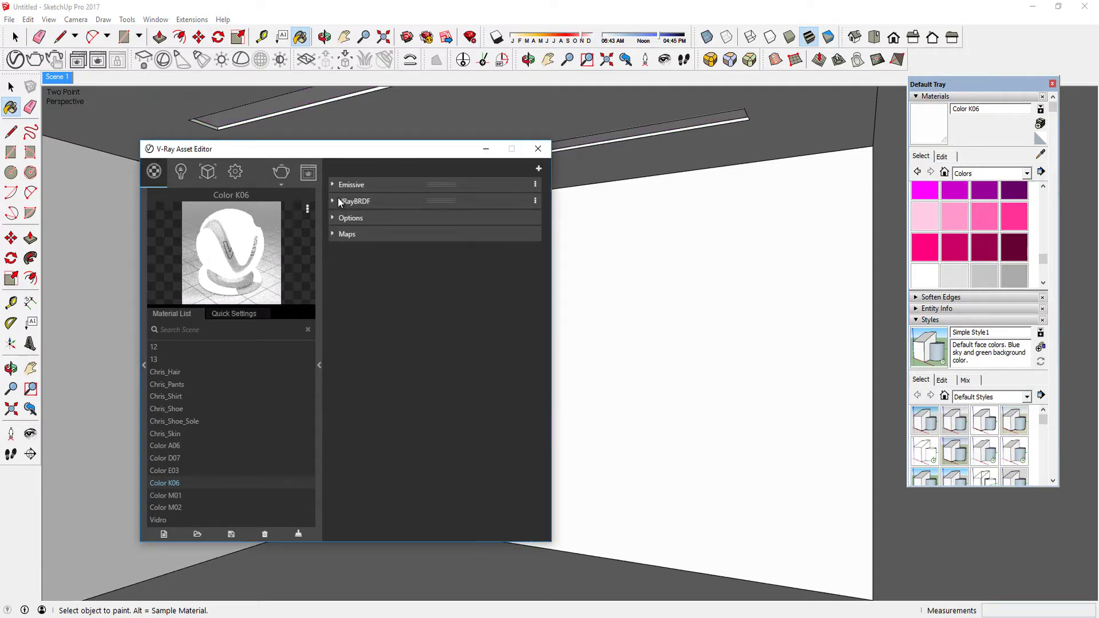
Set the Emissive intensity of Color K06 to 1,5 and close the Asset Editor
left_click(417, 218)
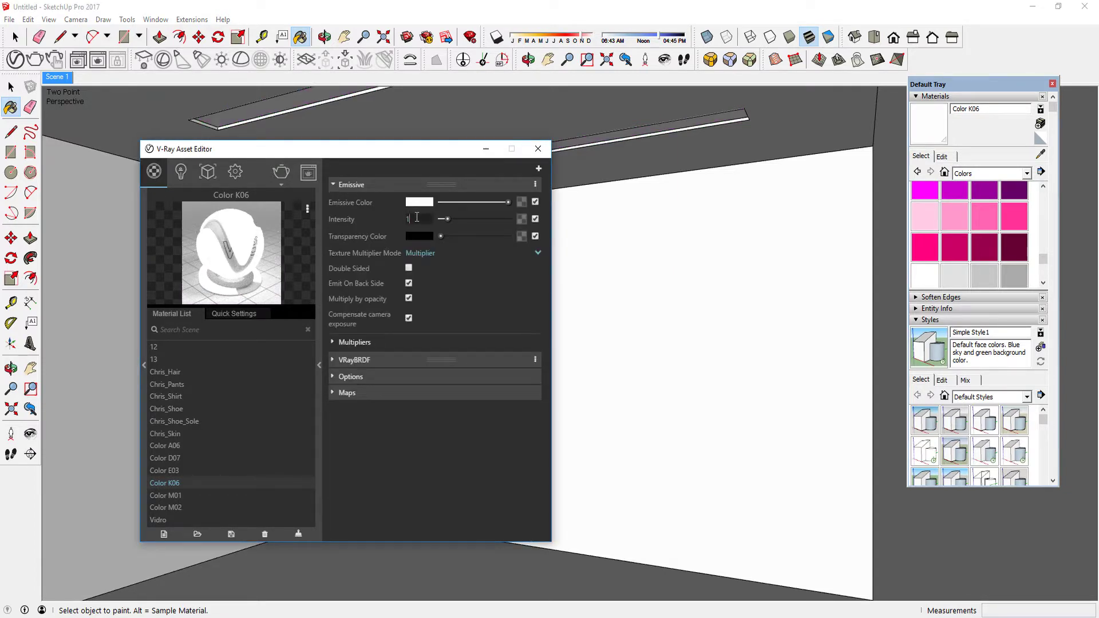
type(",5")
key("Return")
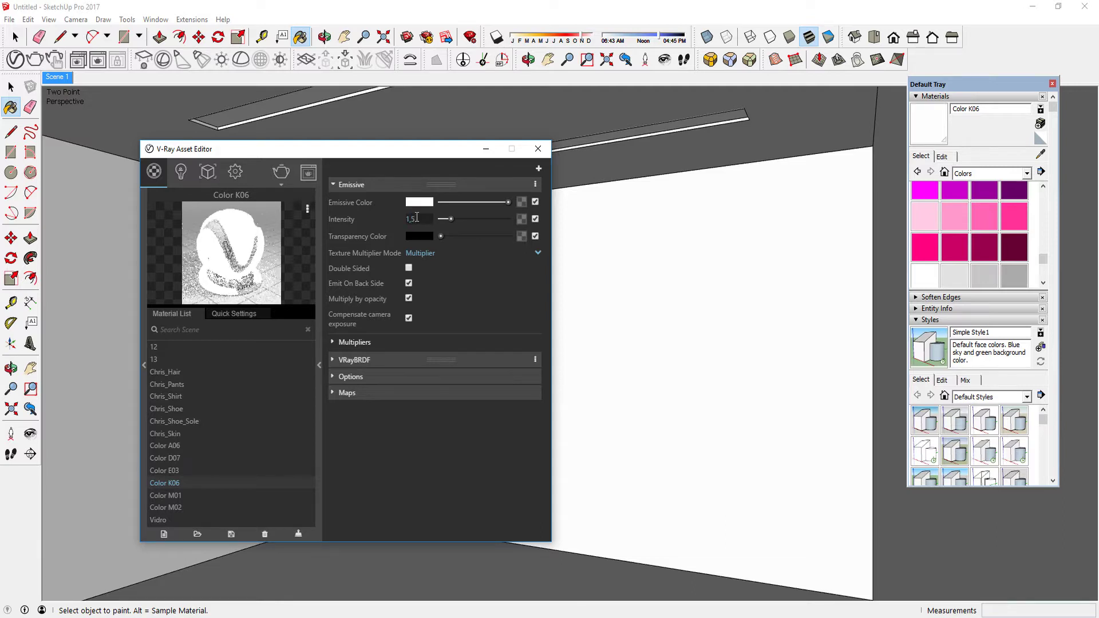
left_click(537, 148)
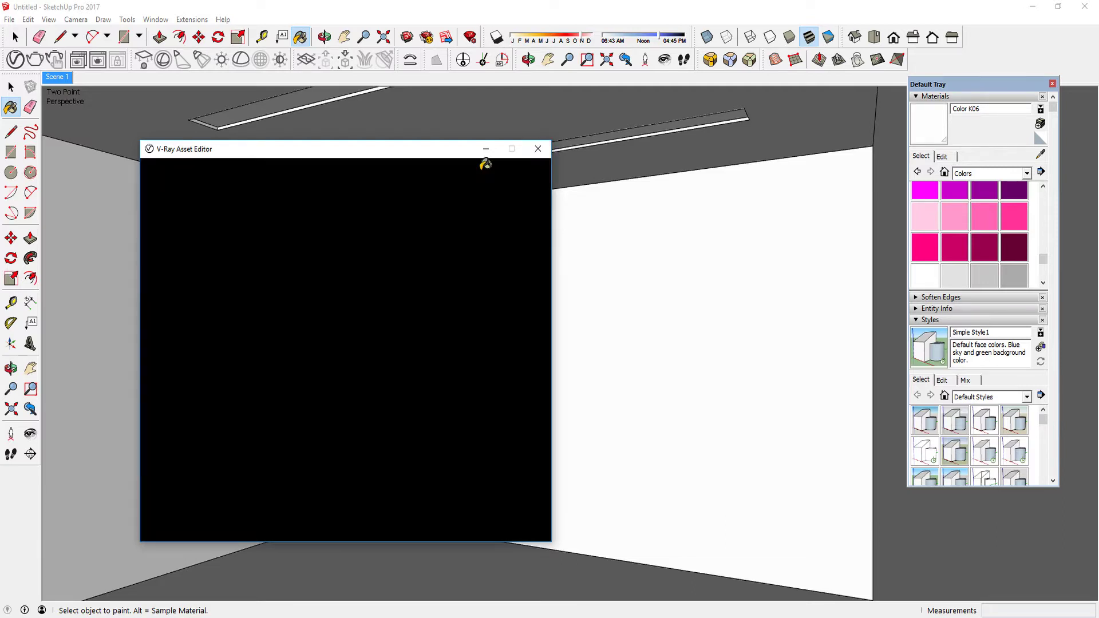
key("space")
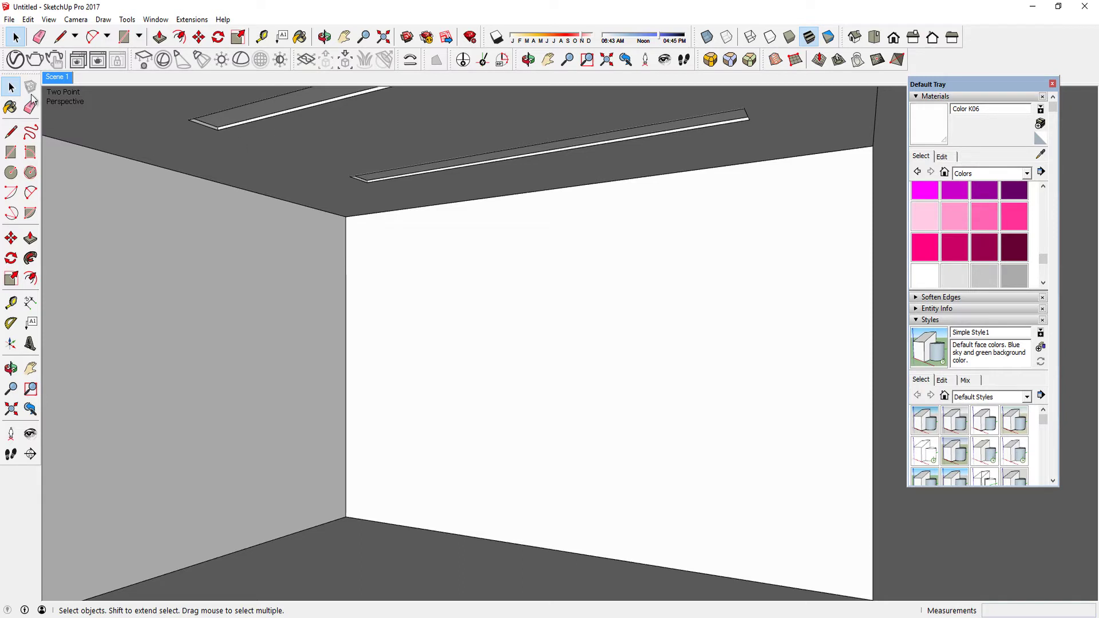
Render the room with the emissive ceiling strips, stop the render and close the frame buffer
left_click(35, 60)
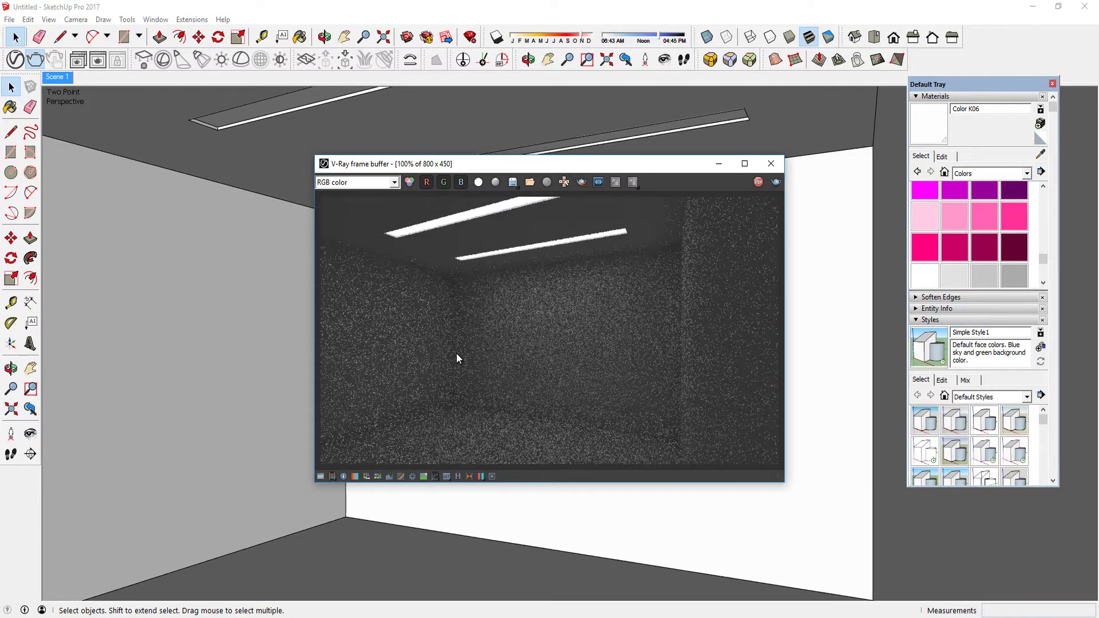
left_click(757, 183)
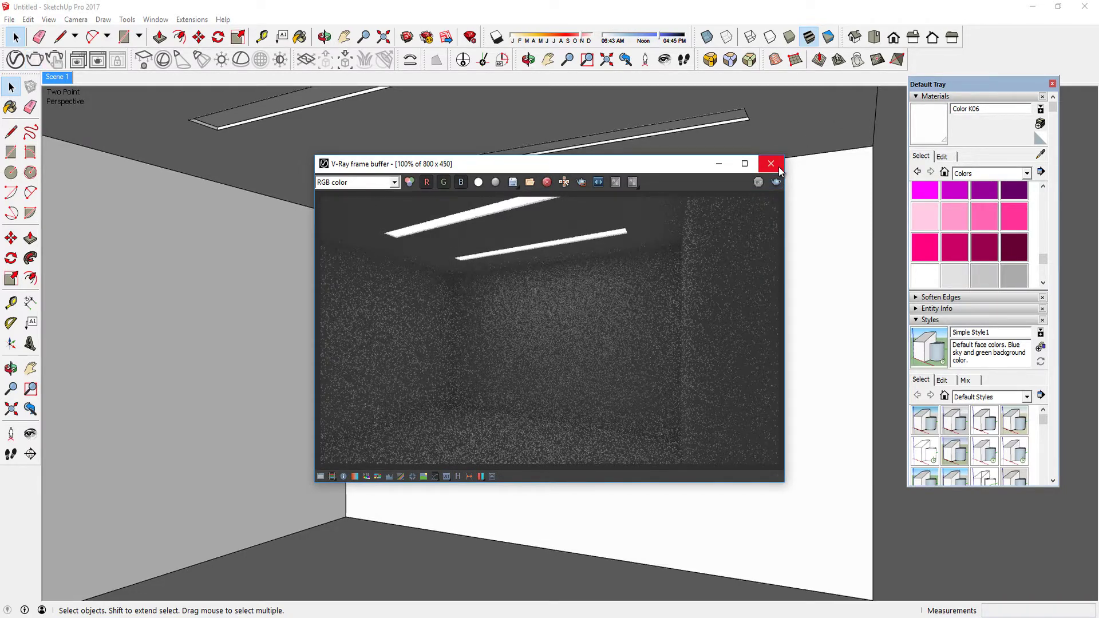
left_click(771, 164)
Turn off Progressive rendering in the V-Ray settings and close the Asset Editor and progress window
left_click(15, 59)
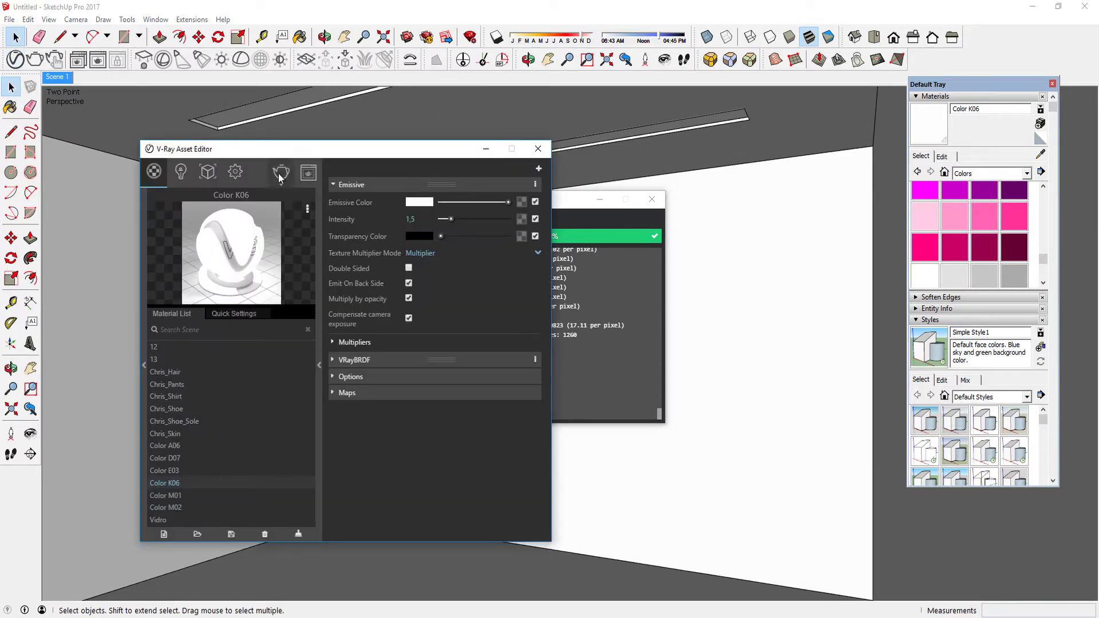
left_click(236, 172)
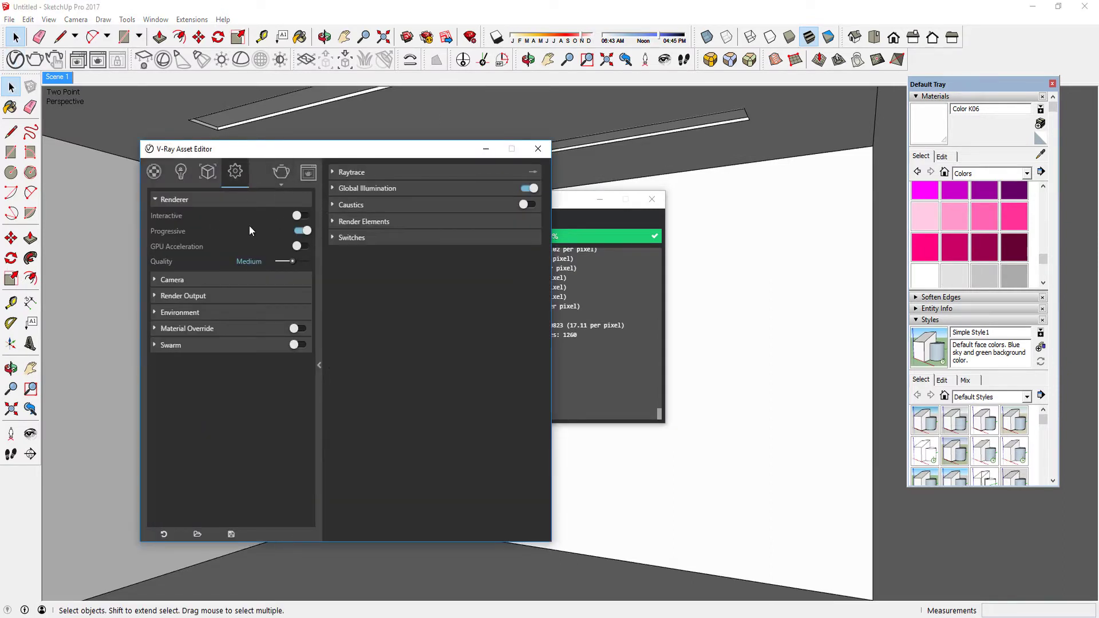
left_click(301, 232)
left_click(538, 149)
left_click(654, 199)
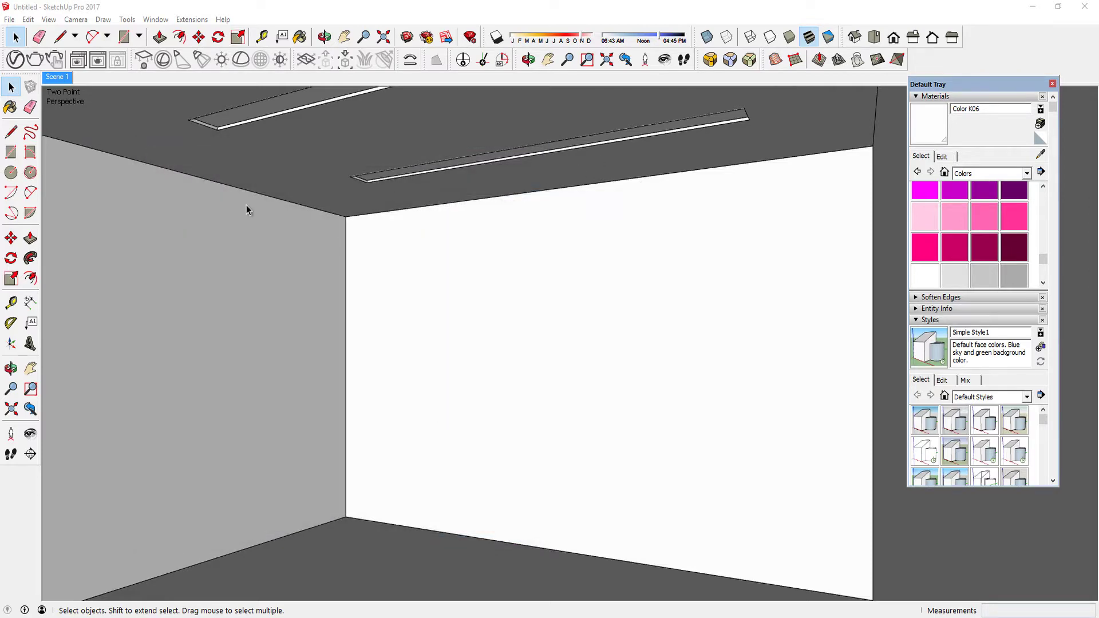
Render the room without progressive mode, stop the render and close the render windows
left_click(36, 59)
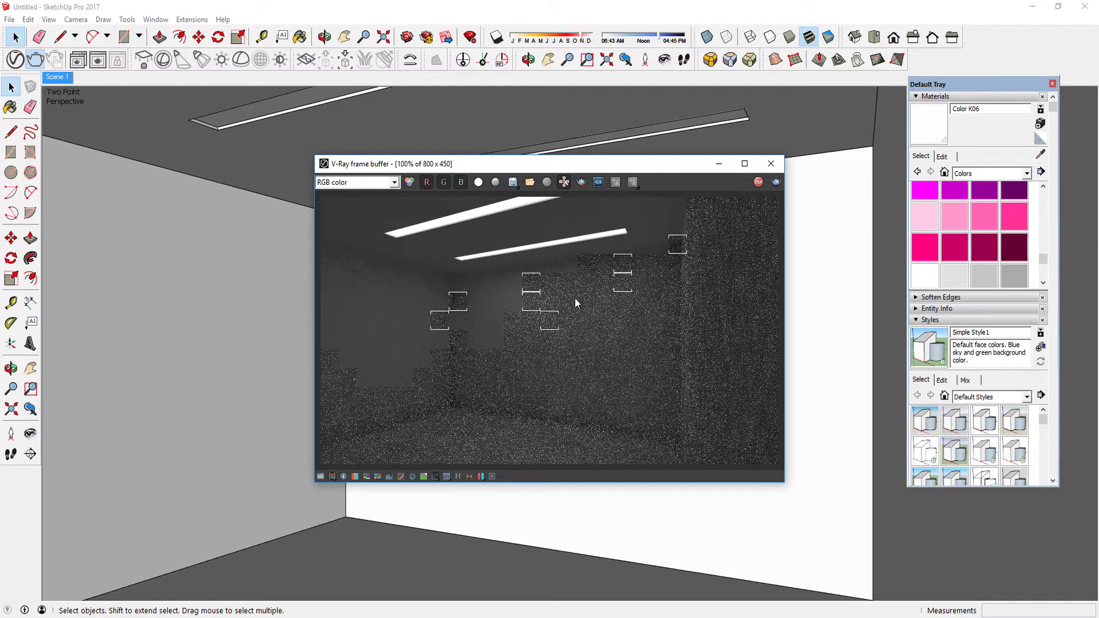
left_click(757, 182)
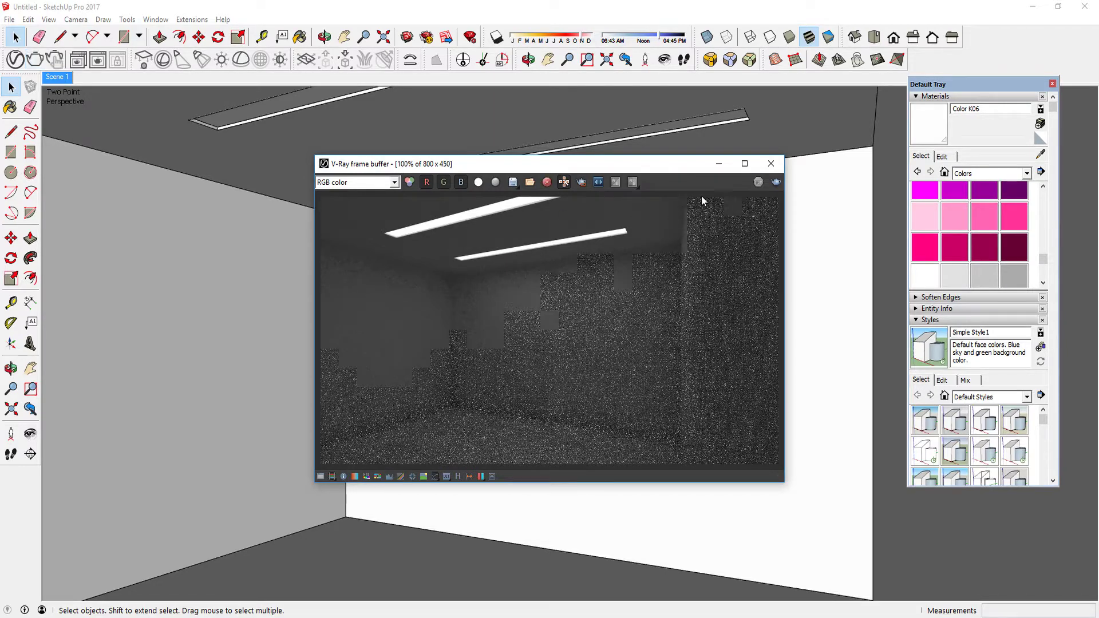
left_click(771, 164)
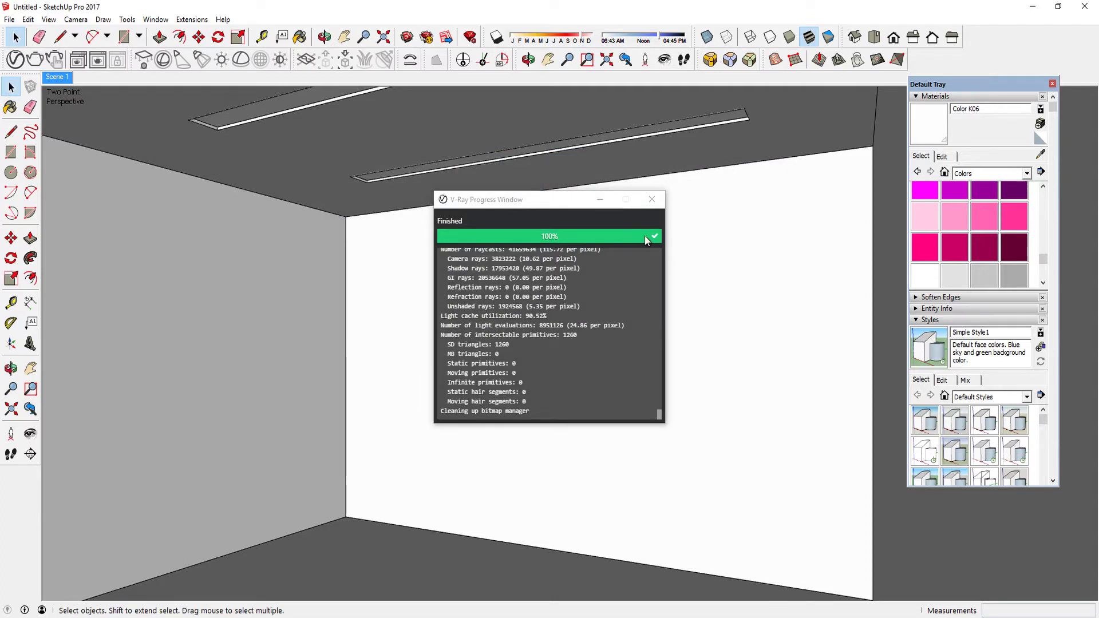
left_click(653, 200)
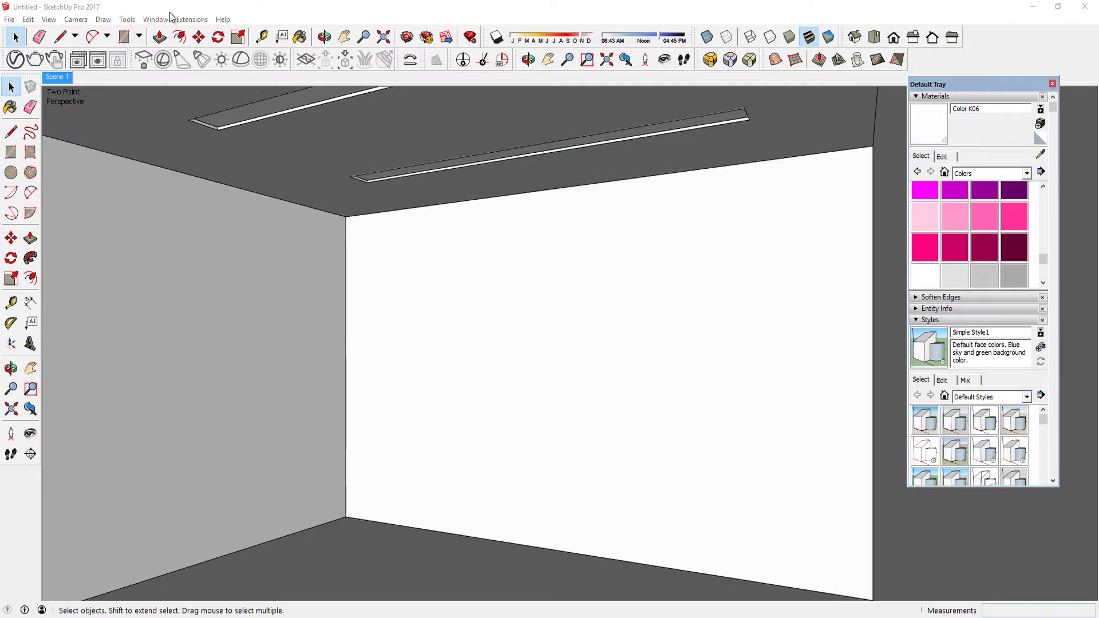
Draw a V-Ray plane light on the ceiling, large enough to cover both light strips
left_click(143, 65)
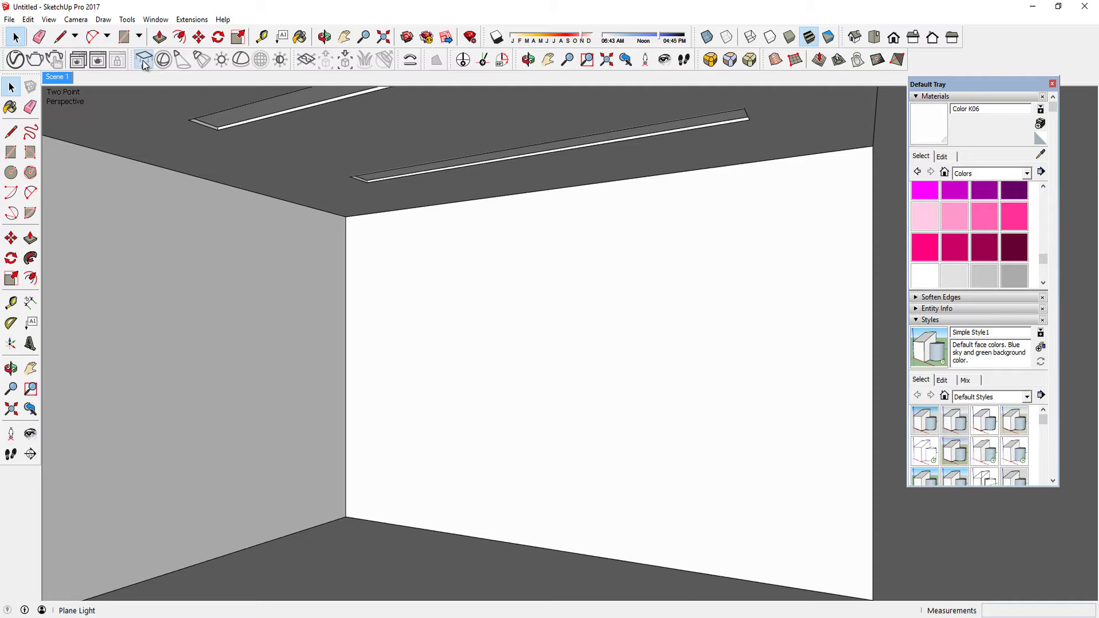
middle_click_drag(453, 104, 318, 324)
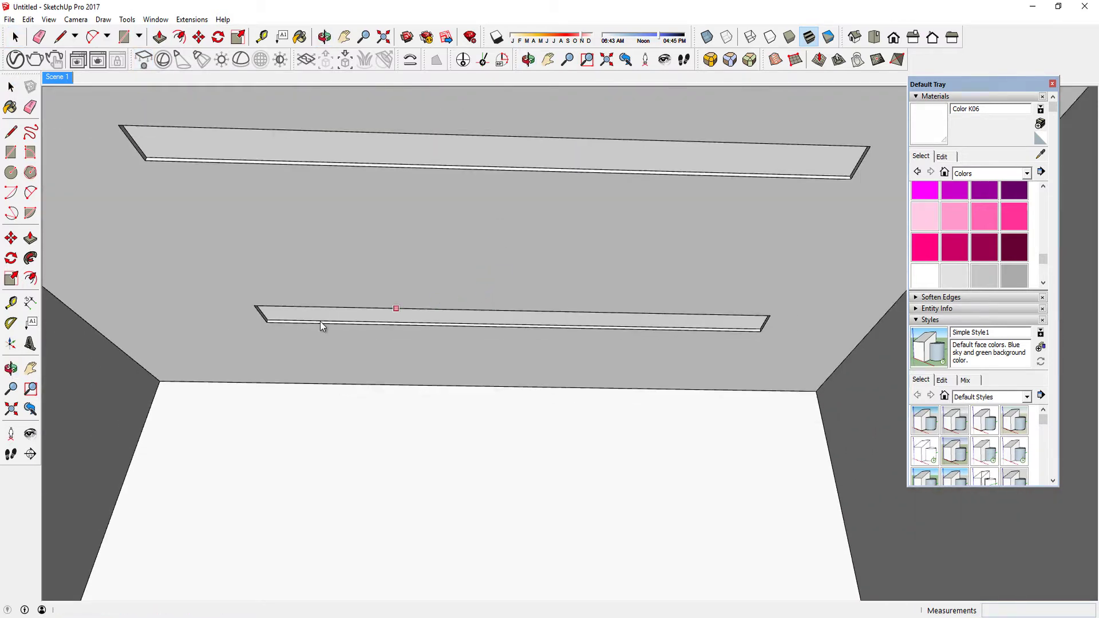
left_click(201, 345)
middle_click_drag(817, 136, 873, 135)
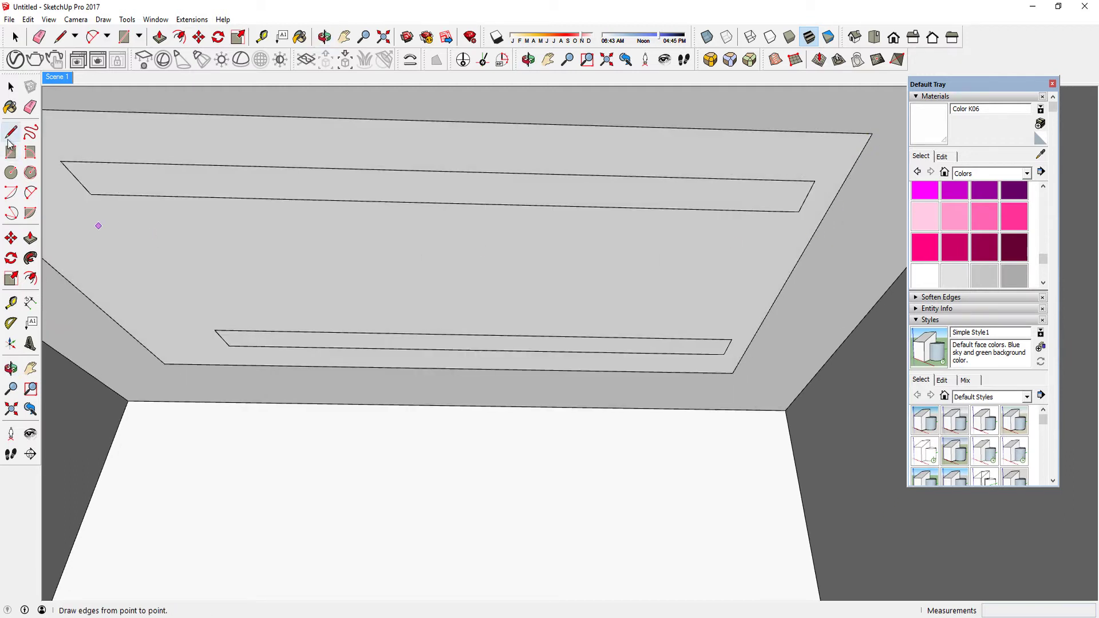
Move the plane light down from the ceiling by 0,036 m in the Scene 1 view
left_click(10, 87)
middle_click_drag(62, 94, 289, 170)
left_click(289, 172)
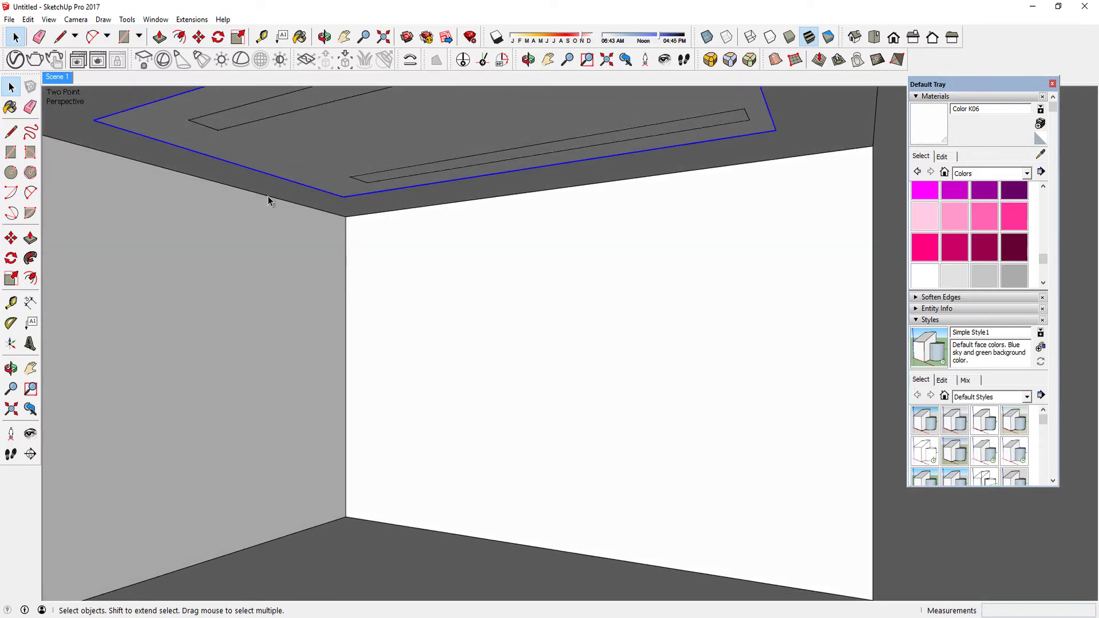
left_click(10, 238)
left_click(237, 212)
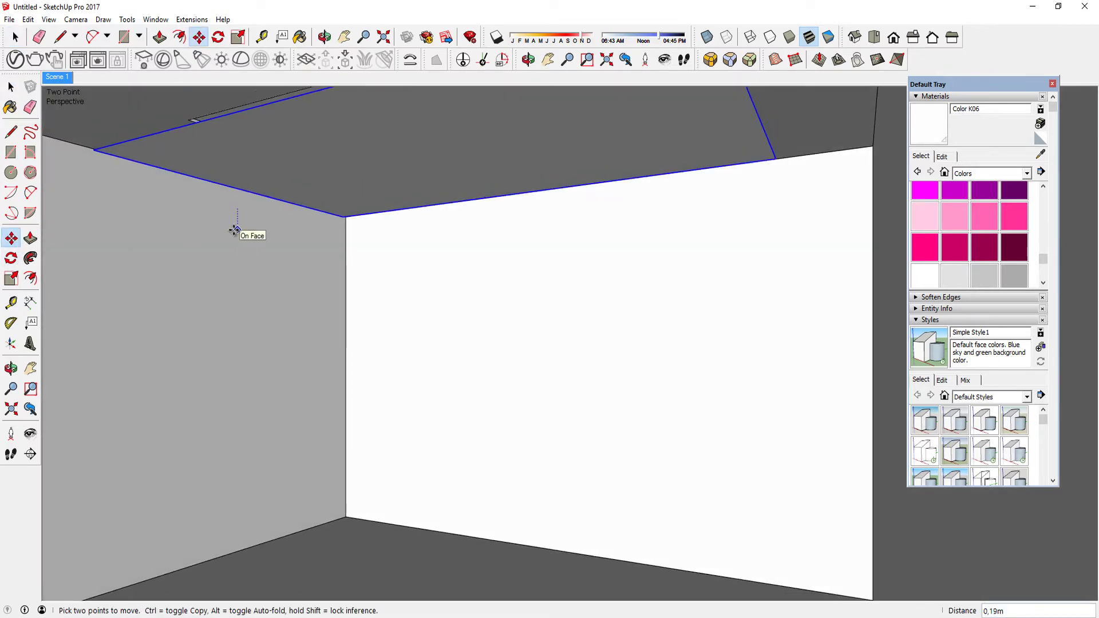
type(",036")
key("Return")
key("space")
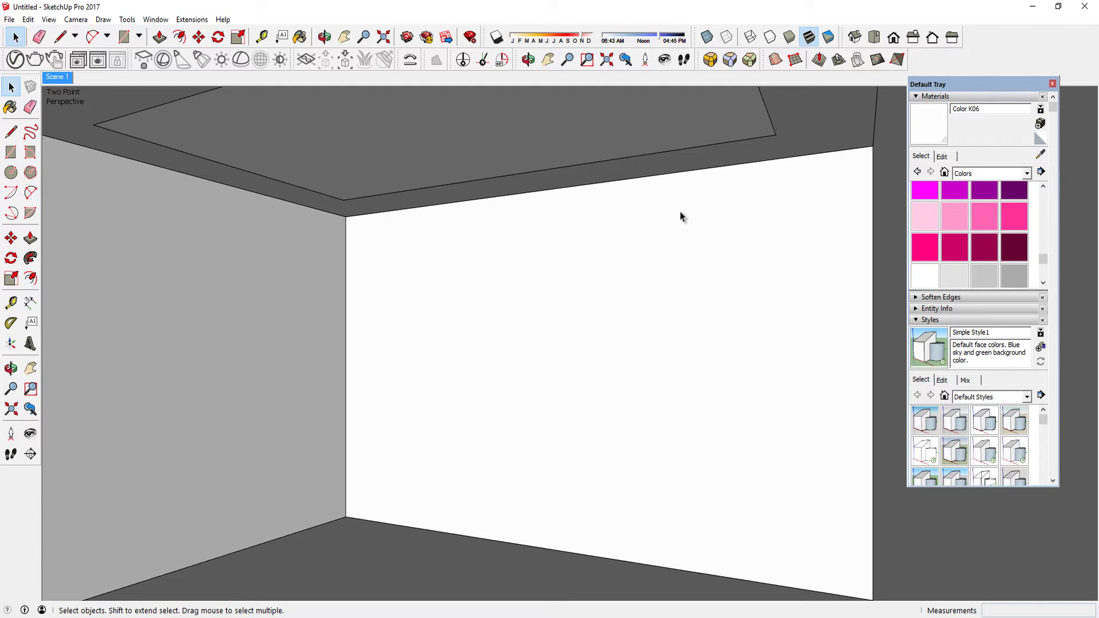
Scale the ceiling plane light slightly along the red axis, deselect it and restore the Scene 1 view
left_click(353, 166)
middle_click_drag(353, 167, 382, 202)
key("s")
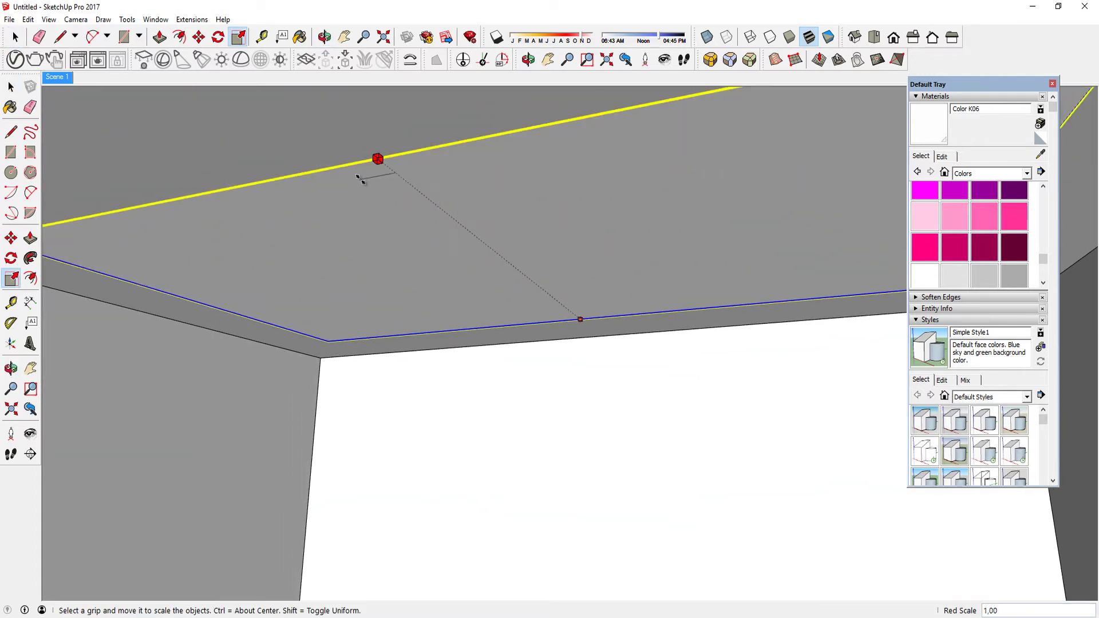
middle_click_drag(340, 258, 298, 263)
left_click_drag(822, 253, 768, 264)
key("space")
key("ctrl+t")
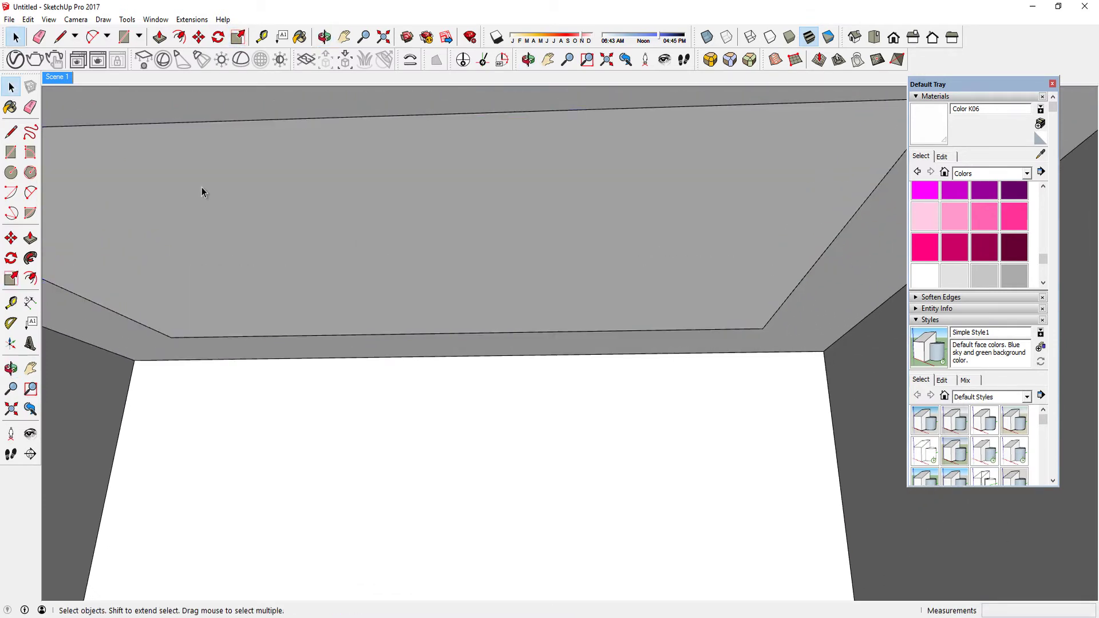
left_click(58, 79)
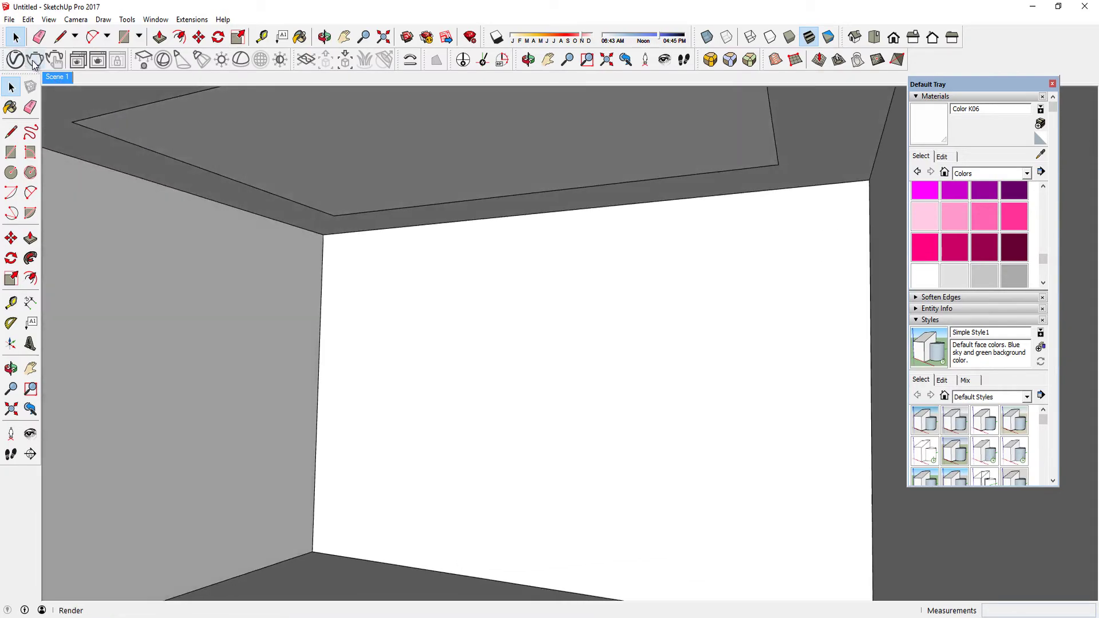
Test render the room with the ceiling plane light, stopping and restarting the render
left_click(34, 60)
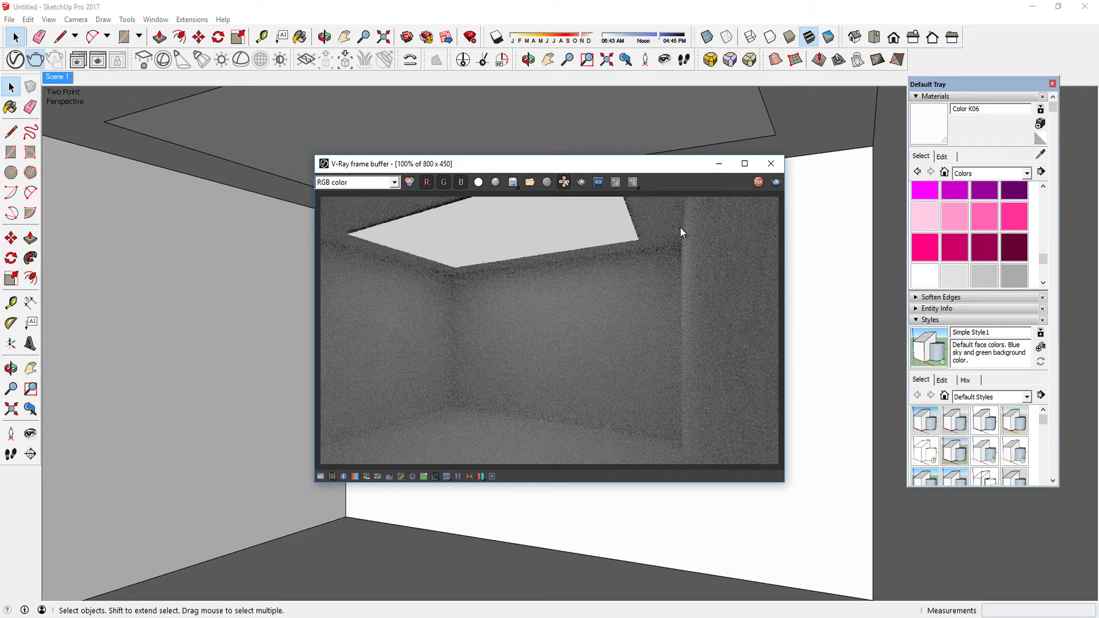
left_click(759, 183)
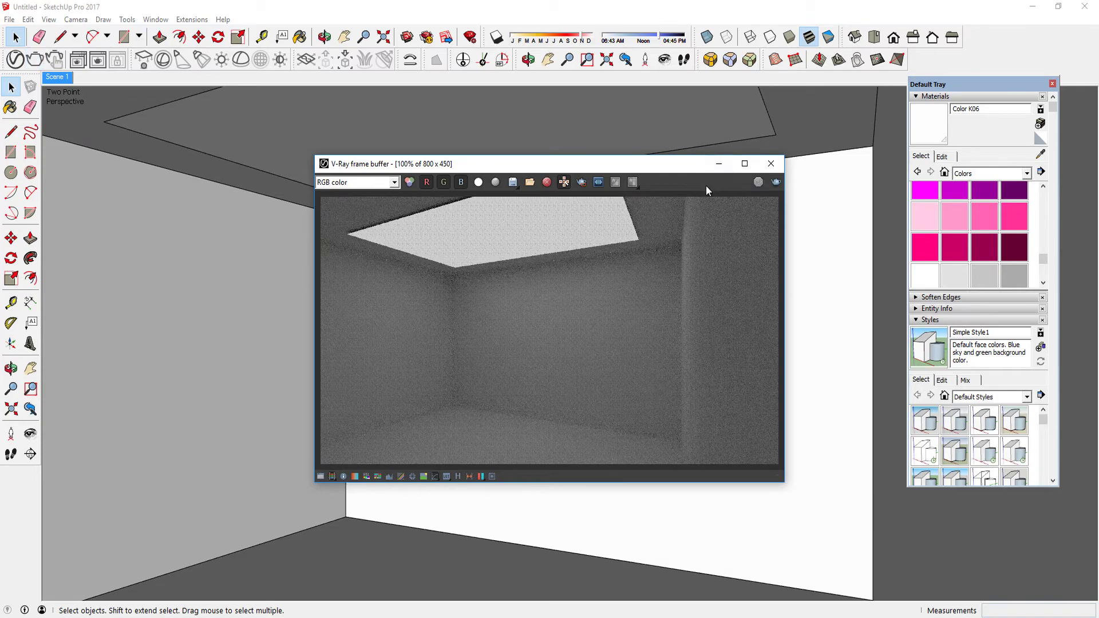
left_click(776, 183)
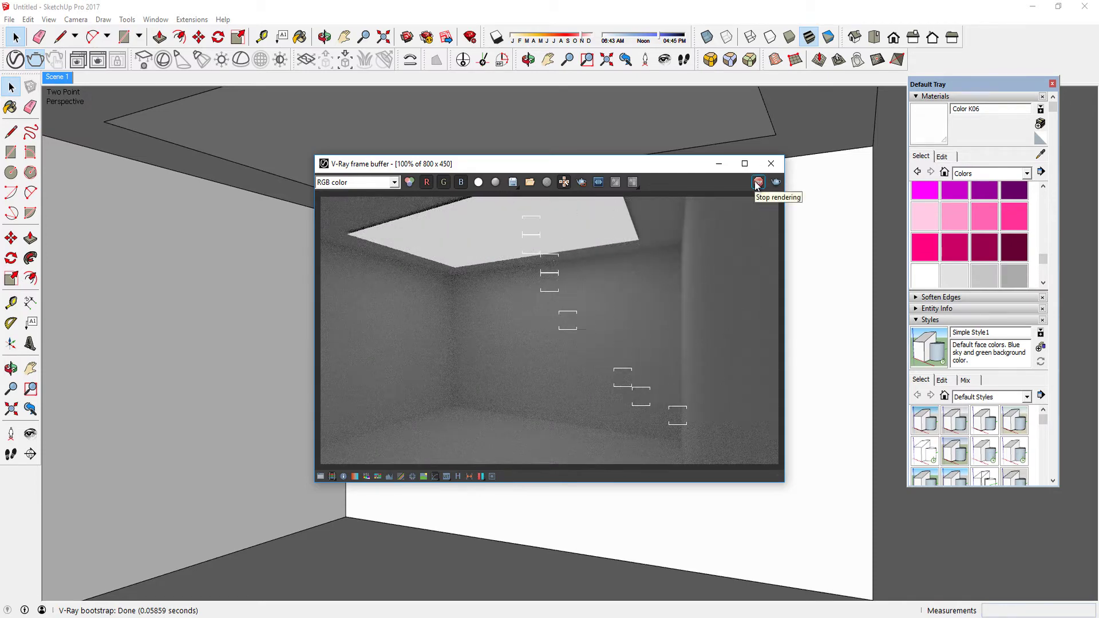
left_click(34, 59)
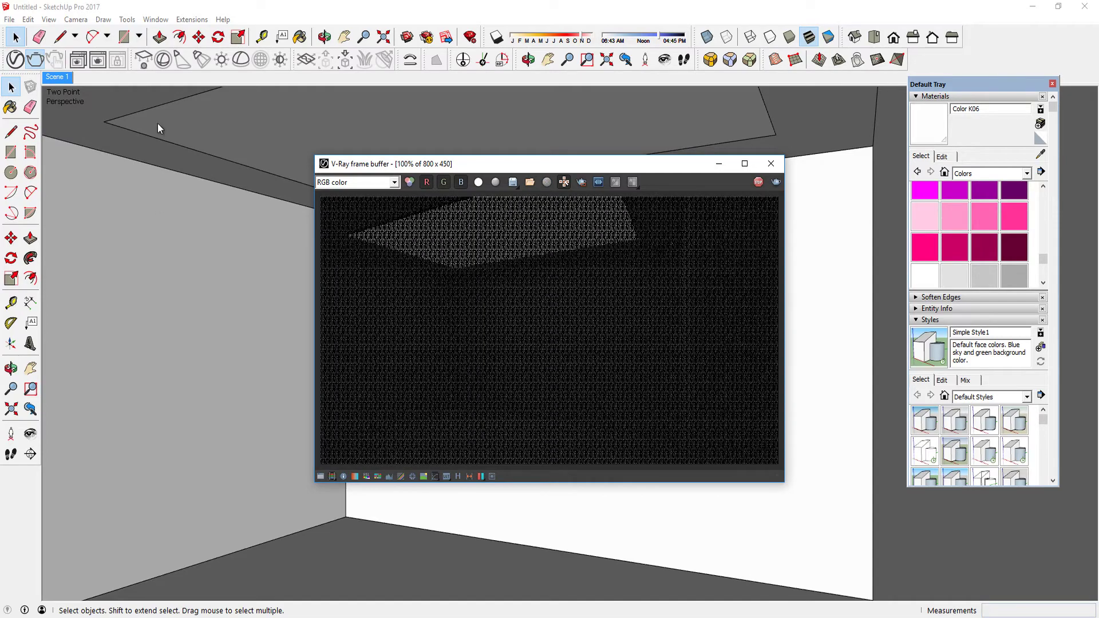
Restore the Scene 1 view, check the V-Ray Rectangle Light's settings and close the V-Ray windows
left_click(57, 81)
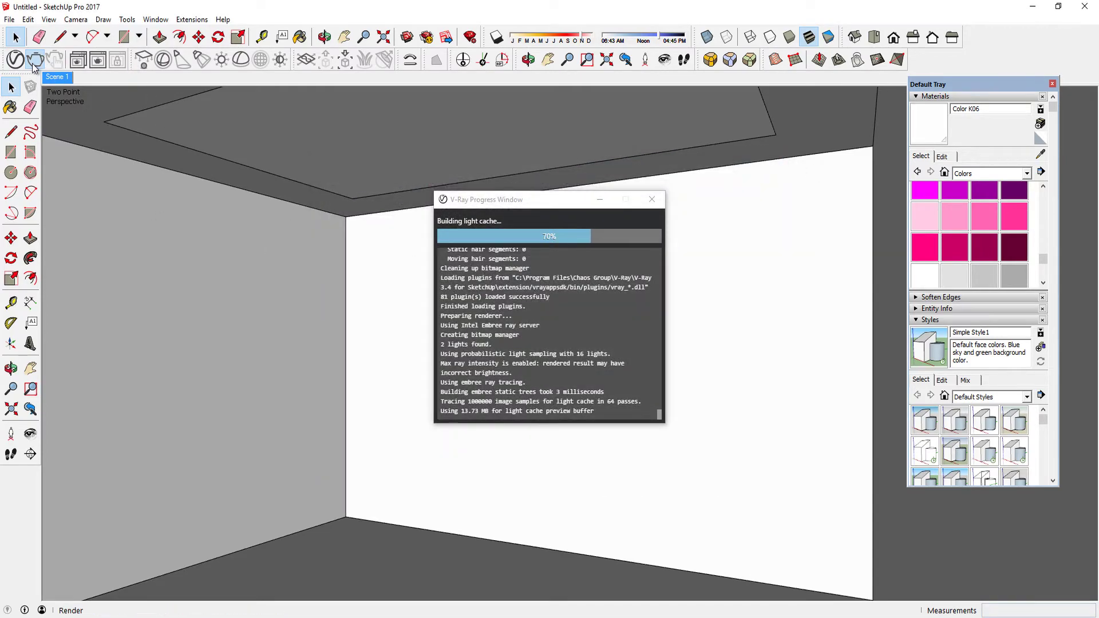
left_click(15, 59)
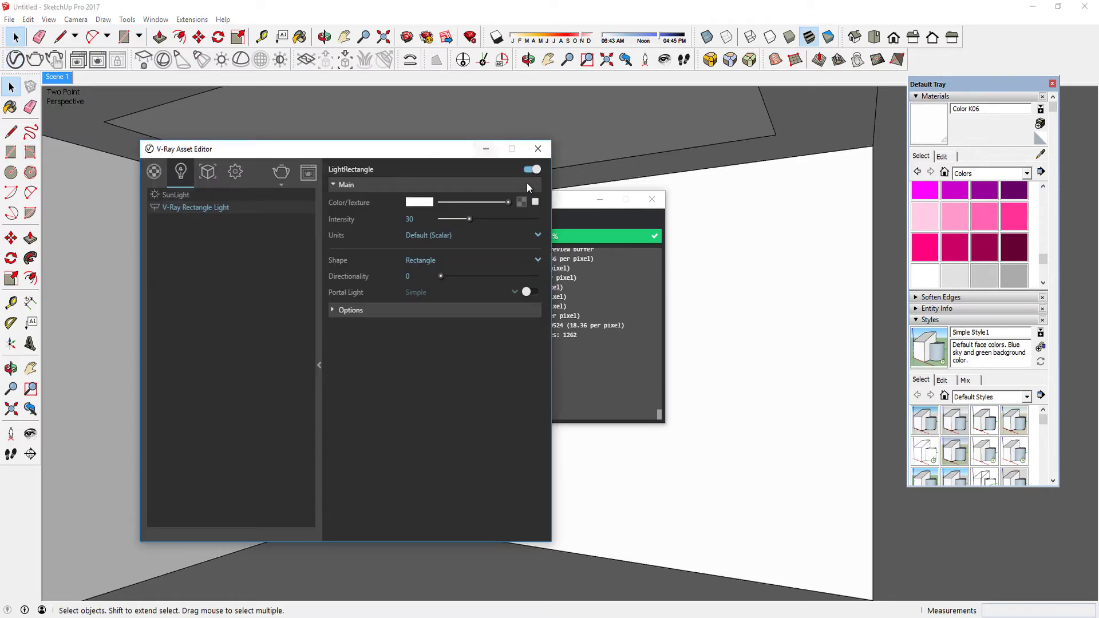
left_click(537, 149)
left_click(637, 201)
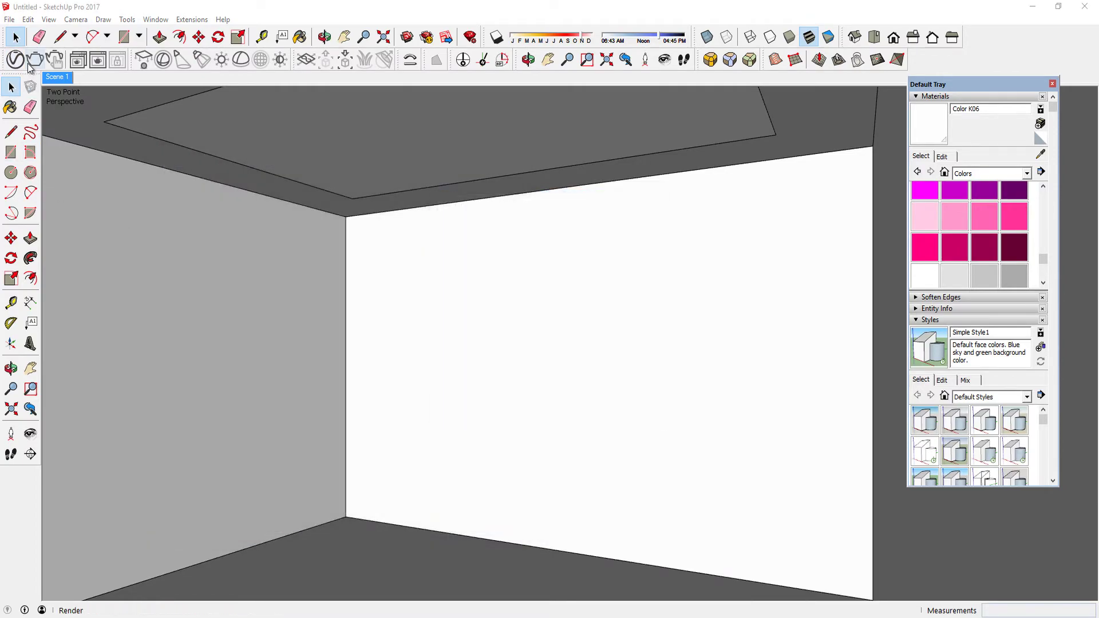
Render the Scene 1 view once more, stop the render and close the frame buffer
left_click(35, 59)
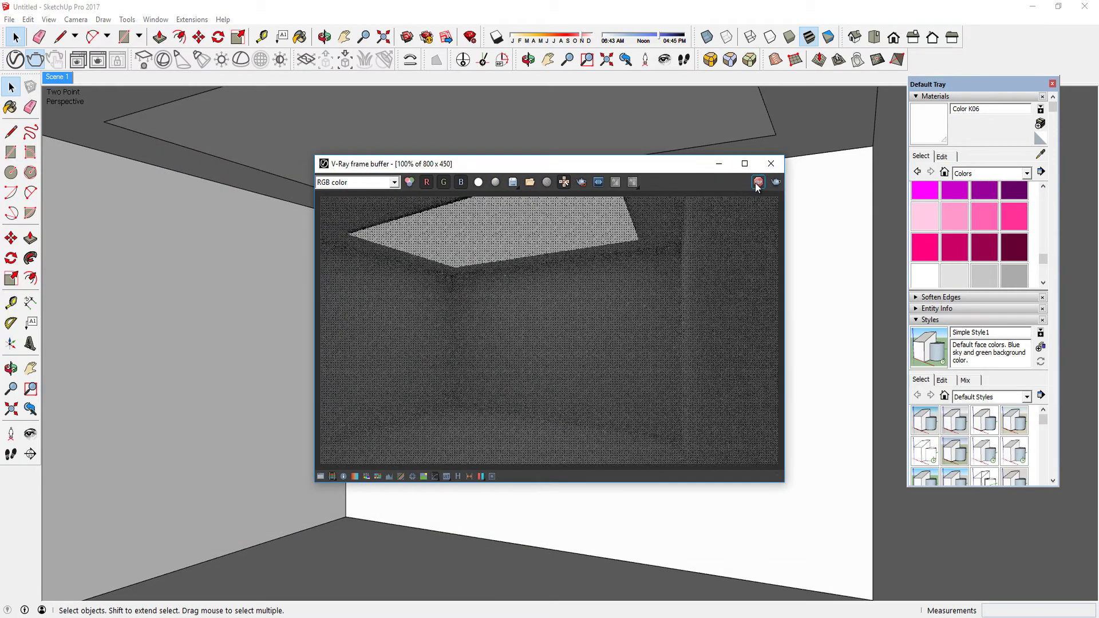
left_click(757, 182)
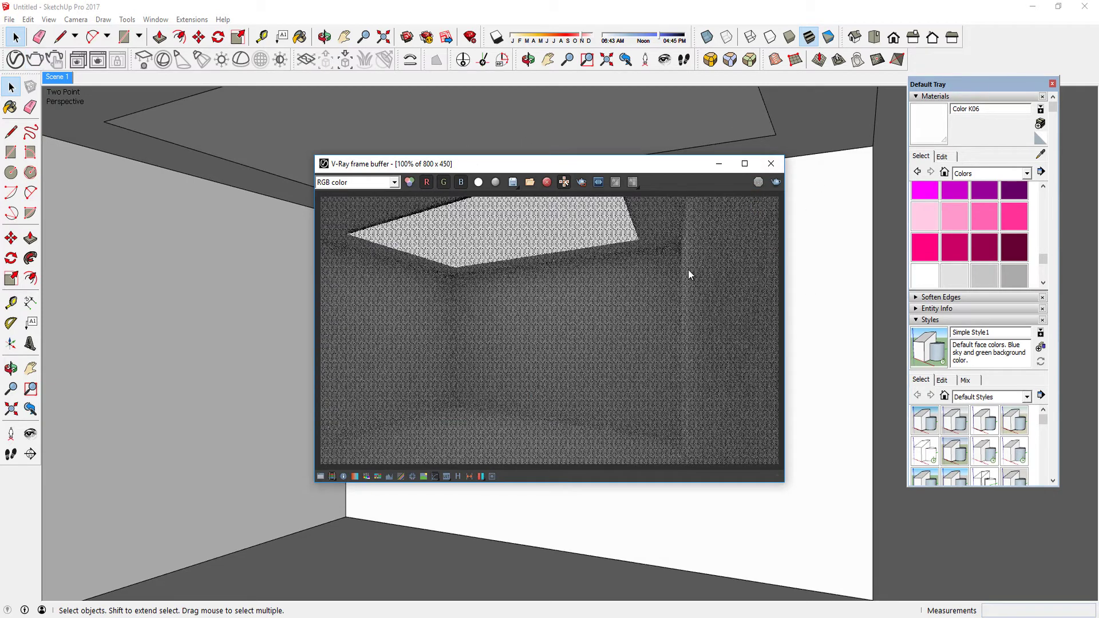
left_click(768, 169)
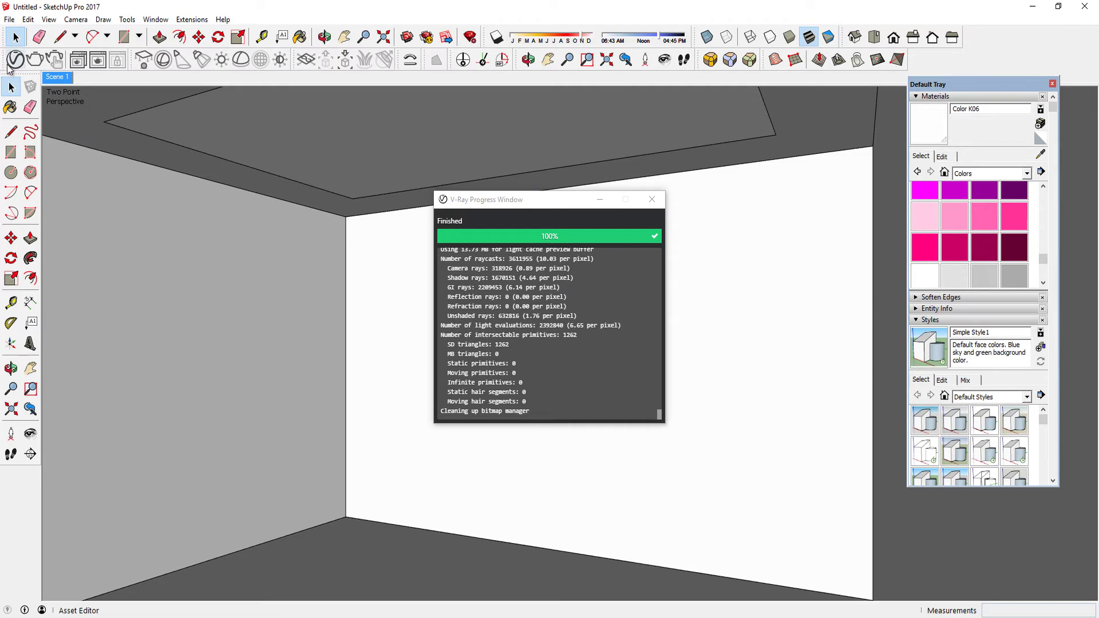
Show the V-Ray Rectangle Light's additional options and place the Asset Editor clear of the ceiling light
left_click(15, 59)
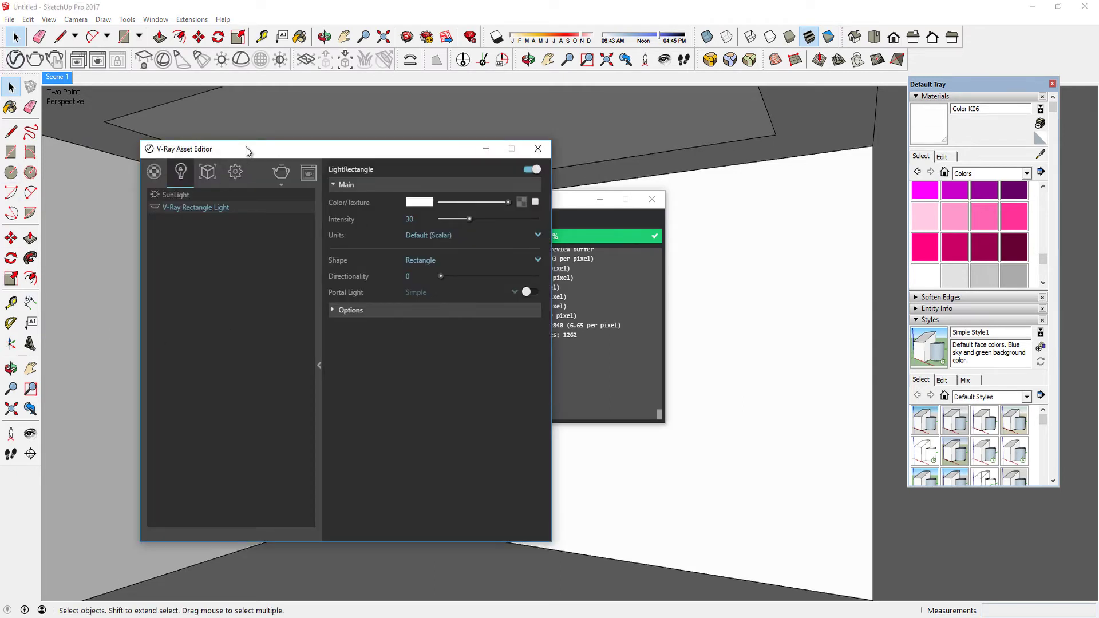
left_click_drag(245, 148, 356, 115)
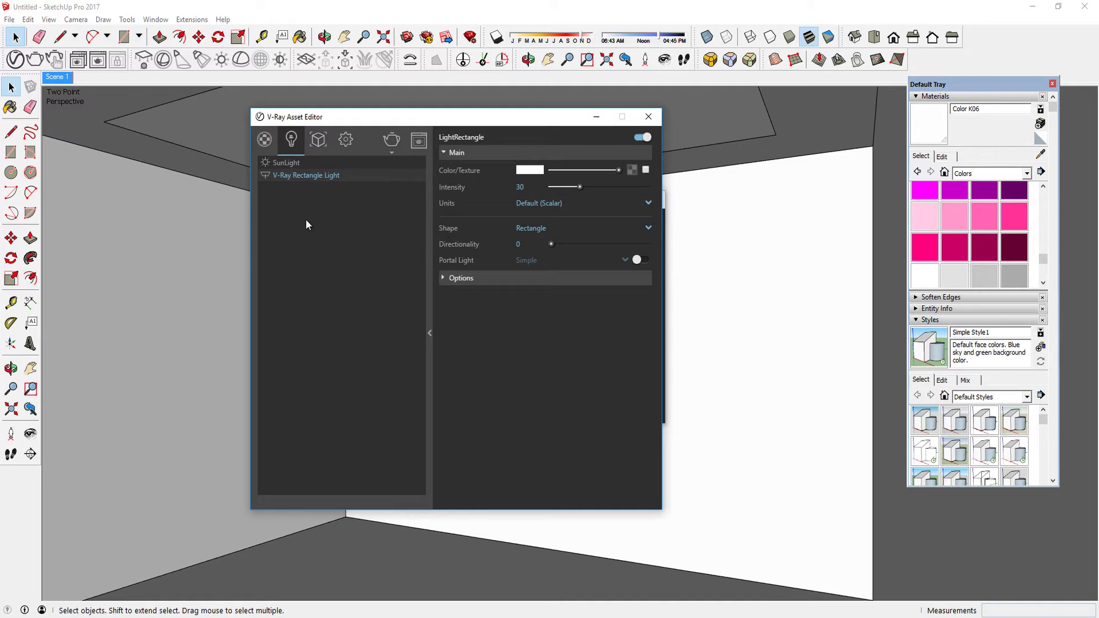
left_click(444, 278)
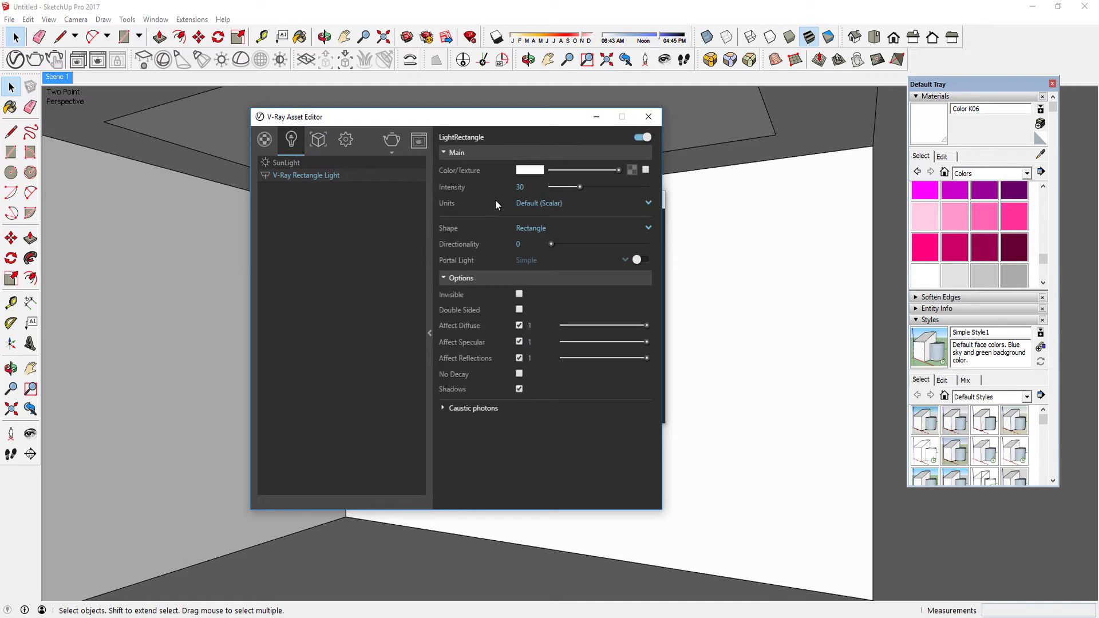
left_click(522, 187)
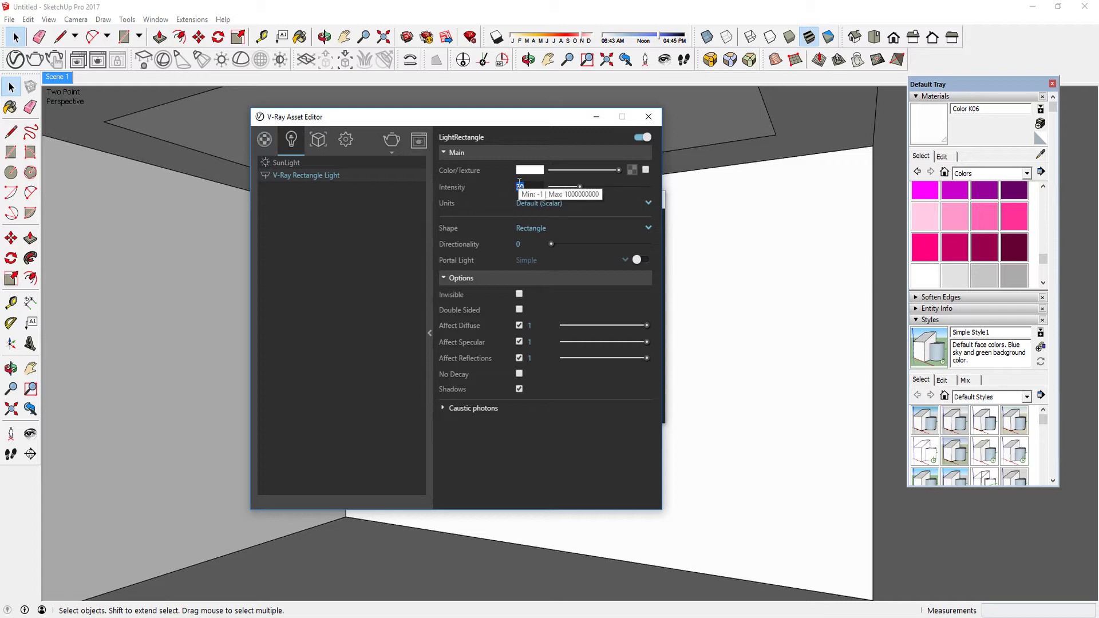
left_click_drag(499, 120, 344, 196)
right_click(572, 118)
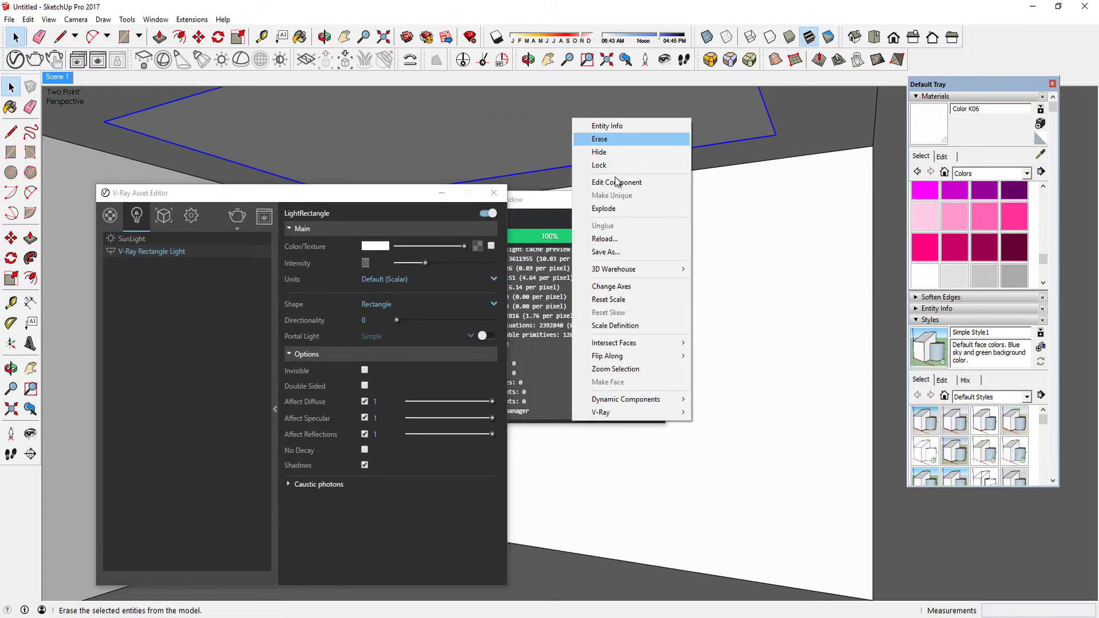
mouse_move(642, 413)
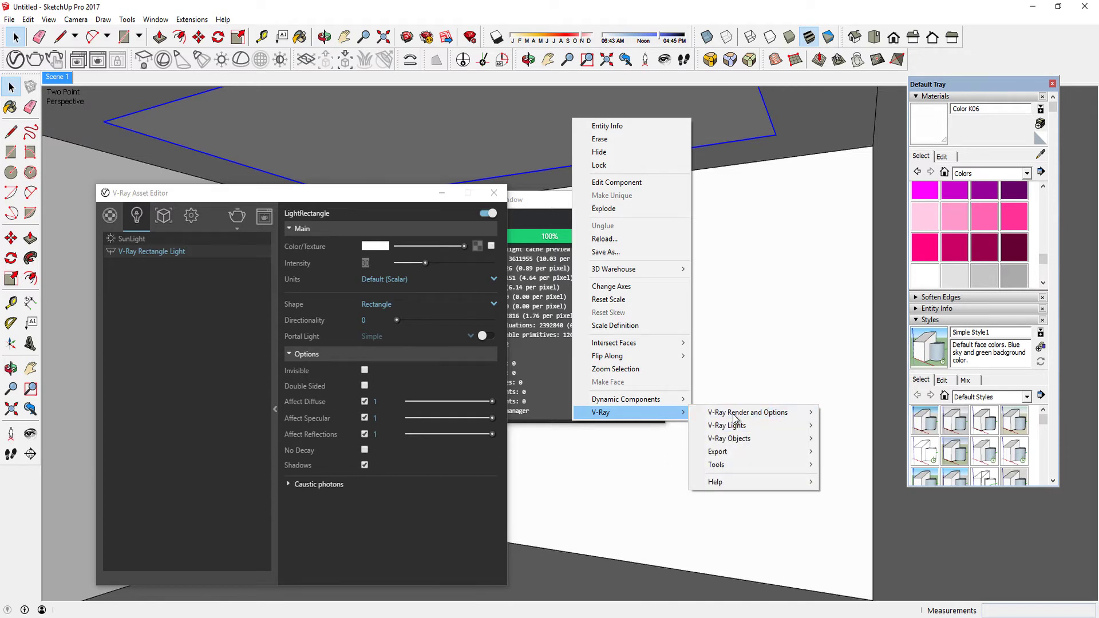
right_click(560, 130)
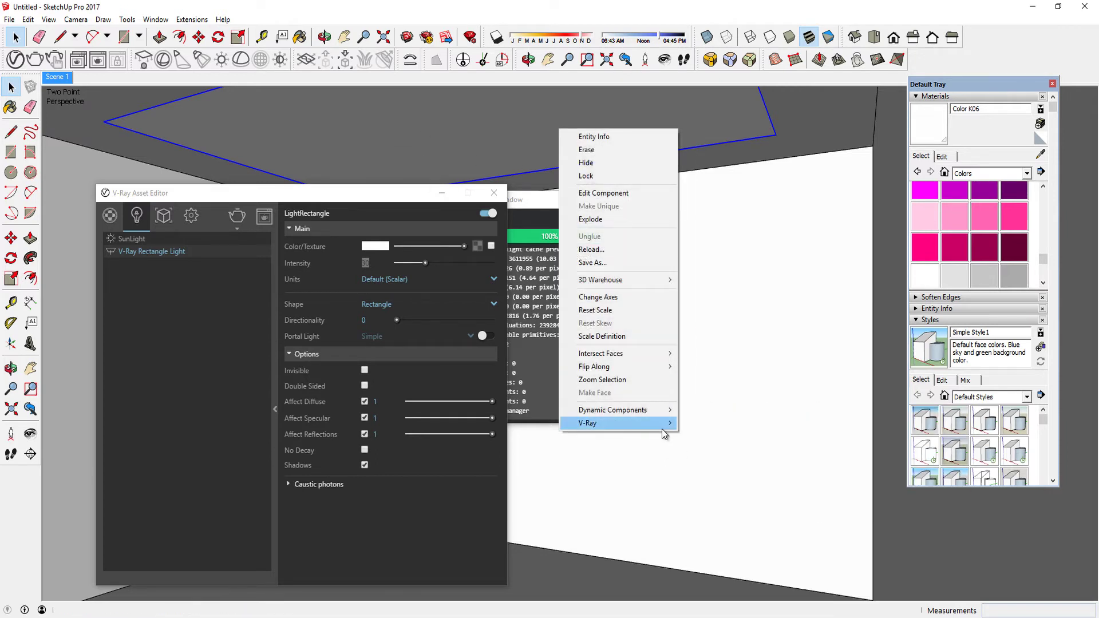
left_click(483, 159)
left_click(156, 249)
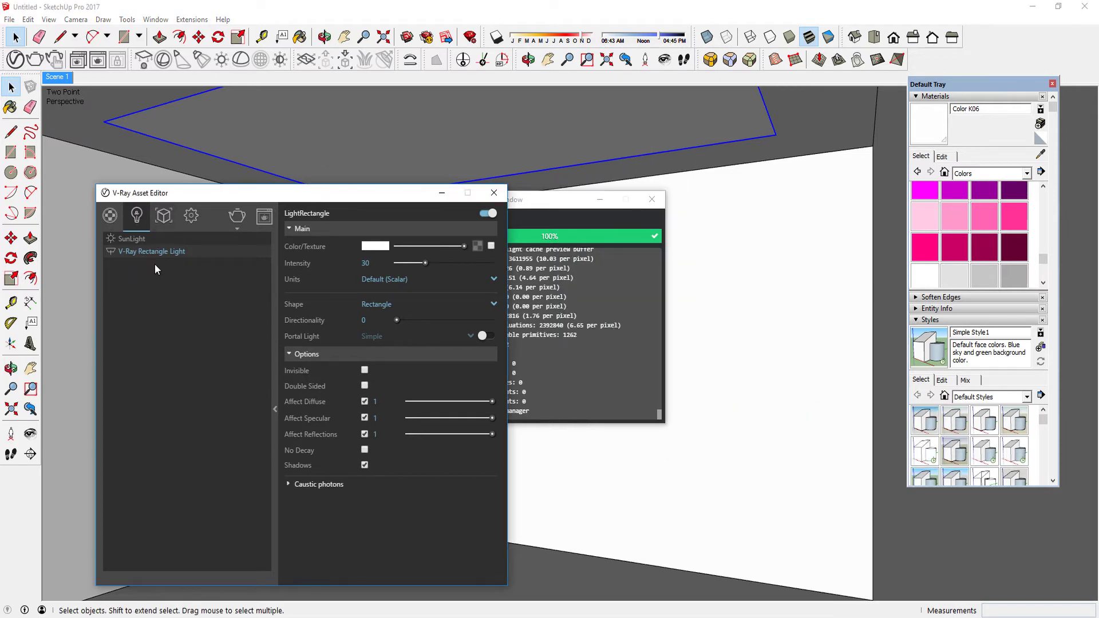
left_click(74, 122)
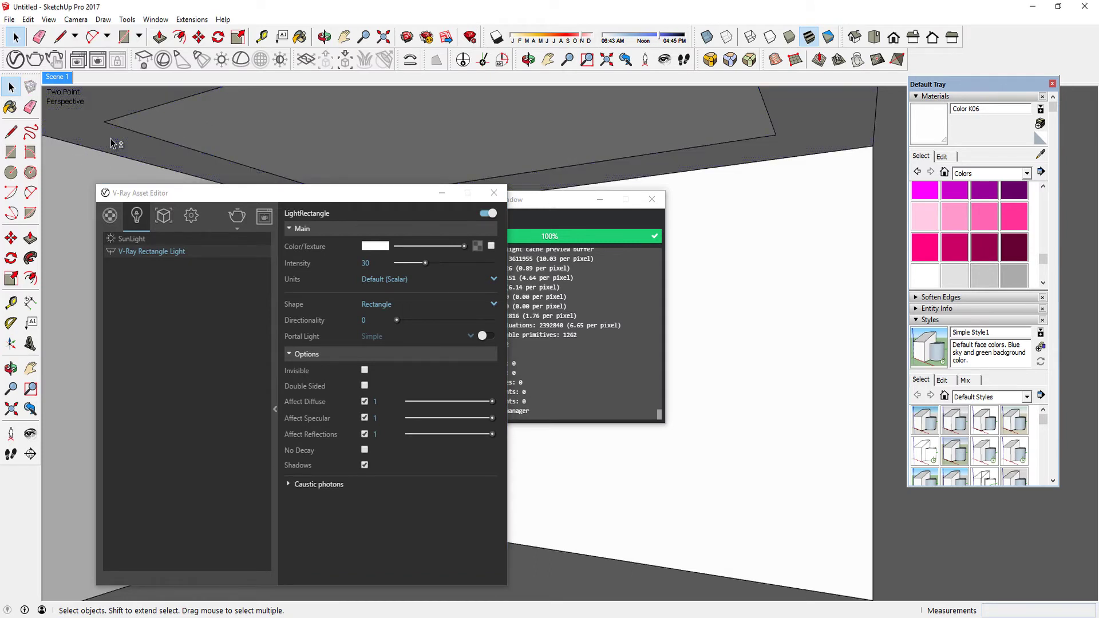
Select the ceiling light in the viewport through its V-Ray Rectangle Light asset entry and clear the selection
left_click(154, 249)
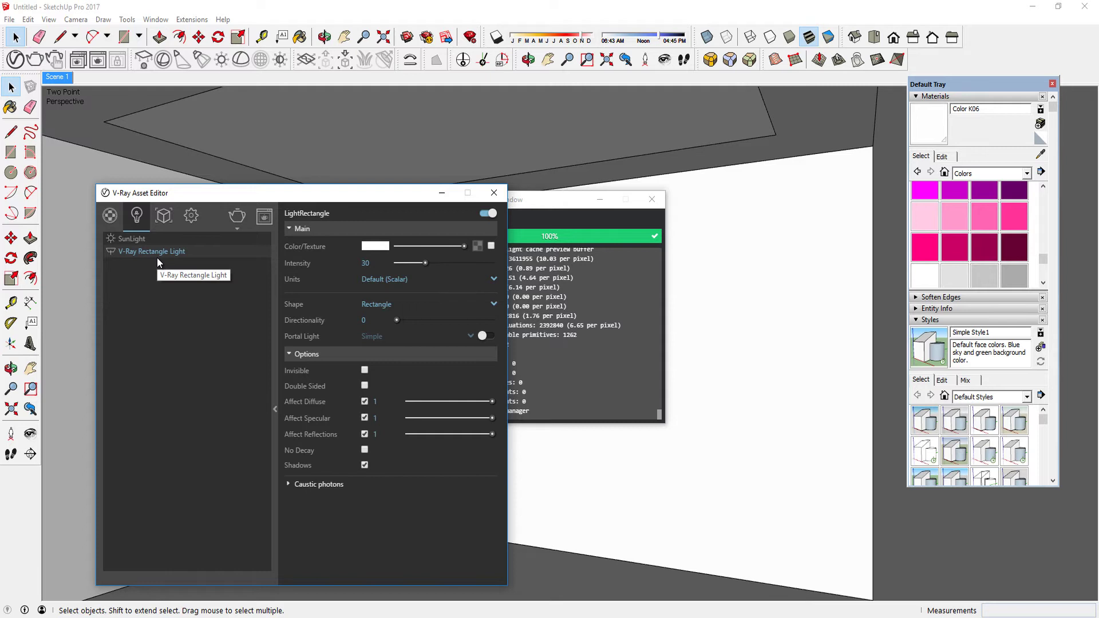
right_click(170, 250)
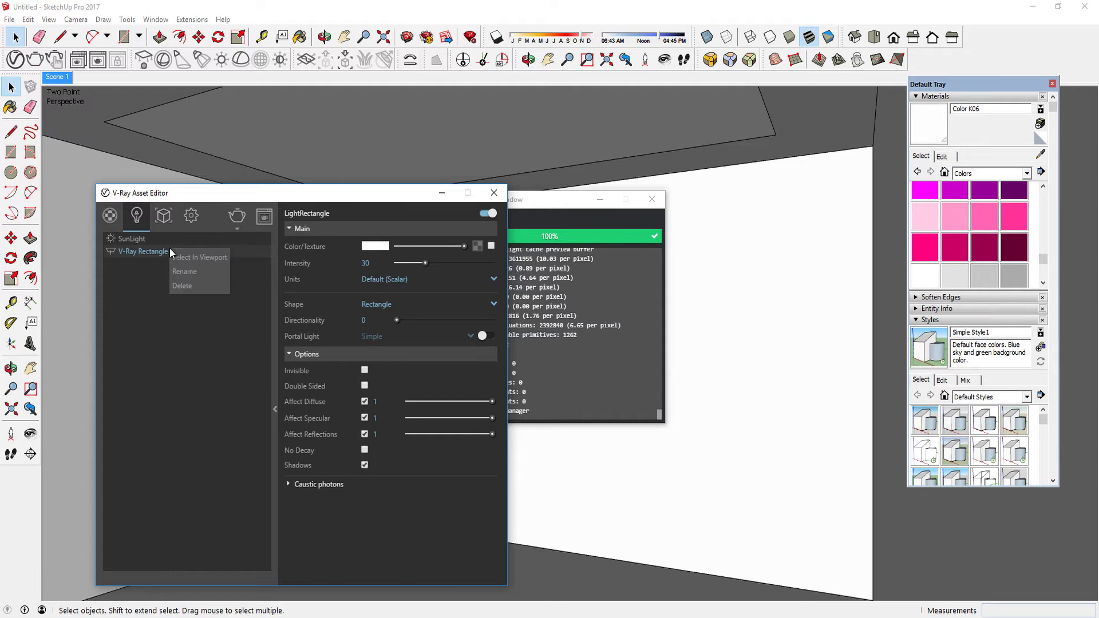
left_click(200, 256)
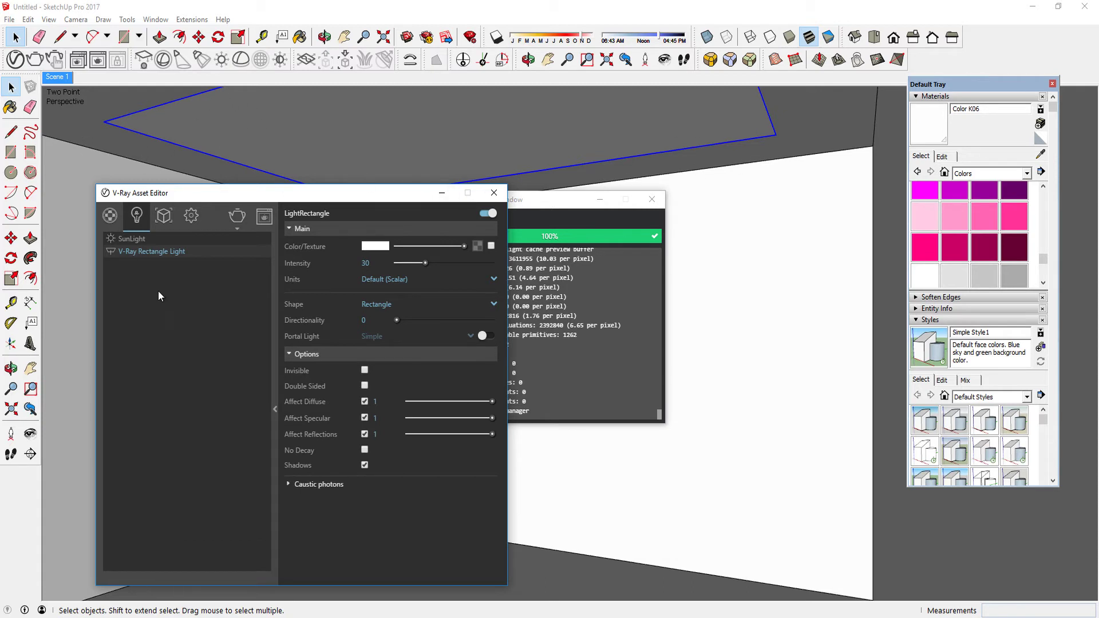
left_click(102, 125)
left_click(102, 124)
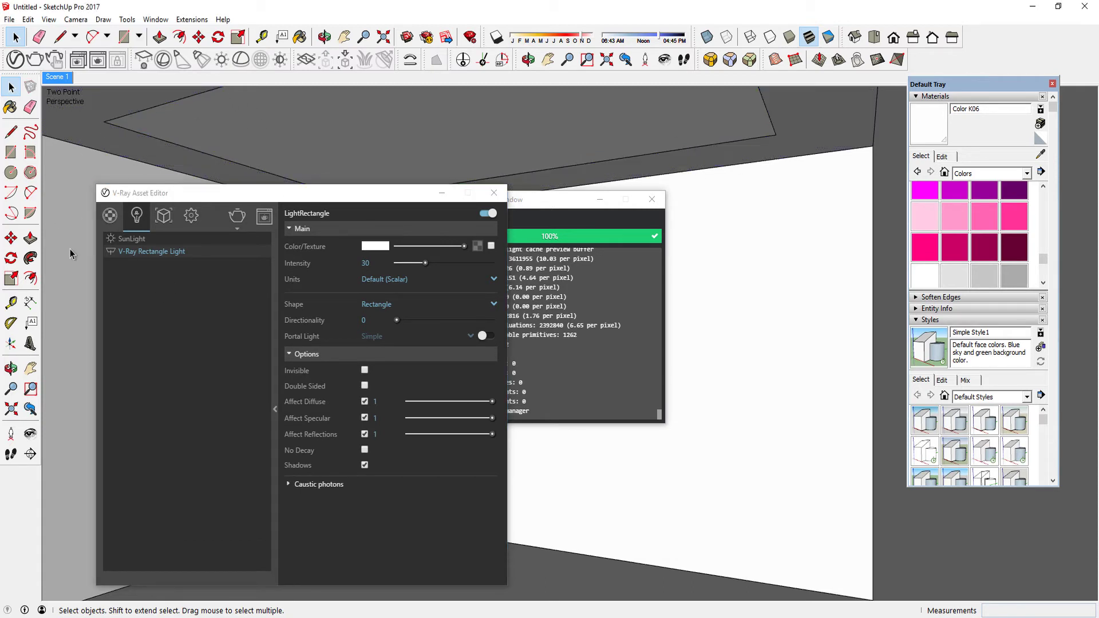
Set the V-Ray Rectangle Light's intensity to 150, make it invisible, disable Affect Reflections and close the Asset Editor
left_click(174, 254)
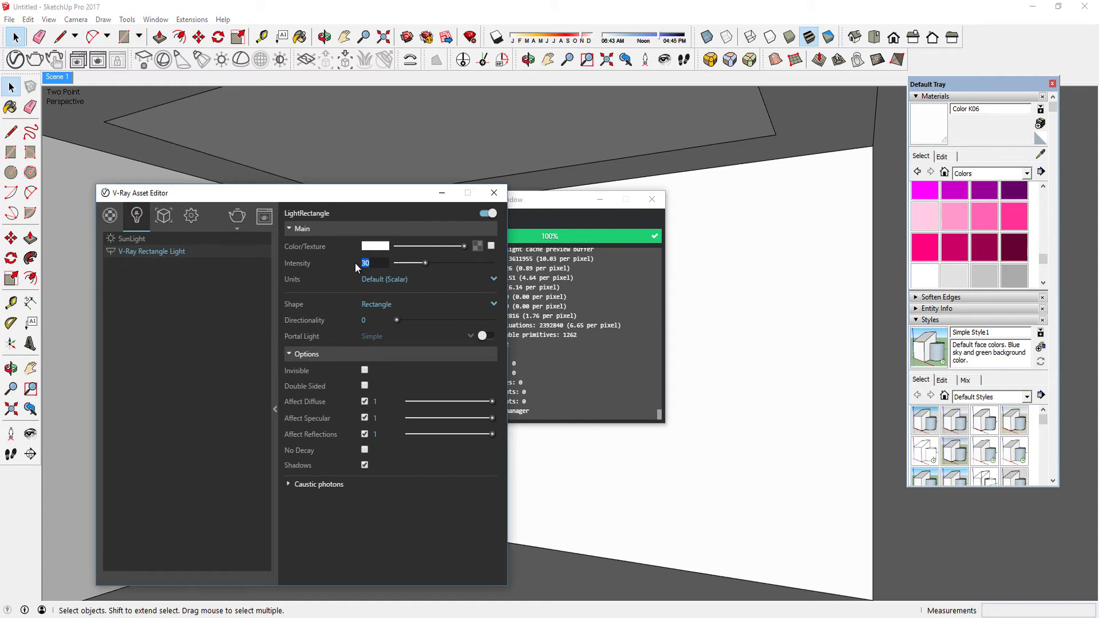
type("150")
key("Return")
left_click(364, 371)
left_click(365, 434)
left_click(494, 193)
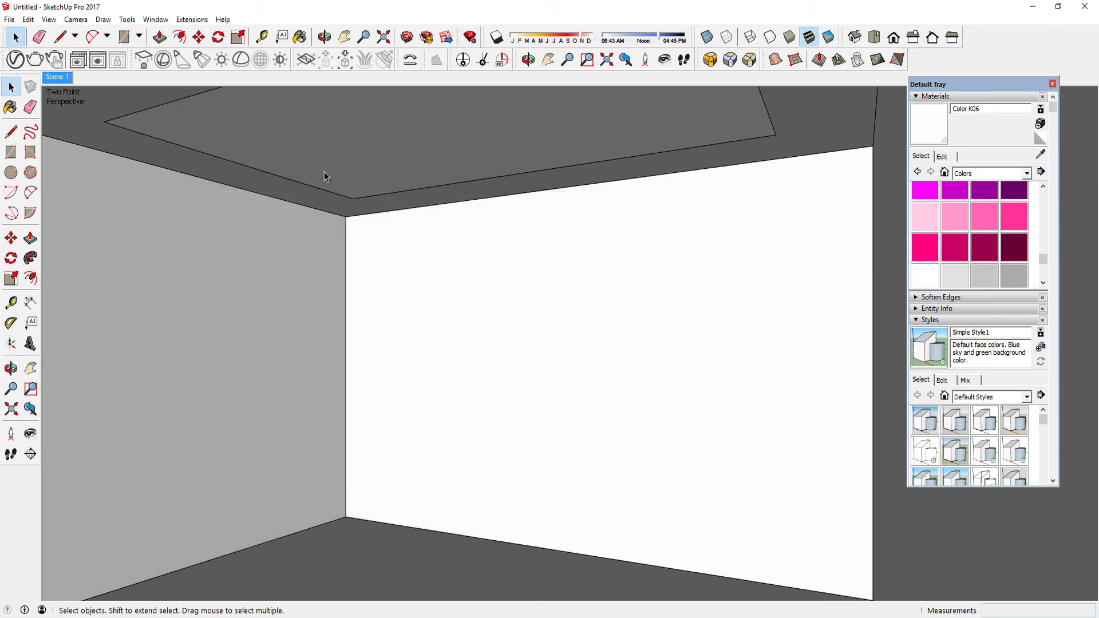
Render the room with the invisible plane light and review the light's settings
left_click(35, 60)
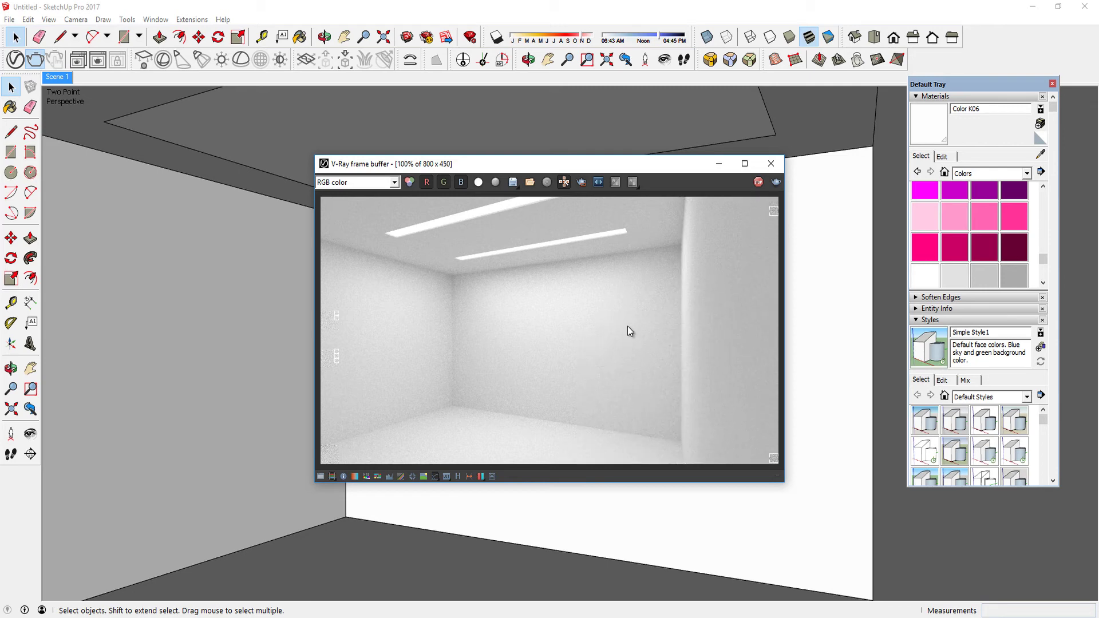
left_click(14, 59)
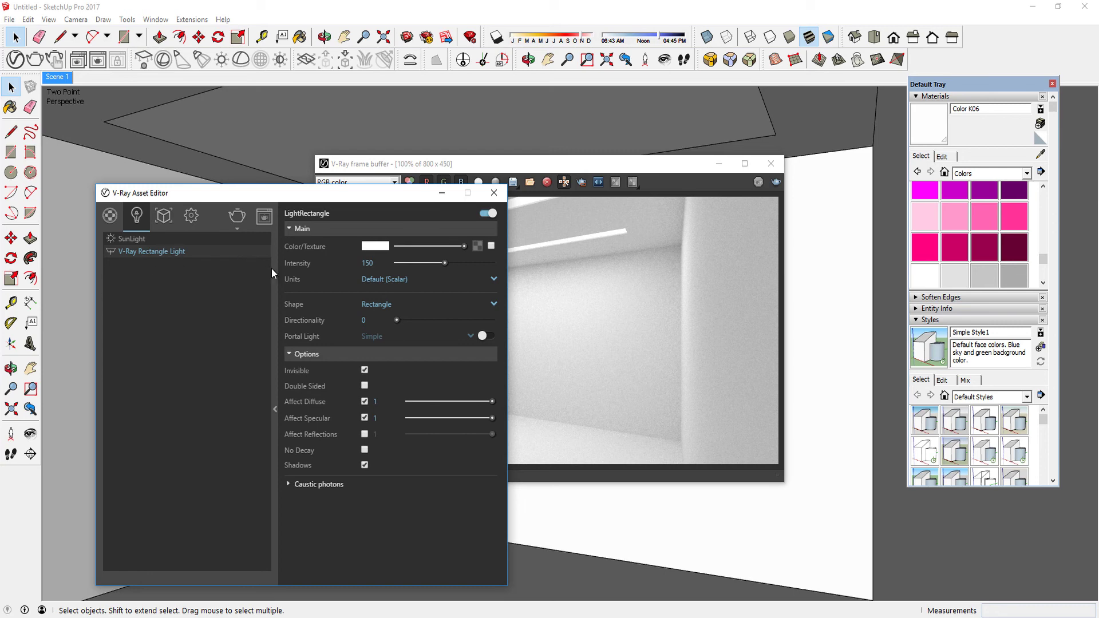
left_click(494, 193)
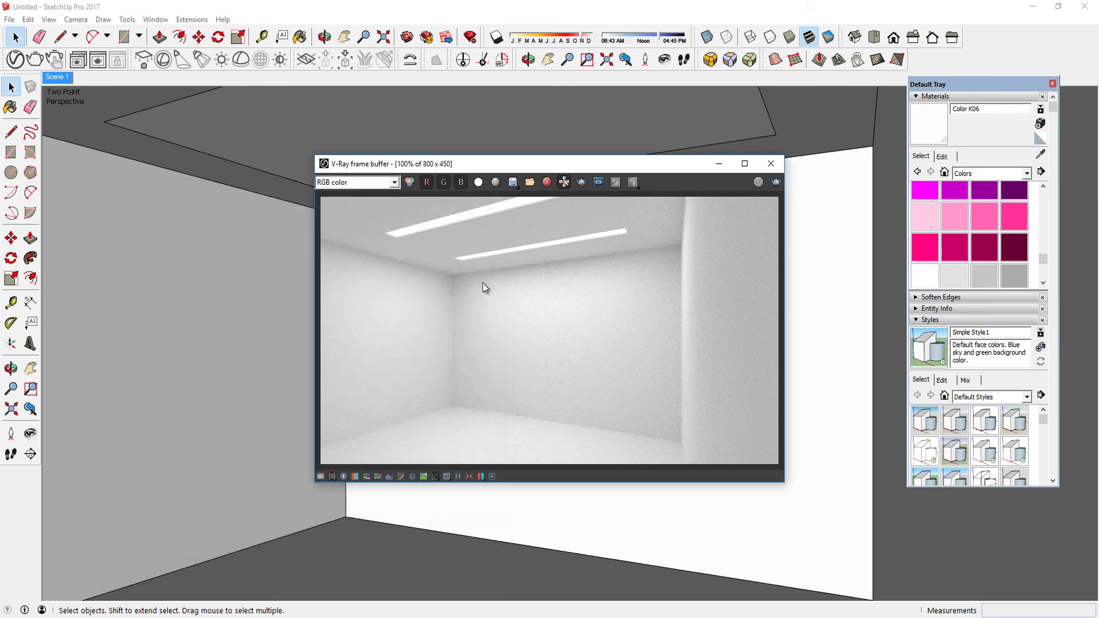